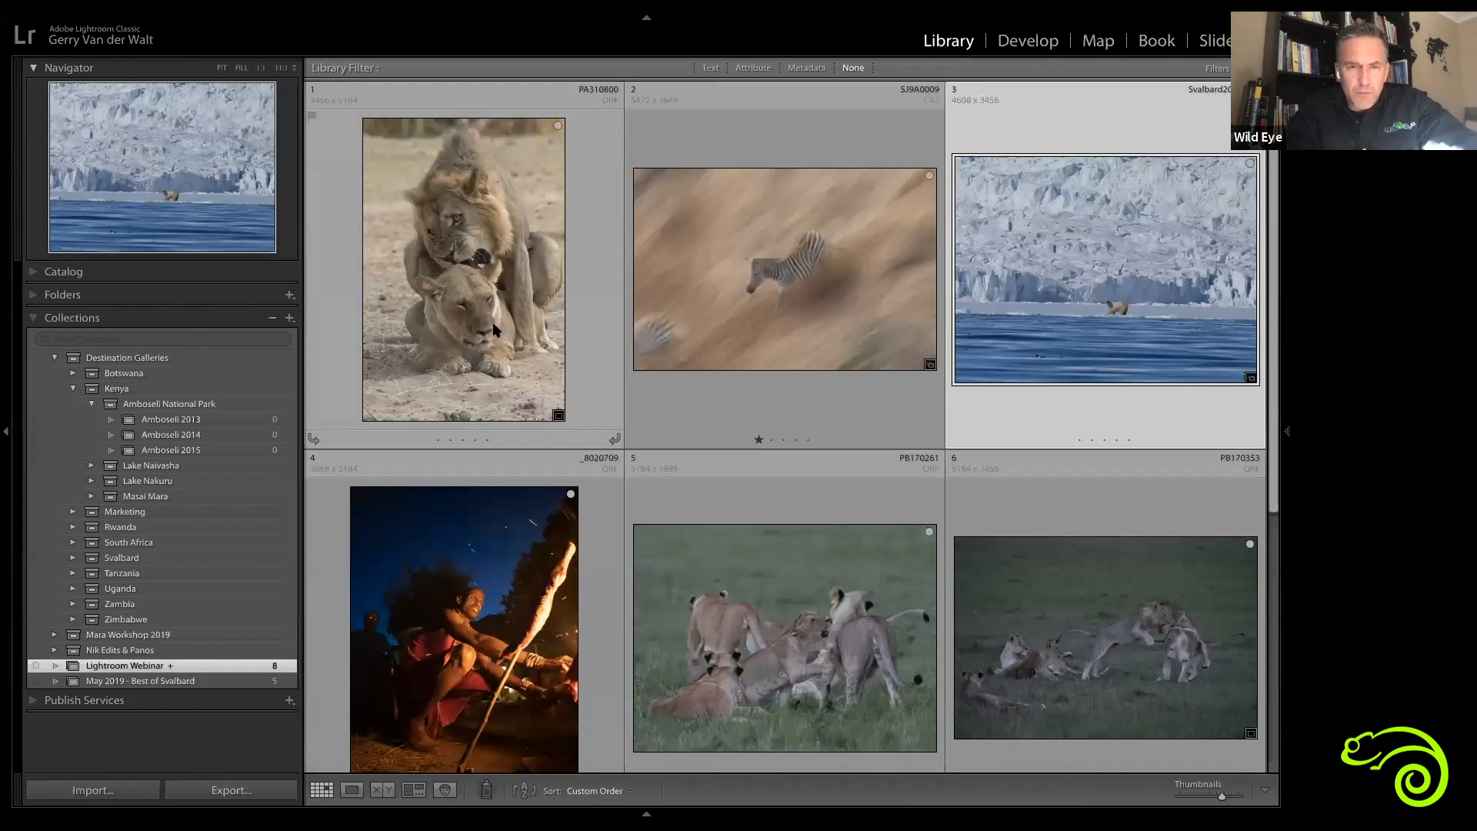
# Step: Open the lion photo in the Develop module and try the navigator zoom levels 1:2 and 2:1
pyautogui.press('d')
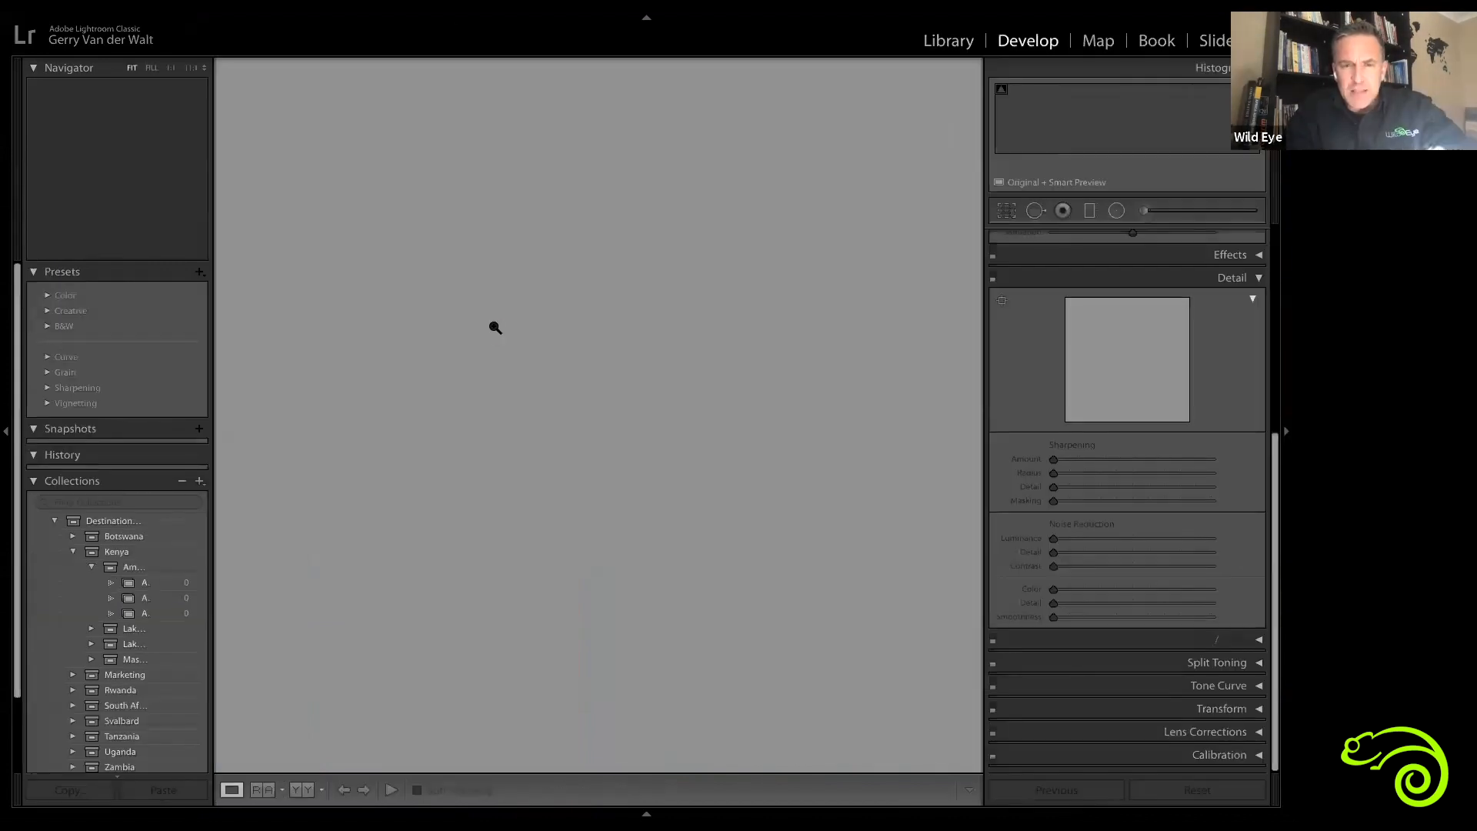
pyautogui.click(204, 69)
pyautogui.click(215, 118)
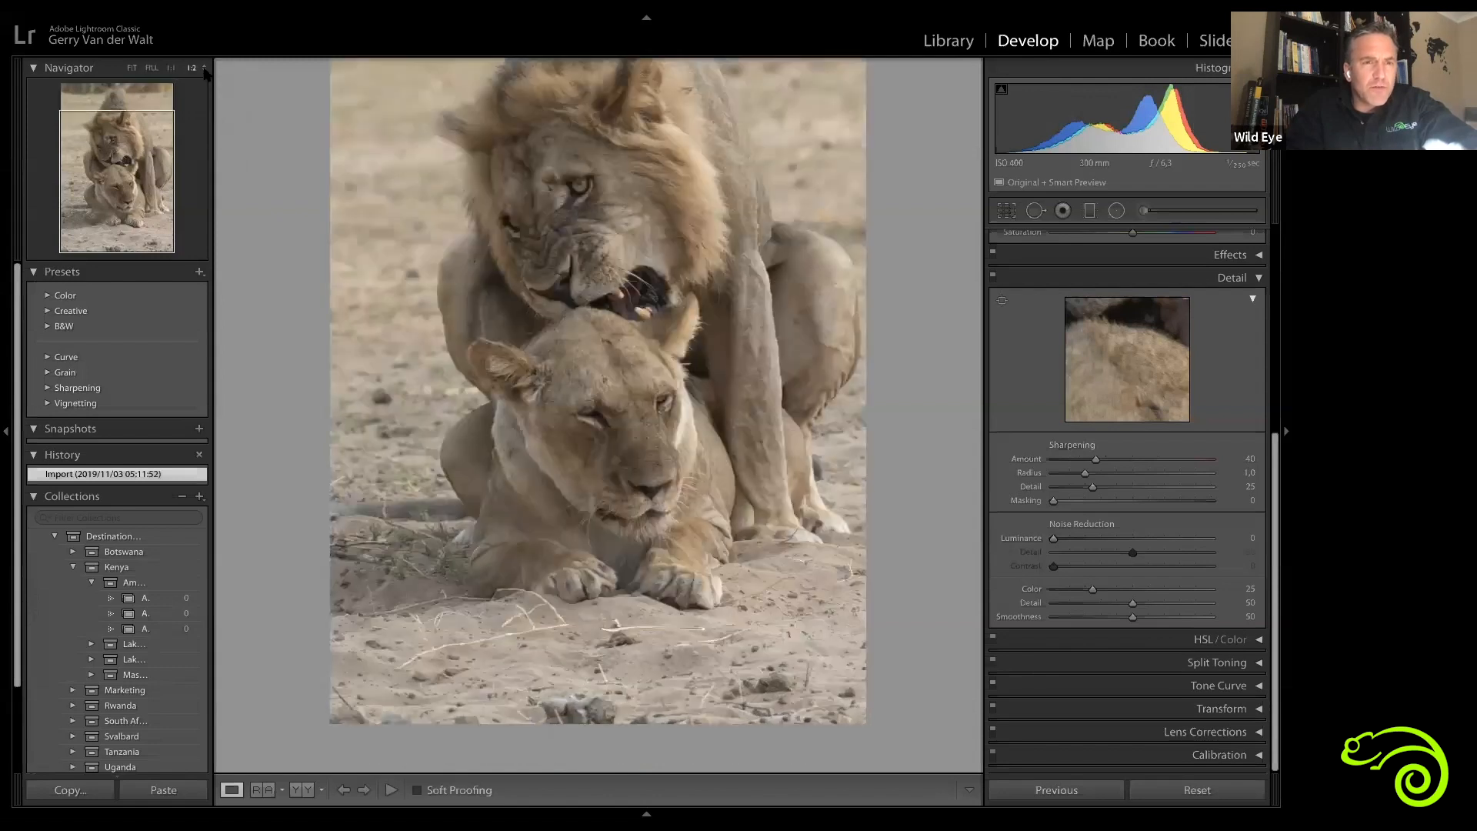
pyautogui.click(212, 73)
pyautogui.click(211, 81)
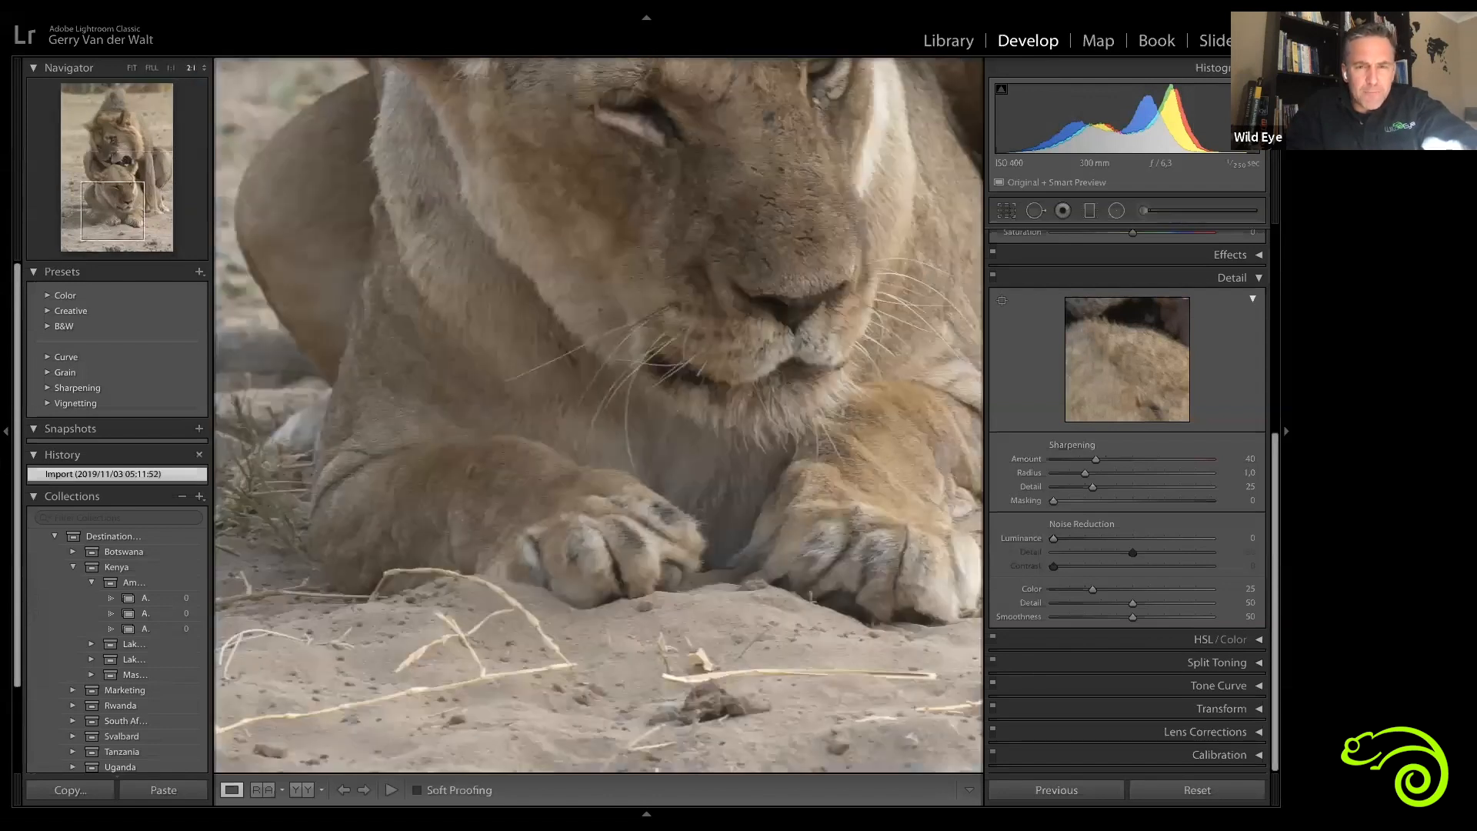
pyautogui.click(727, 303)
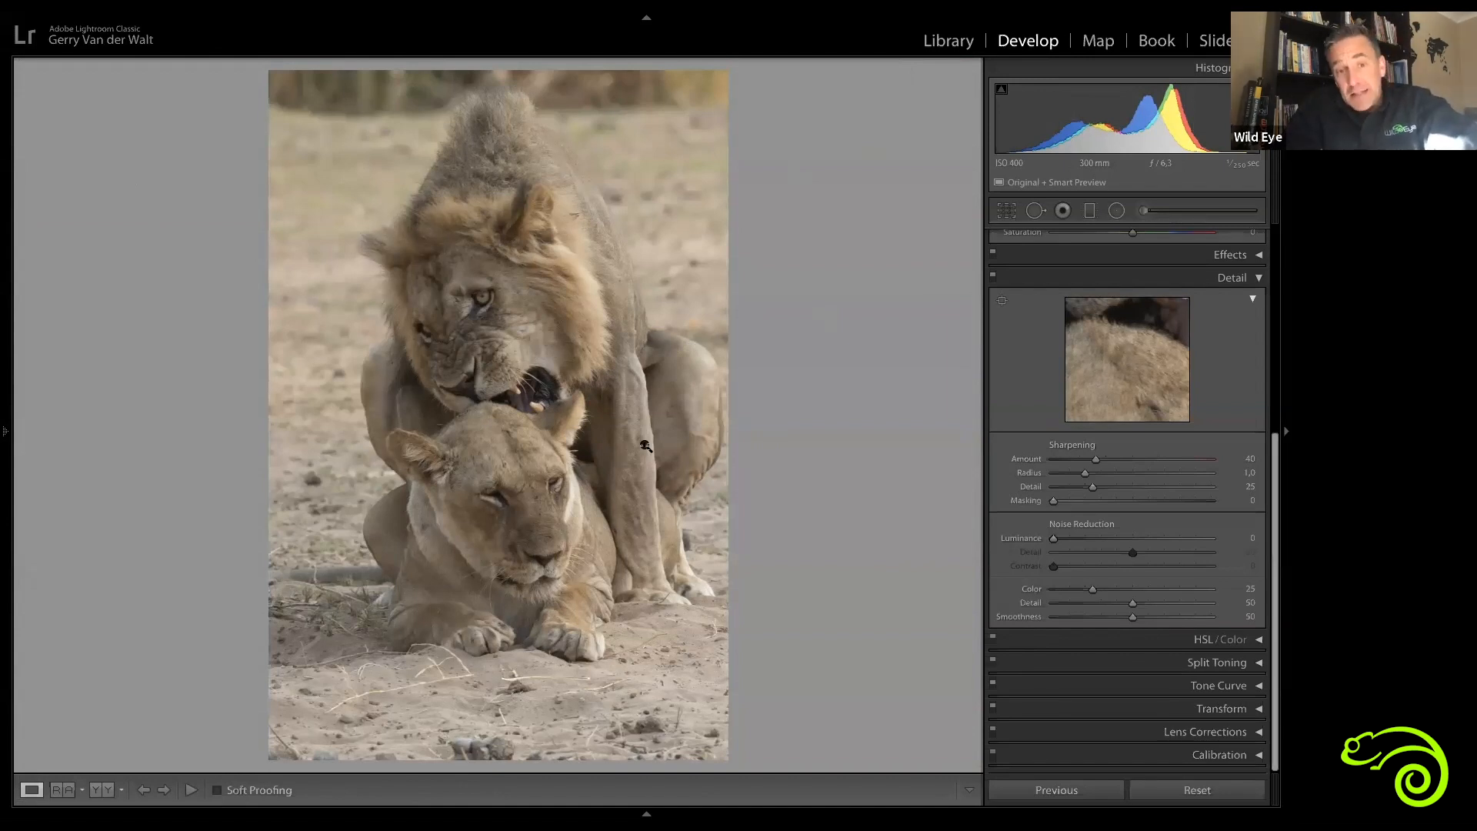
# Step: Zoom into the photo and pan across the lioness's face, paws and ear to inspect fine detail
pyautogui.click(547, 576)
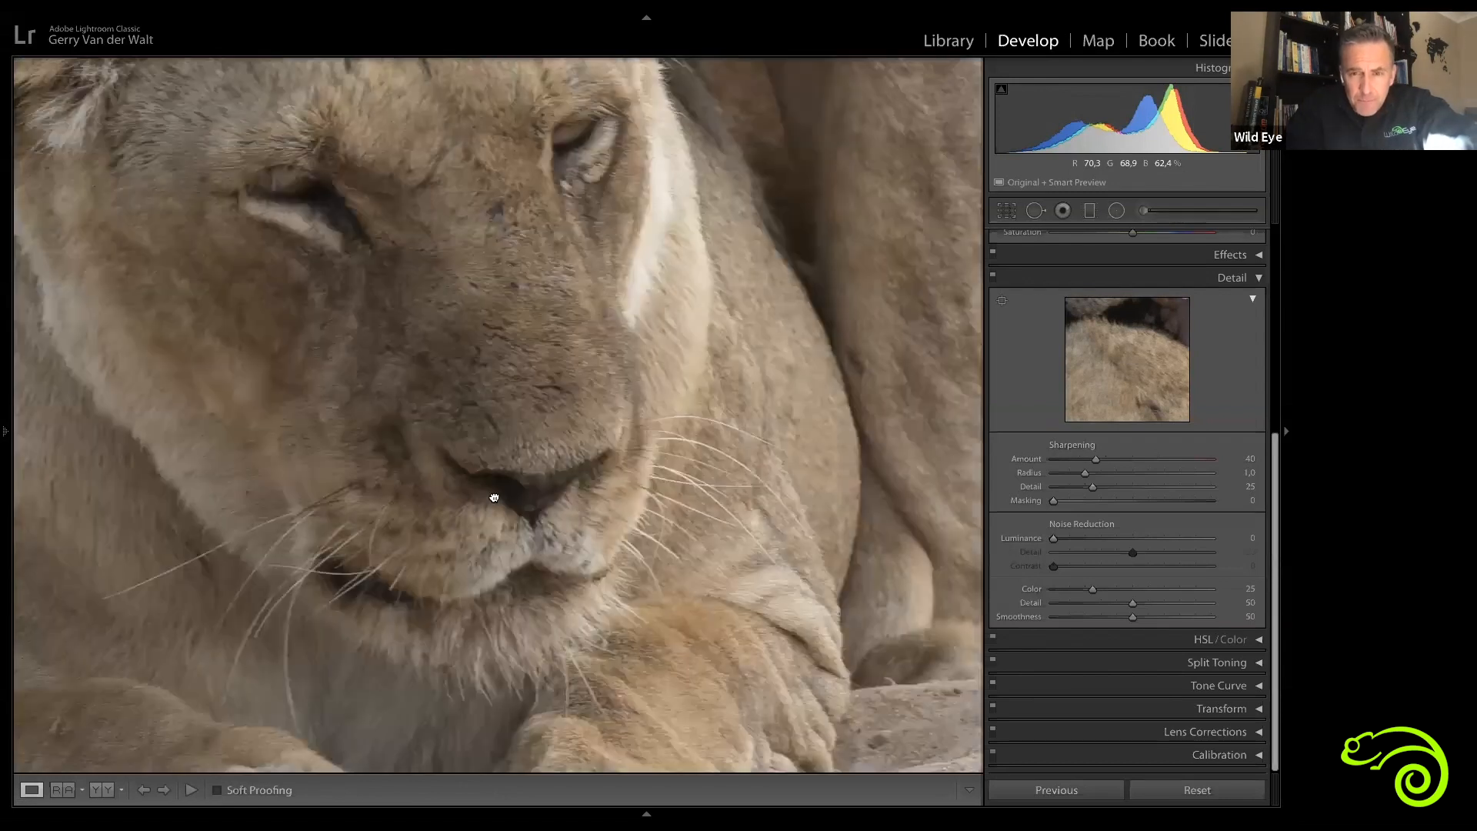
pyautogui.moveTo(792, 615); pyautogui.dragTo(370, 416)
pyautogui.moveTo(460, 485); pyautogui.dragTo(906, 443)
pyautogui.moveTo(582, 467); pyautogui.dragTo(813, 582)
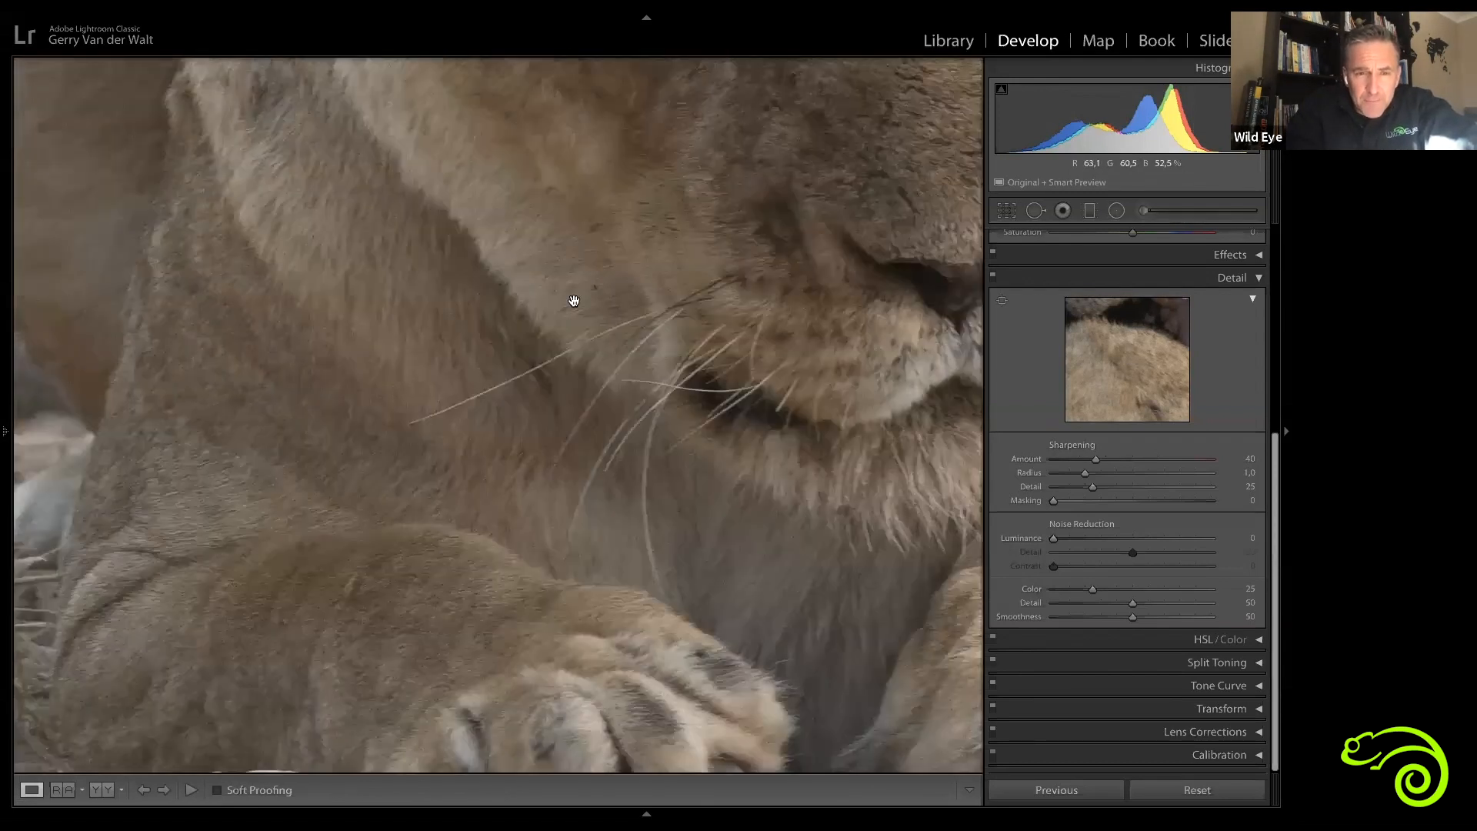
pyautogui.moveTo(570, 300); pyautogui.dragTo(735, 557)
pyautogui.moveTo(416, 614); pyautogui.dragTo(425, 641)
pyautogui.moveTo(509, 350); pyautogui.dragTo(615, 506)
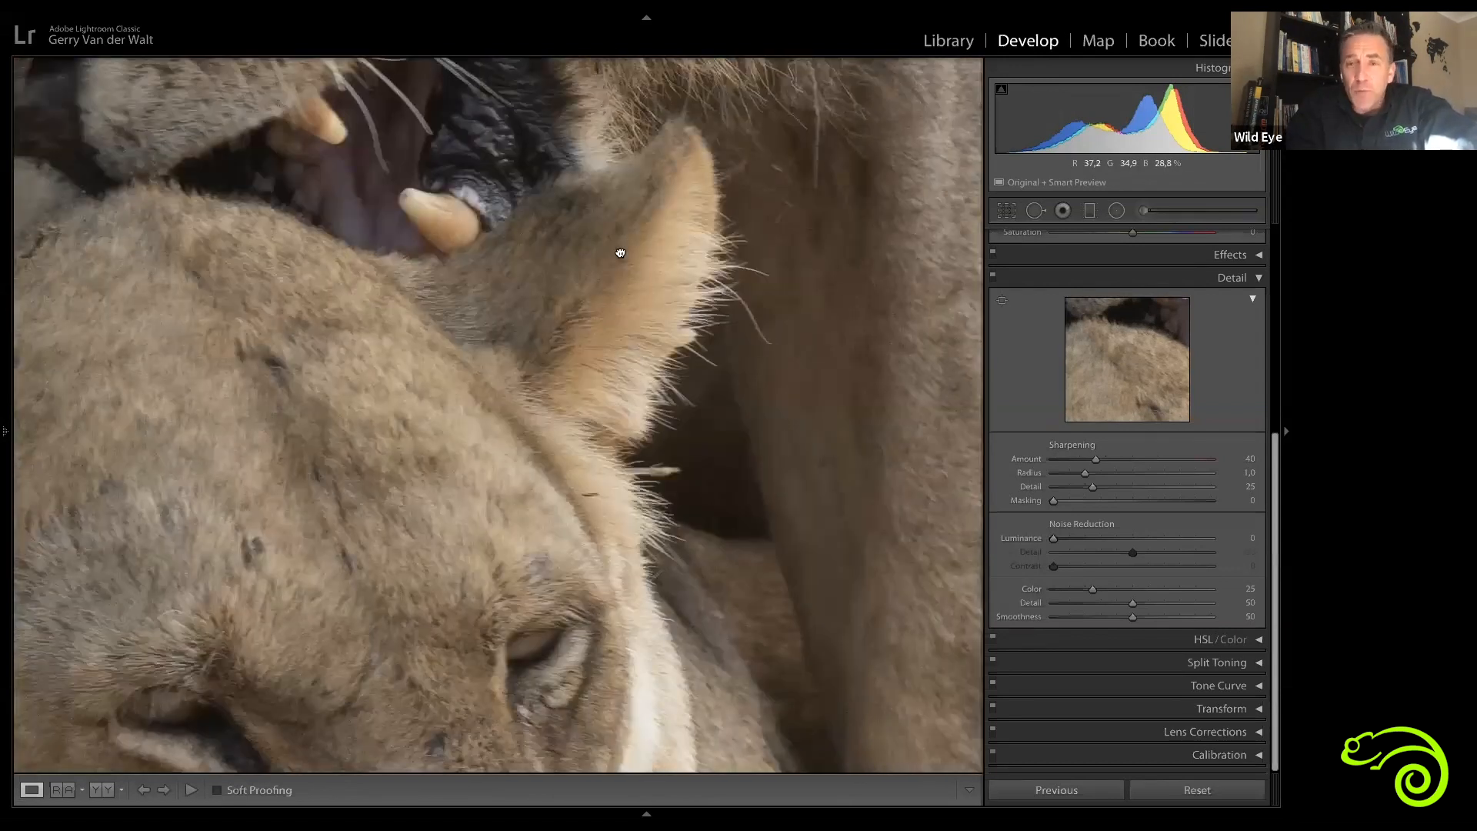
pyautogui.moveTo(621, 253); pyautogui.dragTo(675, 321)
# Step: Pan over the lion's mouth and legs, zooming in further to examine the fur texture
pyautogui.moveTo(373, 97); pyautogui.dragTo(445, 185)
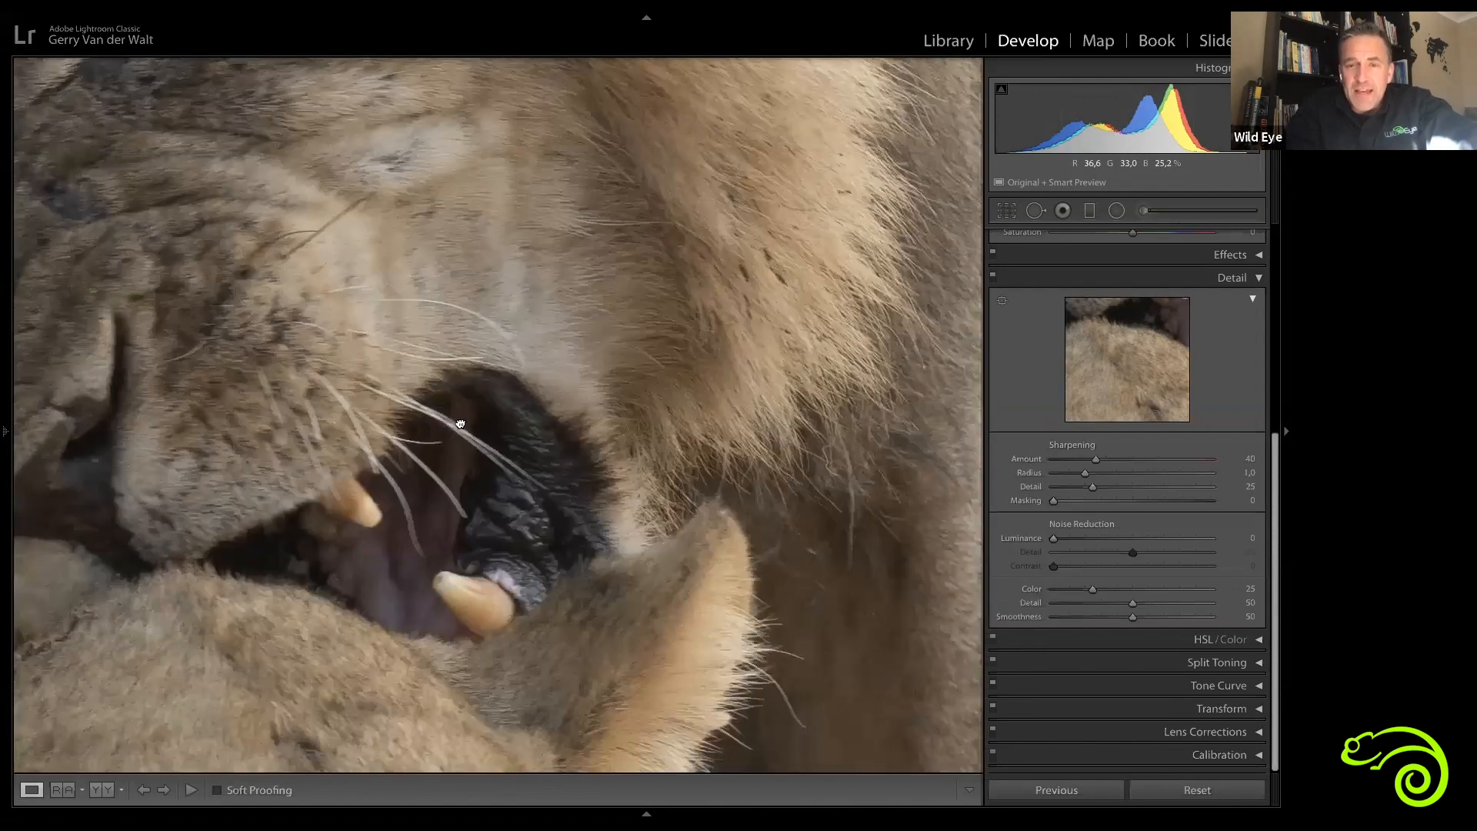
pyautogui.moveTo(885, 766); pyautogui.dragTo(508, 412)
pyautogui.moveTo(465, 537); pyautogui.dragTo(391, 193)
pyautogui.moveTo(619, 497); pyautogui.dragTo(472, 121)
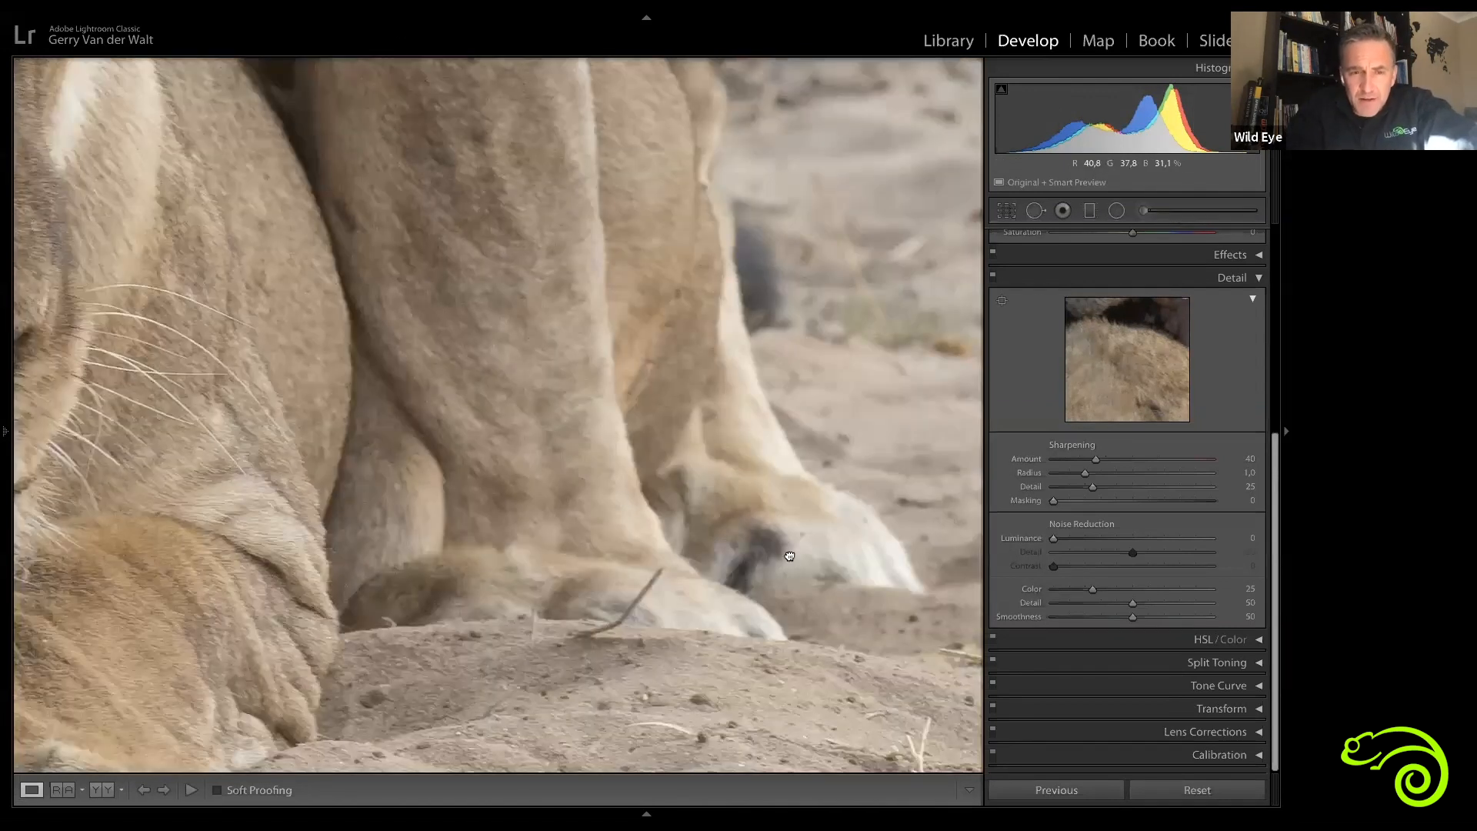
pyautogui.moveTo(610, 503); pyautogui.dragTo(791, 555)
pyautogui.moveTo(457, 443); pyautogui.dragTo(496, 452)
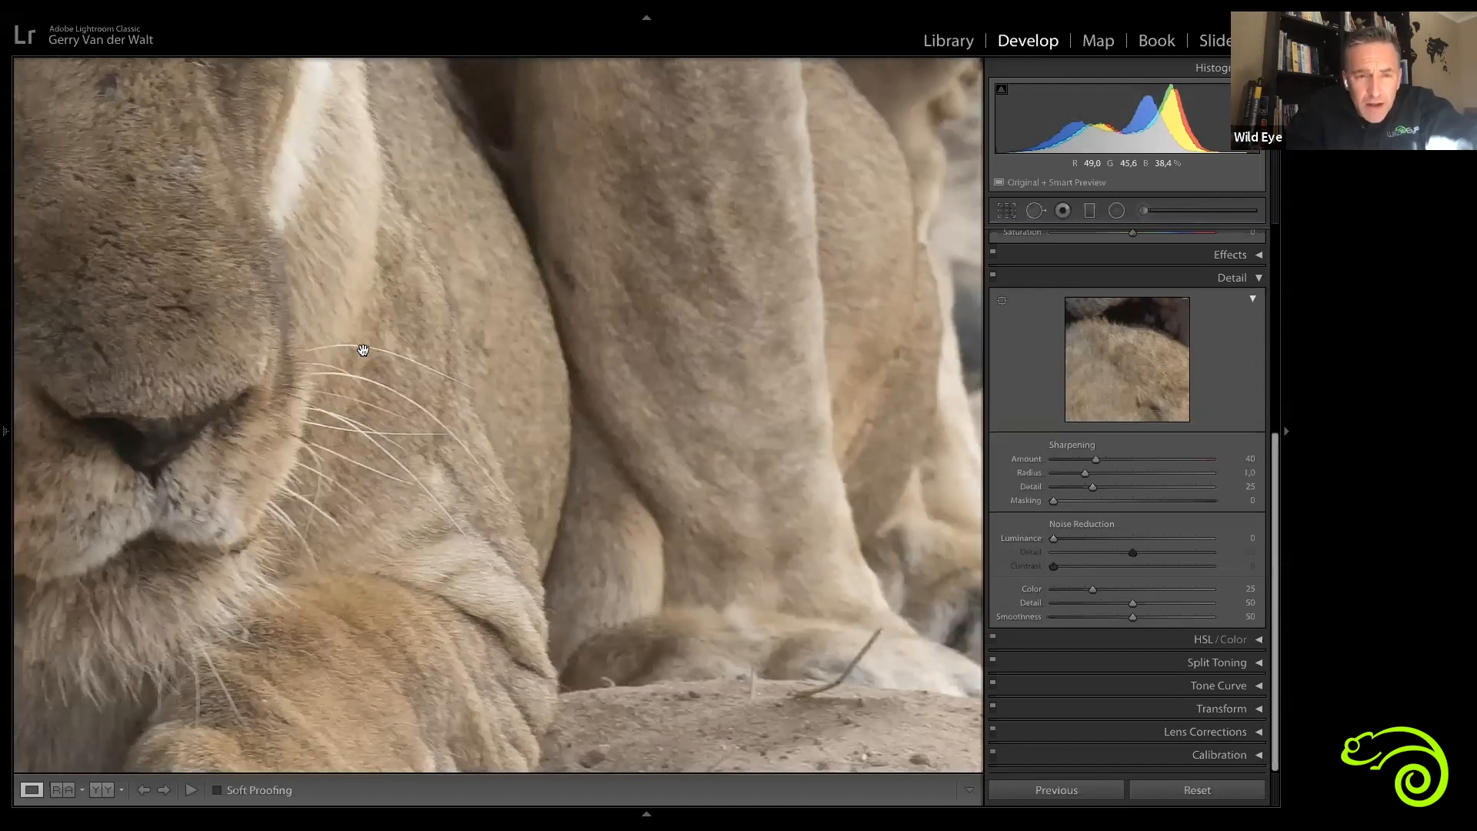
pyautogui.hotkey('ctrl', '=')
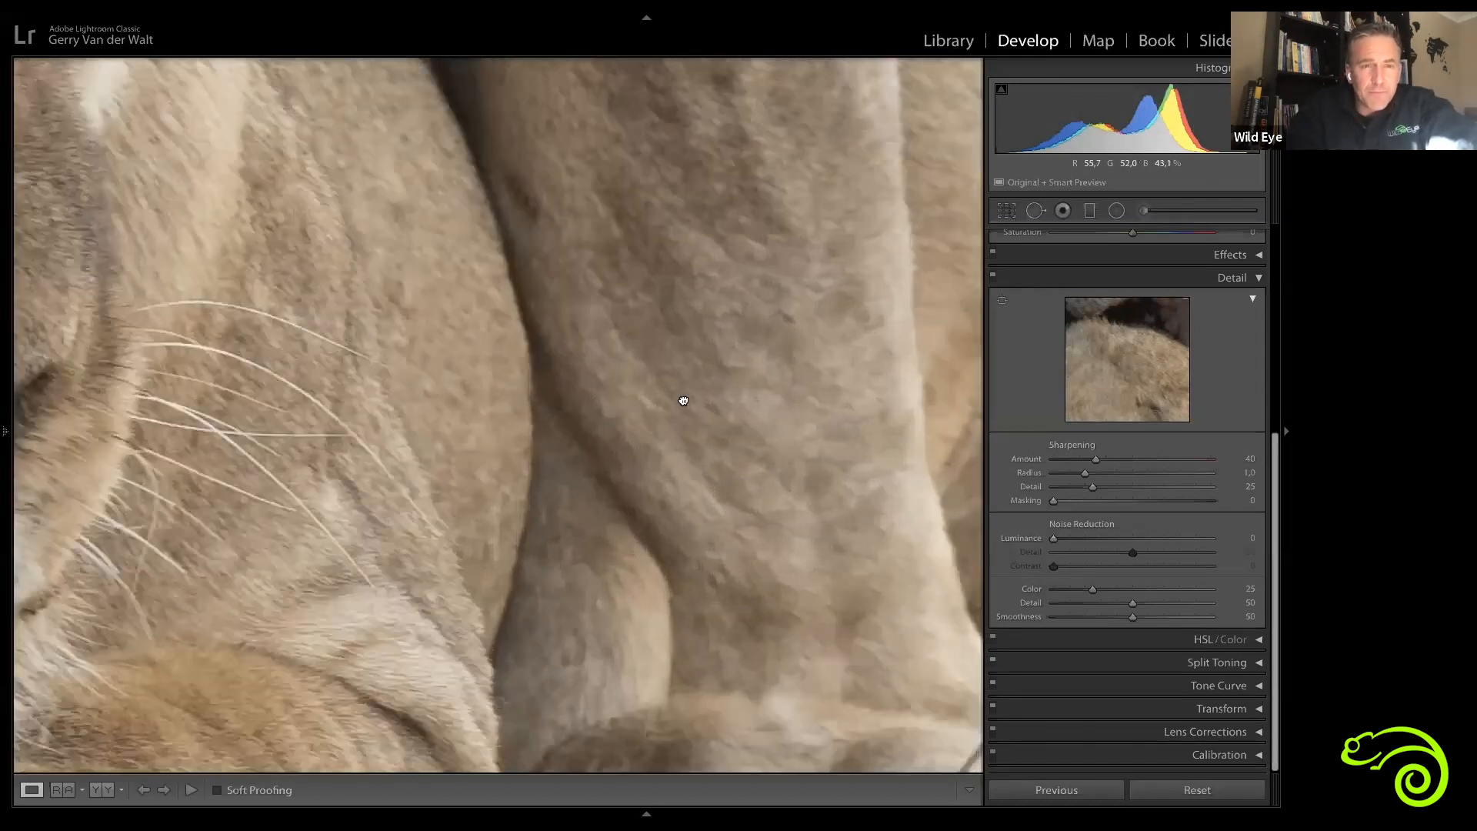
pyautogui.hotkey('ctrl', '=')
pyautogui.moveTo(48, 258); pyautogui.dragTo(434, 455)
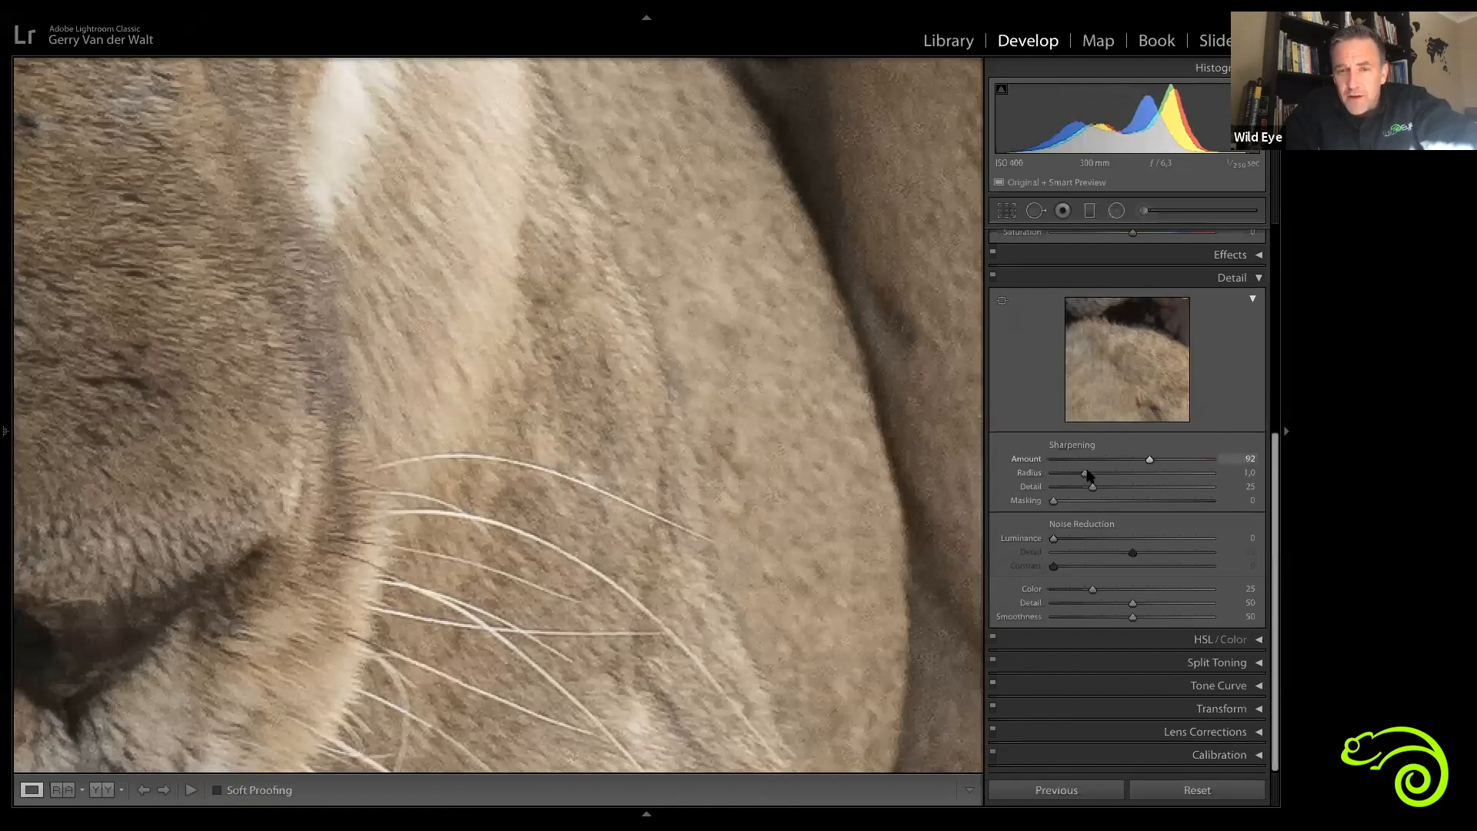
# Step: Raise the Sharpening Amount to 150, then undo and redo the change to compare
pyautogui.moveTo(1236, 477); pyautogui.dragTo(1242, 474)
pyautogui.moveTo(1085, 474); pyautogui.dragTo(1212, 473)
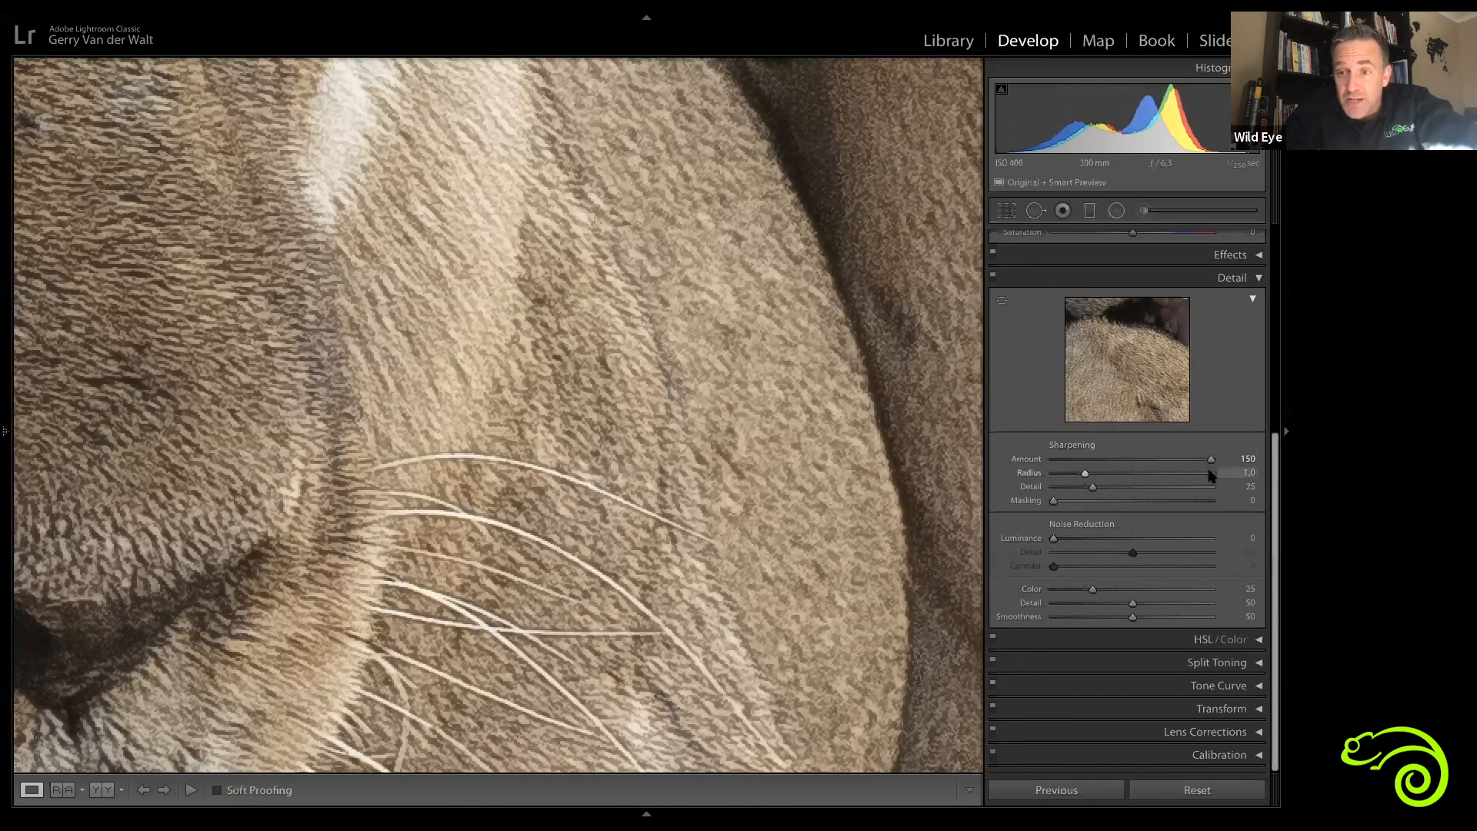
pyautogui.press('super+z')
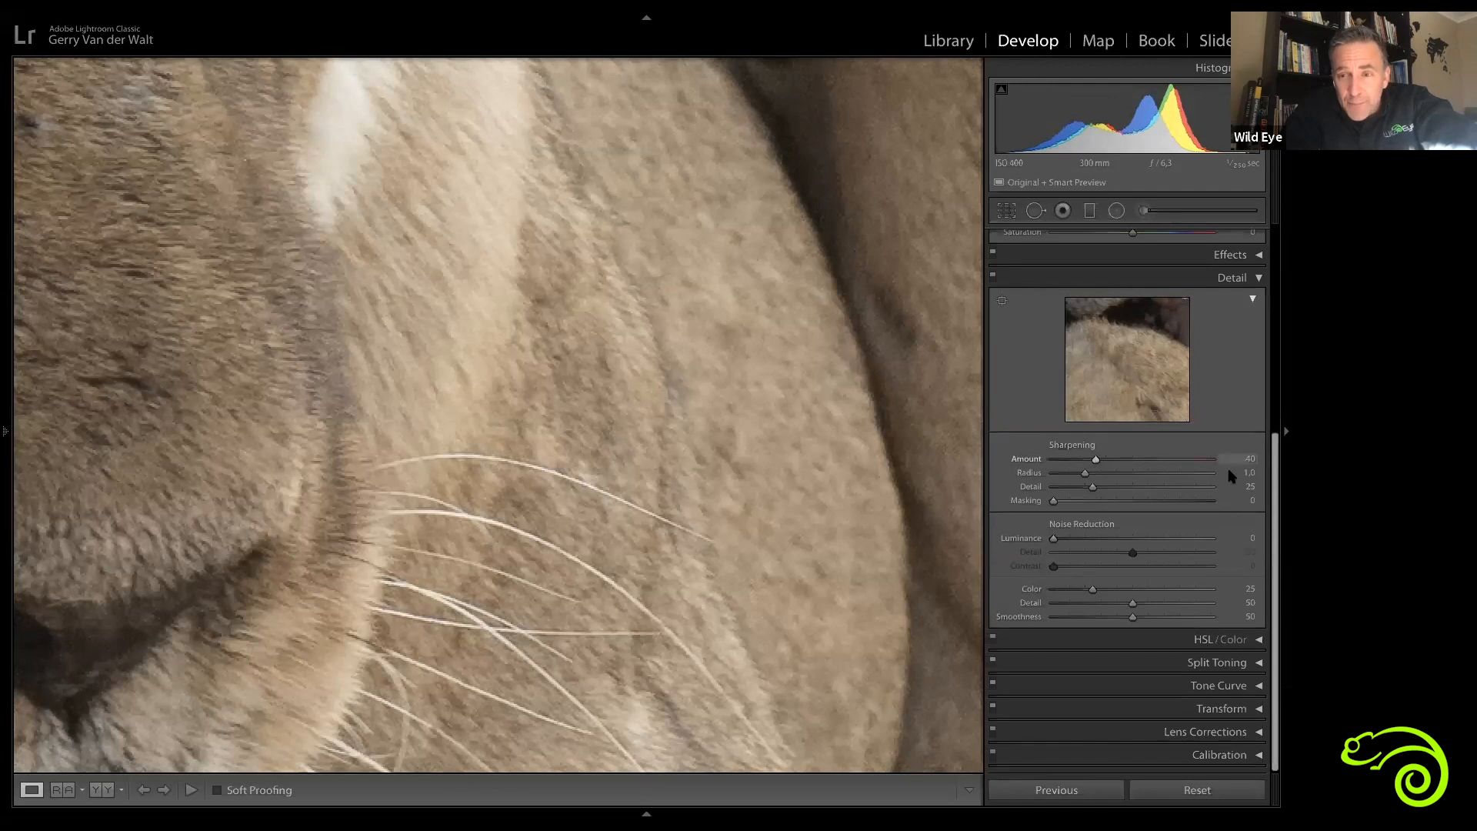
pyautogui.press('super+shift+z')
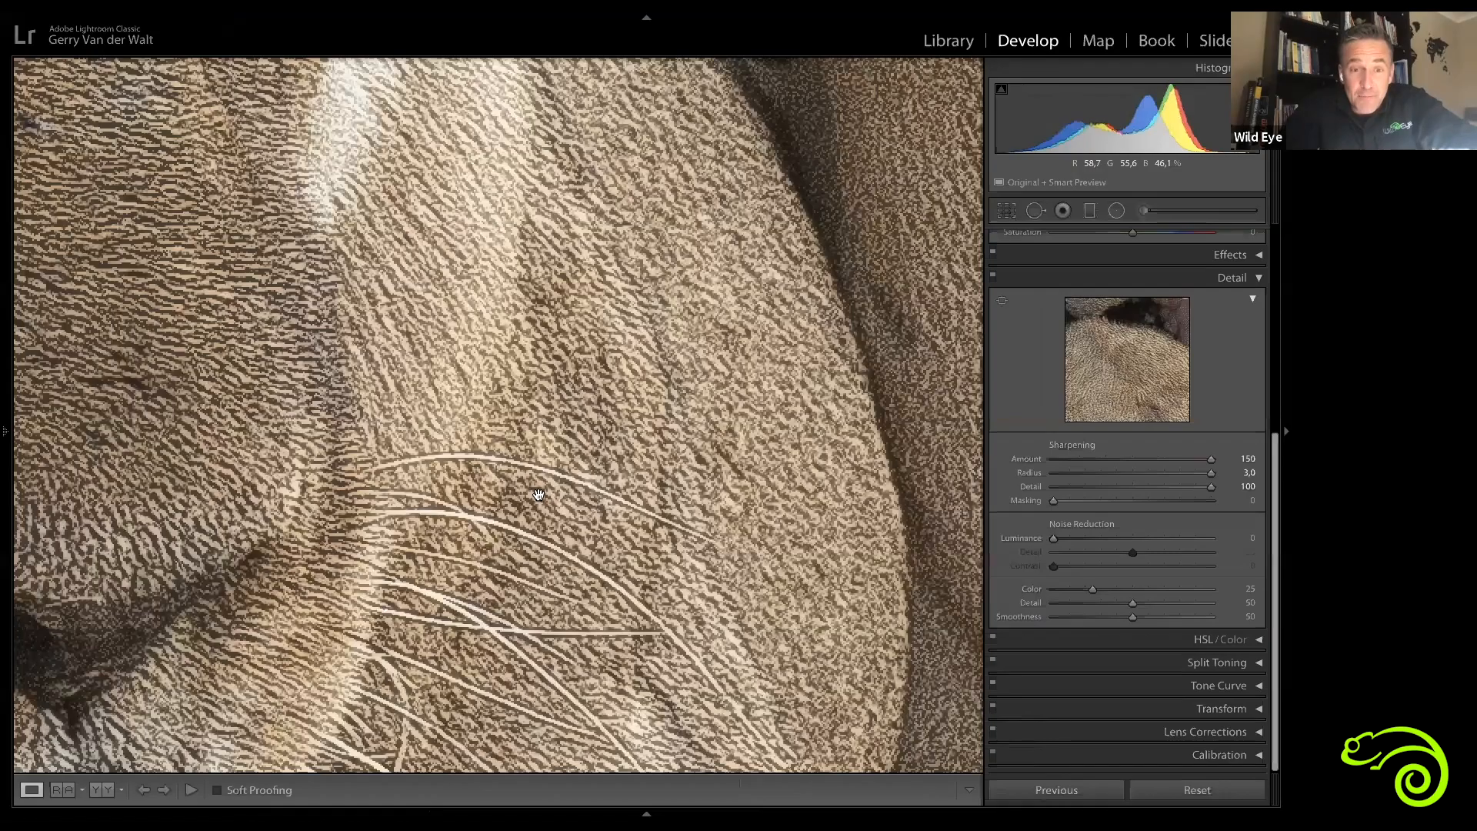
# Step: Inspect the heavily sharpened fur at fit and zoomed views, showing the side panel and panning around
pyautogui.click(537, 494)
pyautogui.click(538, 495)
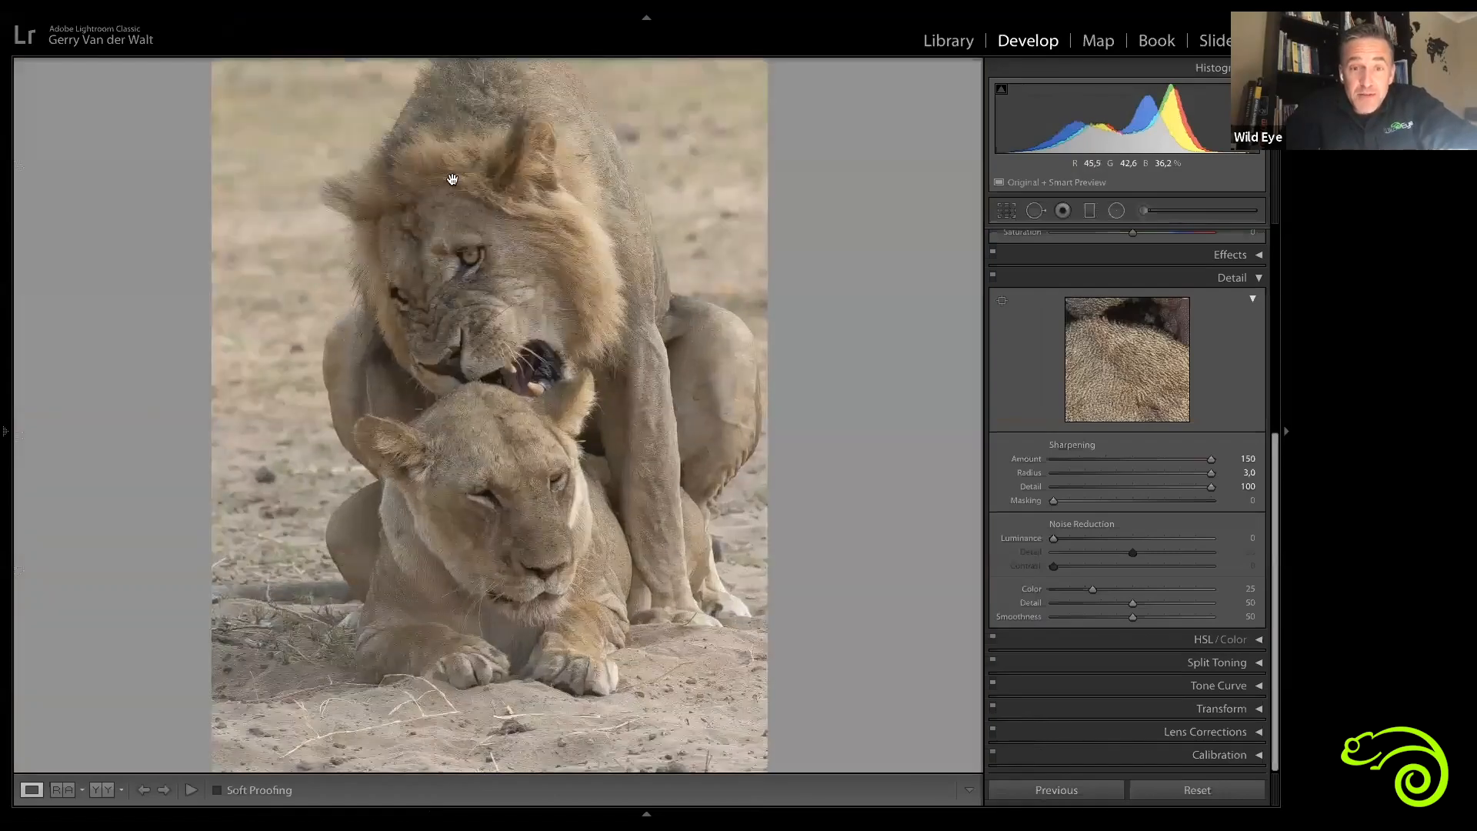
pyautogui.click(283, 487)
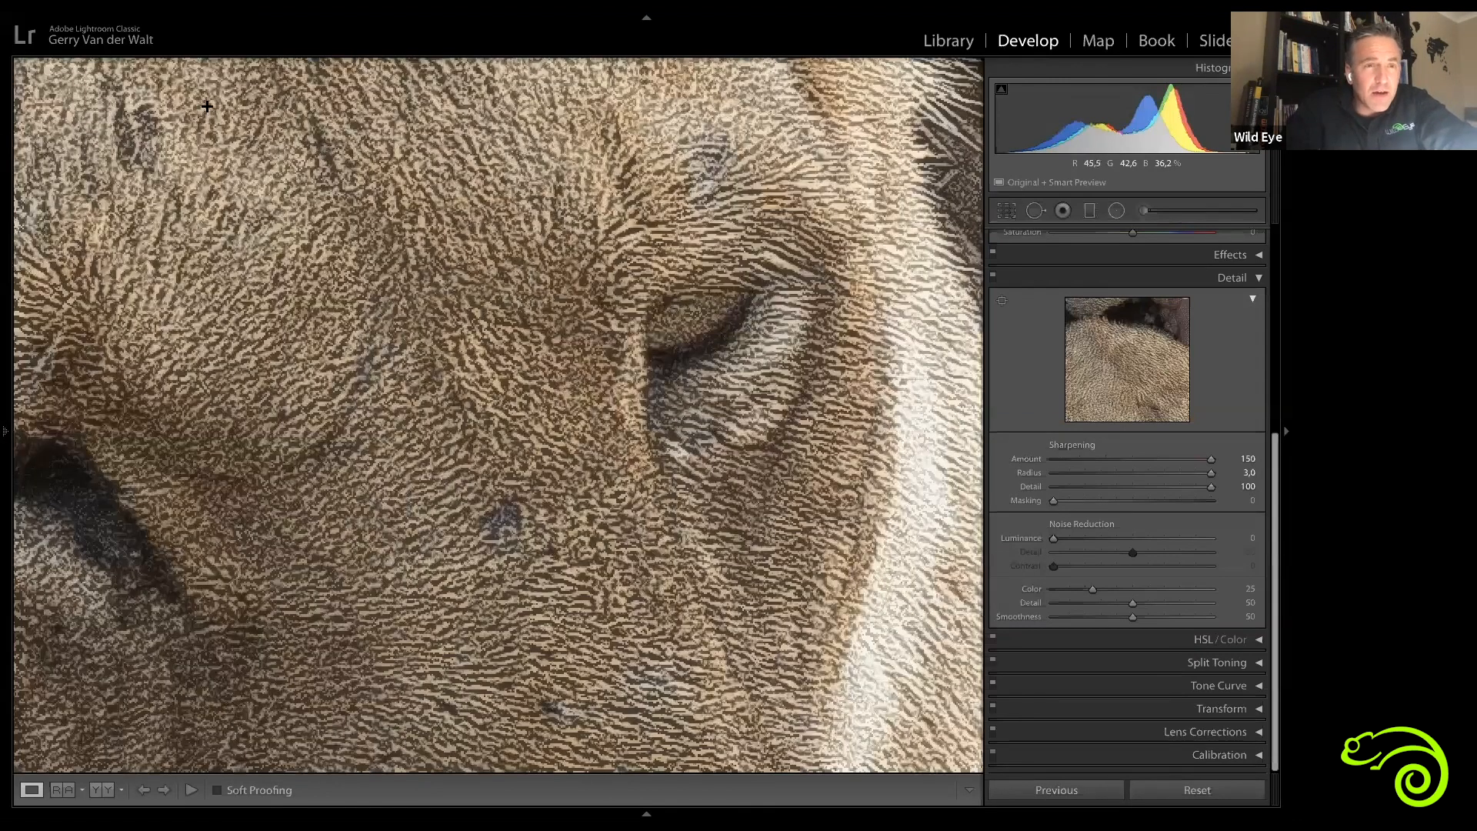
pyautogui.press('F7')
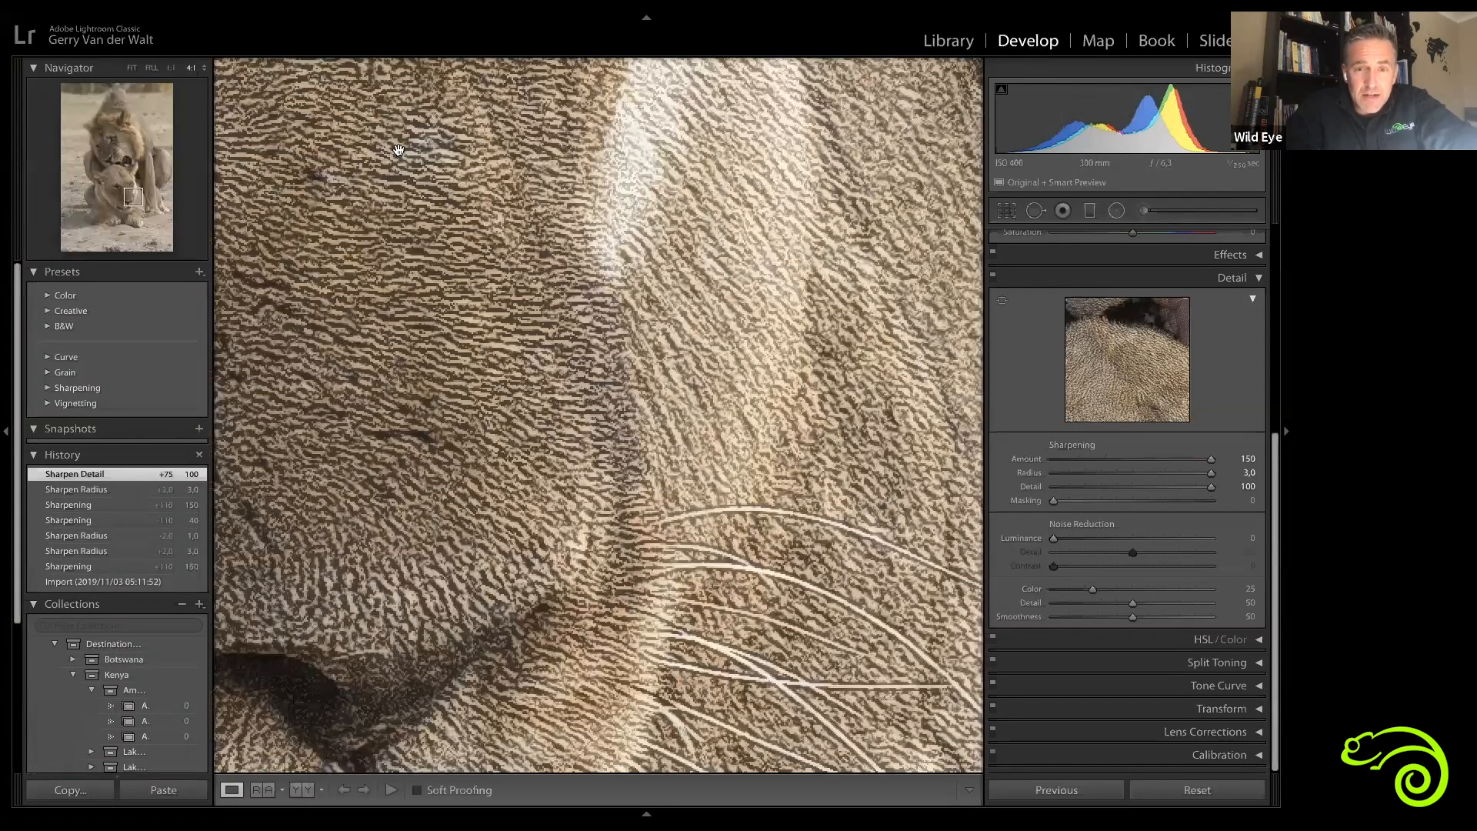
pyautogui.moveTo(554, 445); pyautogui.dragTo(715, 467)
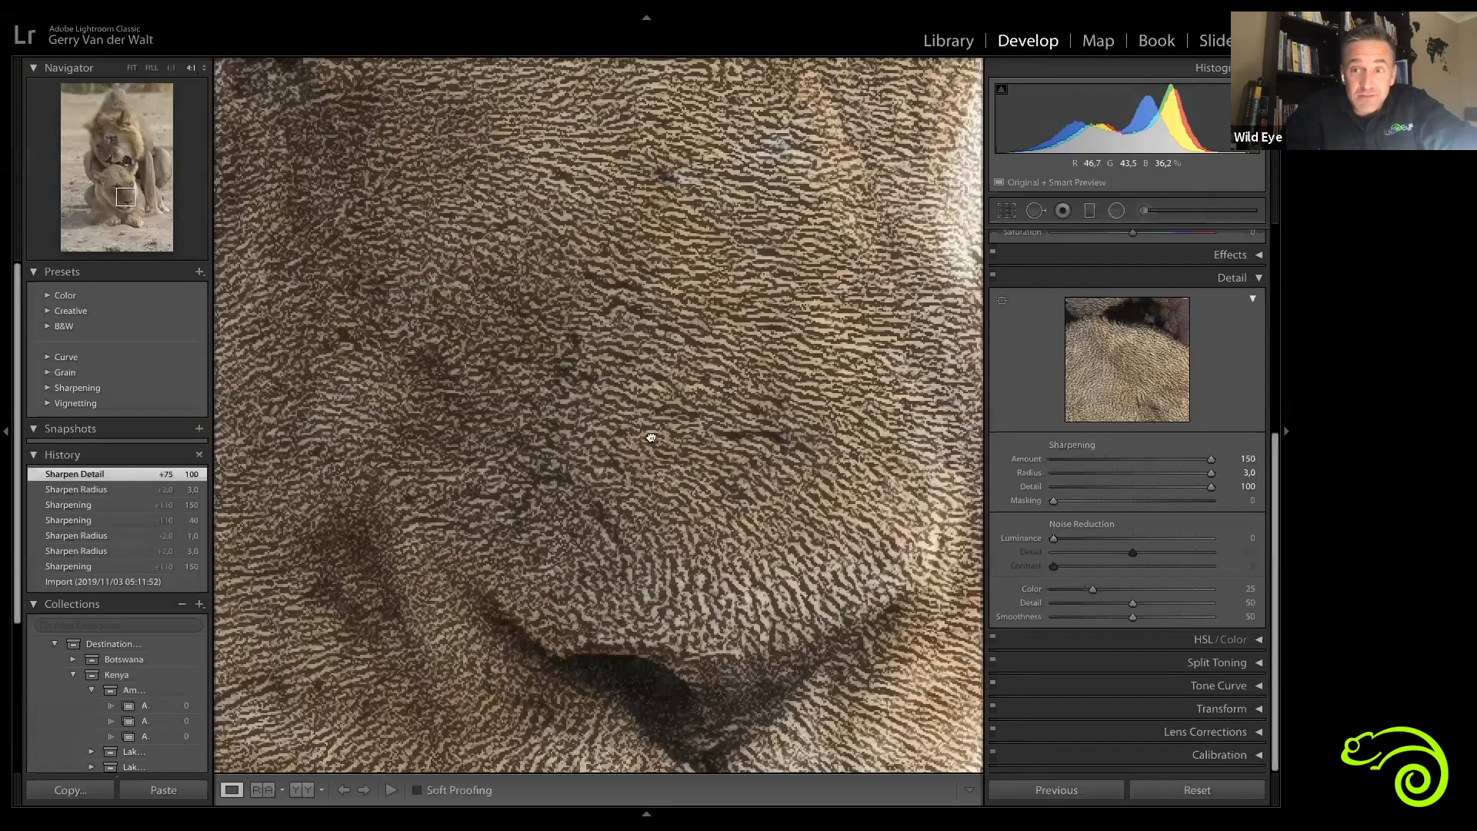
pyautogui.moveTo(562, 336); pyautogui.dragTo(647, 463)
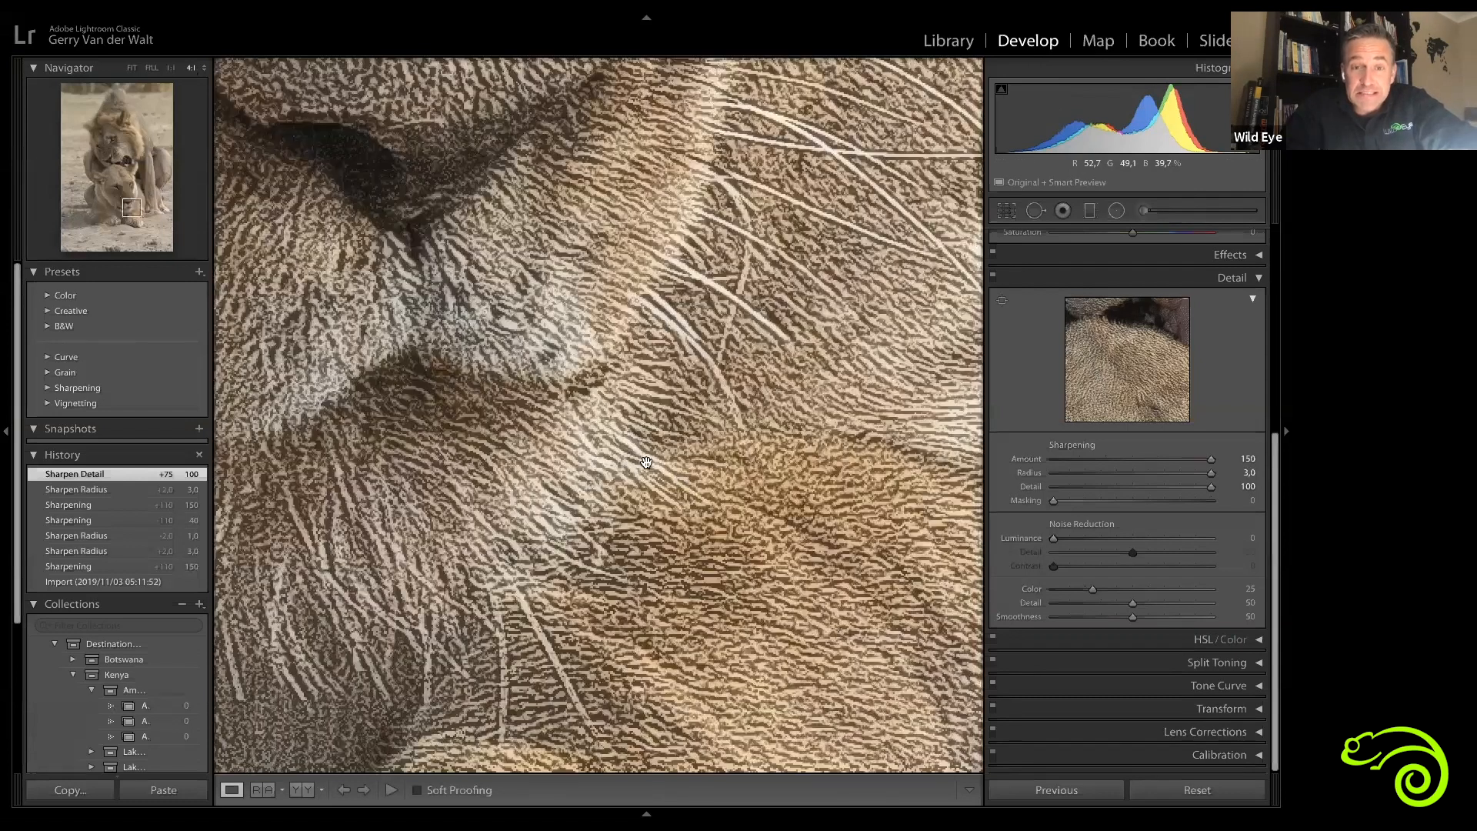
pyautogui.click(681, 480)
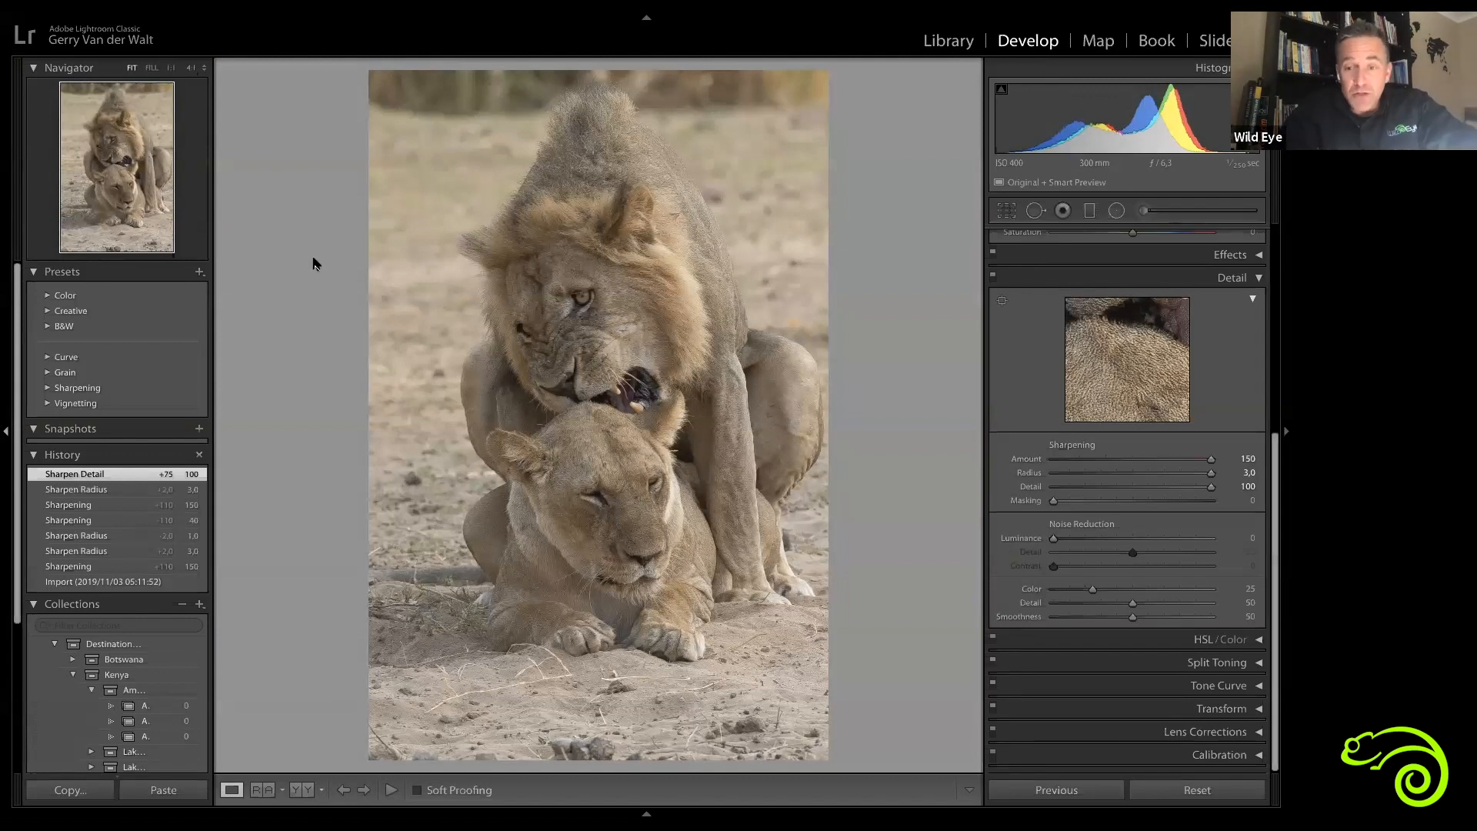
# Step: Reset the Sharpening Amount and Detail sliders to their default values
pyautogui.doubleClick(1211, 461)
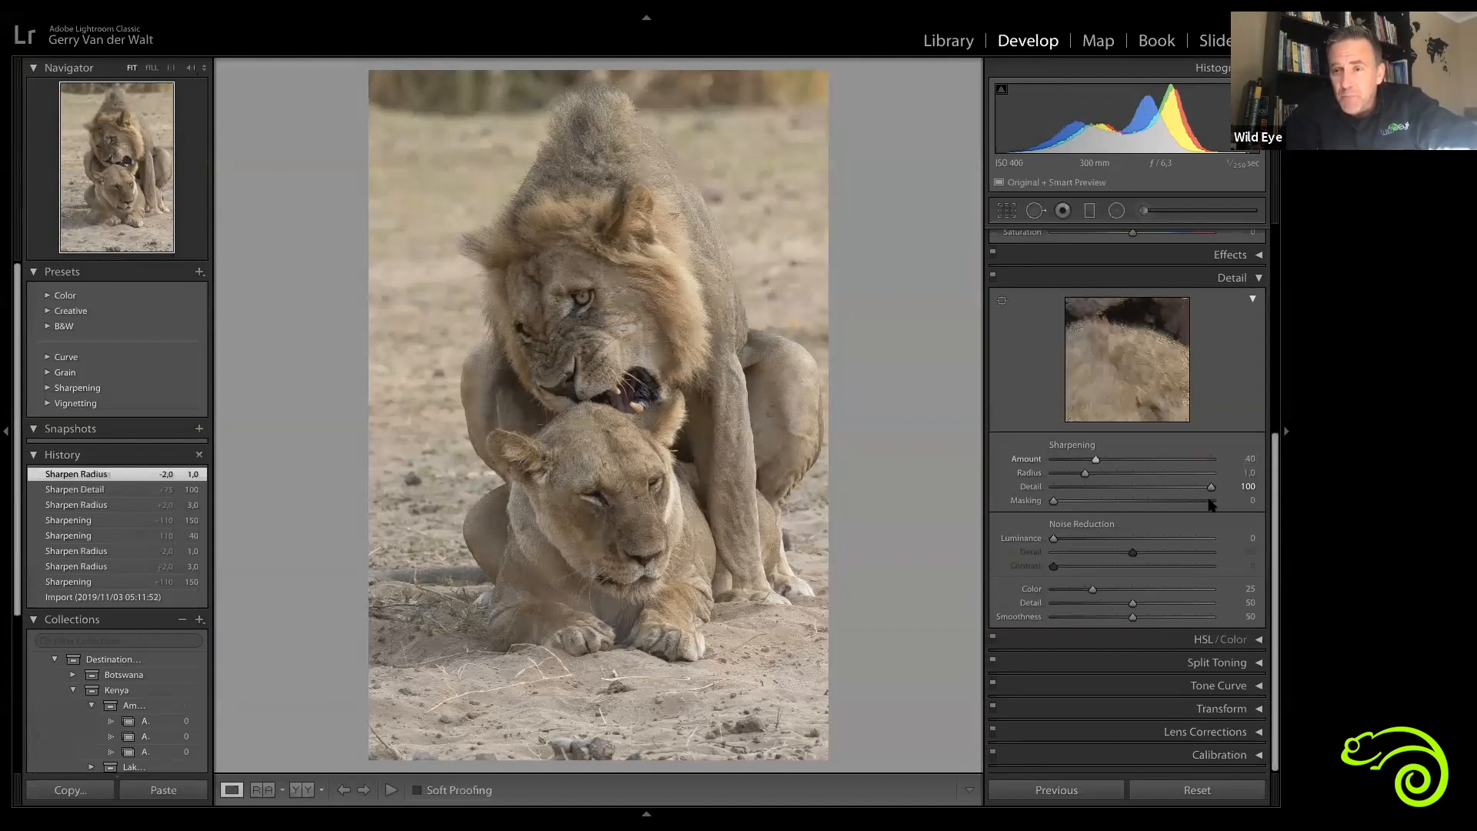
pyautogui.doubleClick(1212, 487)
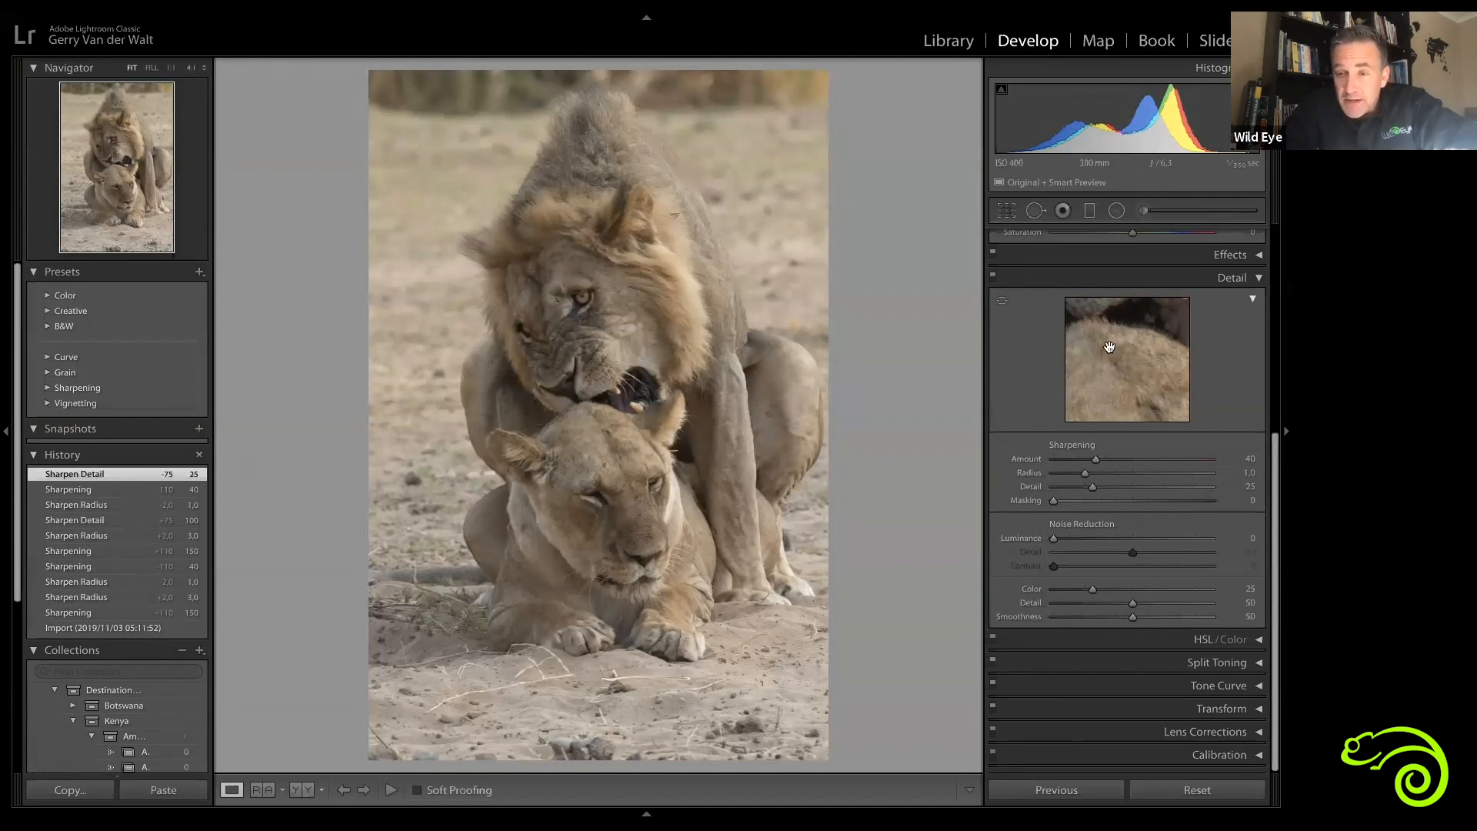
# Step: Activate the Detail preview's target picker and set the preview zoom to 2:1
pyautogui.click(1002, 301)
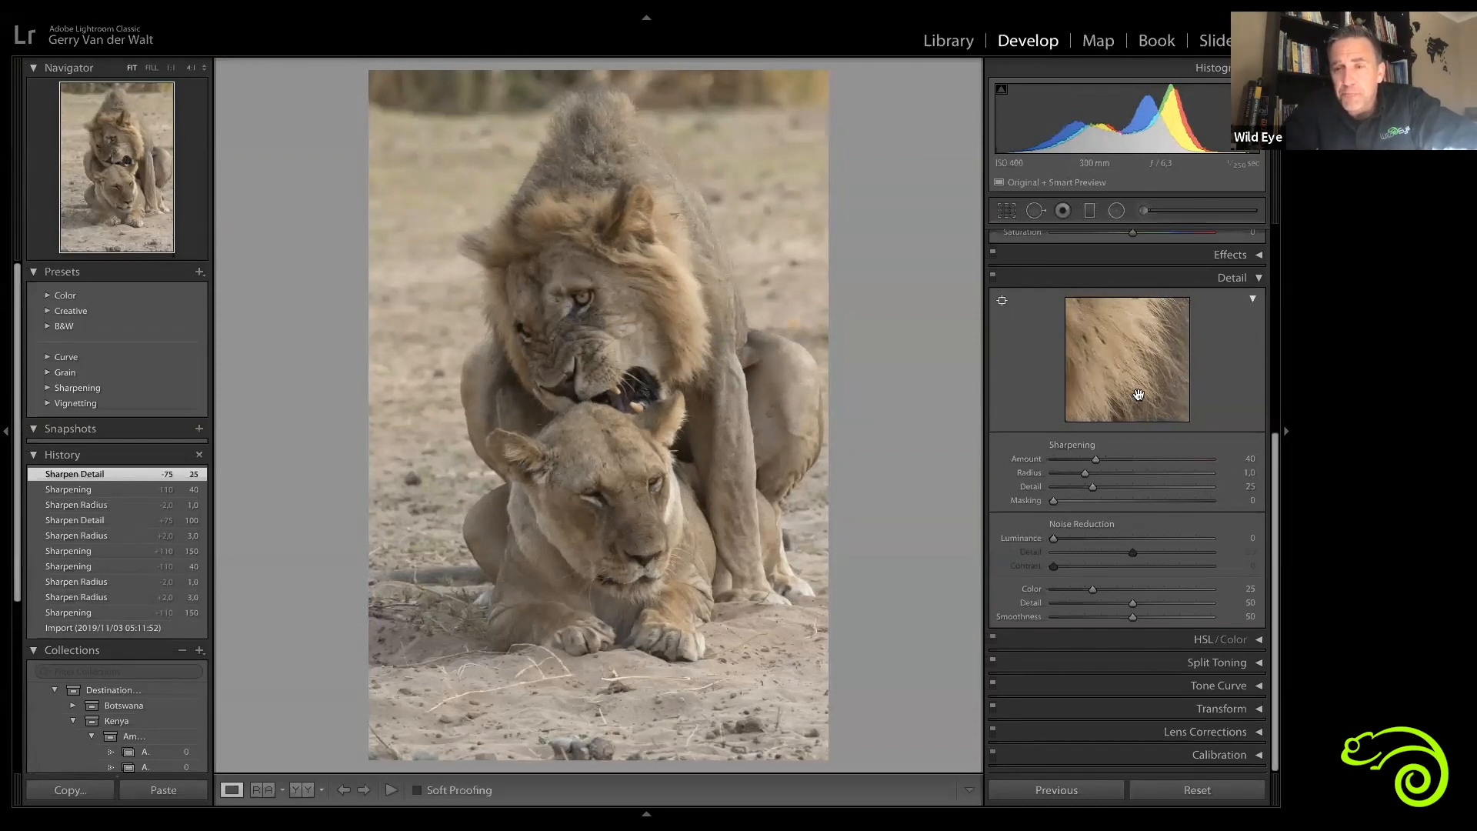
pyautogui.rightClick(1111, 361)
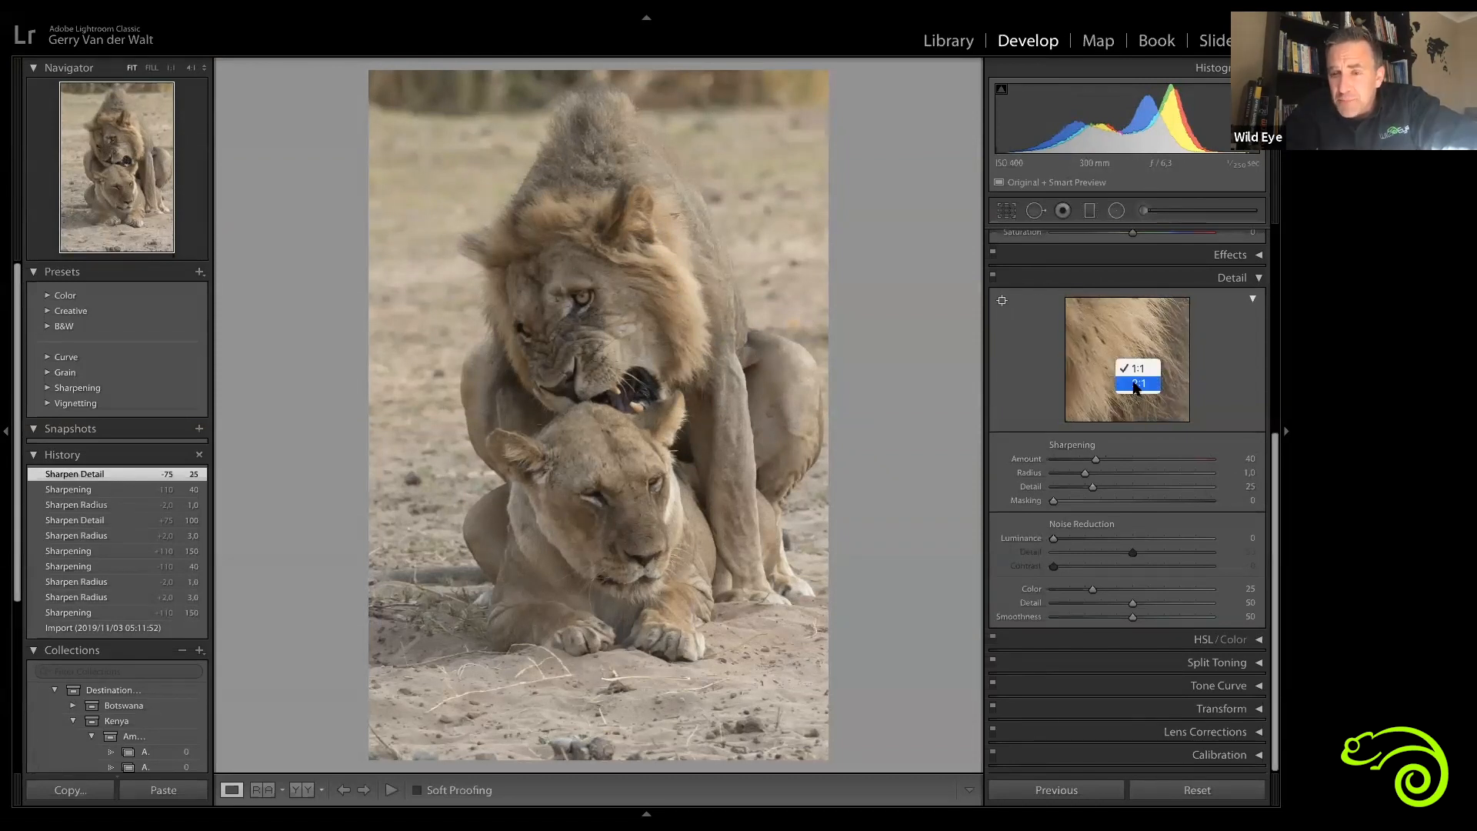
pyautogui.click(1134, 384)
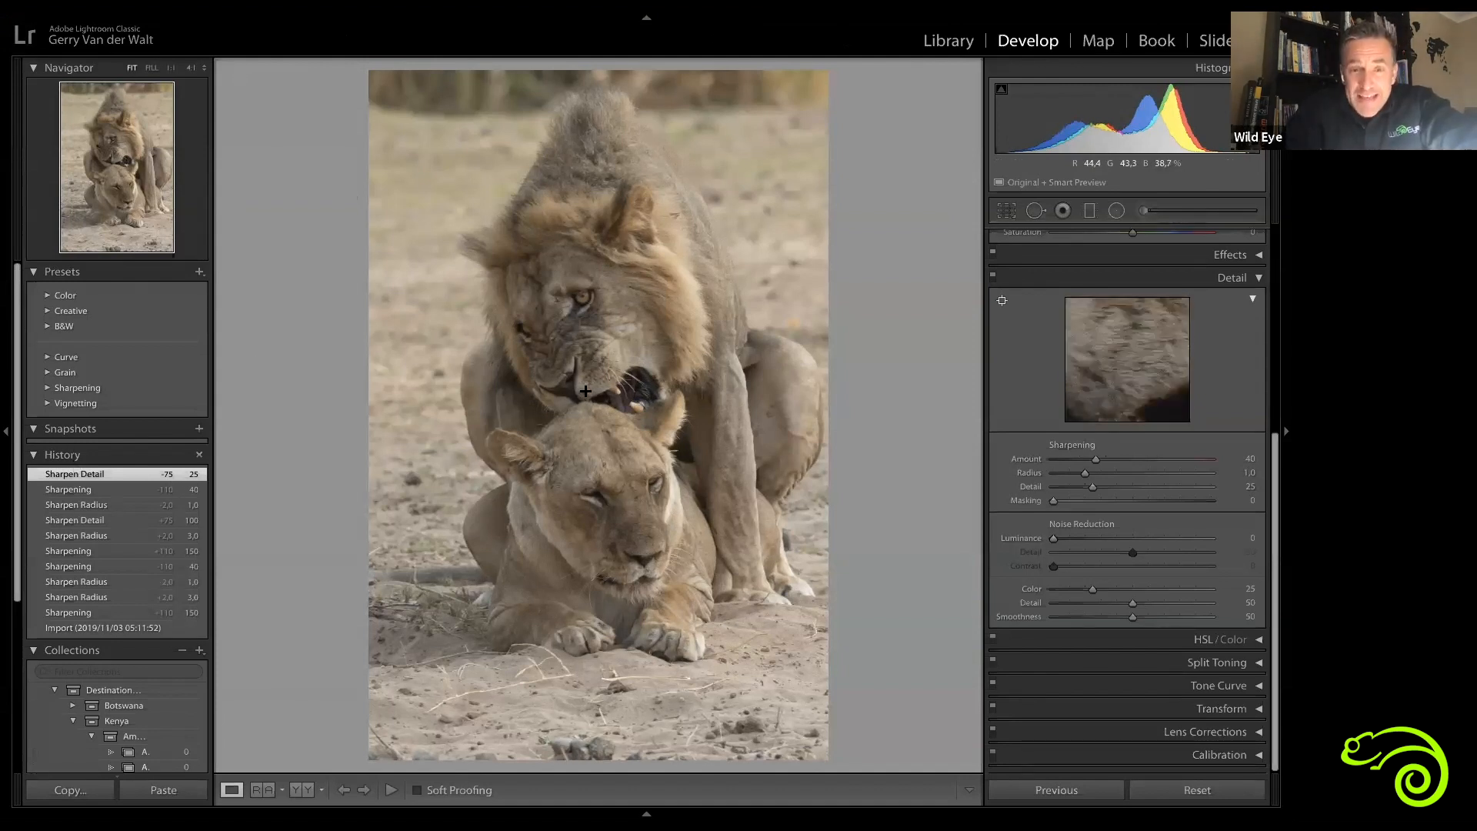
# Step: Set the navigator's custom zoom level to 2:1 and compare zoomed and 1:1 views of the lioness
pyautogui.click(205, 68)
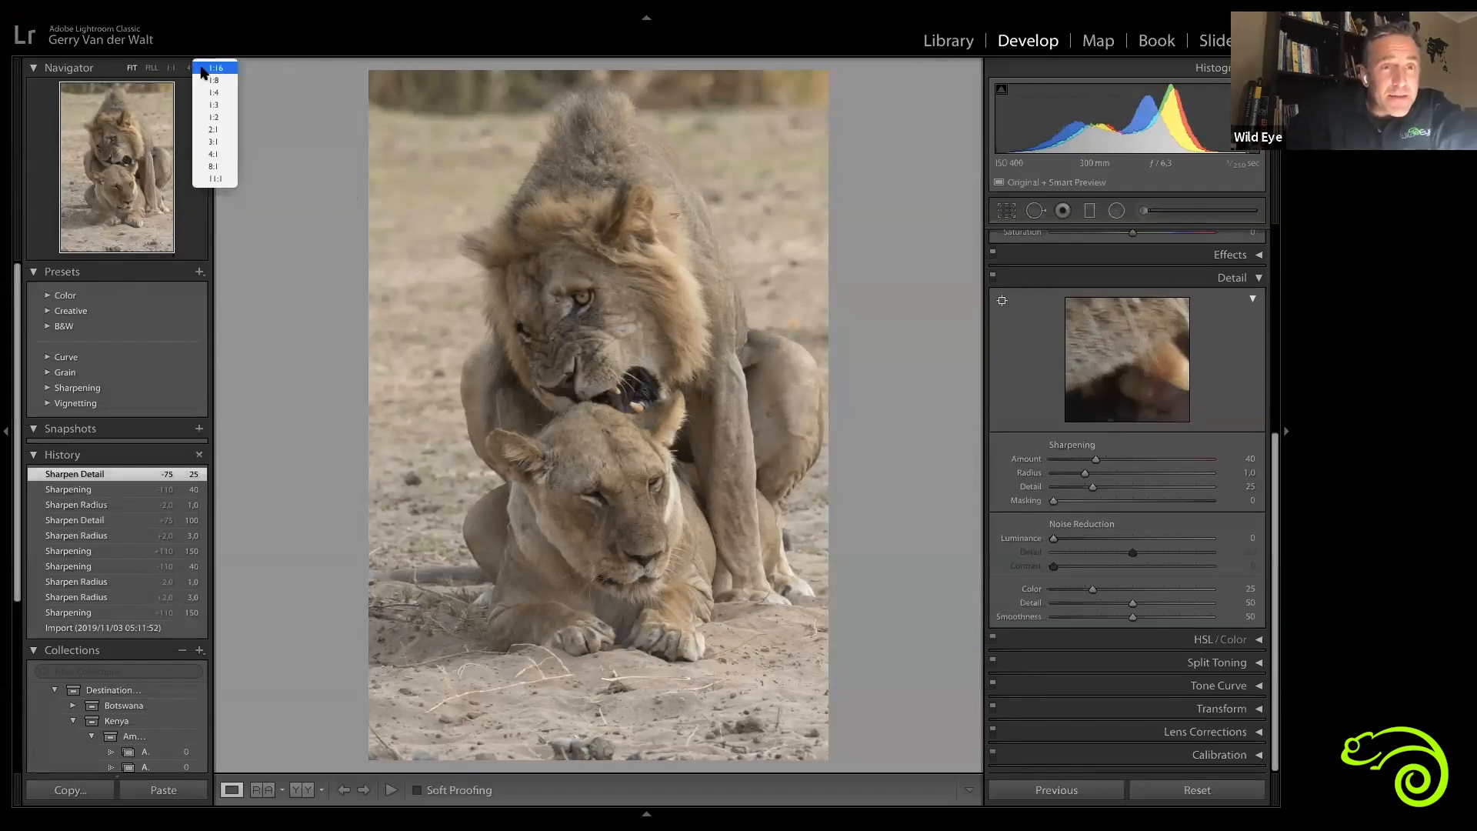
pyautogui.click(216, 130)
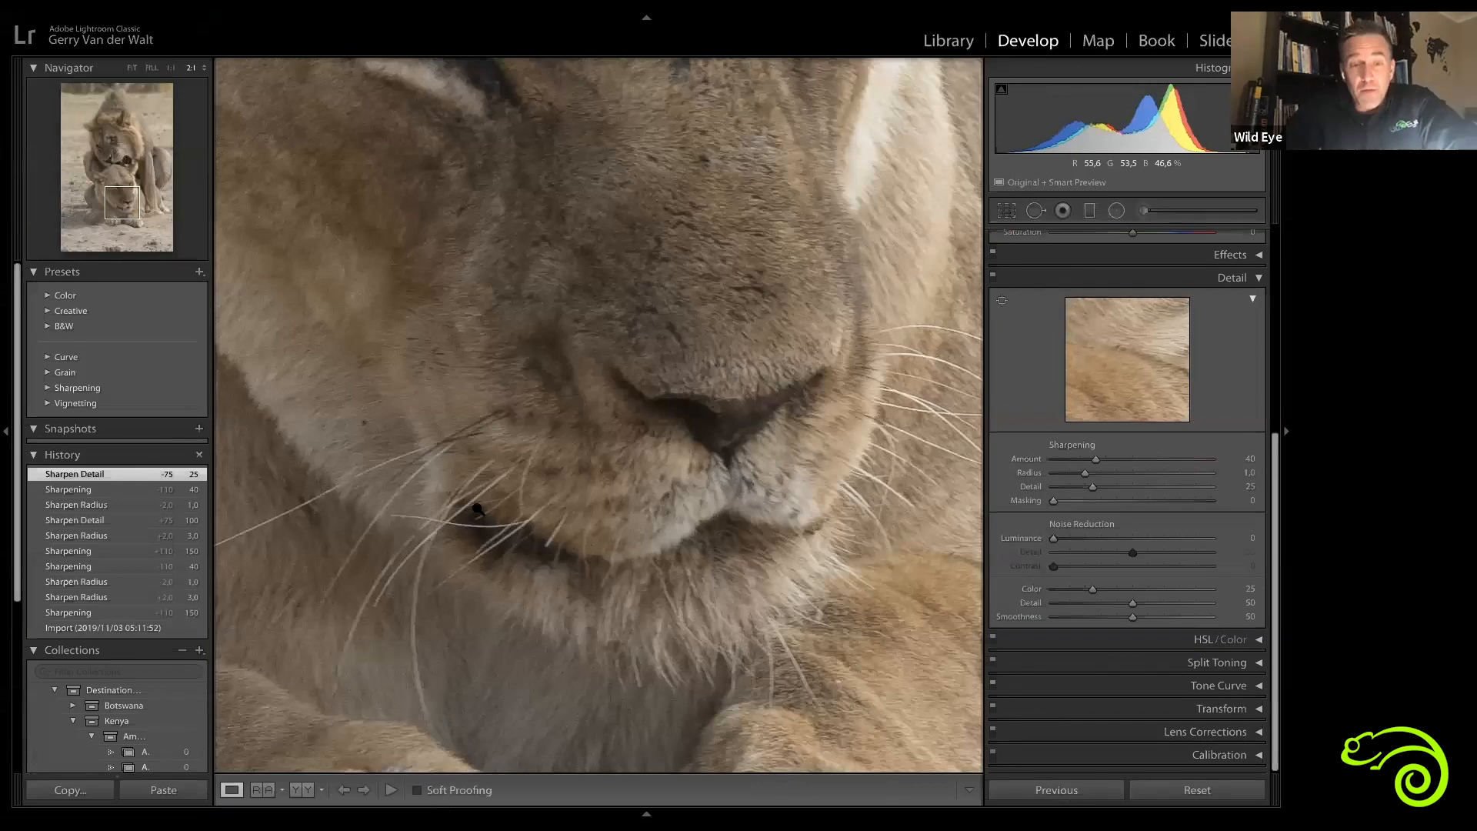
pyautogui.click(478, 510)
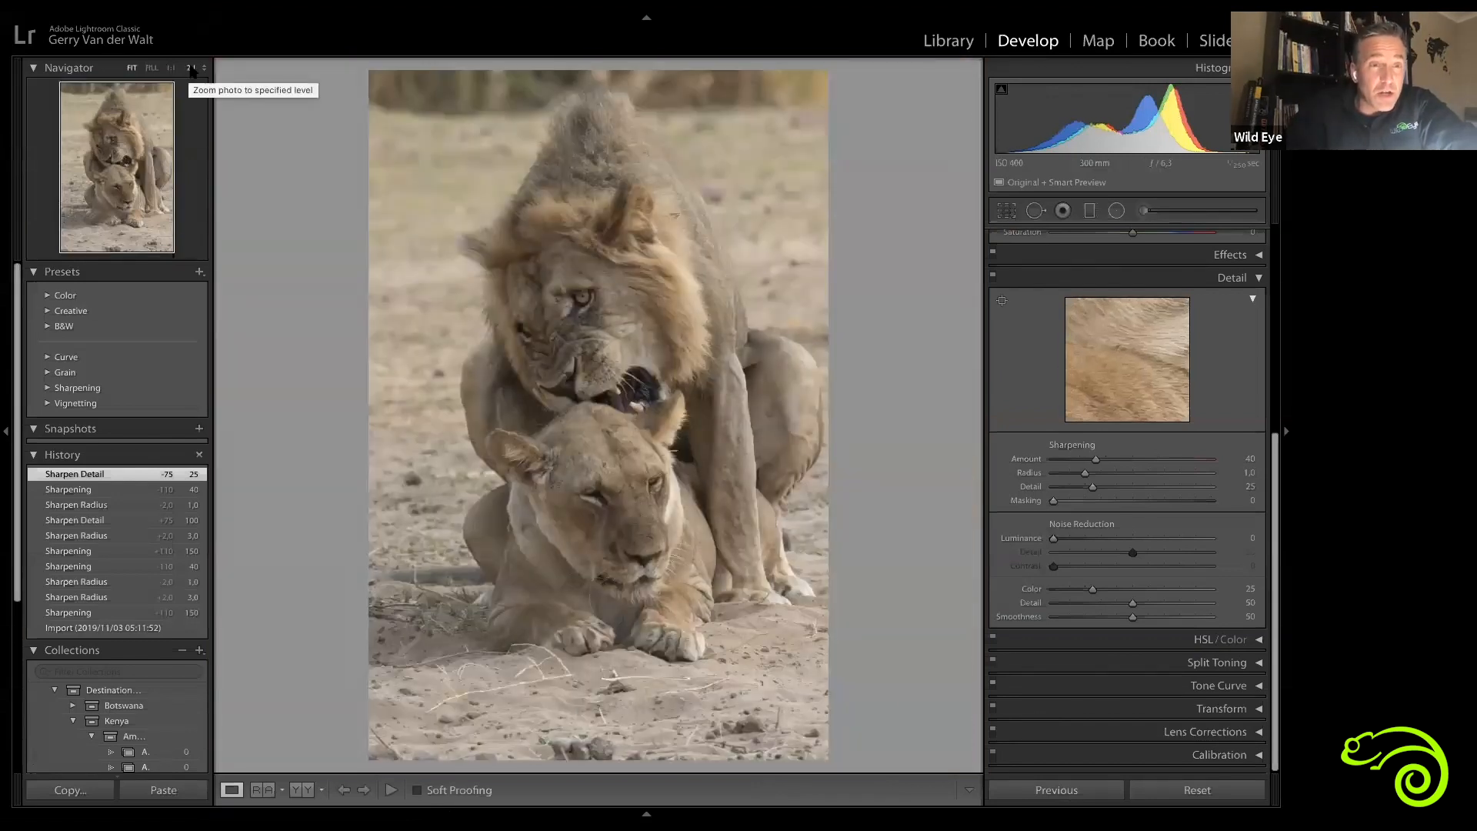
pyautogui.click(653, 566)
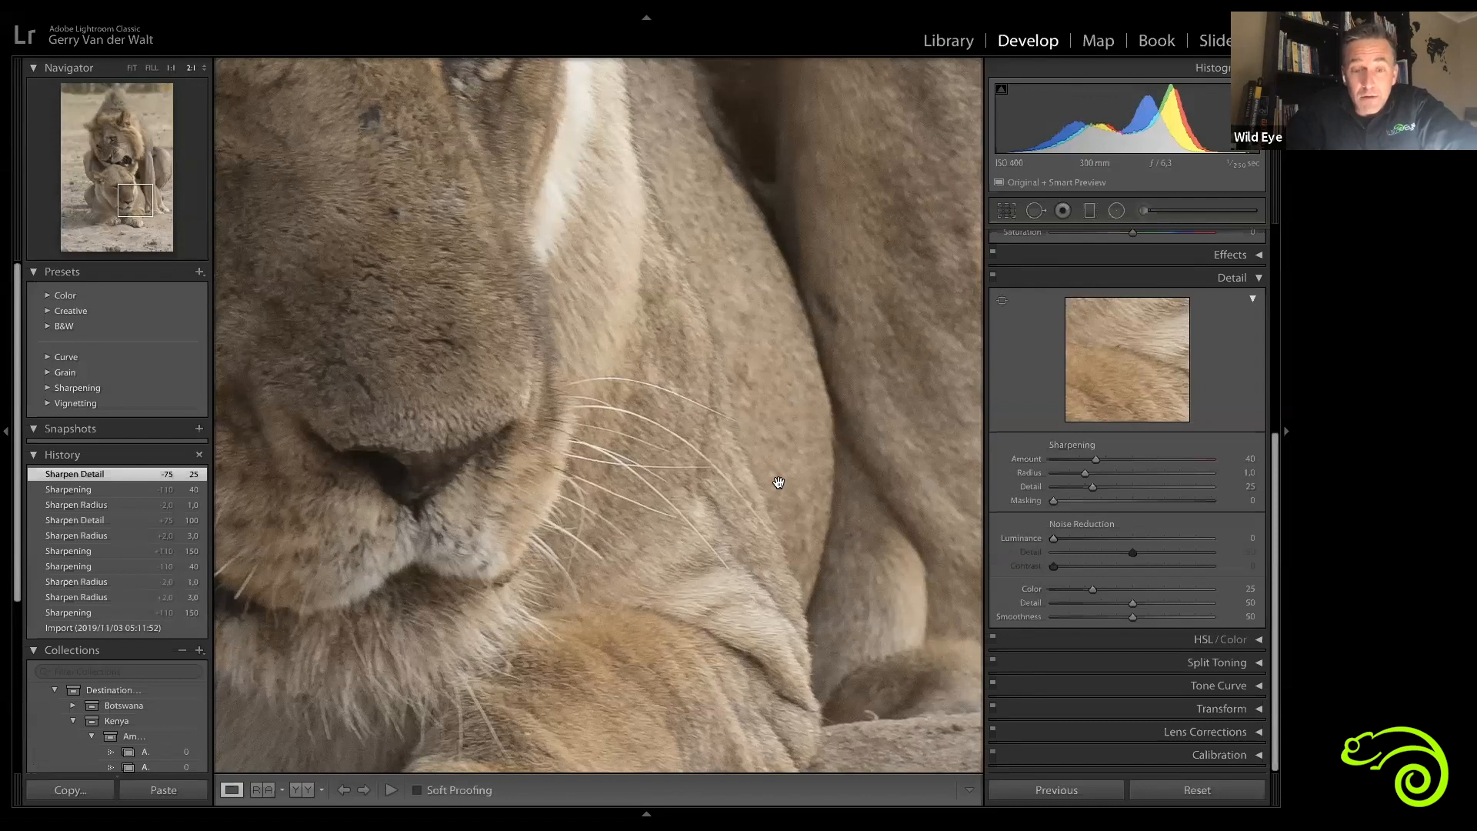
pyautogui.hotkey('ctrl', '-')
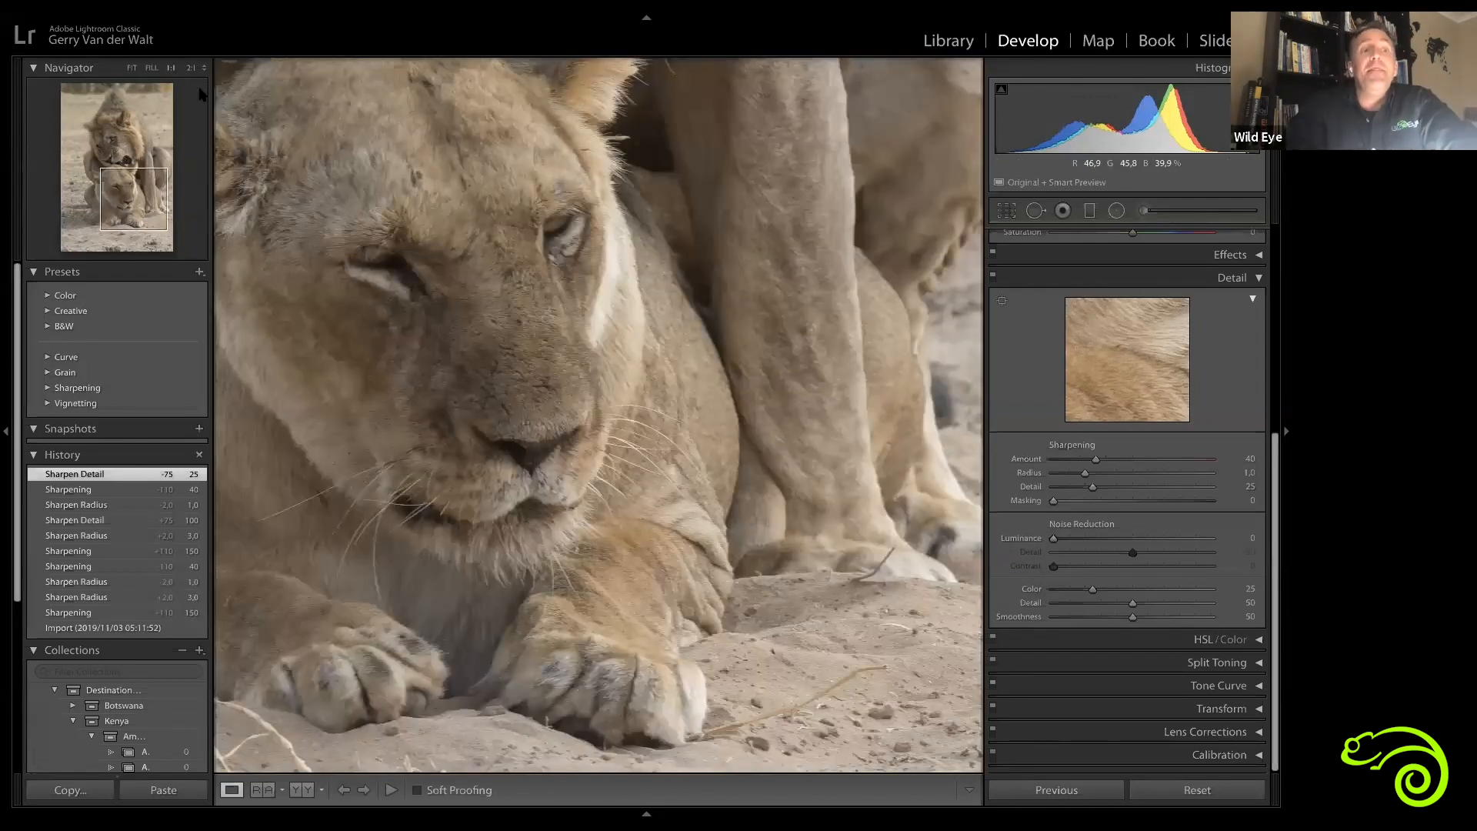
# Step: Switch between Fill and 2:1 zoom and pan across the lioness's muzzle
pyautogui.click(131, 69)
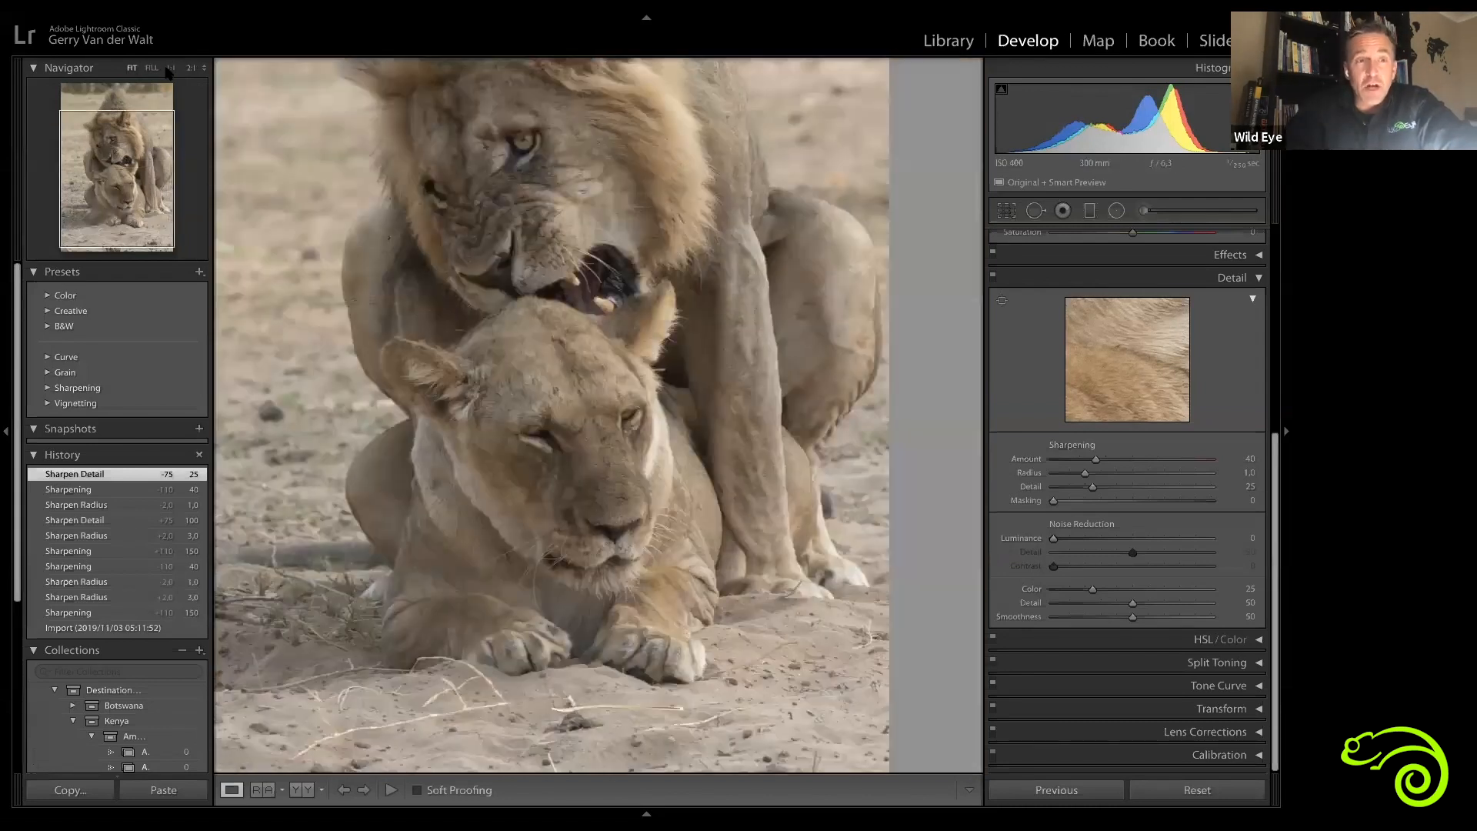
pyautogui.click(191, 67)
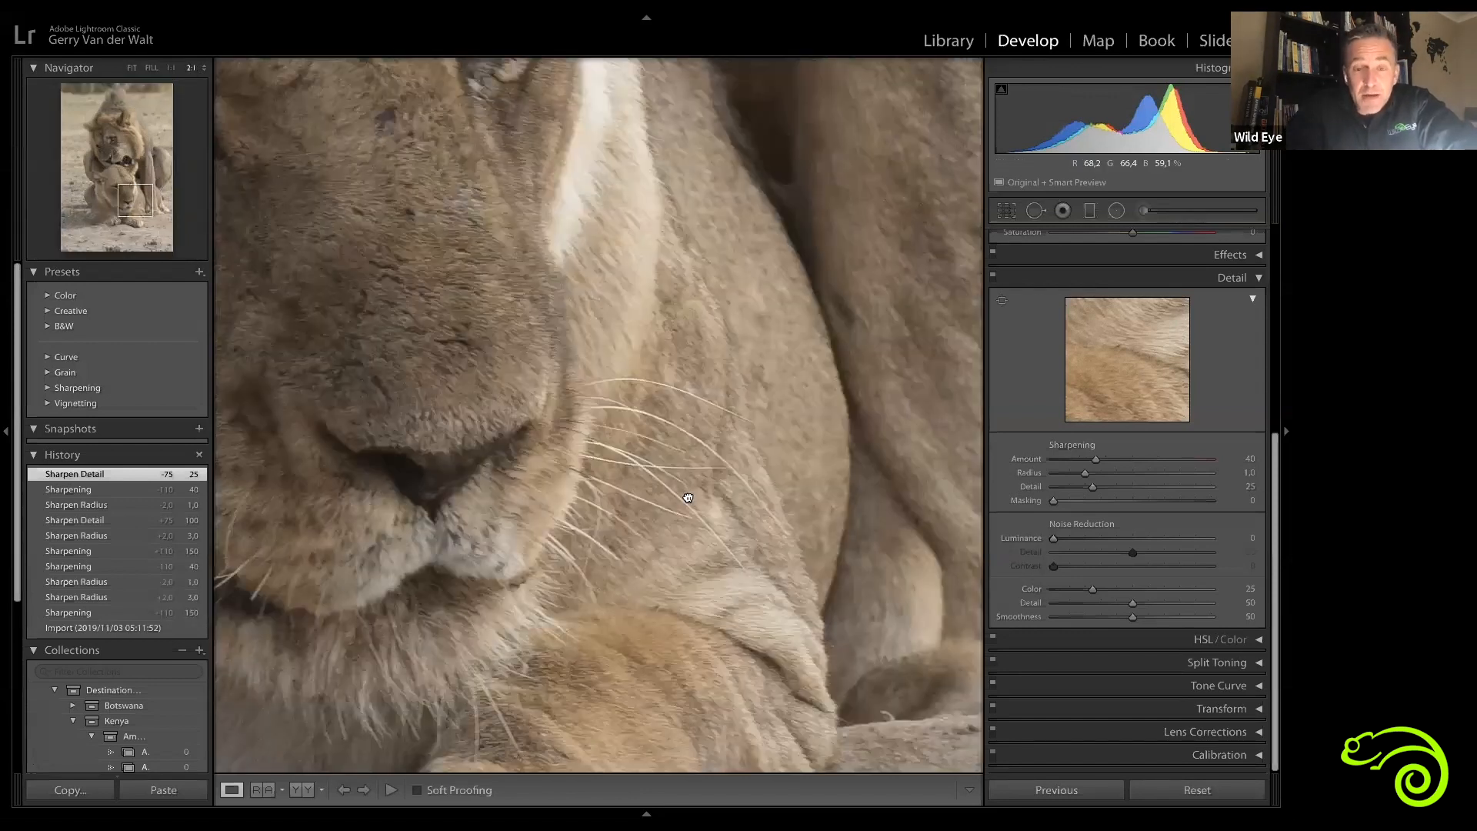
pyautogui.moveTo(690, 495); pyautogui.dragTo(791, 562)
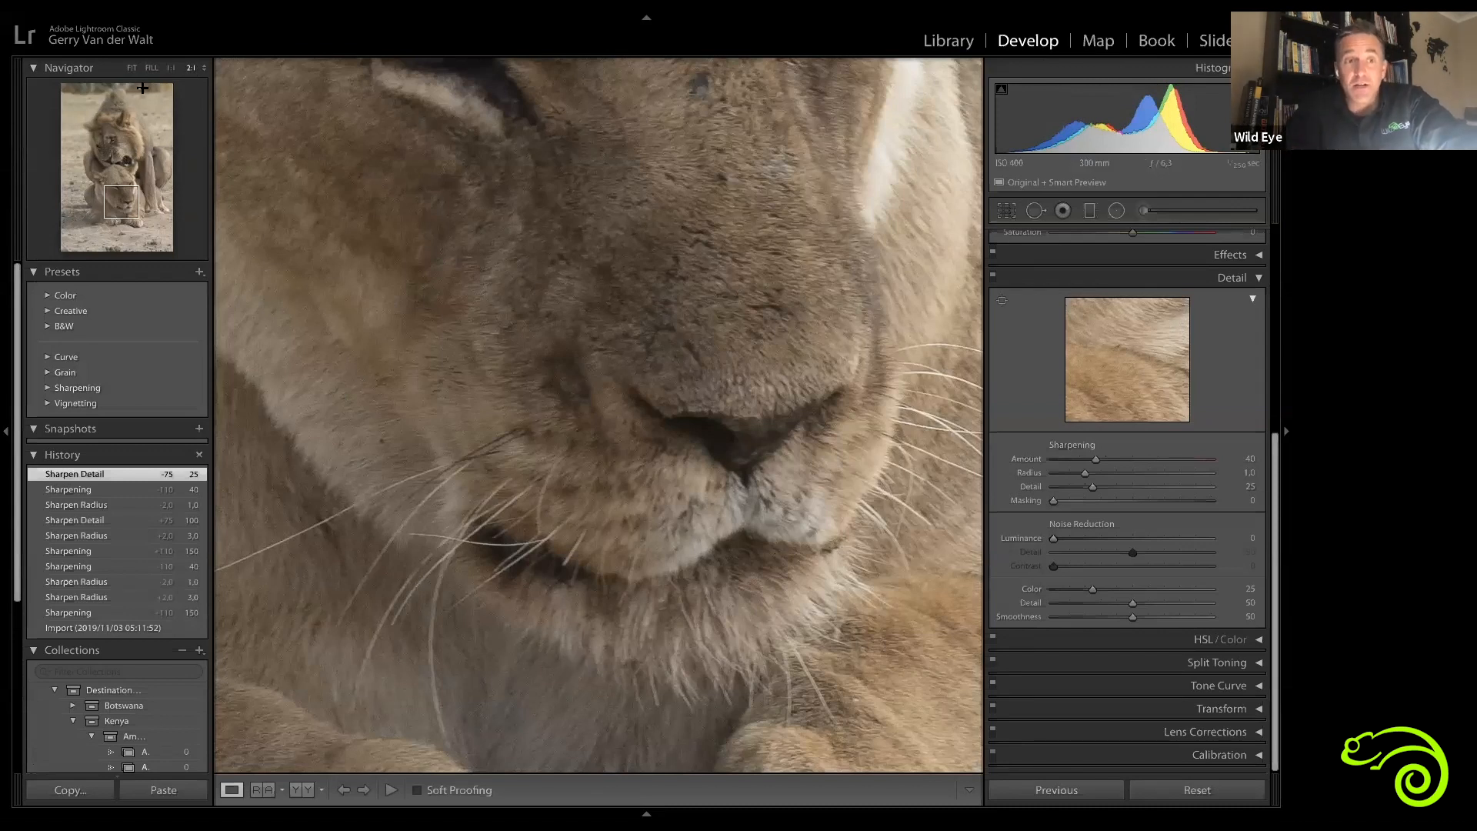
pyautogui.moveTo(792, 361); pyautogui.dragTo(571, 343)
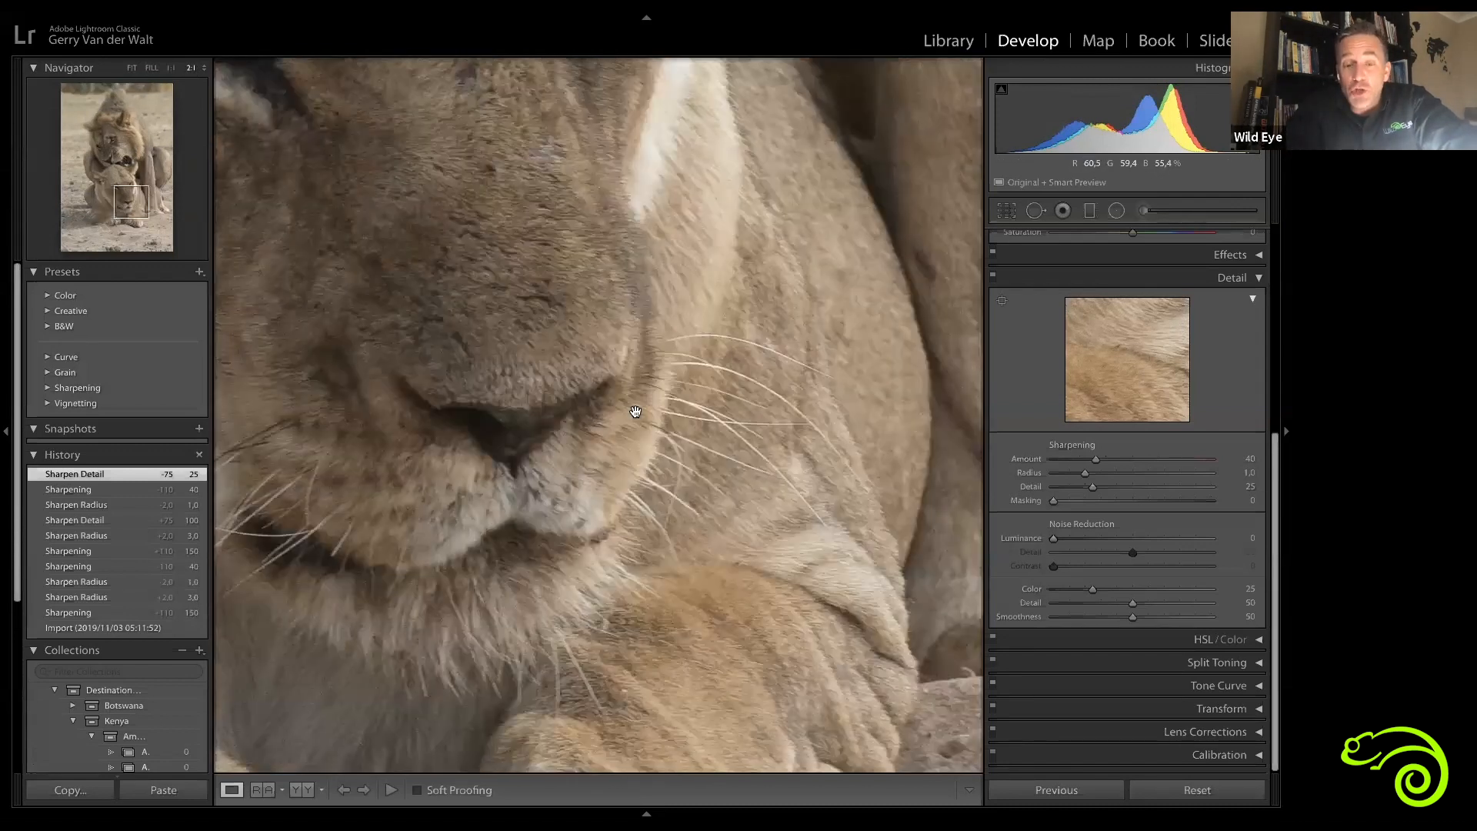
# Step: Compare the lioness's muzzle at 2:1 and 1:1 zoom, panning each view, then return to Fit view
pyautogui.moveTo(634, 411); pyautogui.dragTo(570, 364)
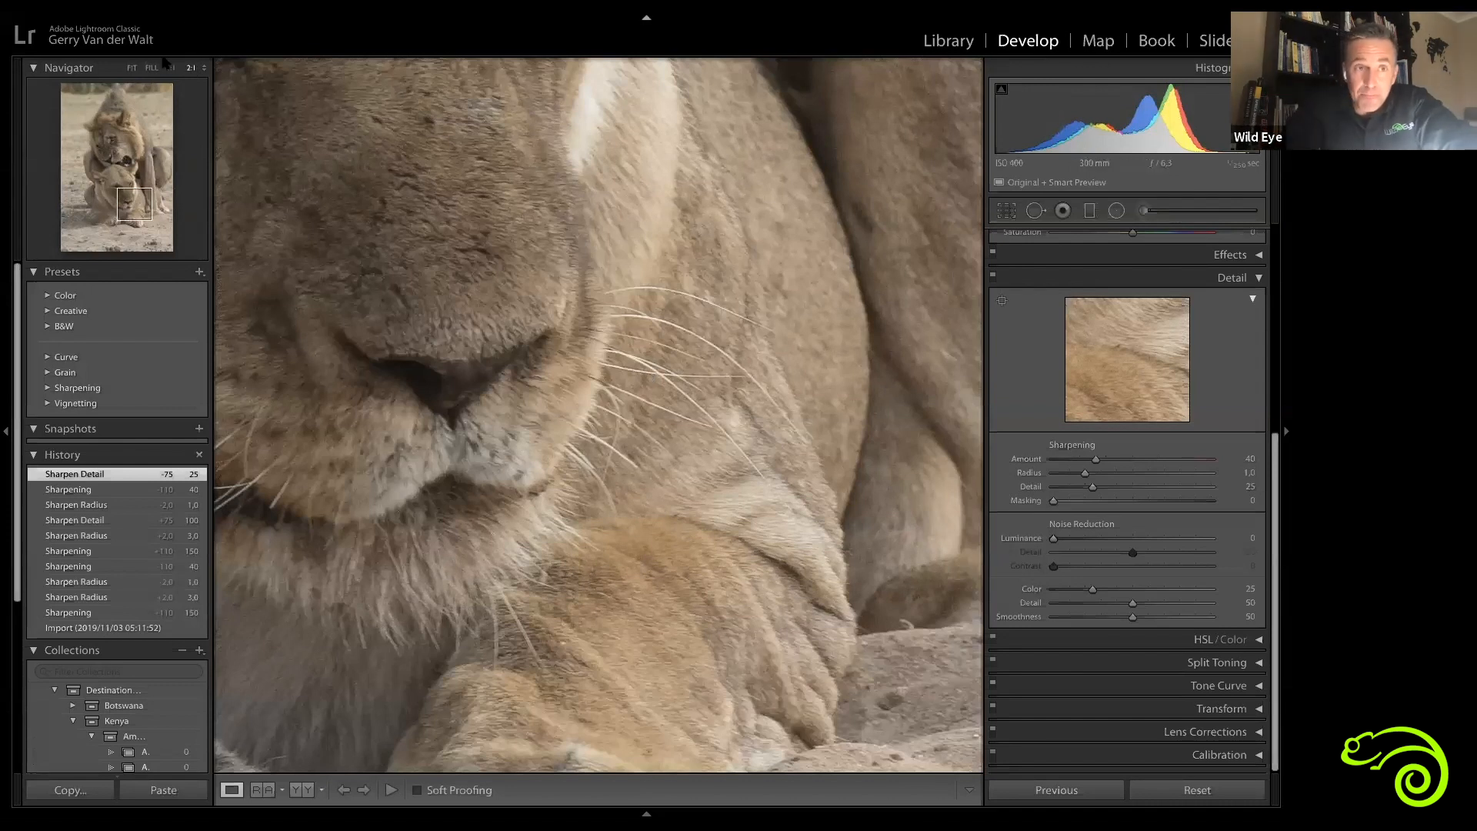
pyautogui.click(171, 68)
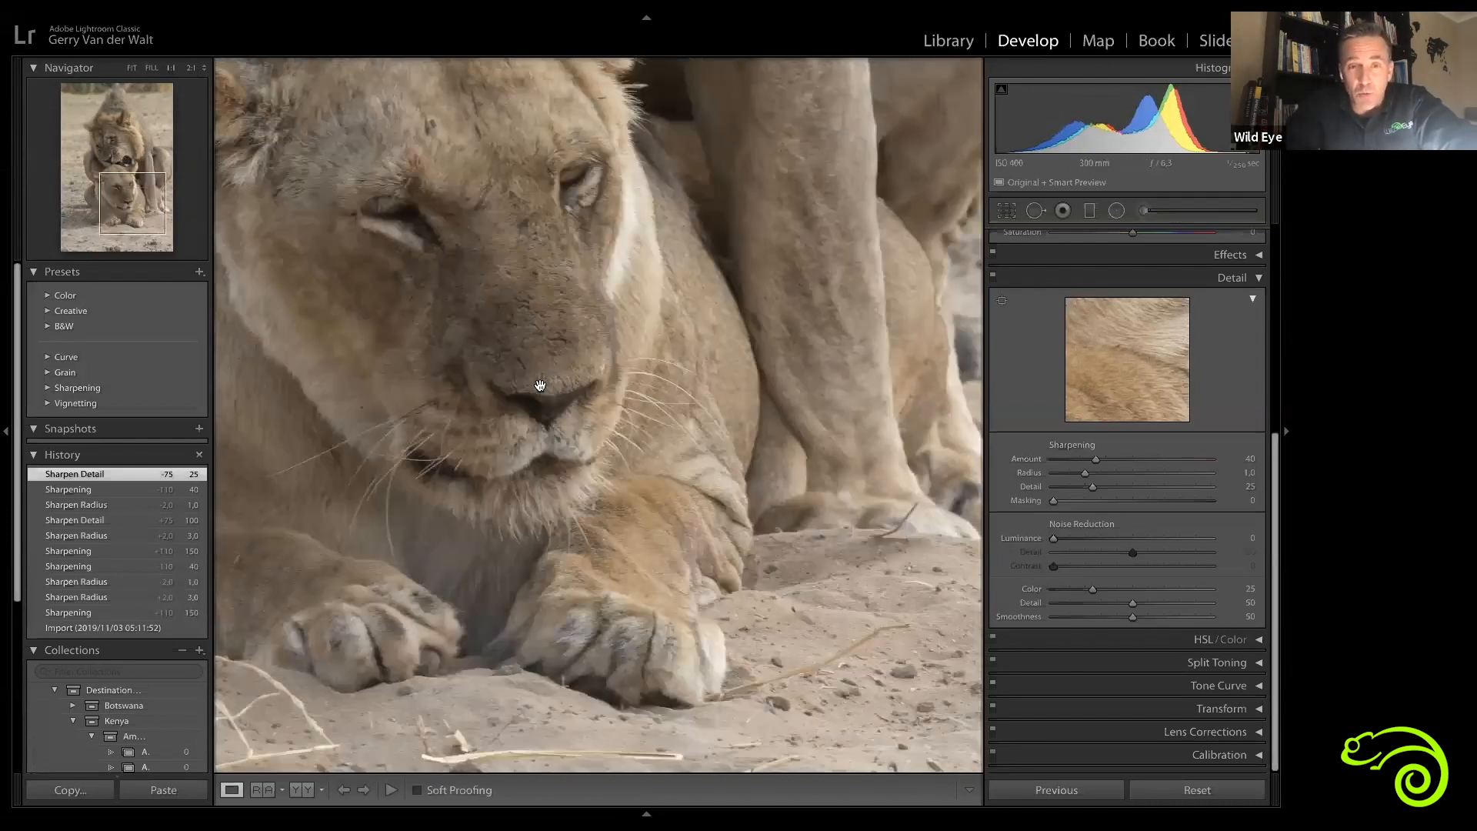
pyautogui.moveTo(647, 377); pyautogui.dragTo(686, 668)
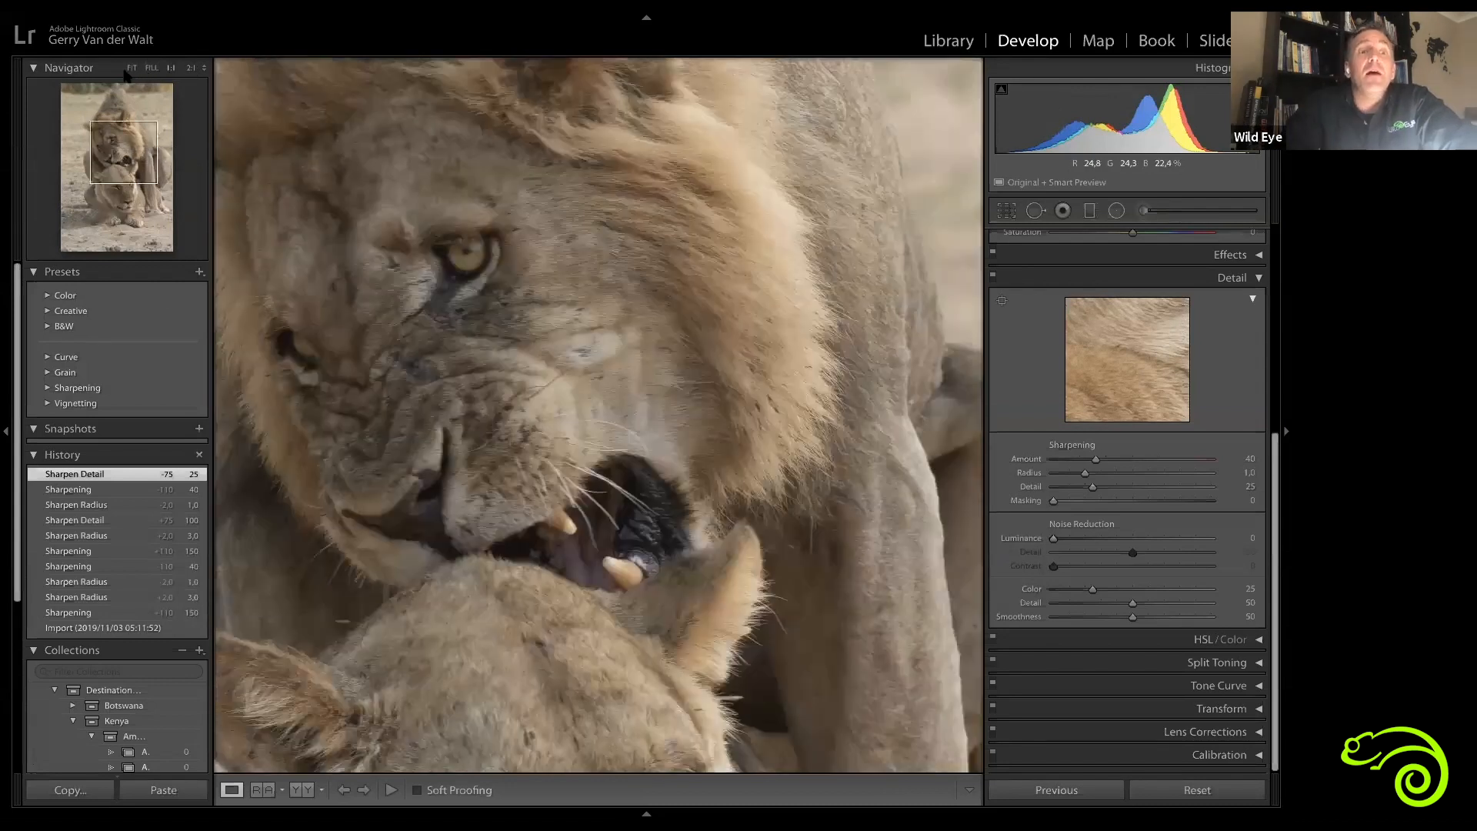
pyautogui.click(129, 69)
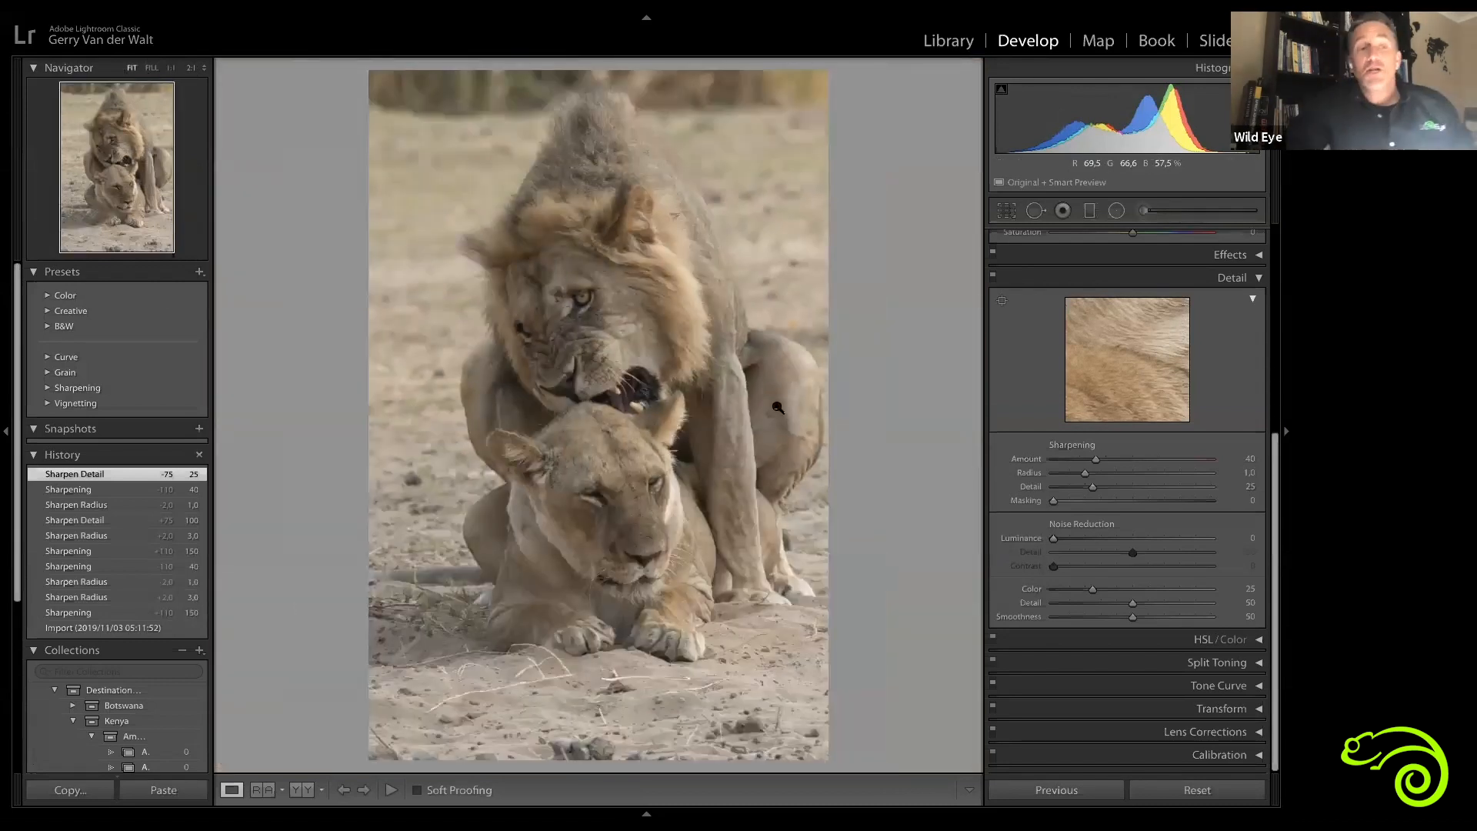
# Step: Change the Detail preview's zoom and reposition its preview area on the image
pyautogui.rightClick(1137, 361)
pyautogui.click(1237, 404)
pyautogui.click(1143, 355)
pyautogui.click(1144, 355)
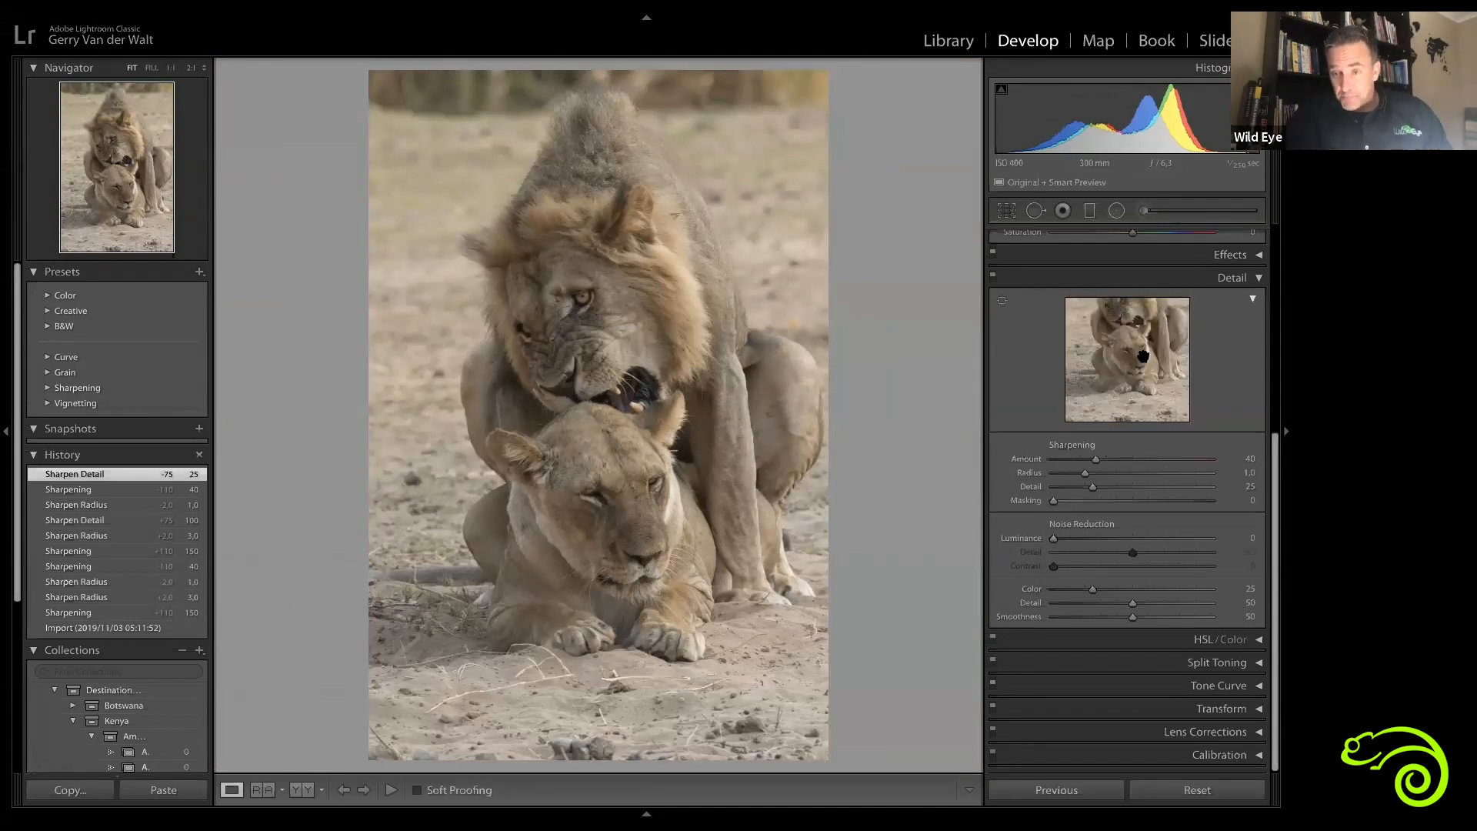
pyautogui.click(1144, 355)
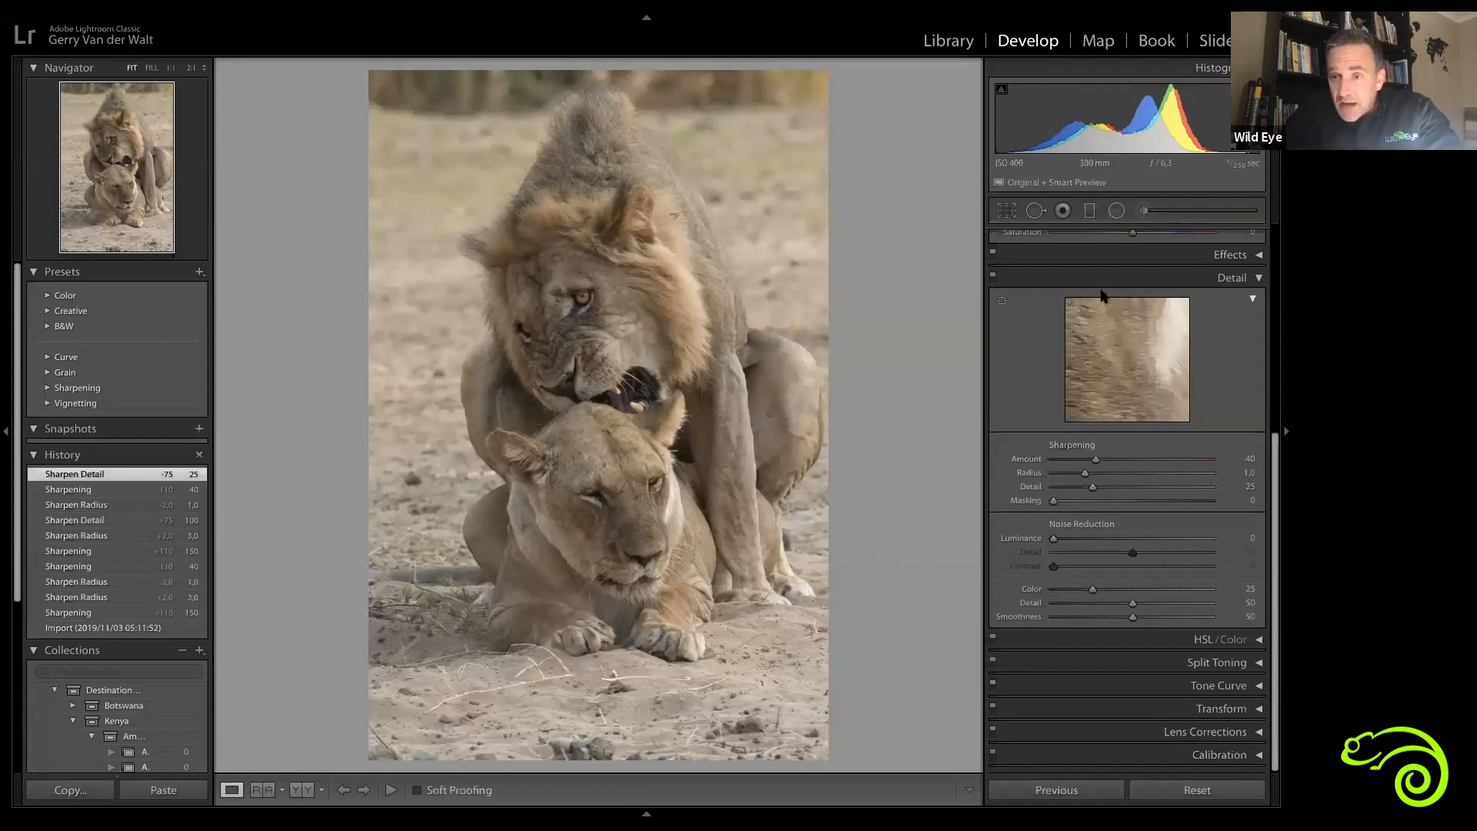
# Step: Zoom briefly into the lioness, then zoom into the male lion's mane and increase the magnification step by step
pyautogui.click(688, 551)
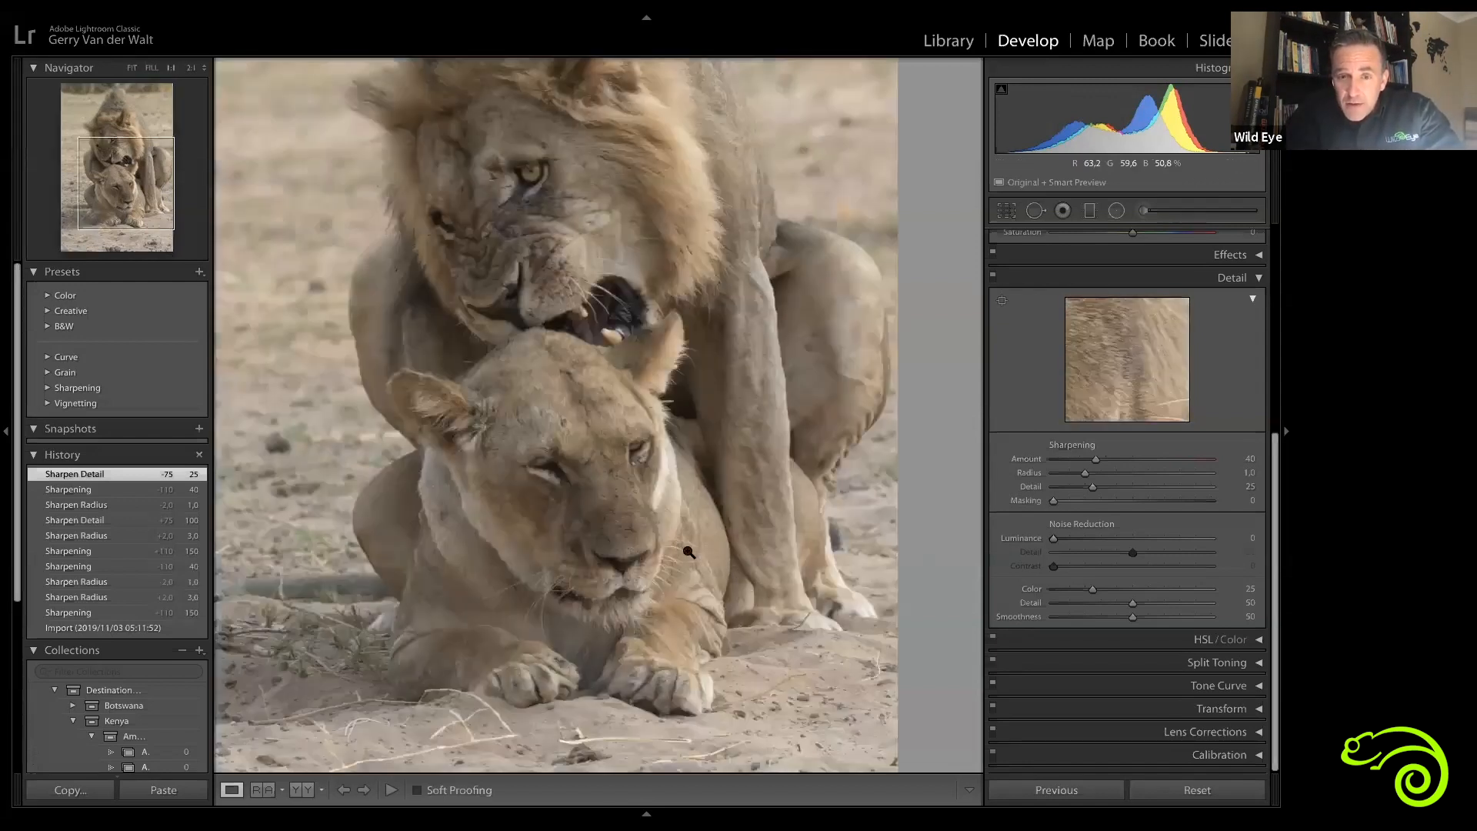
pyautogui.press('z')
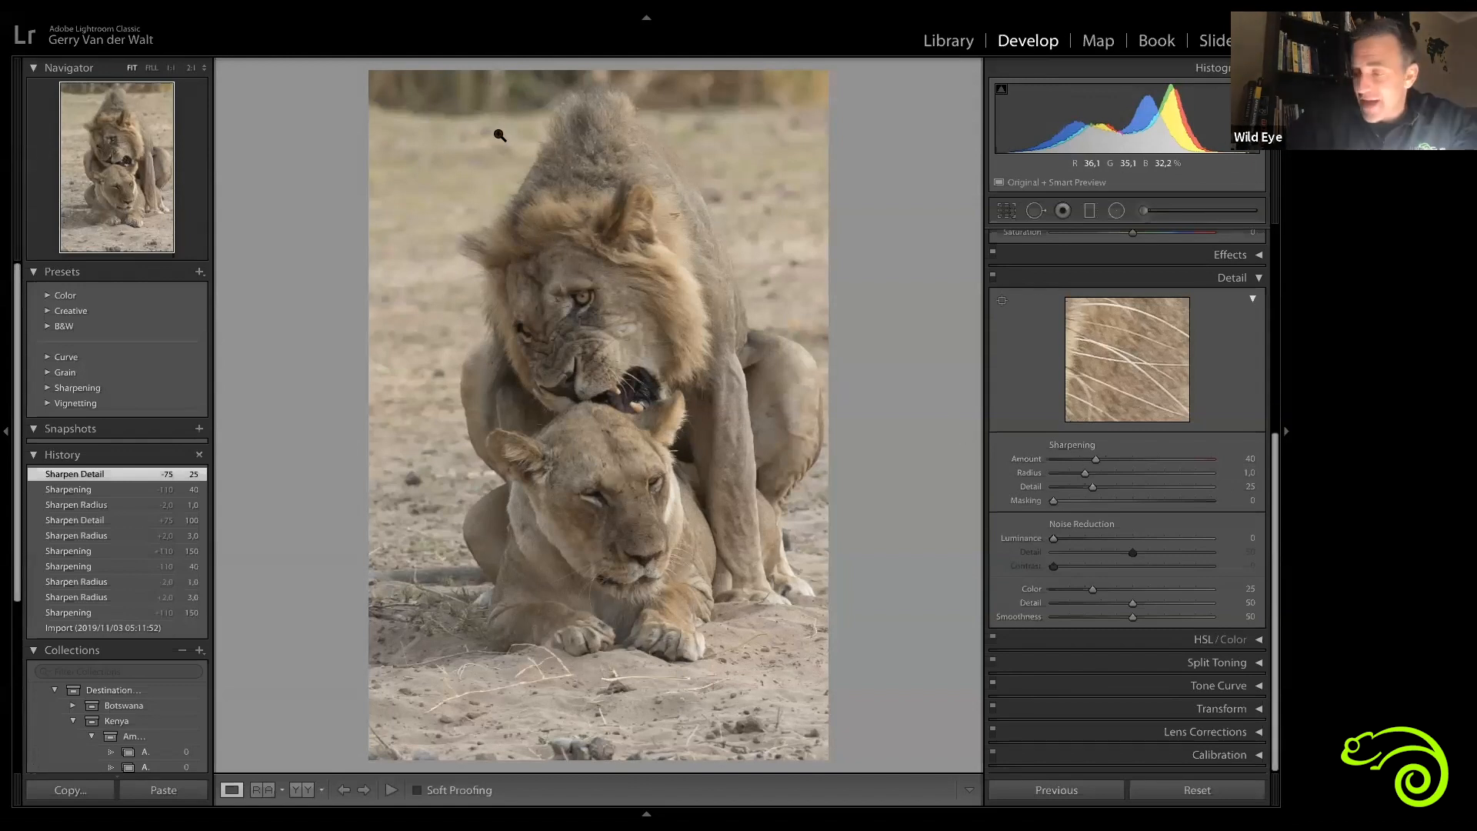
pyautogui.click(488, 109)
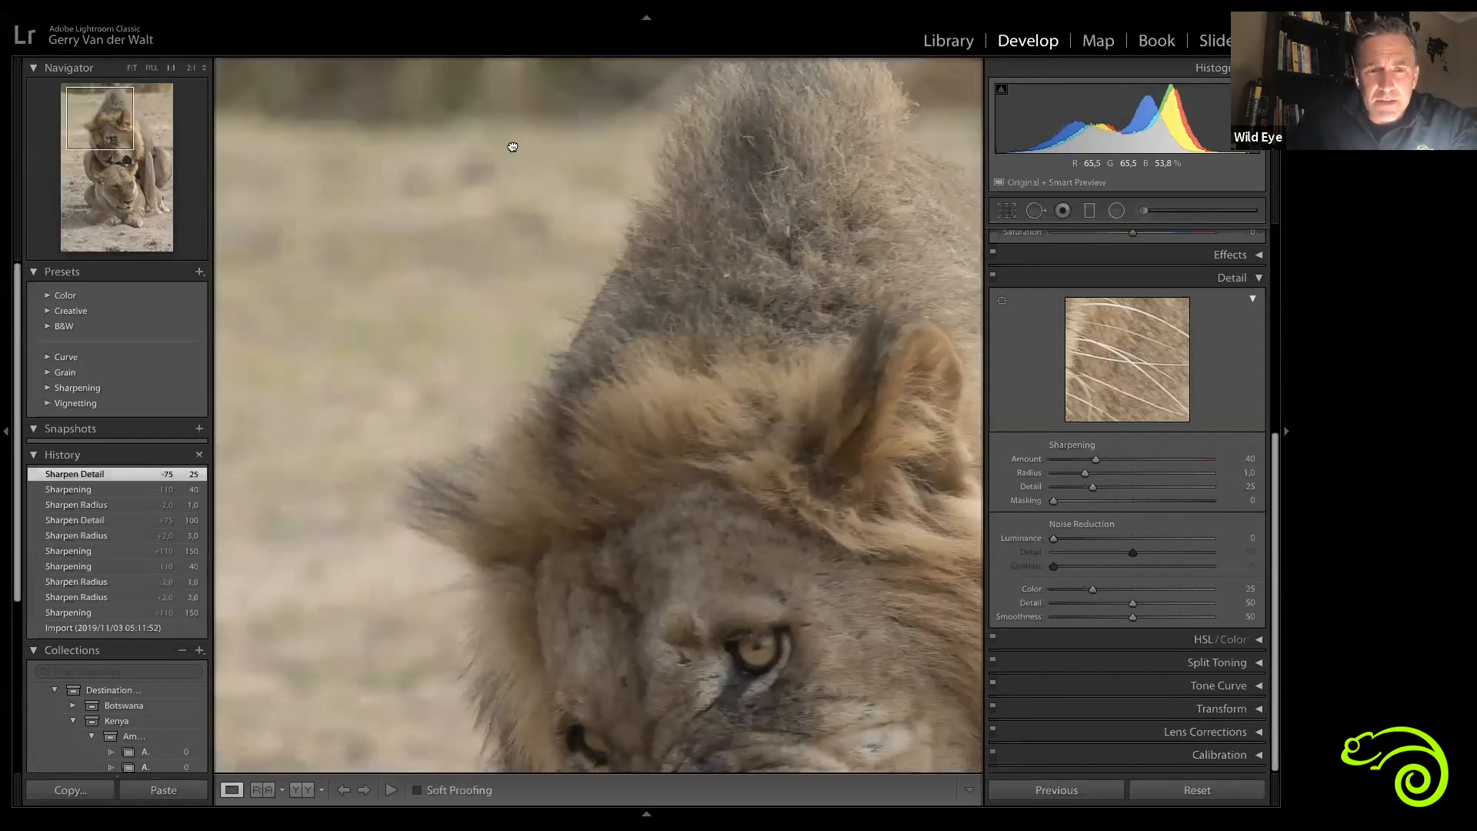
pyautogui.scroll(-5, 514, 148)
pyautogui.scroll(1, 636, 179)
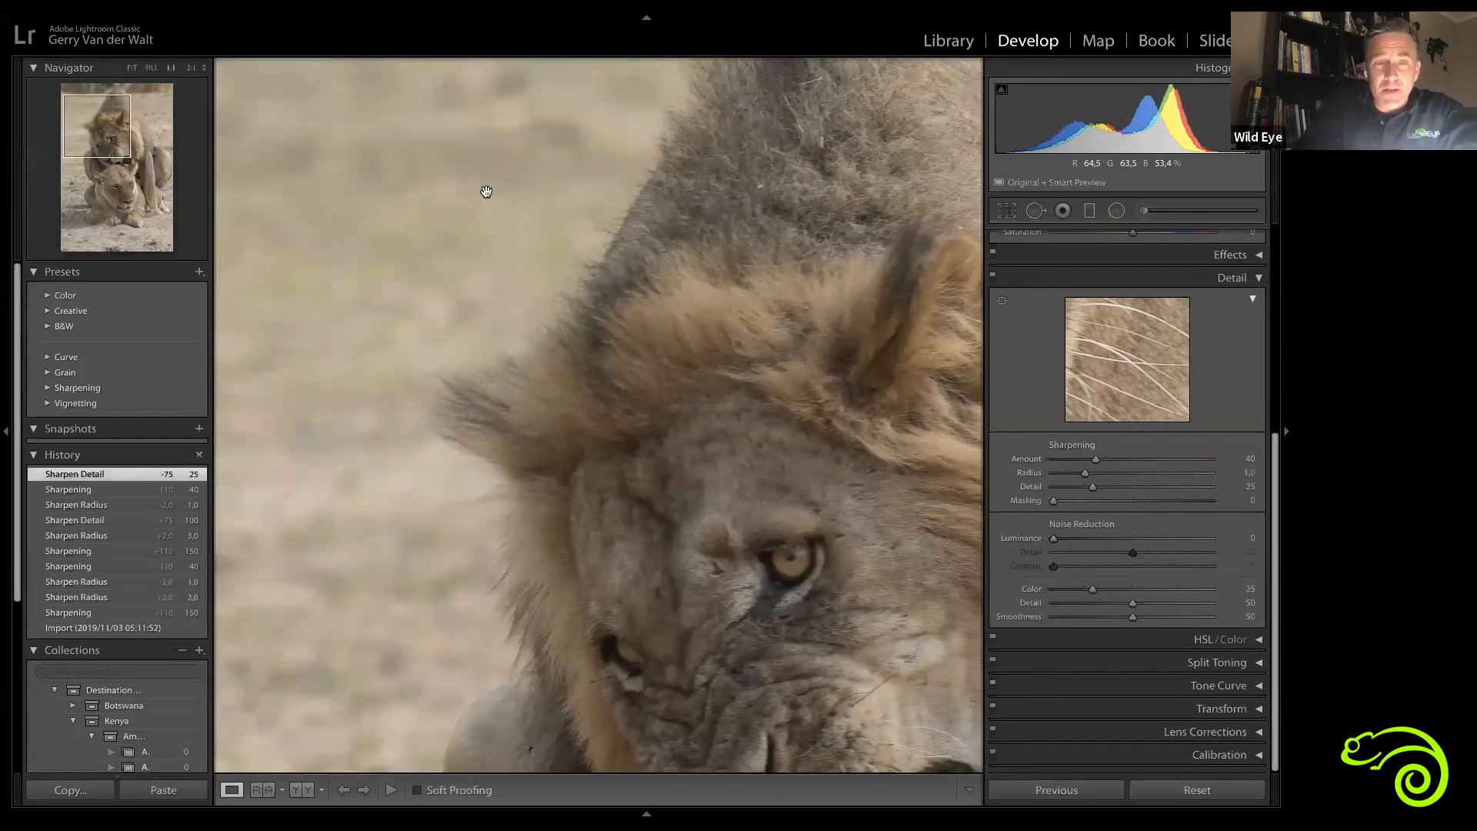
pyautogui.press('super+equal')
pyautogui.press('super+equal')
pyautogui.press('super+equal')
pyautogui.press('super+equal')
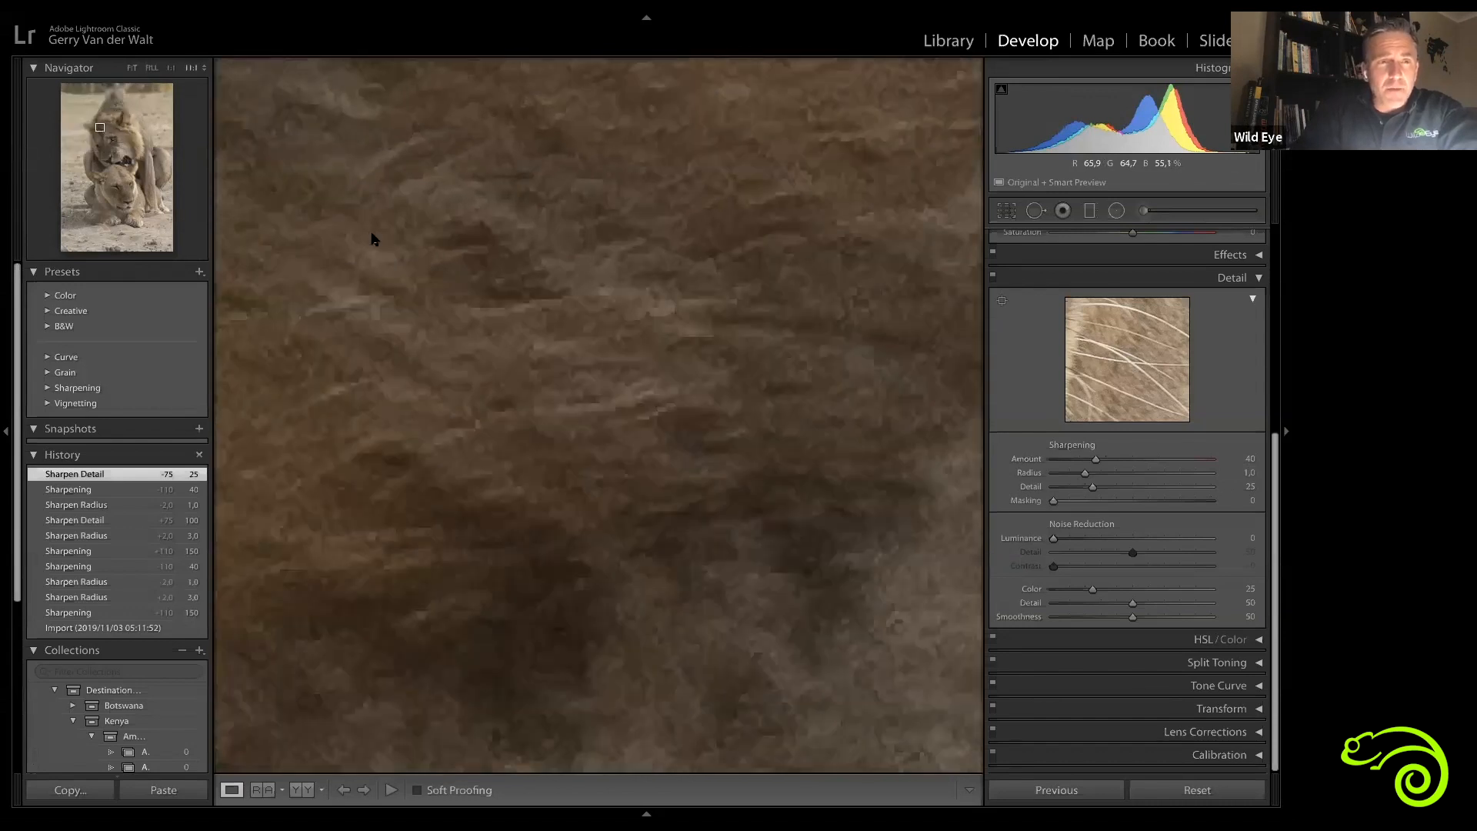
# Step: Pan across the background at high magnification, set the zoom to 2:1, and return to Fit view
pyautogui.click(60, 93)
pyautogui.click(60, 92)
pyautogui.moveTo(870, 377); pyautogui.dragTo(514, 376)
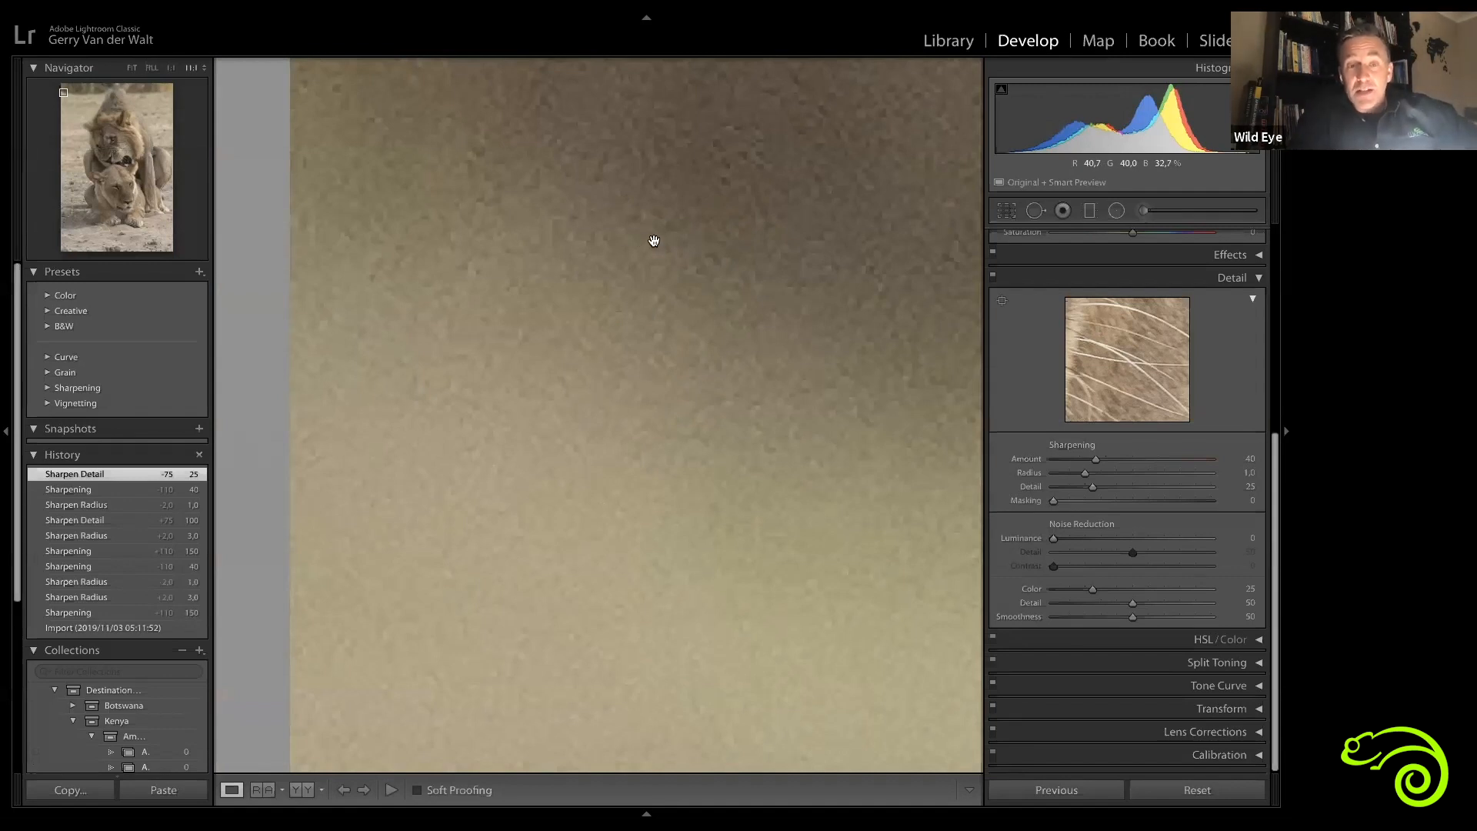
pyautogui.moveTo(667, 363); pyautogui.dragTo(309, 173)
pyautogui.moveTo(778, 481); pyautogui.dragTo(344, 231)
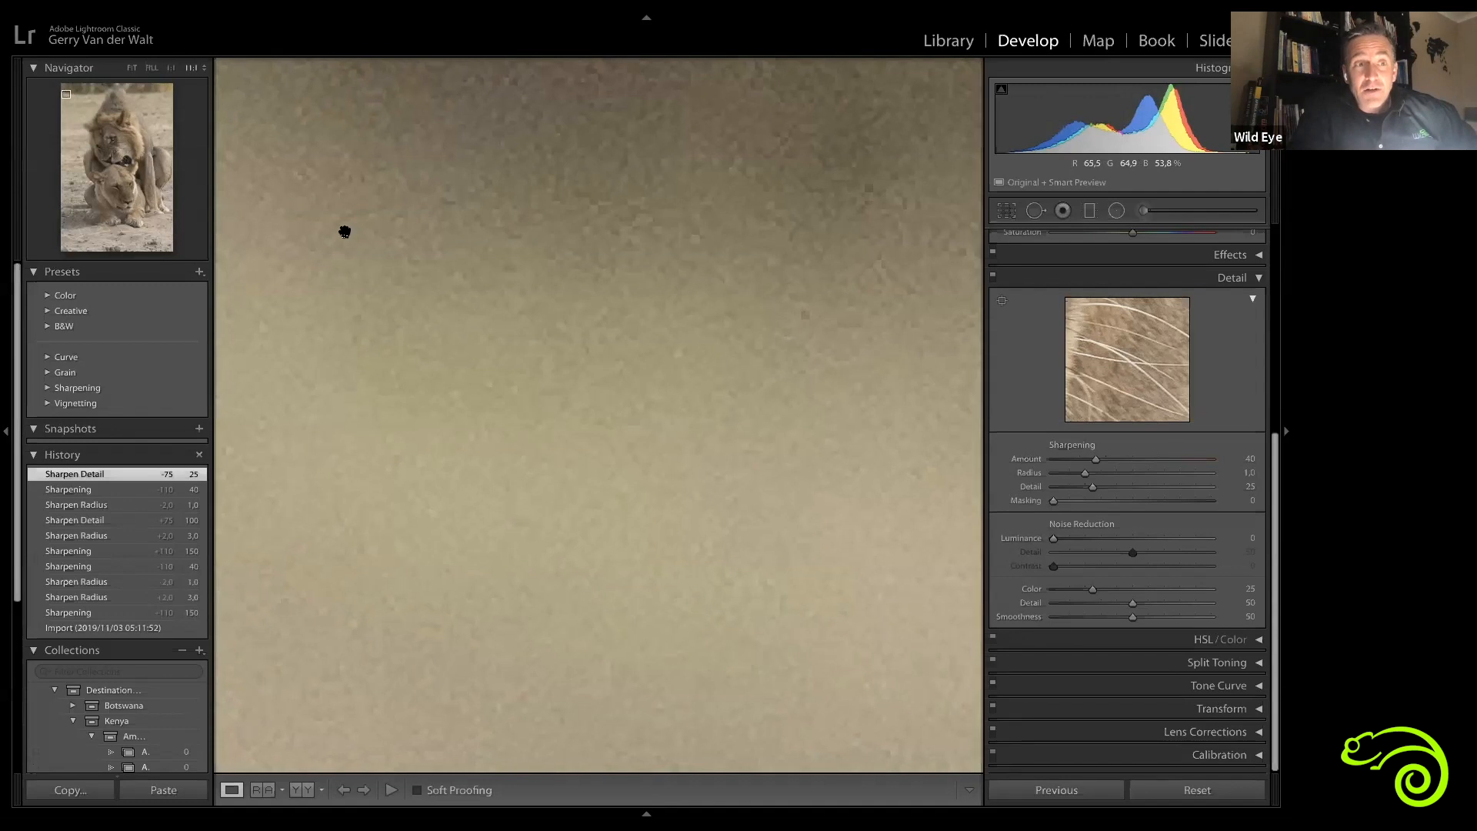
pyautogui.click(94, 116)
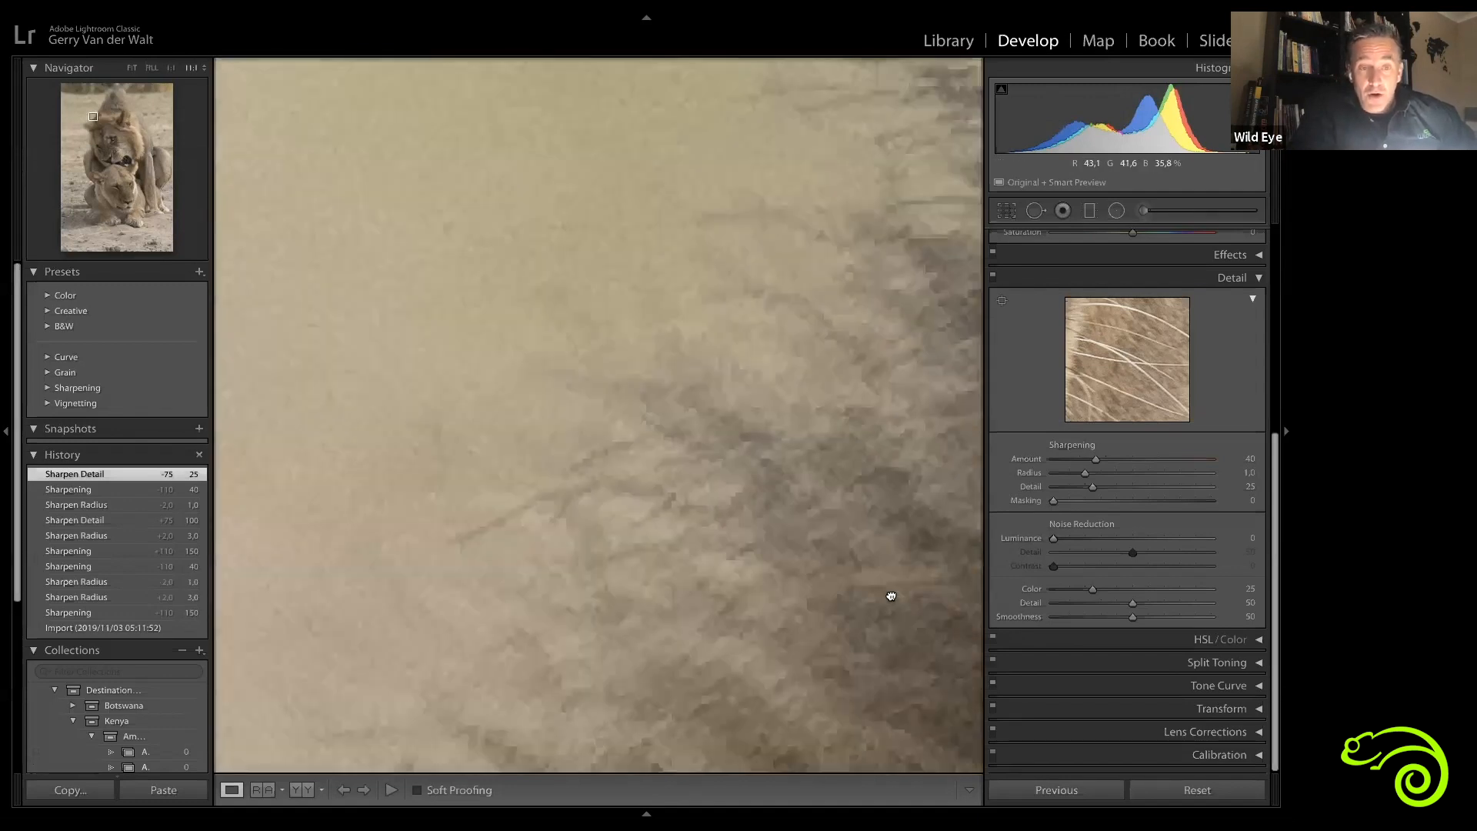
pyautogui.click(206, 68)
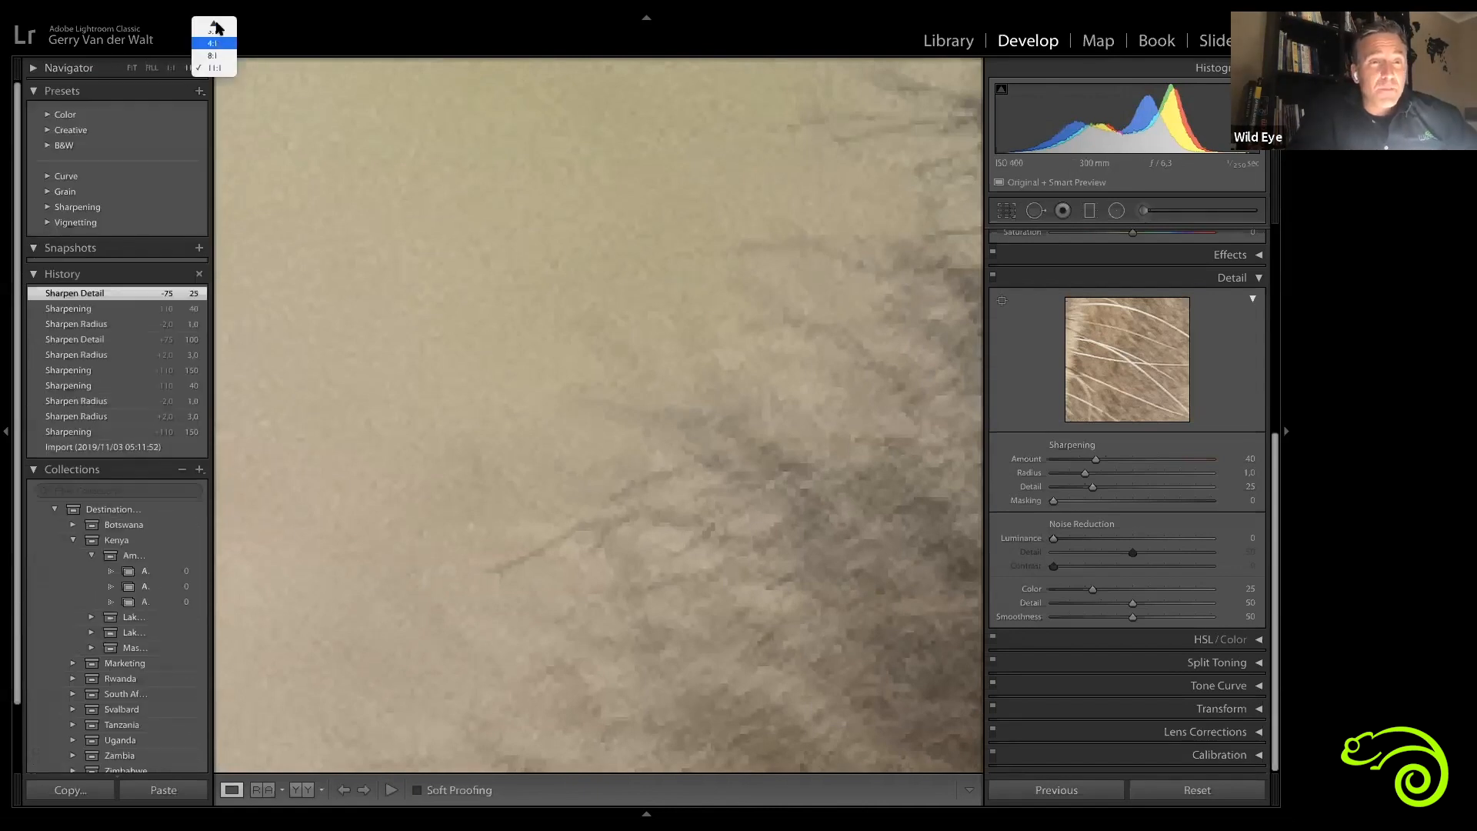
pyautogui.click(213, 87)
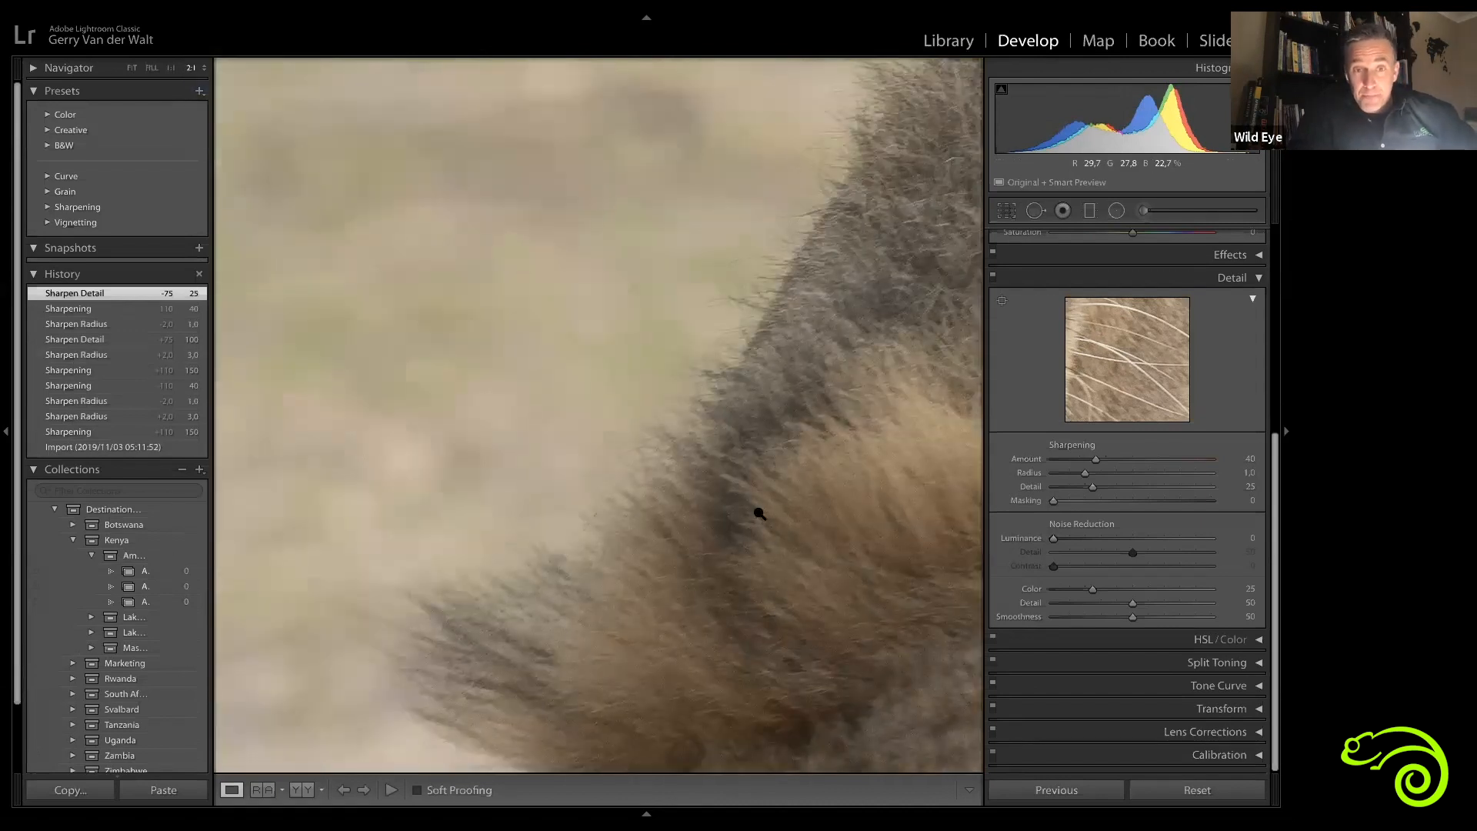
pyautogui.press('z')
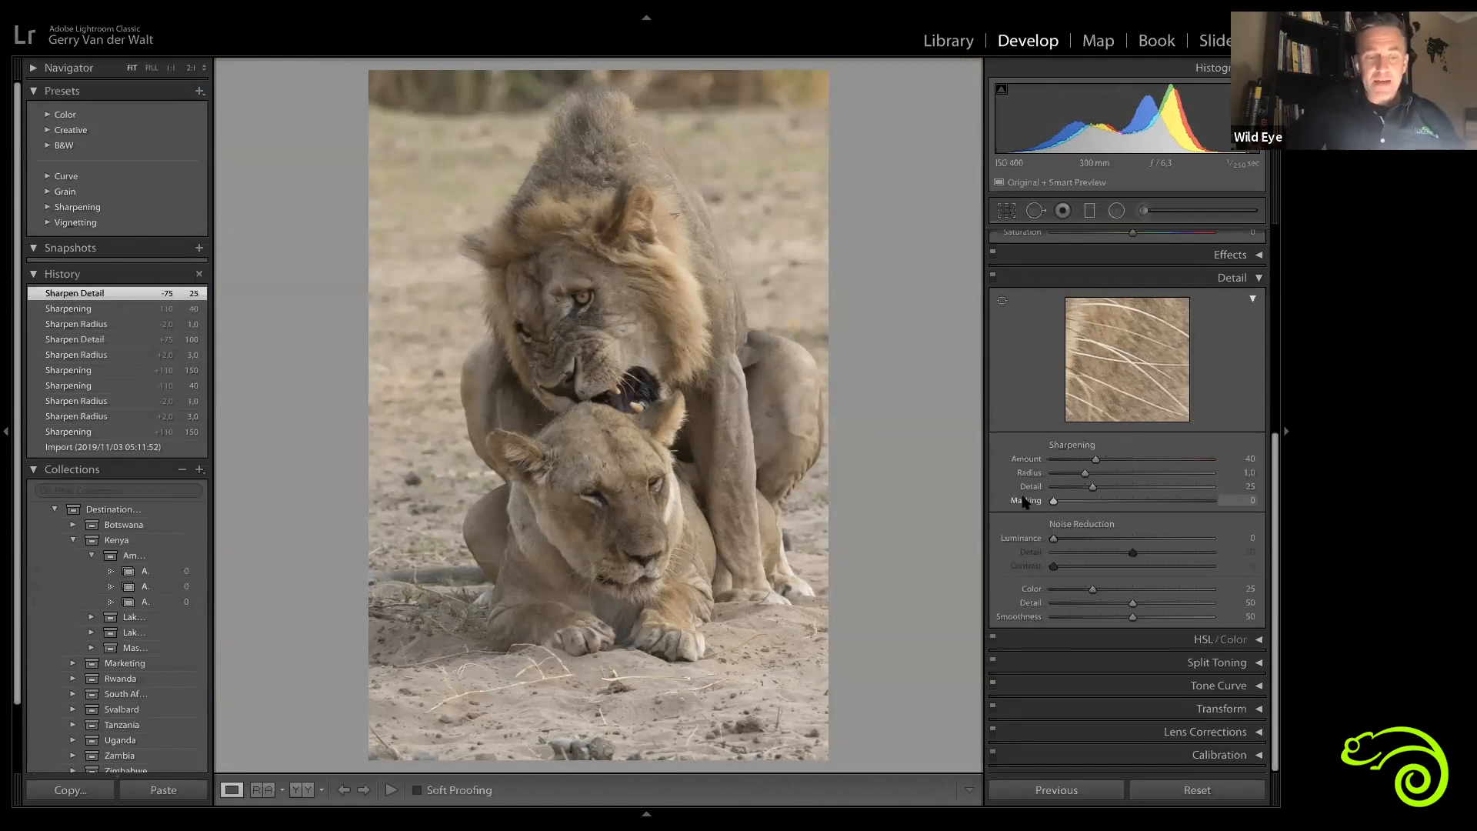
# Step: Preview the edge mask while sweeping the Sharpening Masking slider across its range, settling it at 74
pyautogui.press('alt')
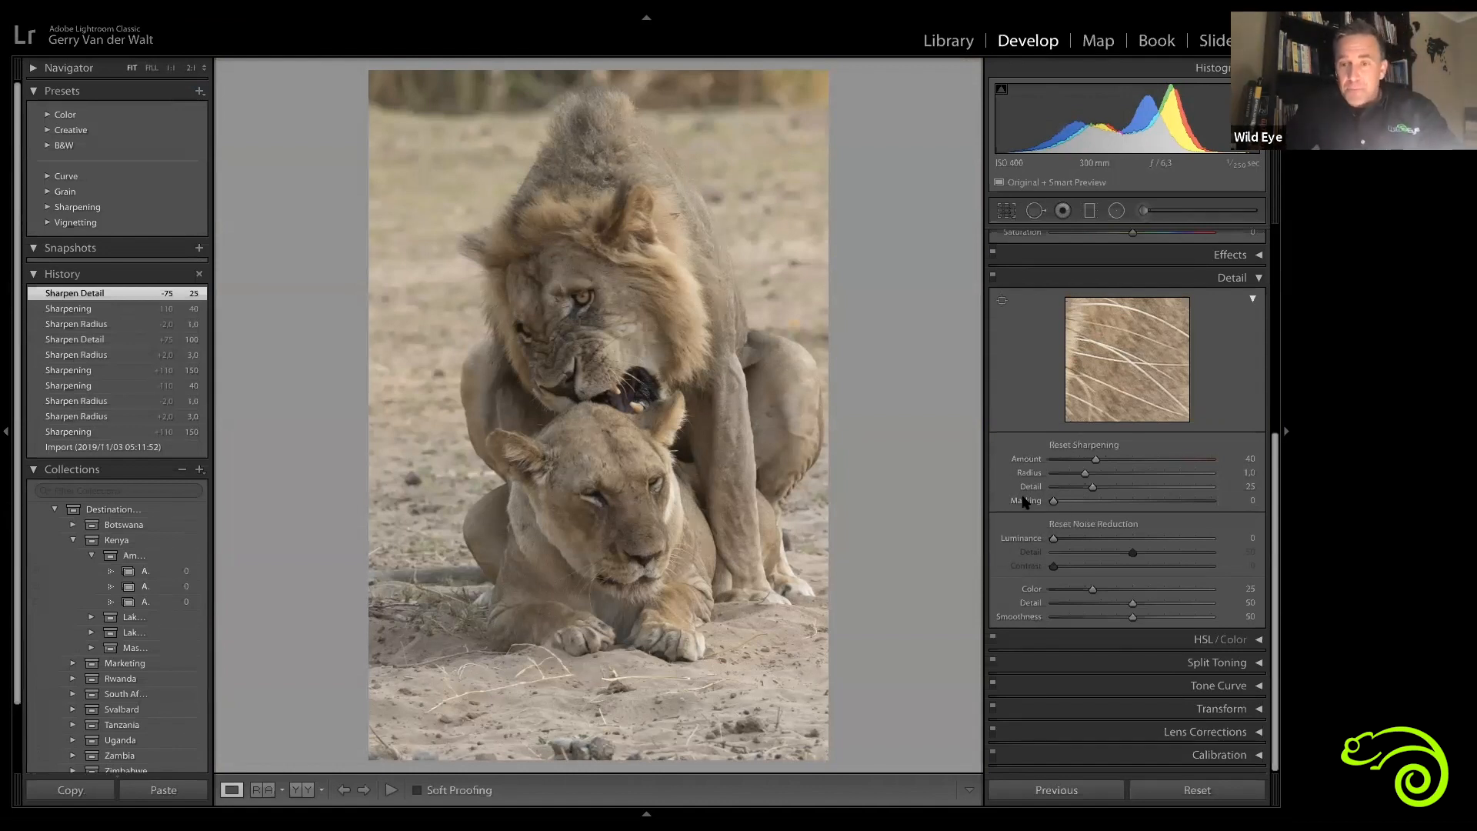
pyautogui.press('alt')
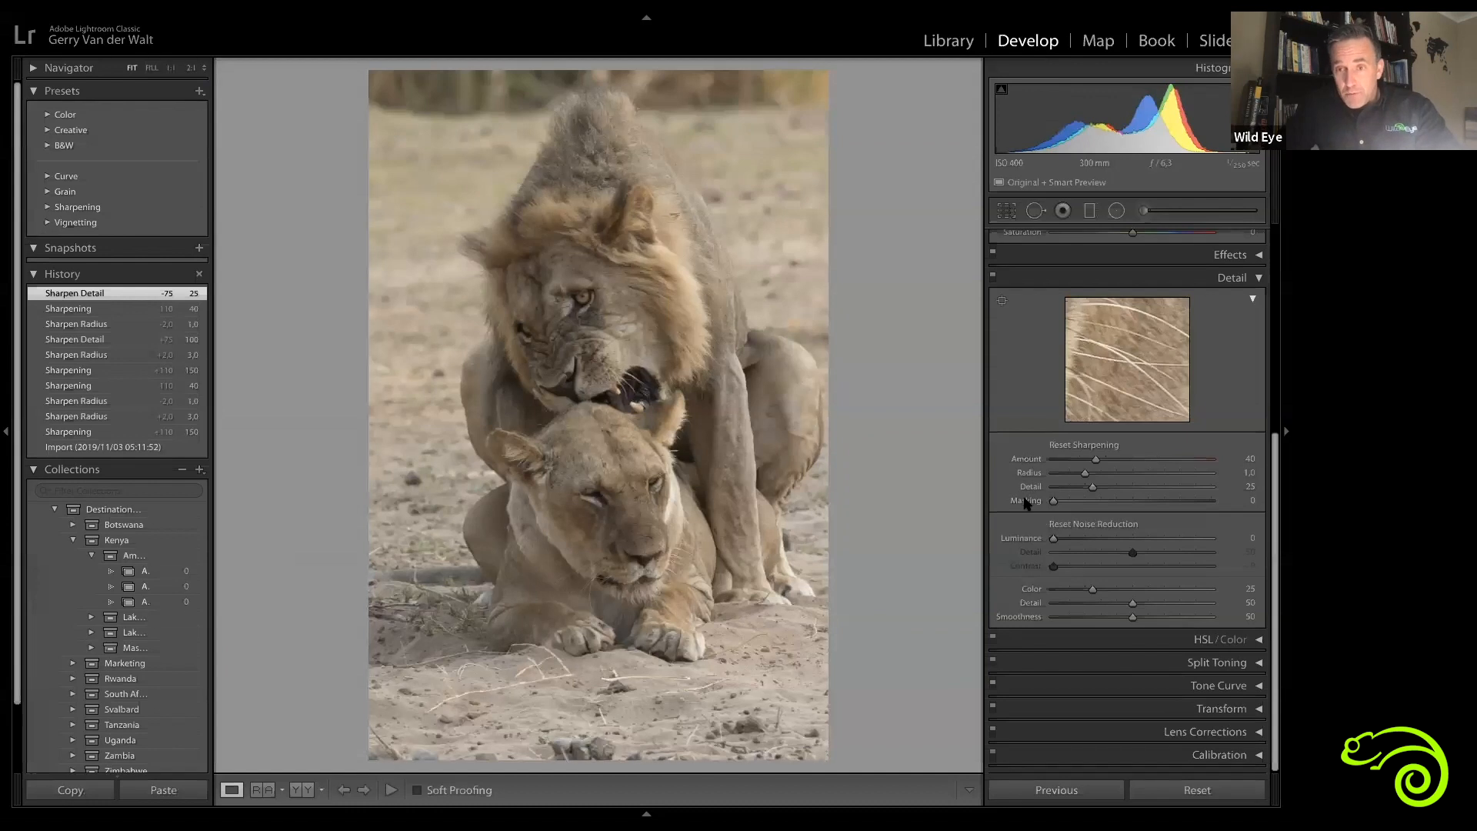
pyautogui.moveTo(1054, 502); pyautogui.dragTo(1055, 502)
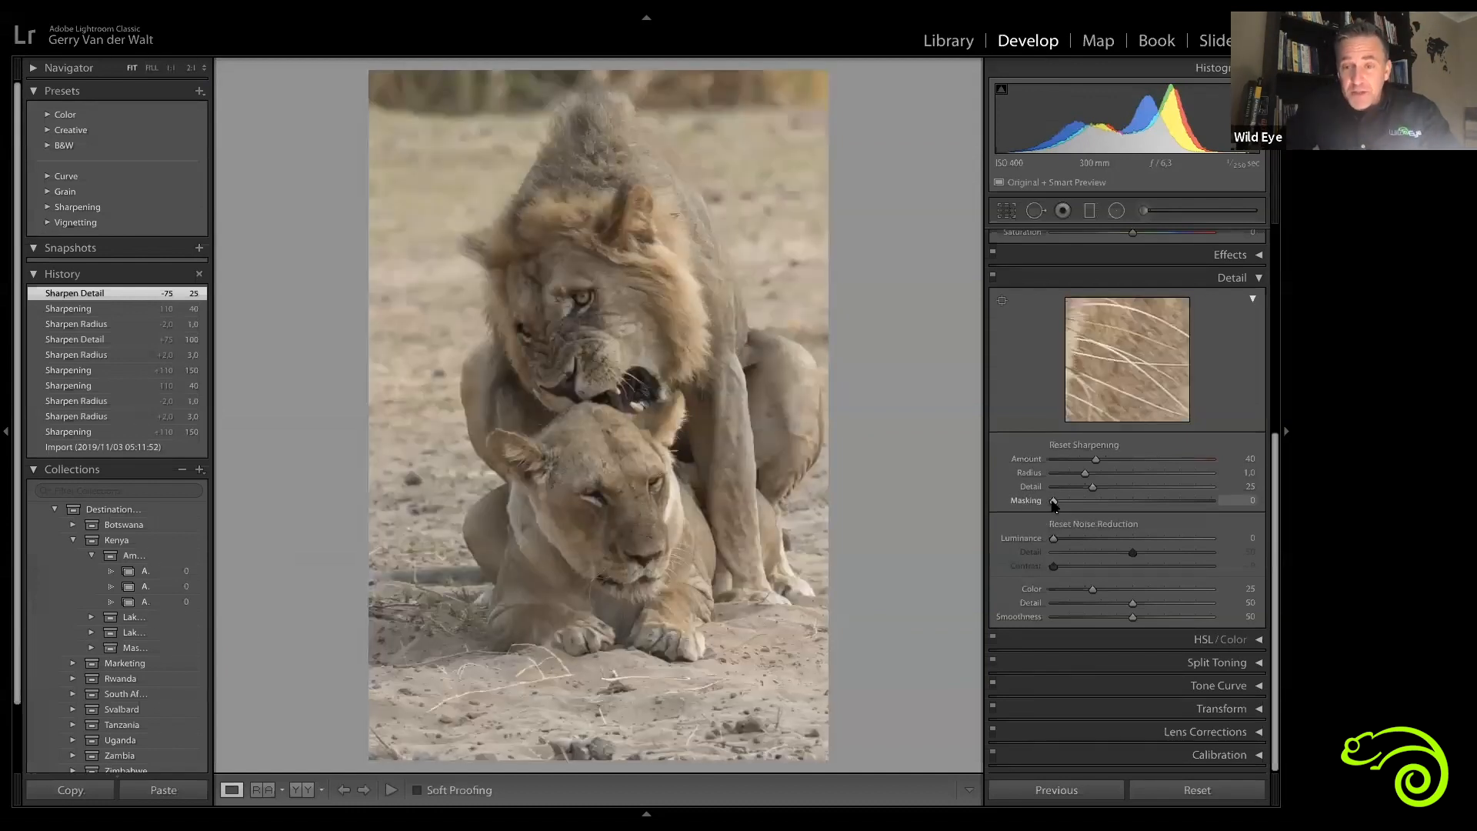
pyautogui.keyDown('alt'); pyautogui.click(1053, 502); pyautogui.keyUp('alt')
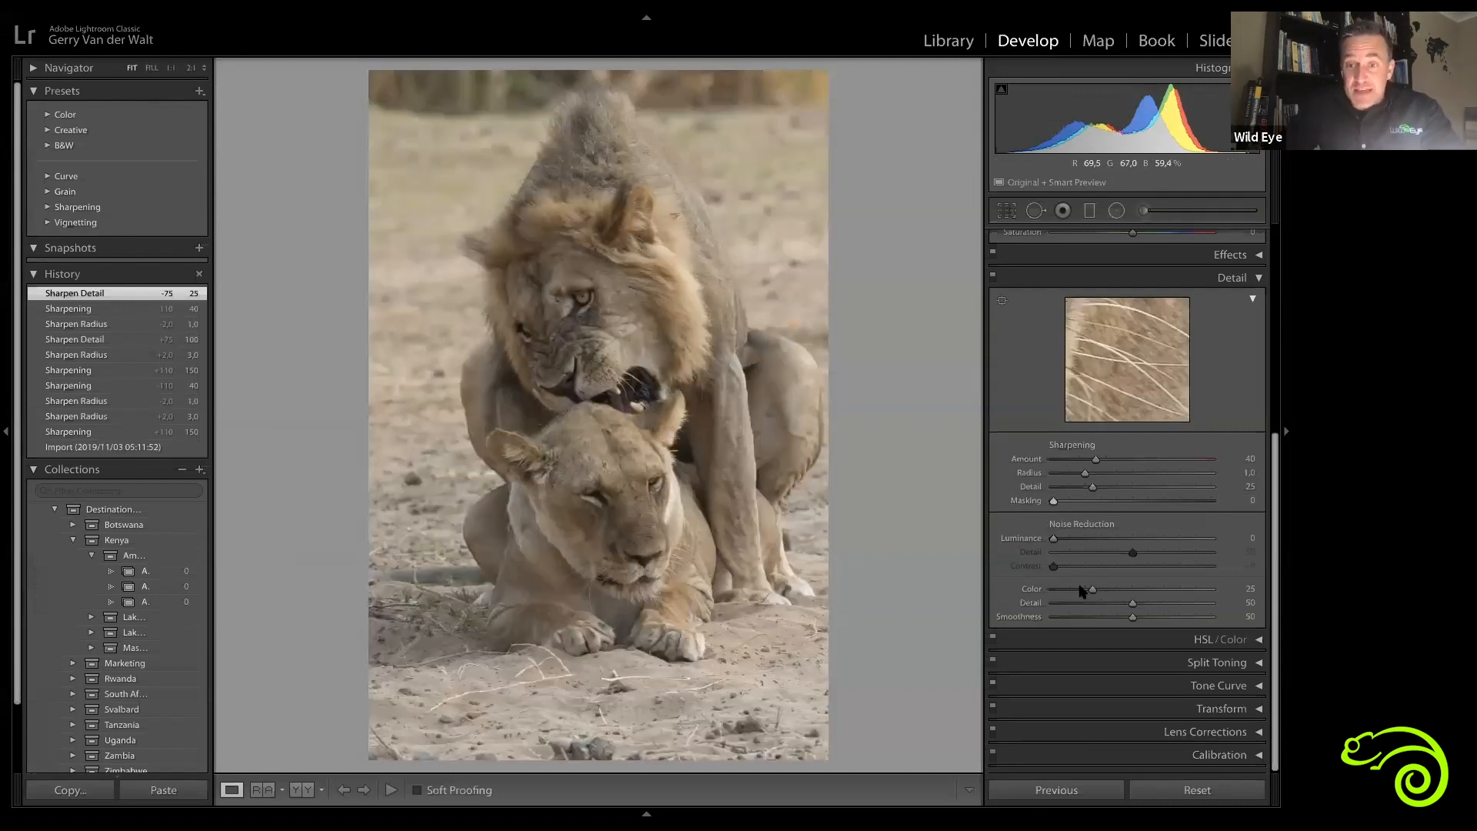
pyautogui.keyDown('alt'); pyautogui.click(1055, 501); pyautogui.keyUp('alt')
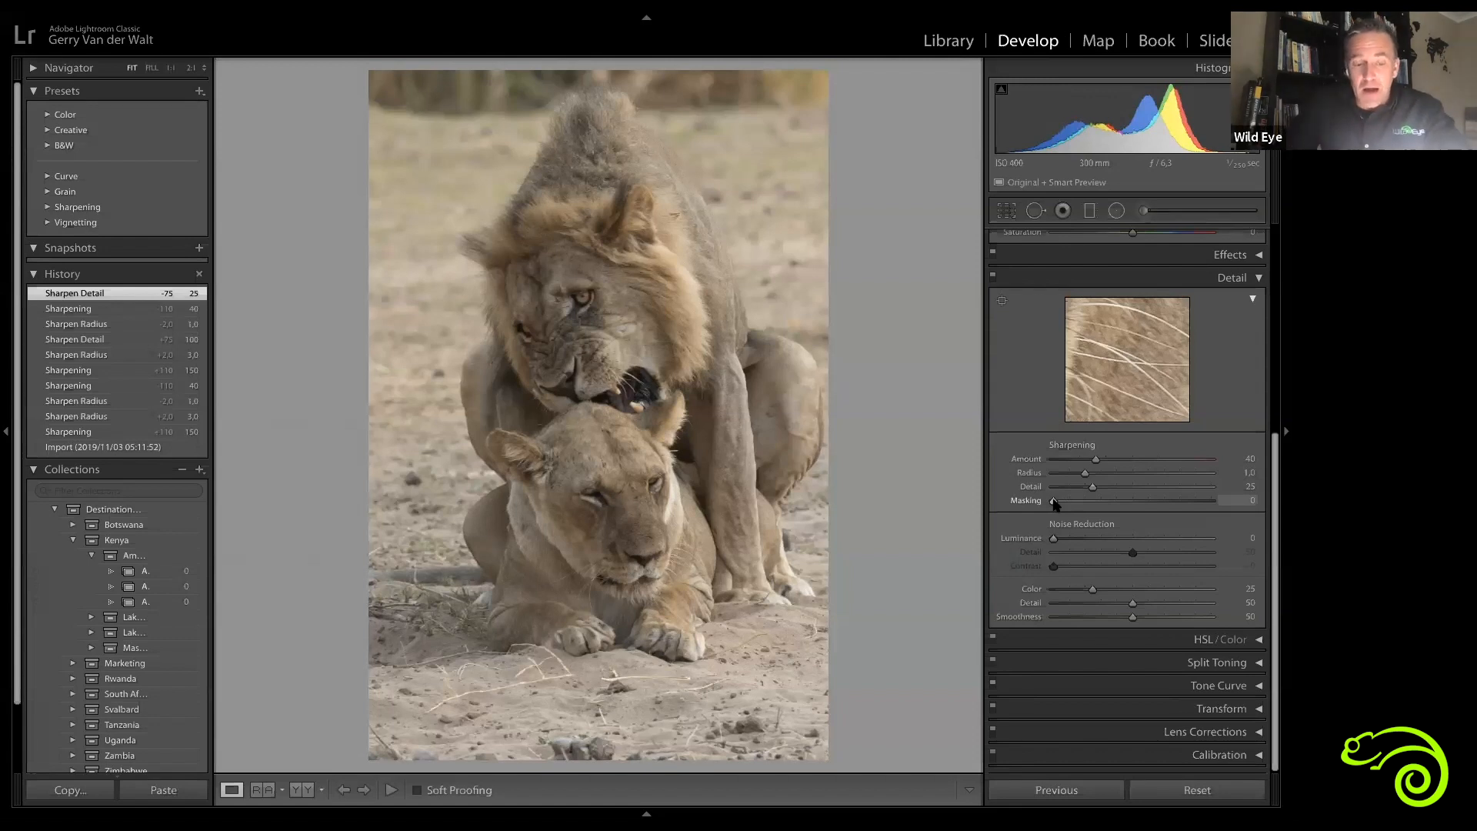
pyautogui.keyDown('alt'); pyautogui.moveTo(1055, 500); pyautogui.dragTo(1140, 513); pyautogui.keyUp('alt')
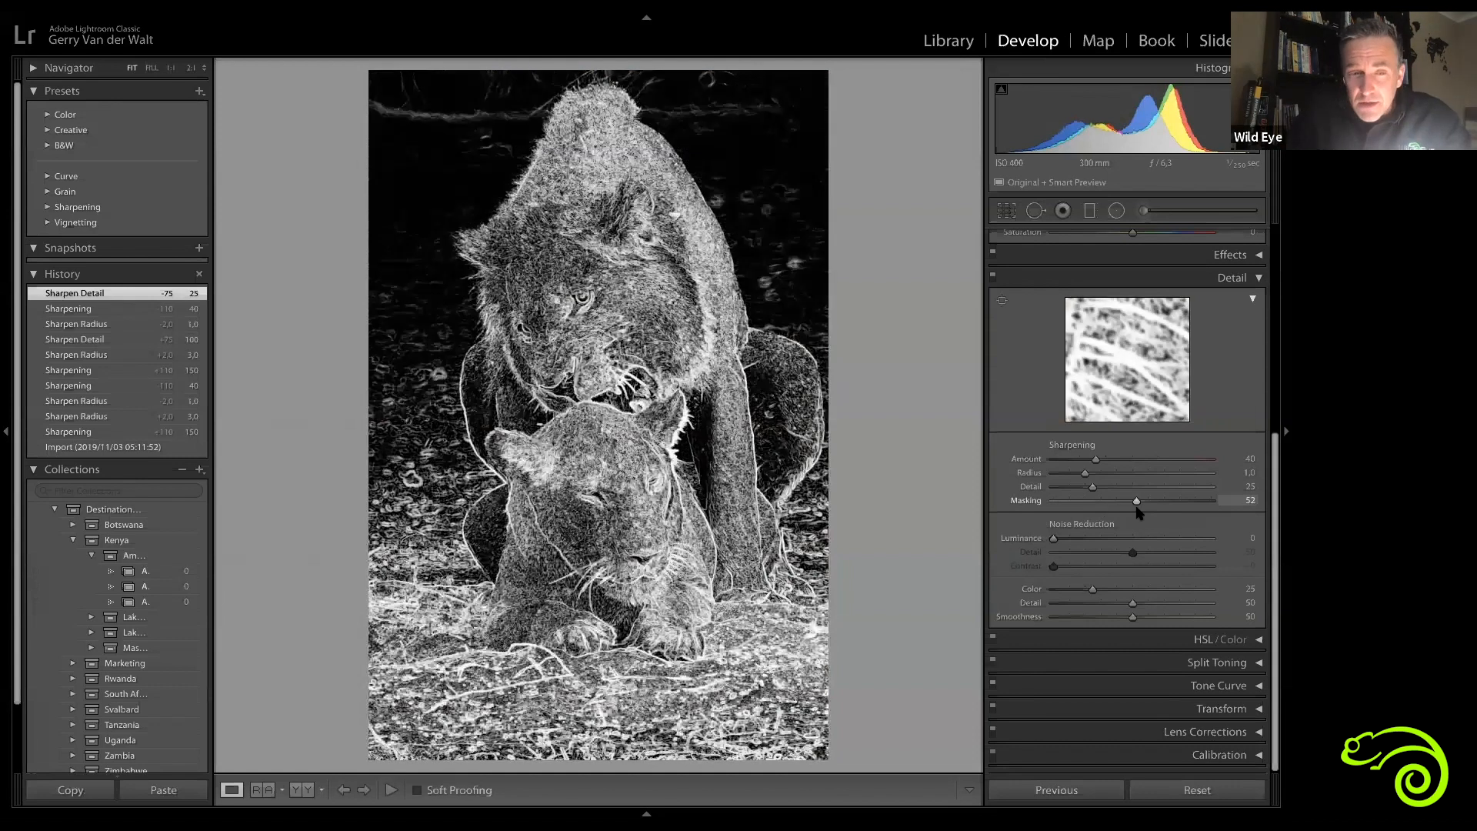
pyautogui.moveTo(1137, 508); pyautogui.dragTo(1138, 508)
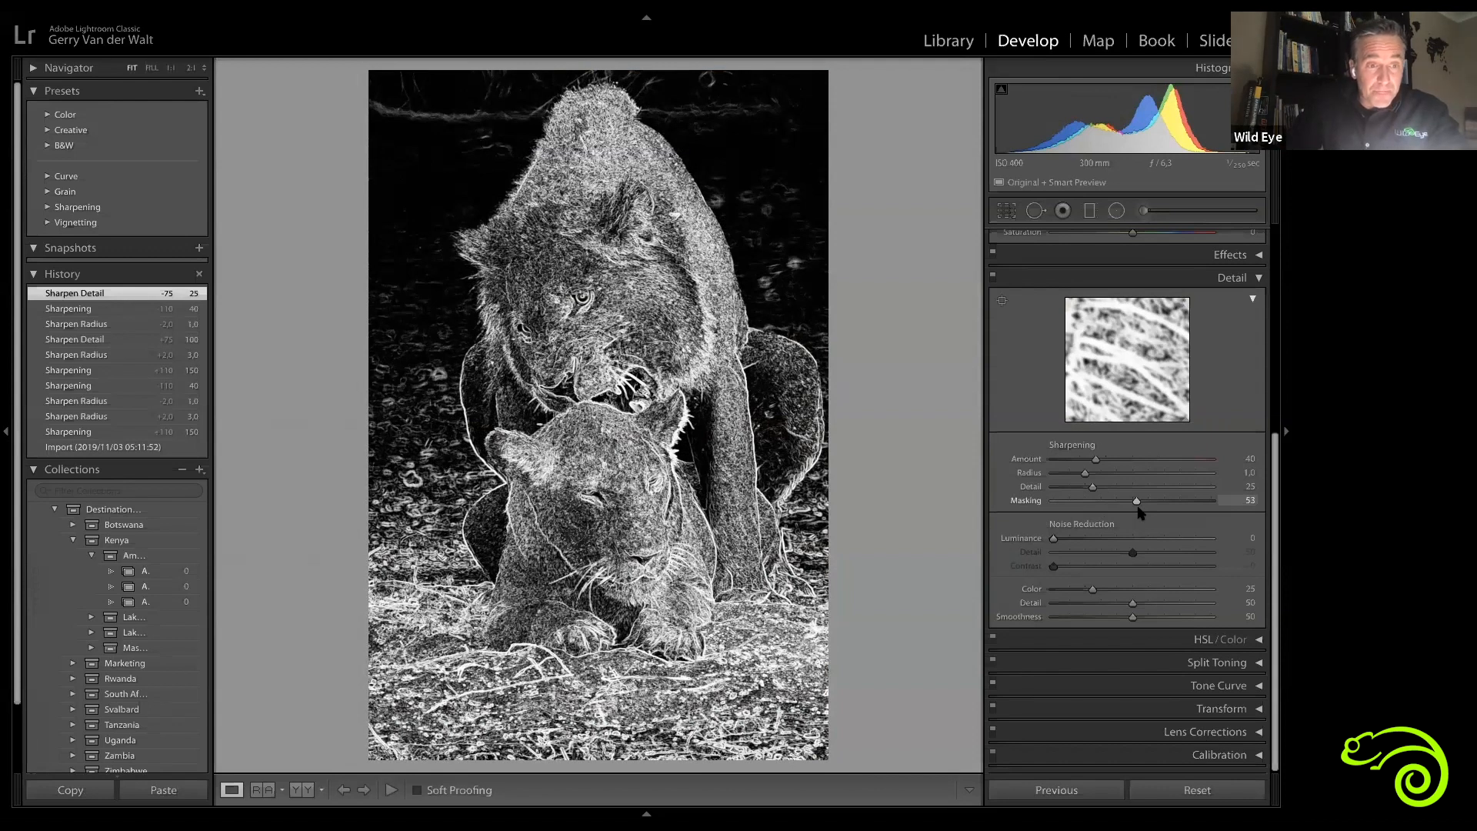
pyautogui.keyDown('alt'); pyautogui.click(1178, 501); pyautogui.keyUp('alt')
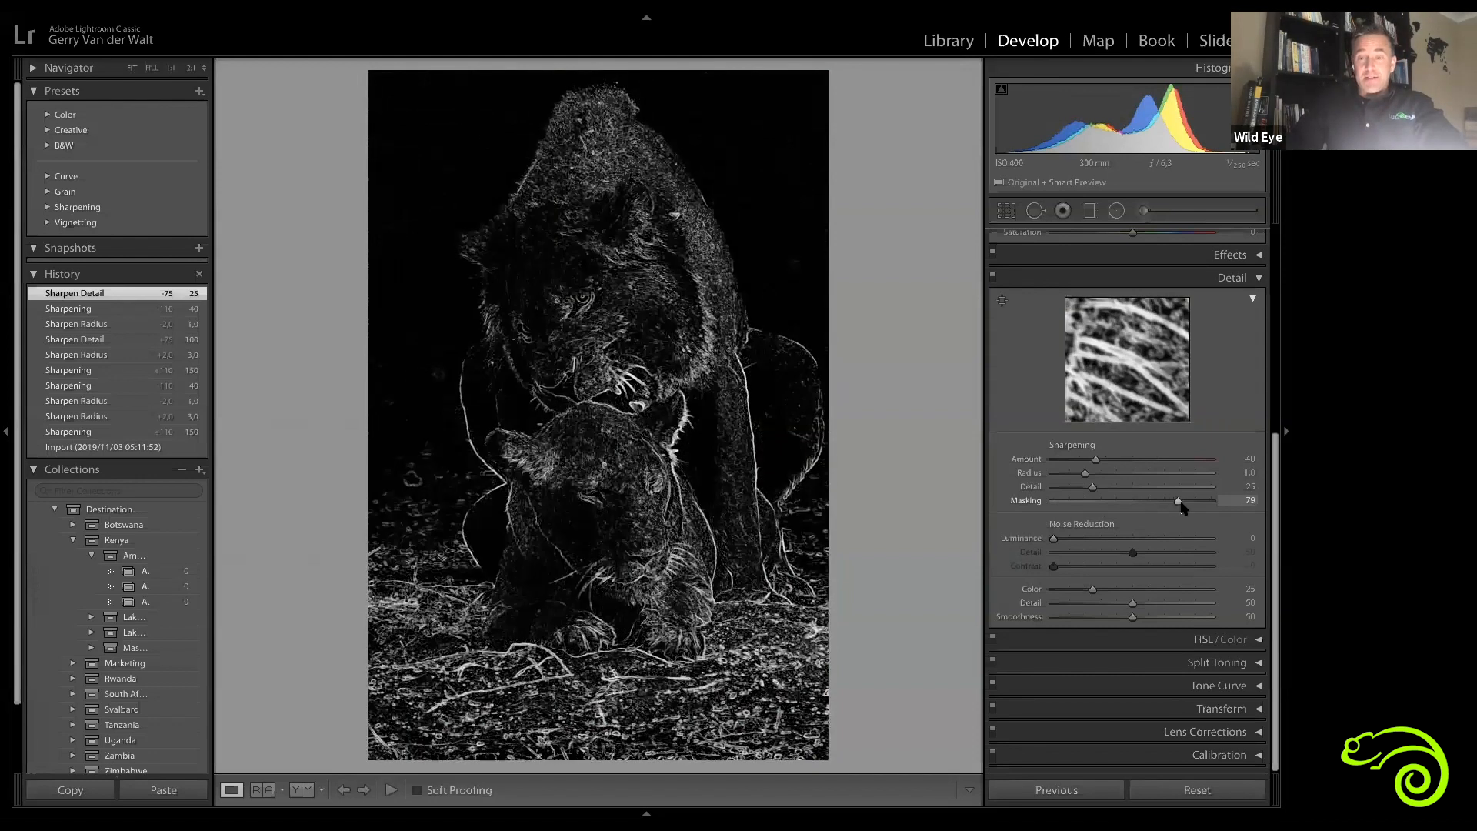
pyautogui.moveTo(1183, 506); pyautogui.dragTo(1183, 507)
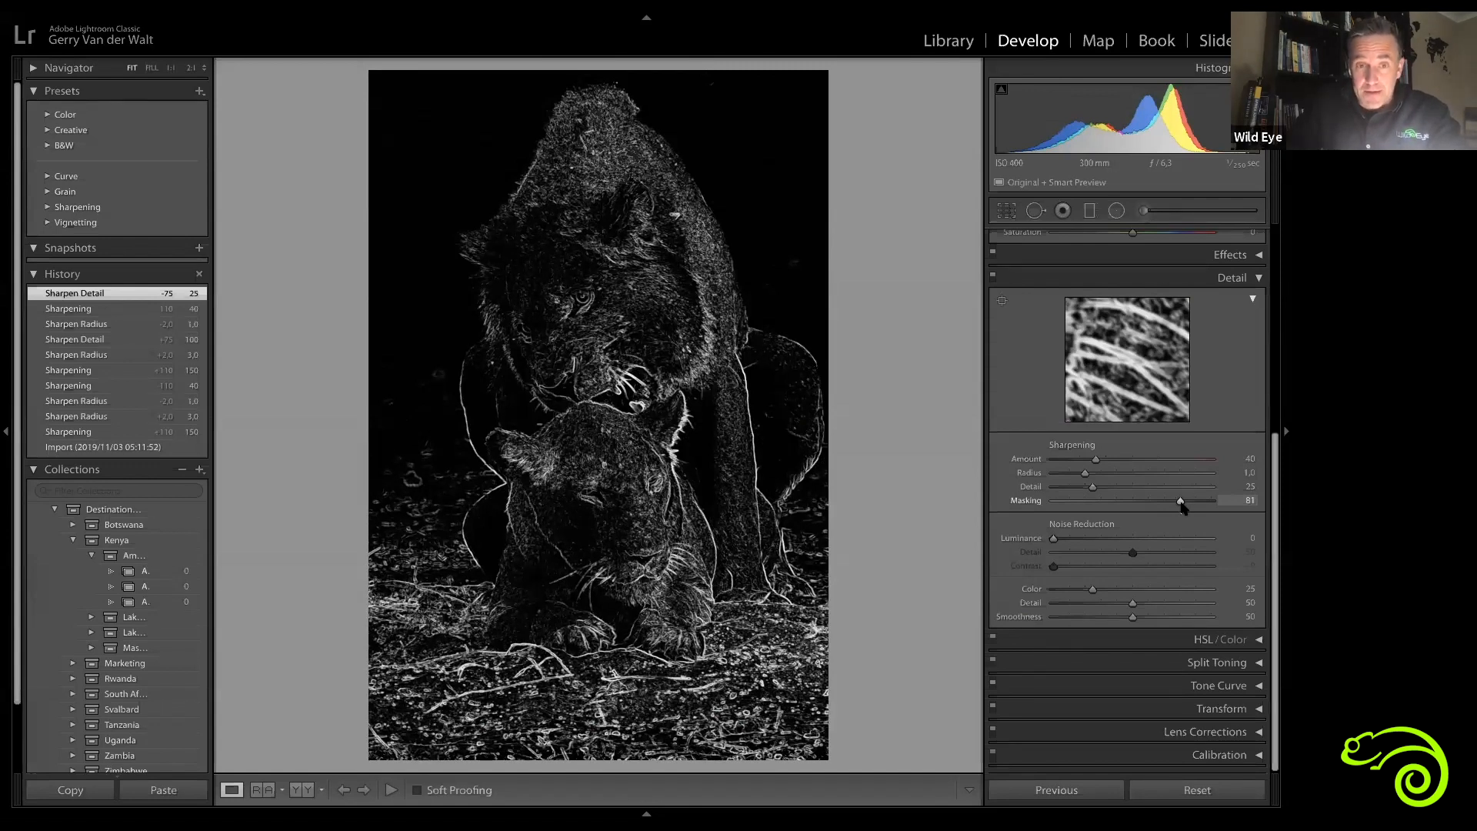
pyautogui.moveTo(1180, 501); pyautogui.dragTo(1181, 500)
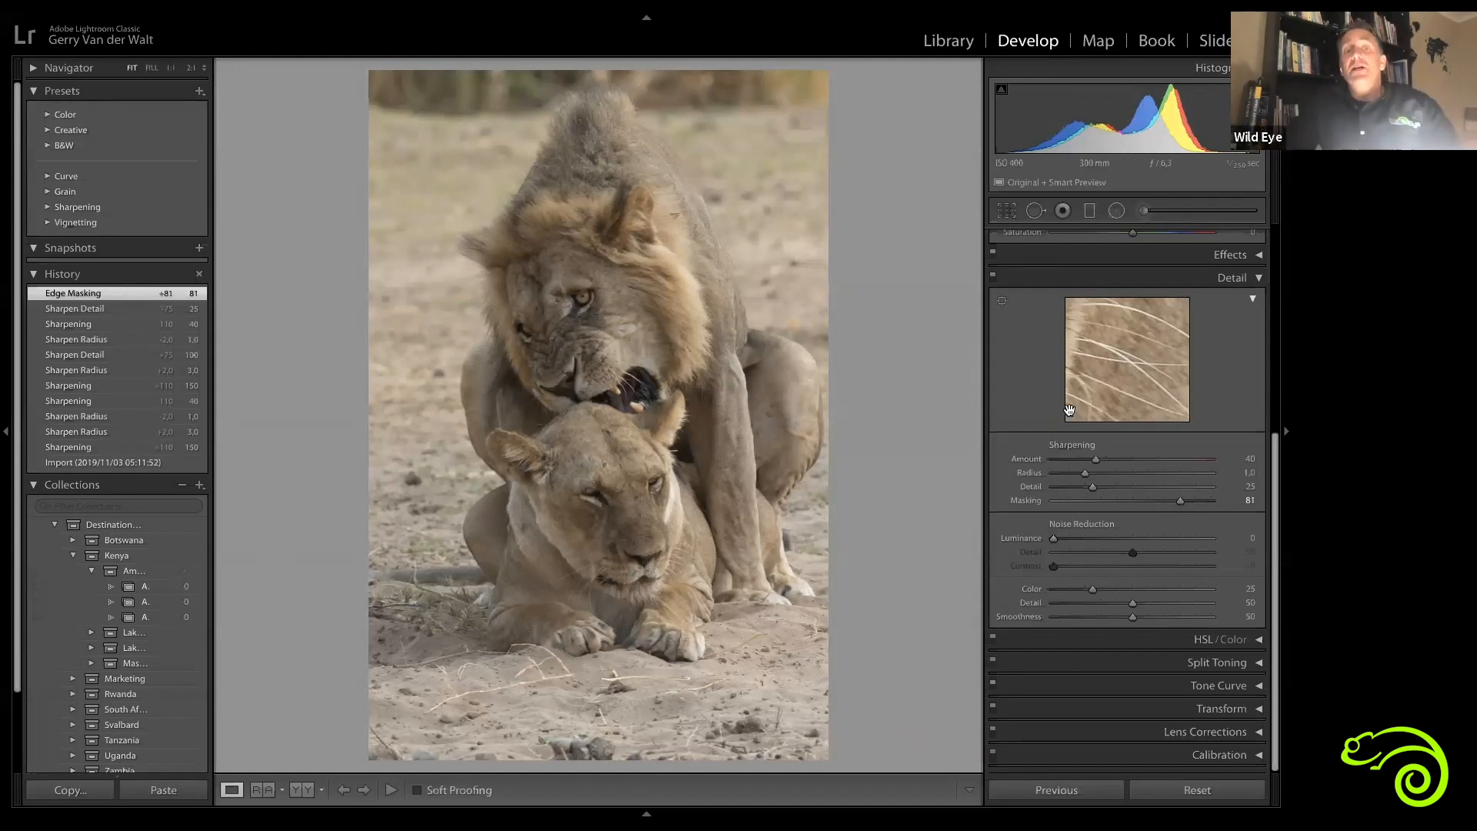
pyautogui.keyDown('alt'); pyautogui.click(1181, 501); pyautogui.keyUp('alt')
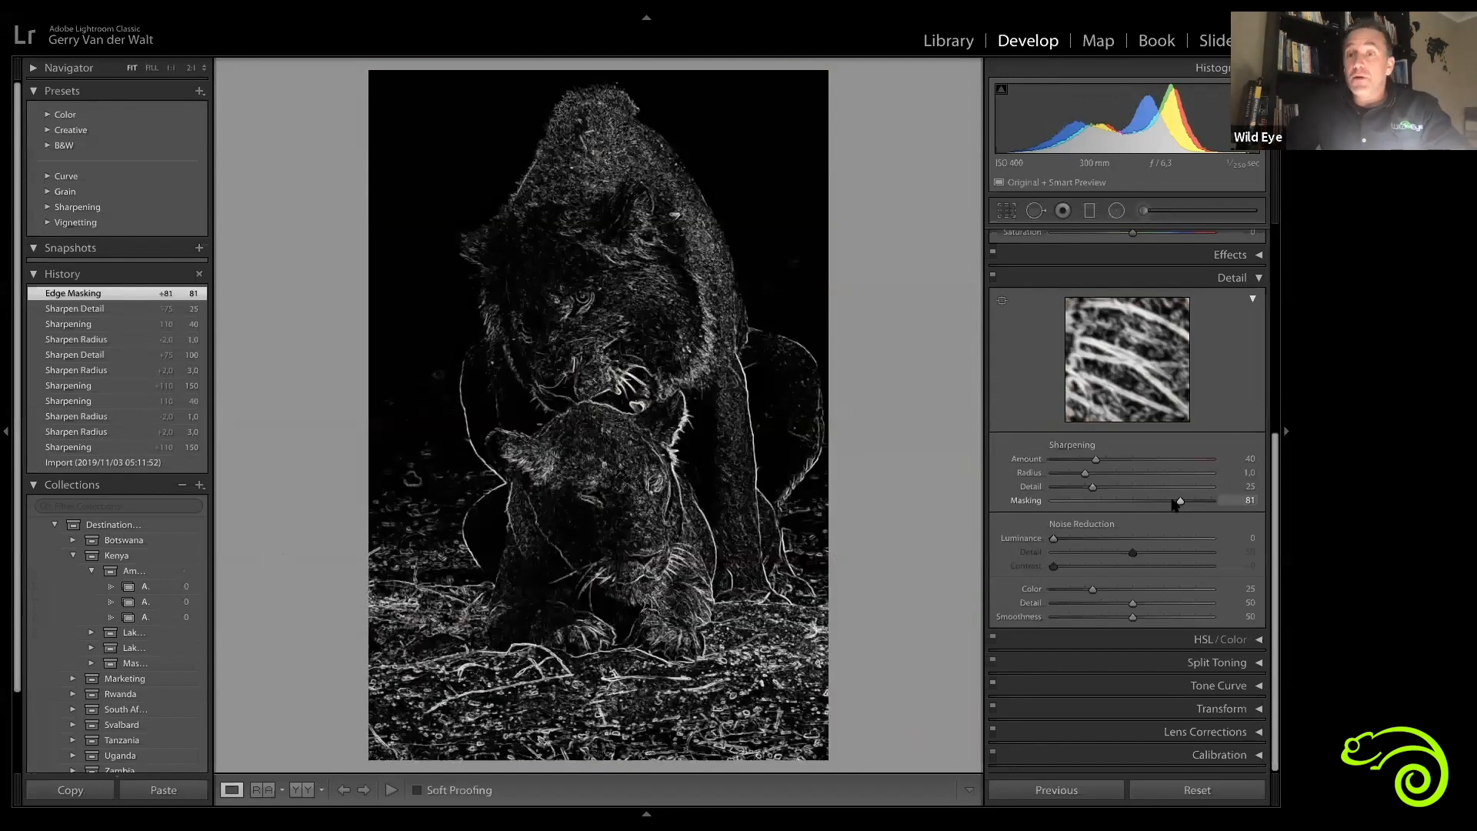
pyautogui.moveTo(1179, 501); pyautogui.dragTo(1176, 501)
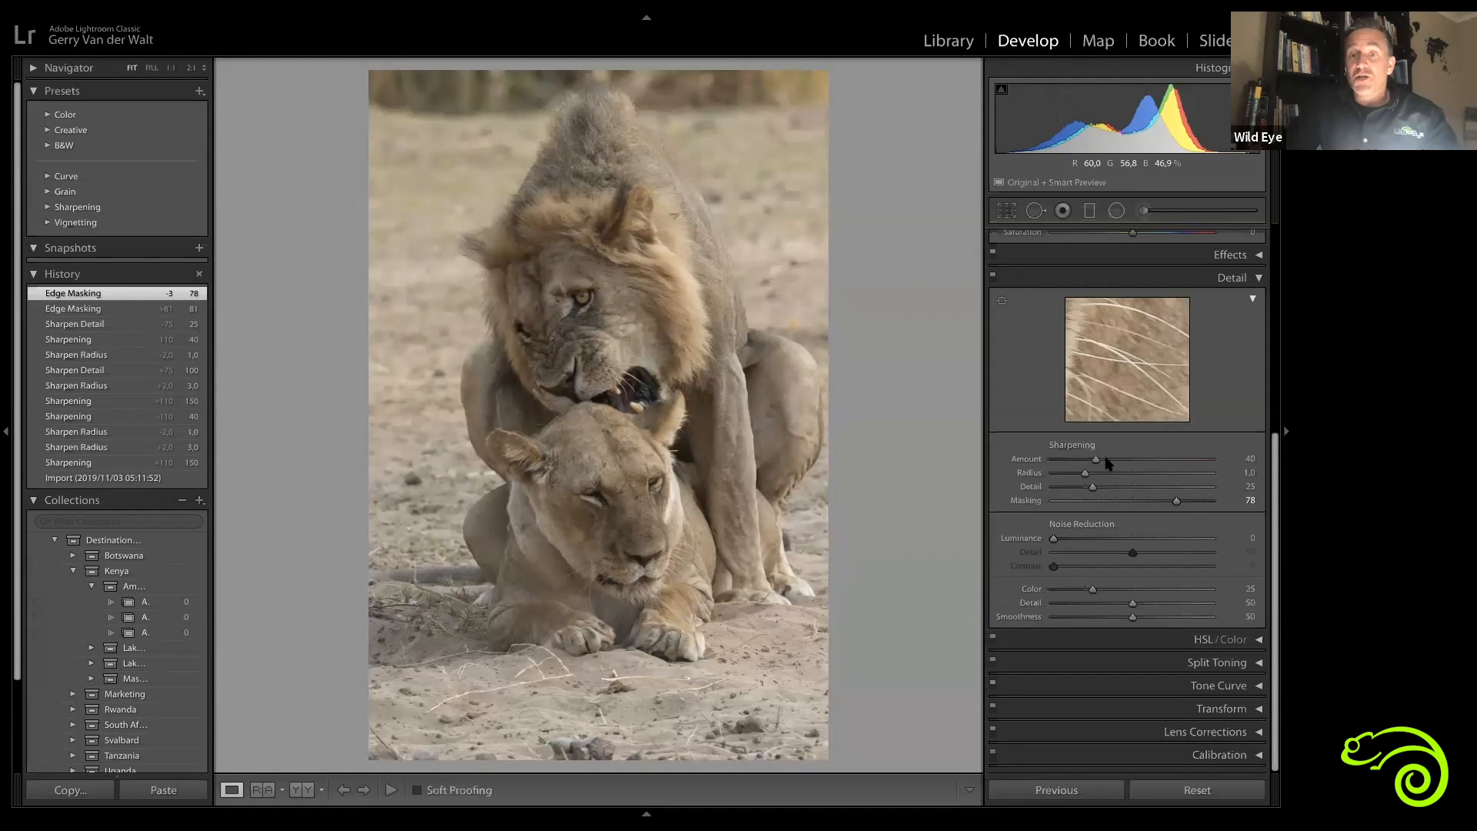
pyautogui.moveTo(1176, 501); pyautogui.dragTo(1126, 502)
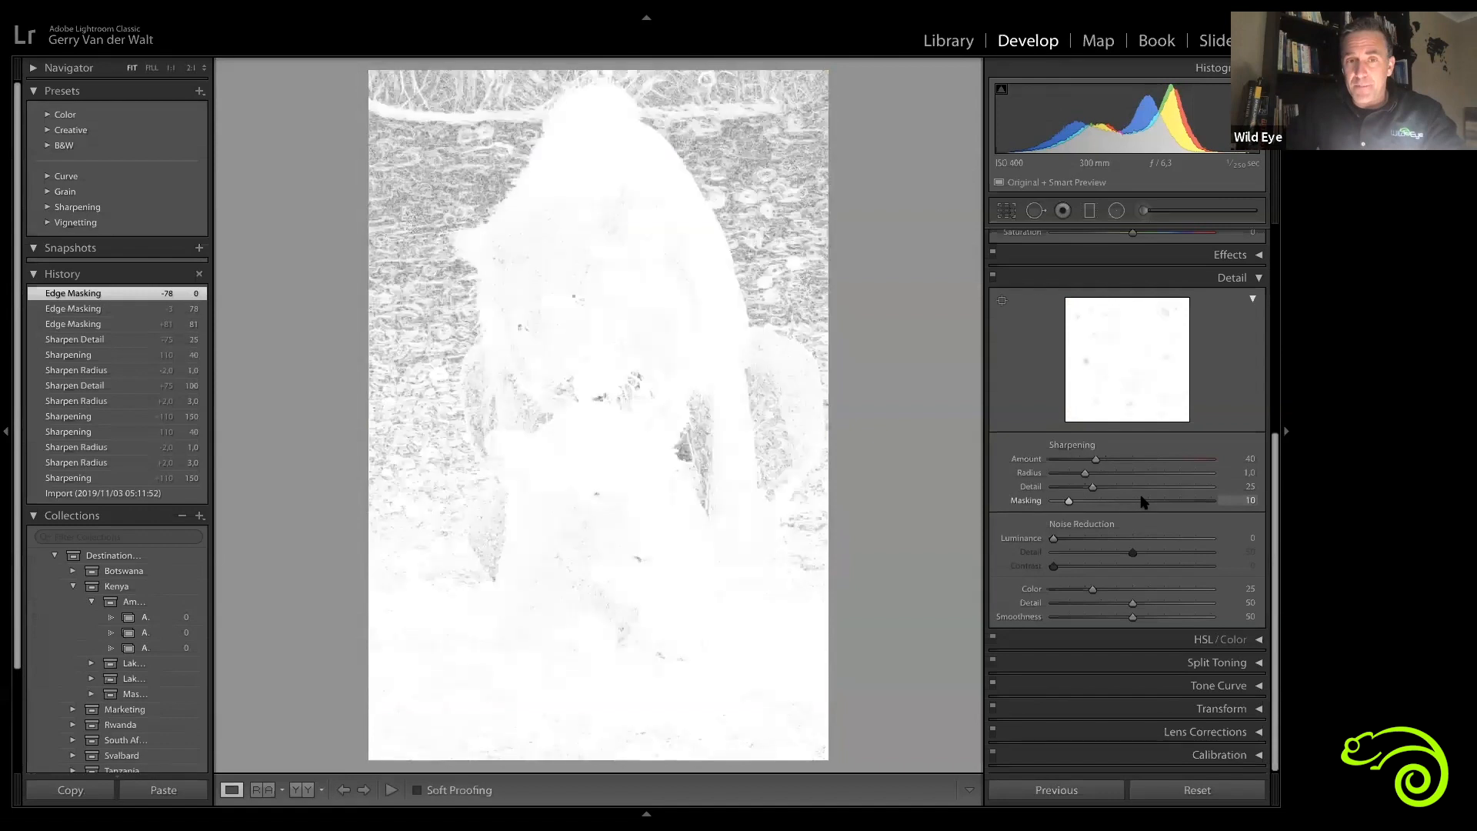
pyautogui.moveTo(1142, 501)
pyautogui.mouseDown()
pyautogui.moveTo(1088, 501)
pyautogui.moveTo(1134, 501)
pyautogui.mouseUp()
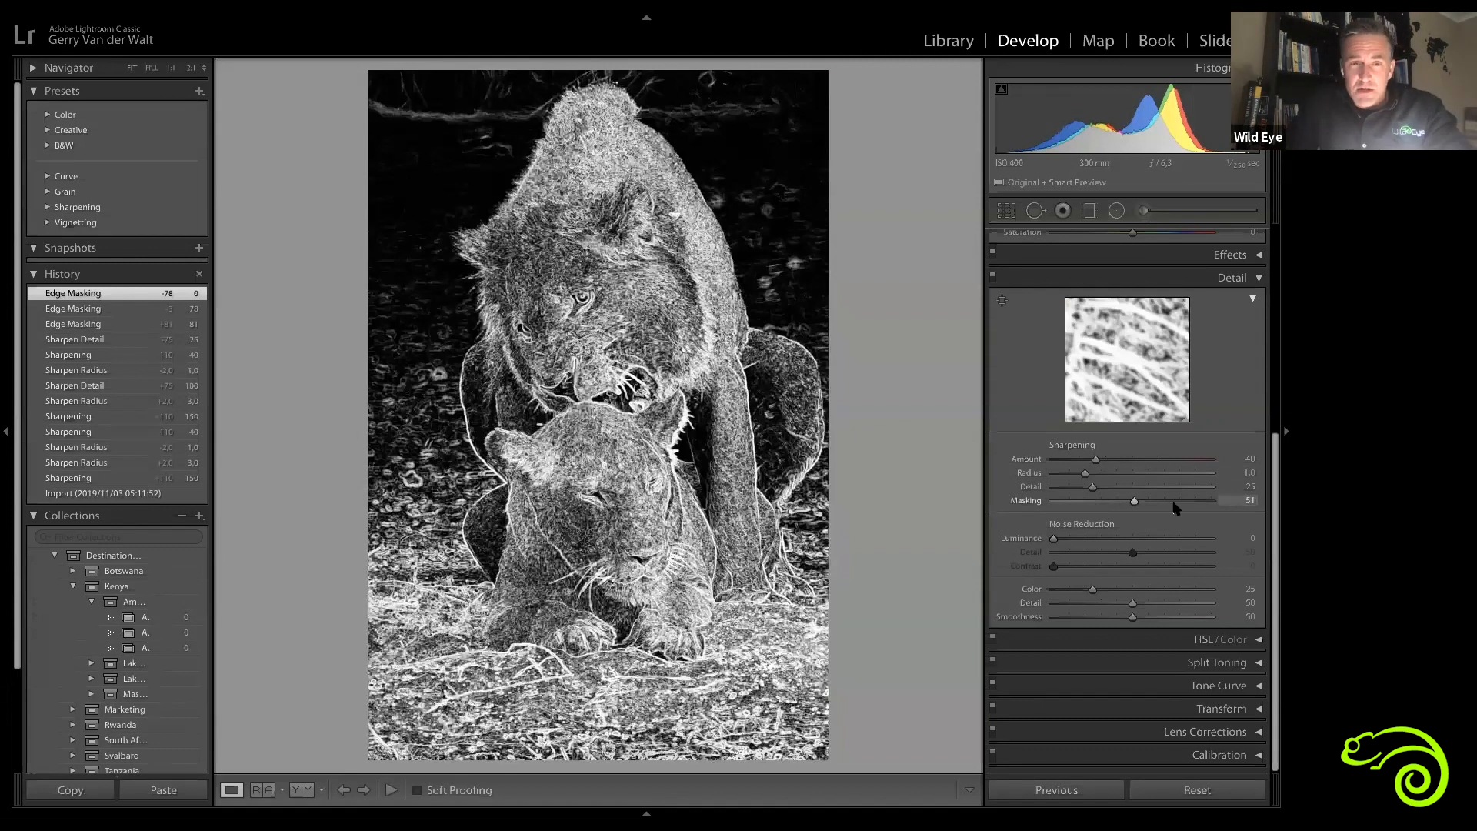
pyautogui.moveTo(1172, 501); pyautogui.dragTo(1173, 501)
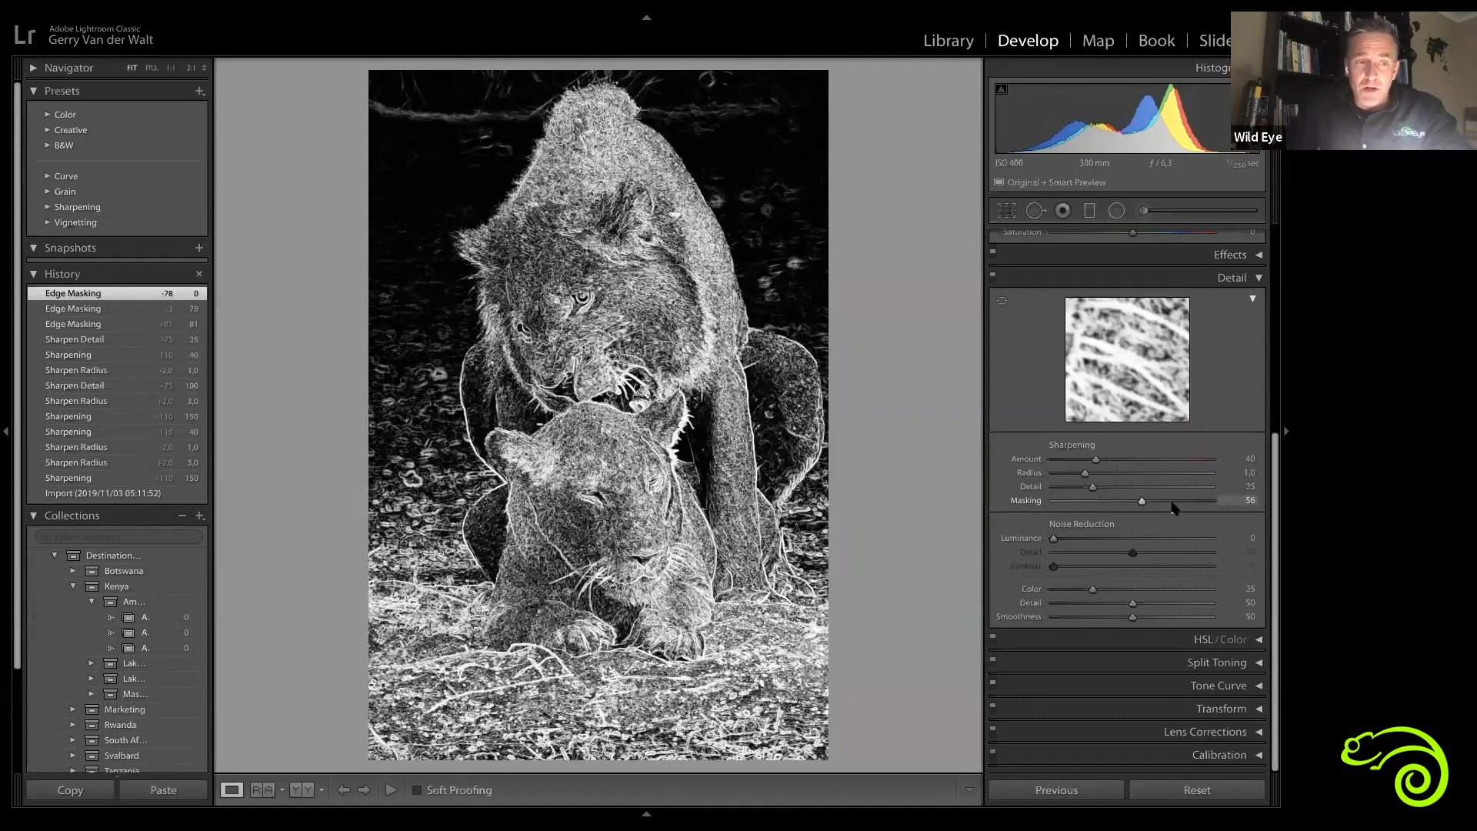
pyautogui.moveTo(1173, 510); pyautogui.dragTo(1201, 483)
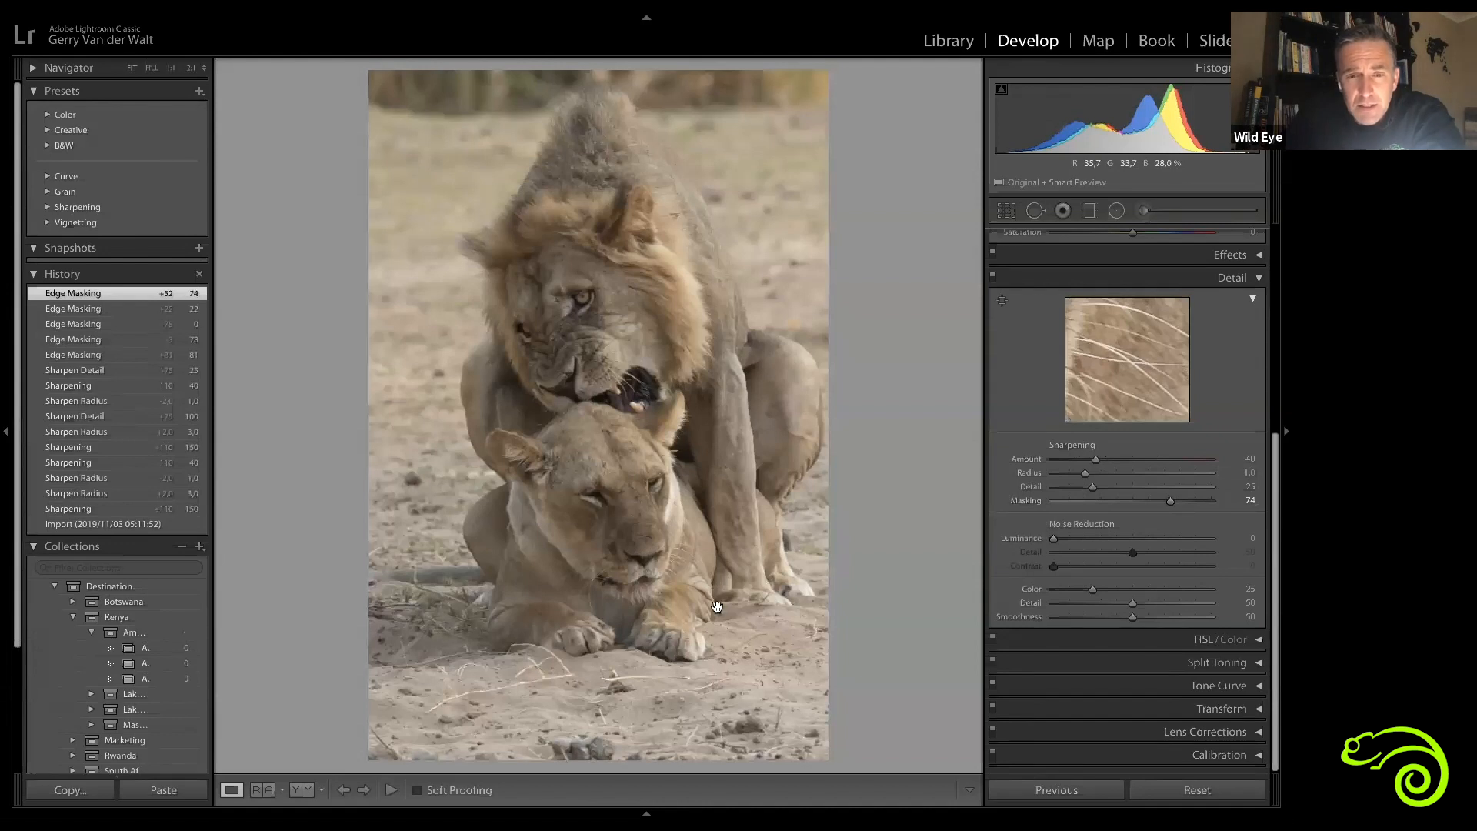
# Step: Zoom in on the lioness's face and pan down to her paws to inspect the sharpening
pyautogui.click(674, 359)
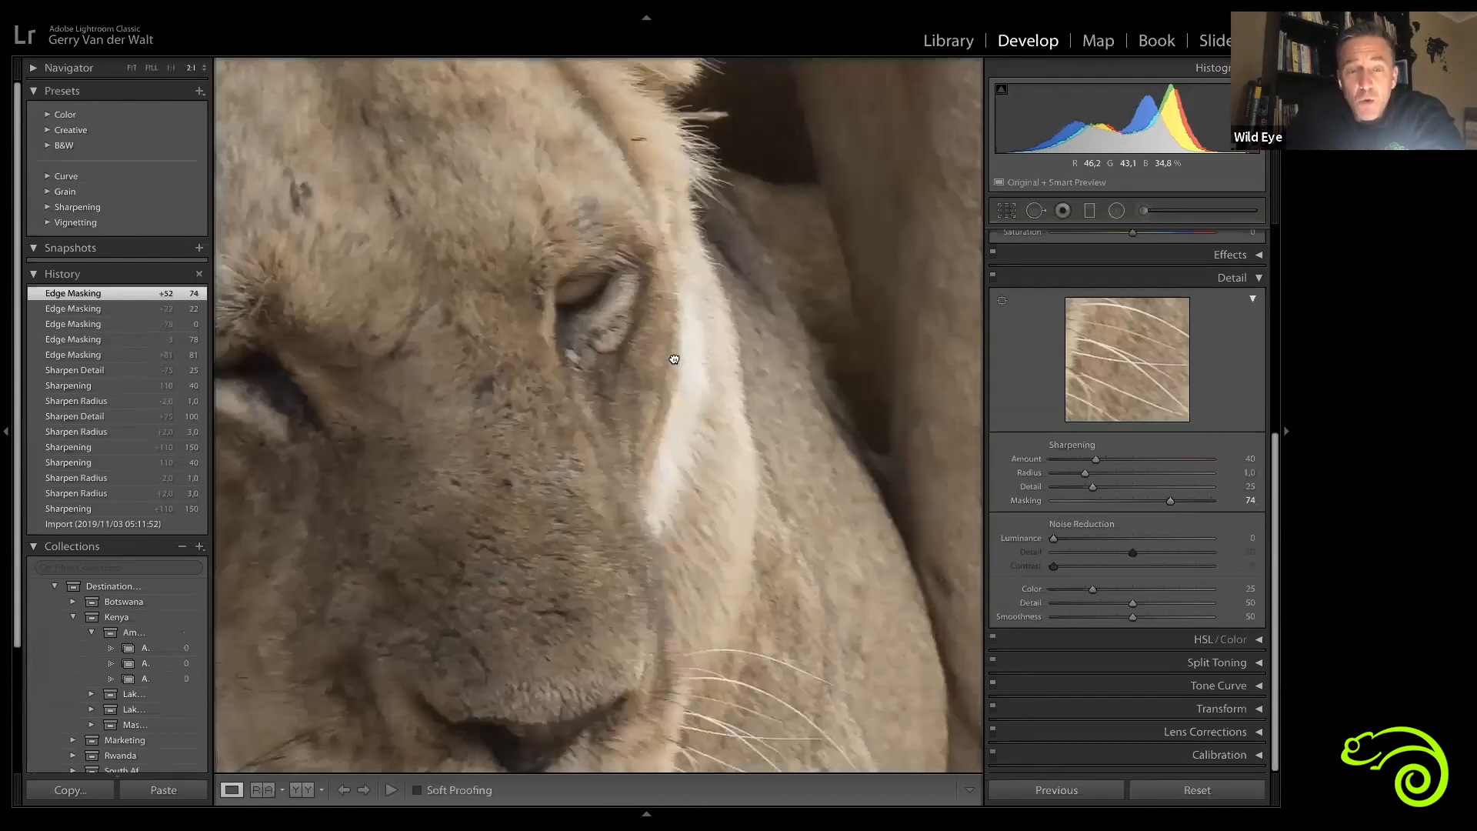
pyautogui.moveTo(828, 708); pyautogui.dragTo(571, 228)
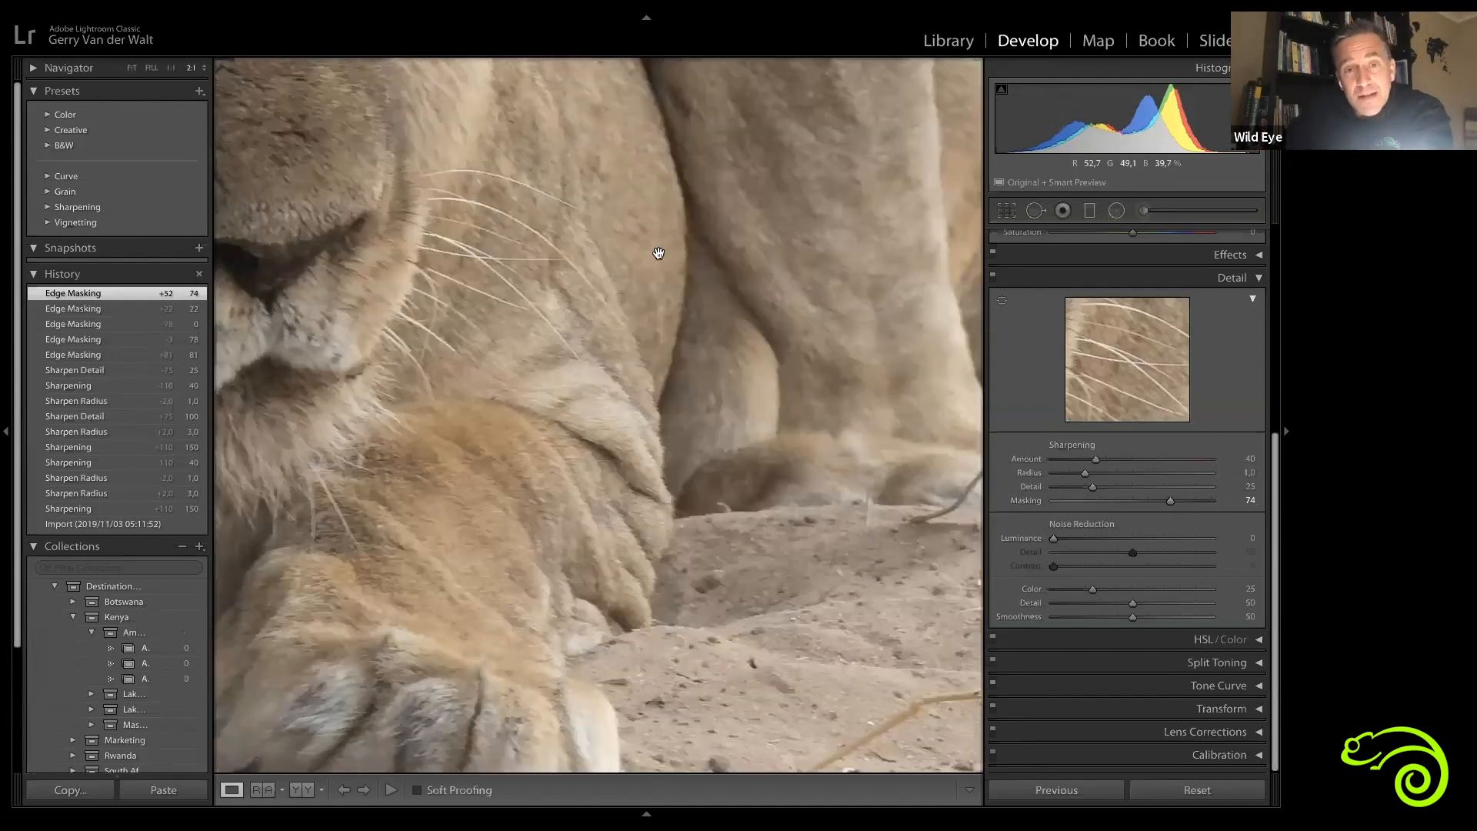
# Step: Raise the Sharpening Amount to 75 and the Radius to 1.7 while viewing the lioness's paws close up
pyautogui.moveTo(270, 257); pyautogui.dragTo(372, 314)
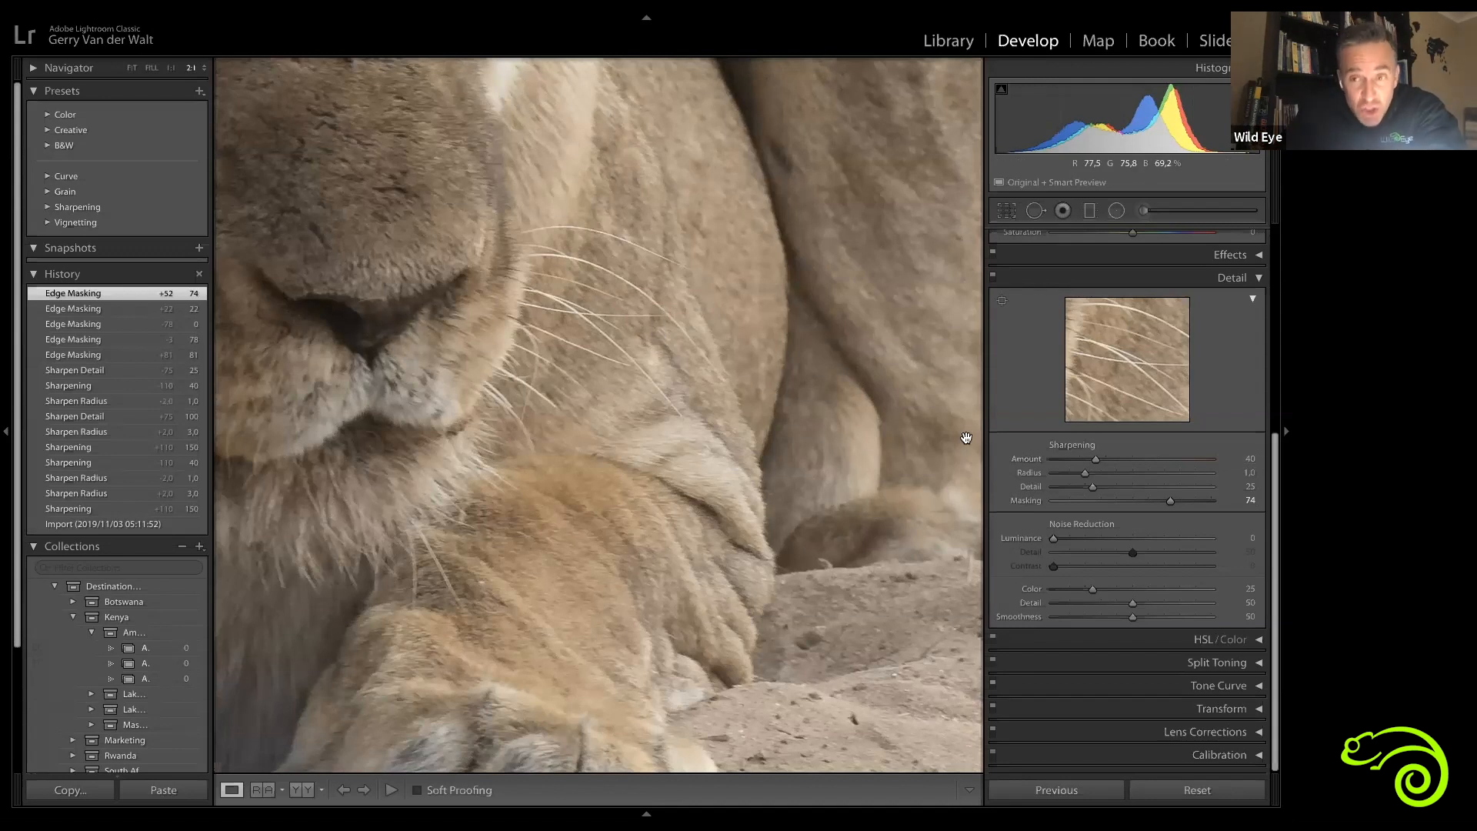
pyautogui.moveTo(1137, 461)
pyautogui.mouseDown()
pyautogui.moveTo(1173, 457)
pyautogui.moveTo(1107, 457)
pyautogui.moveTo(1214, 456)
pyautogui.moveTo(1097, 460)
pyautogui.moveTo(1132, 460)
pyautogui.moveTo(1113, 471)
pyautogui.moveTo(1128, 472)
pyautogui.mouseUp()
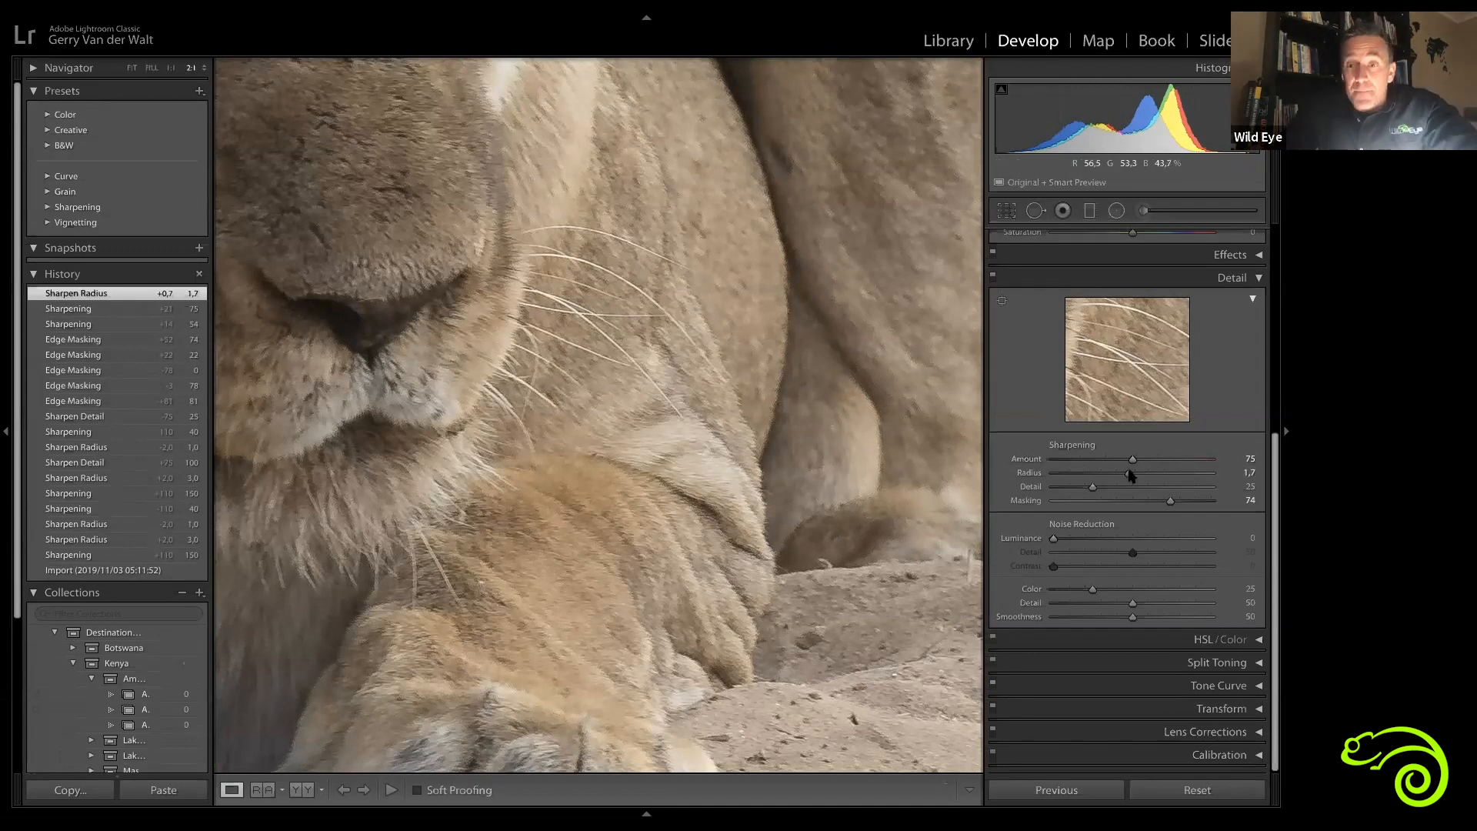
# Step: View the lioness at 1:1, switch the Detail panel off and on repeatedly to compare, ending off, and return to Fit view
pyautogui.click(171, 67)
pyautogui.click(715, 491)
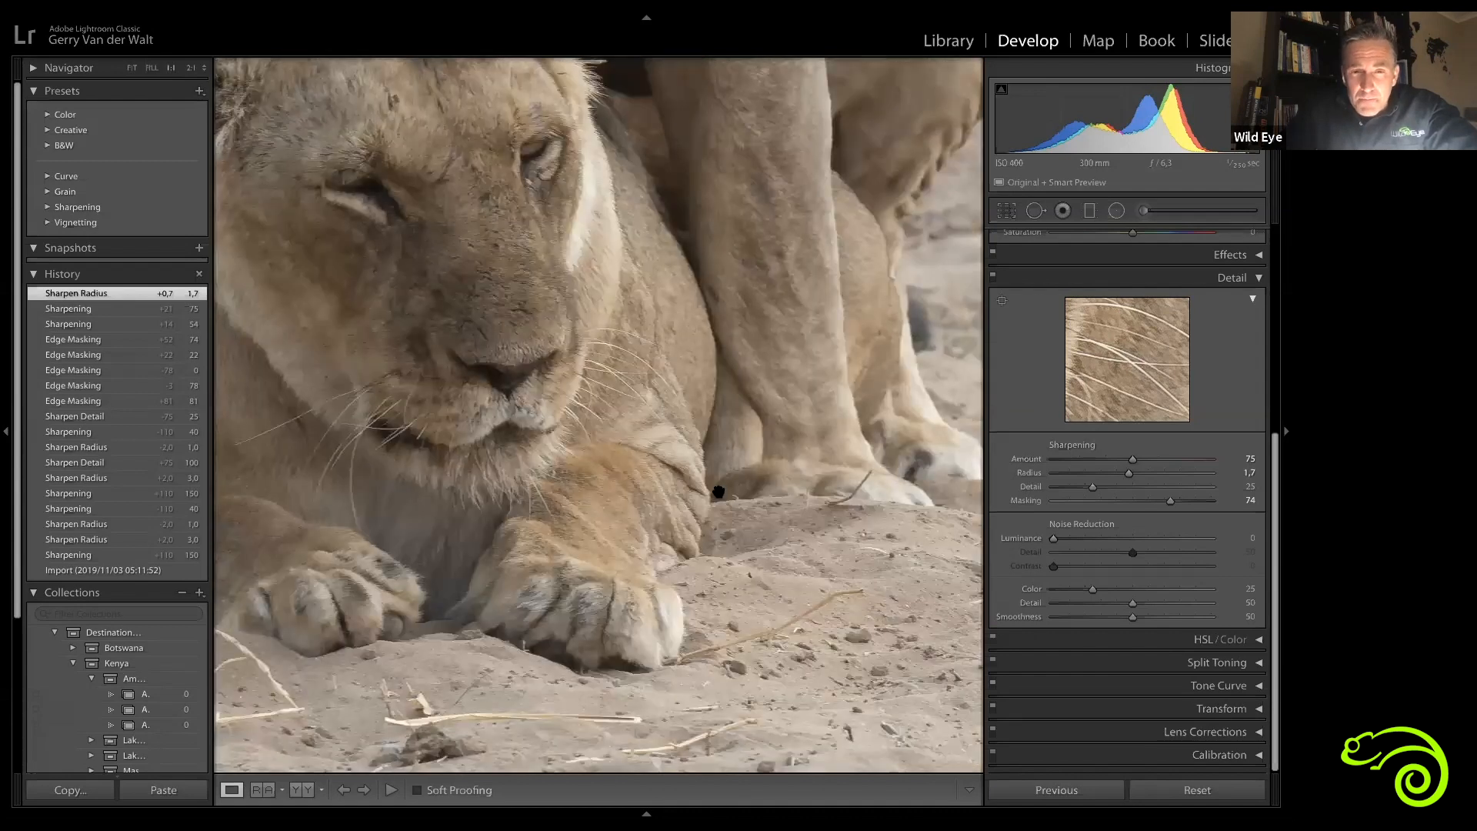
pyautogui.click(739, 497)
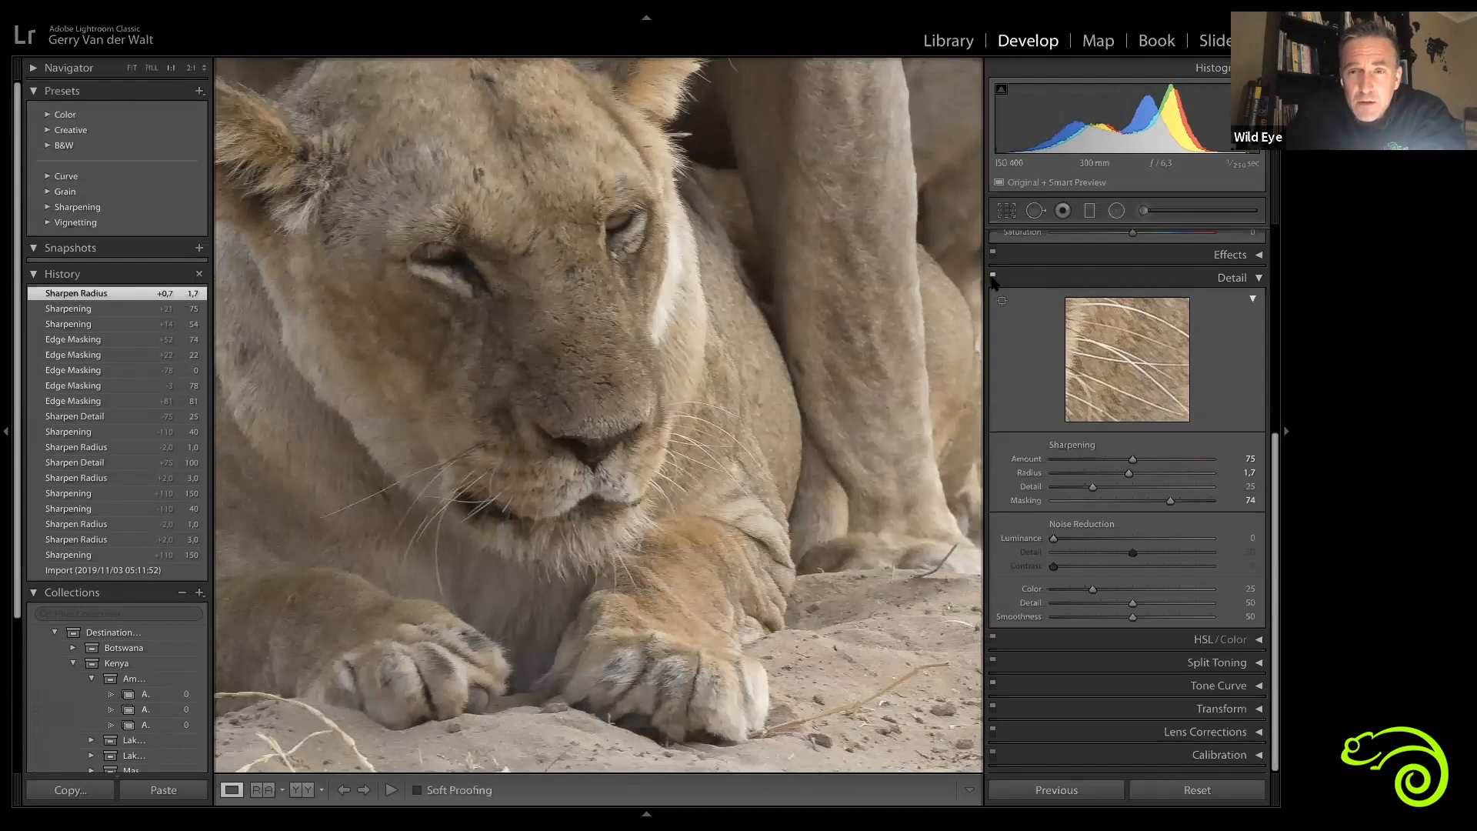
pyautogui.click(993, 277)
pyautogui.click(992, 277)
pyautogui.click(993, 277)
pyautogui.click(993, 278)
pyautogui.click(992, 279)
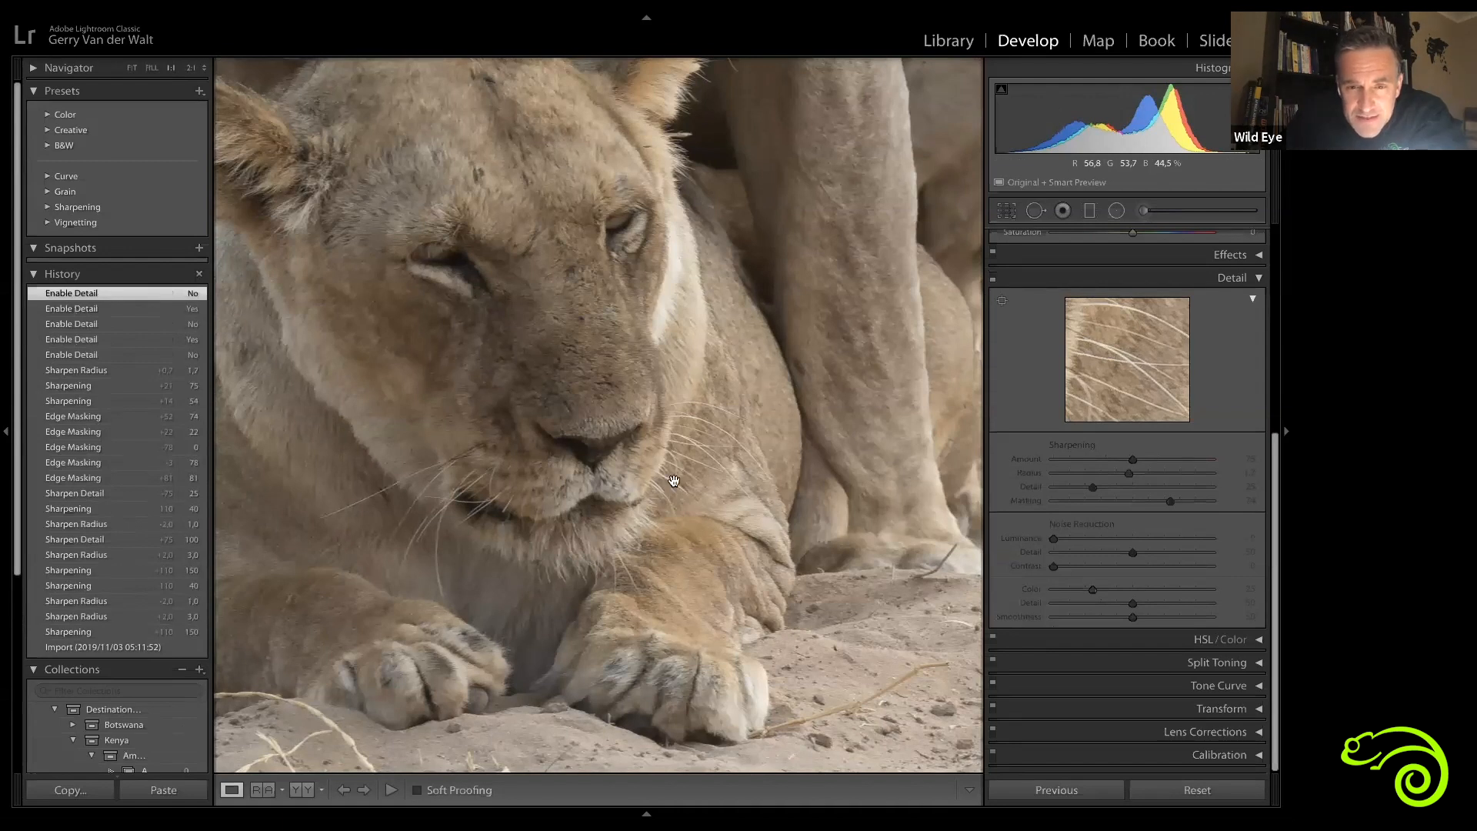
pyautogui.click(993, 278)
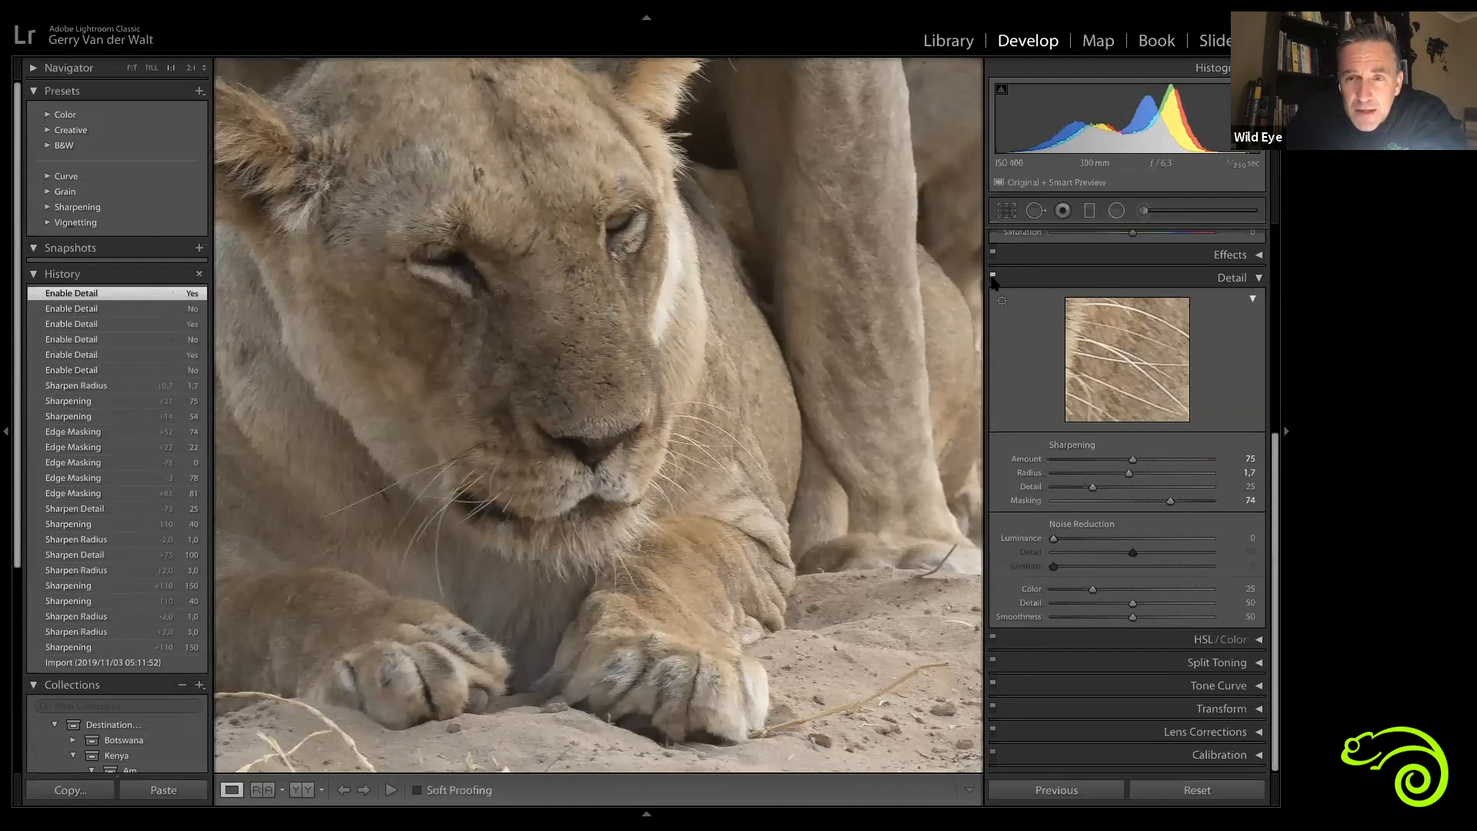
pyautogui.click(993, 279)
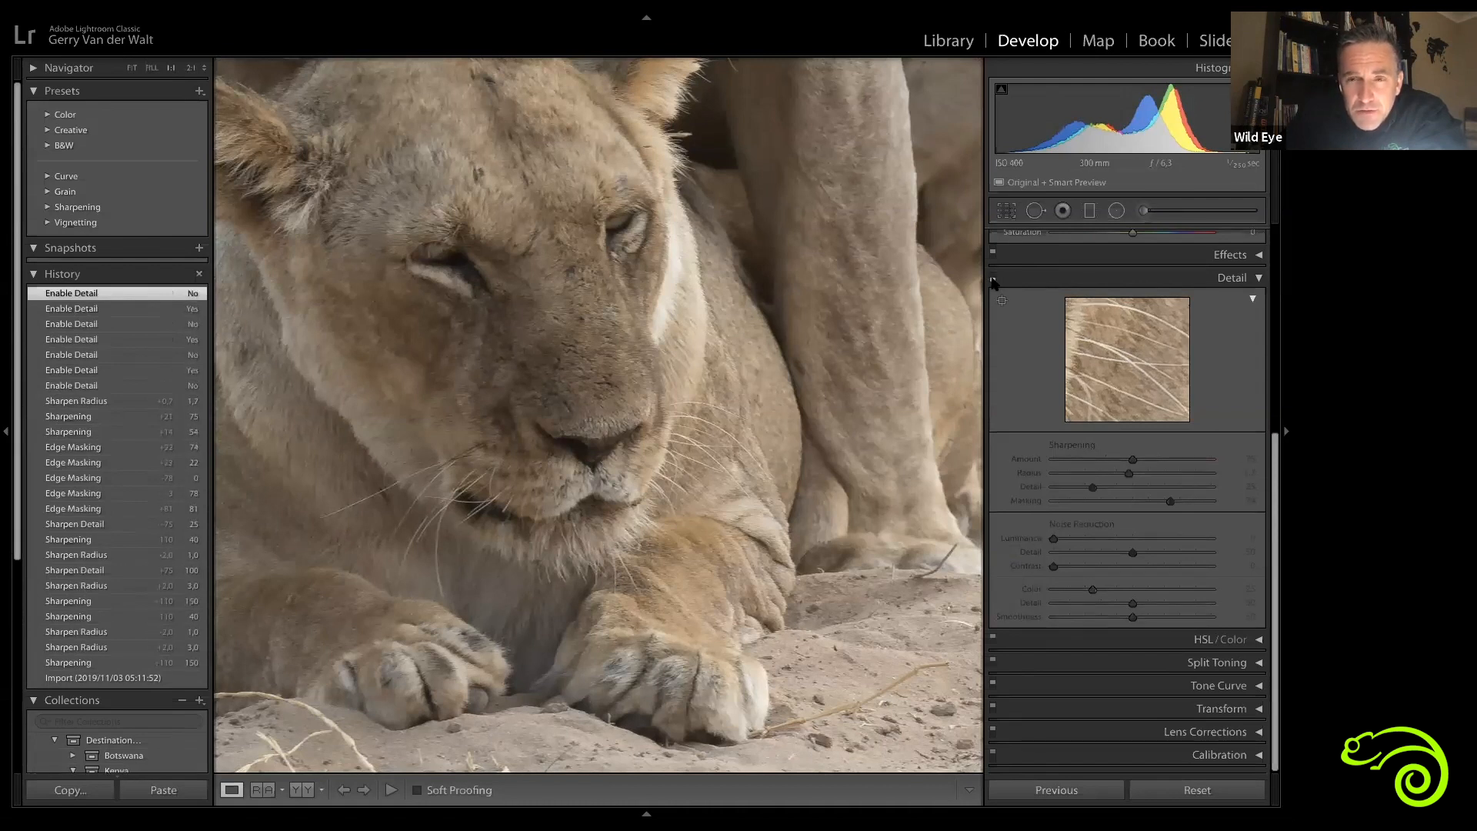
pyautogui.click(993, 278)
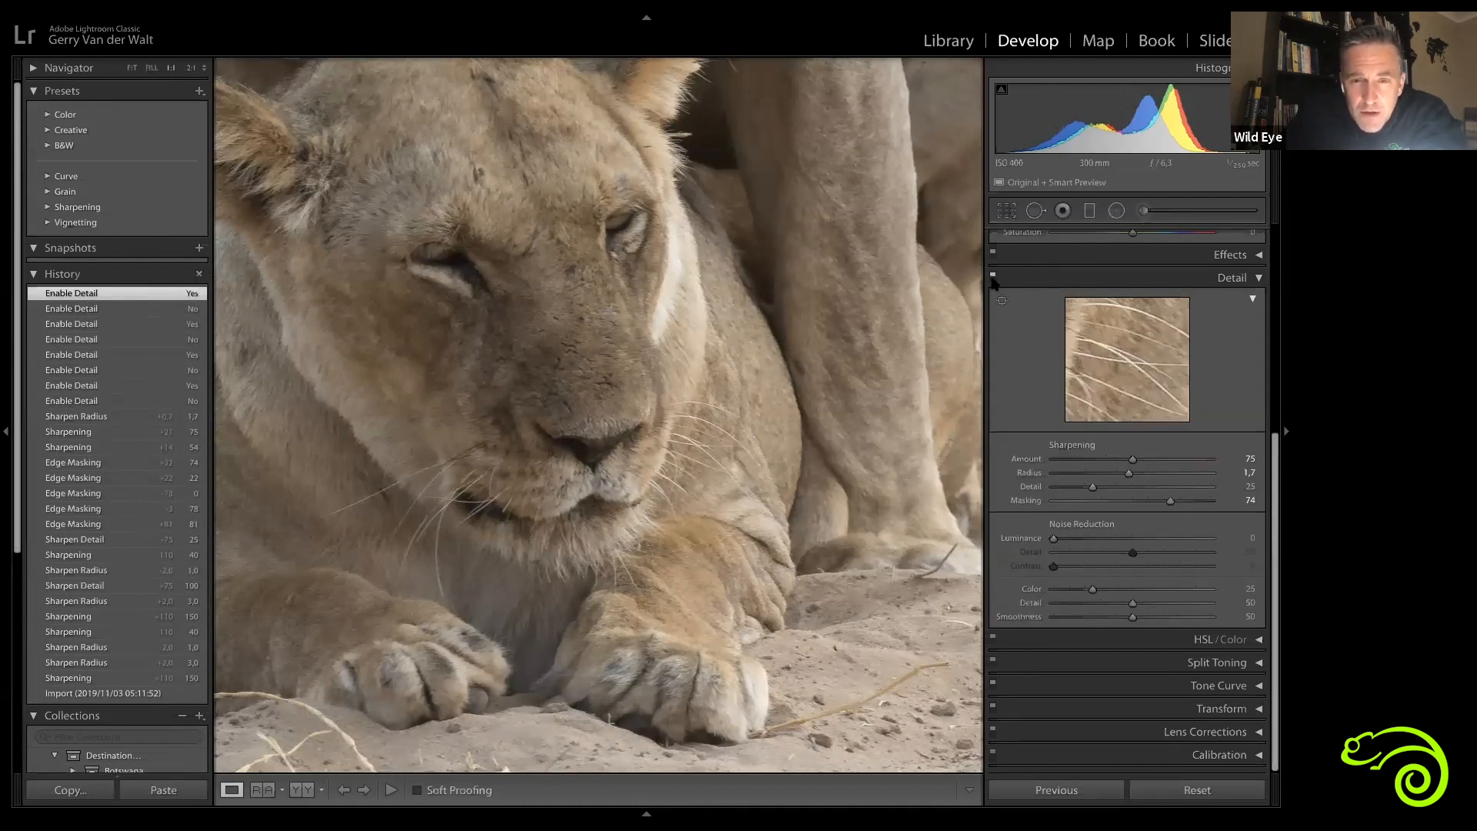
pyautogui.click(992, 279)
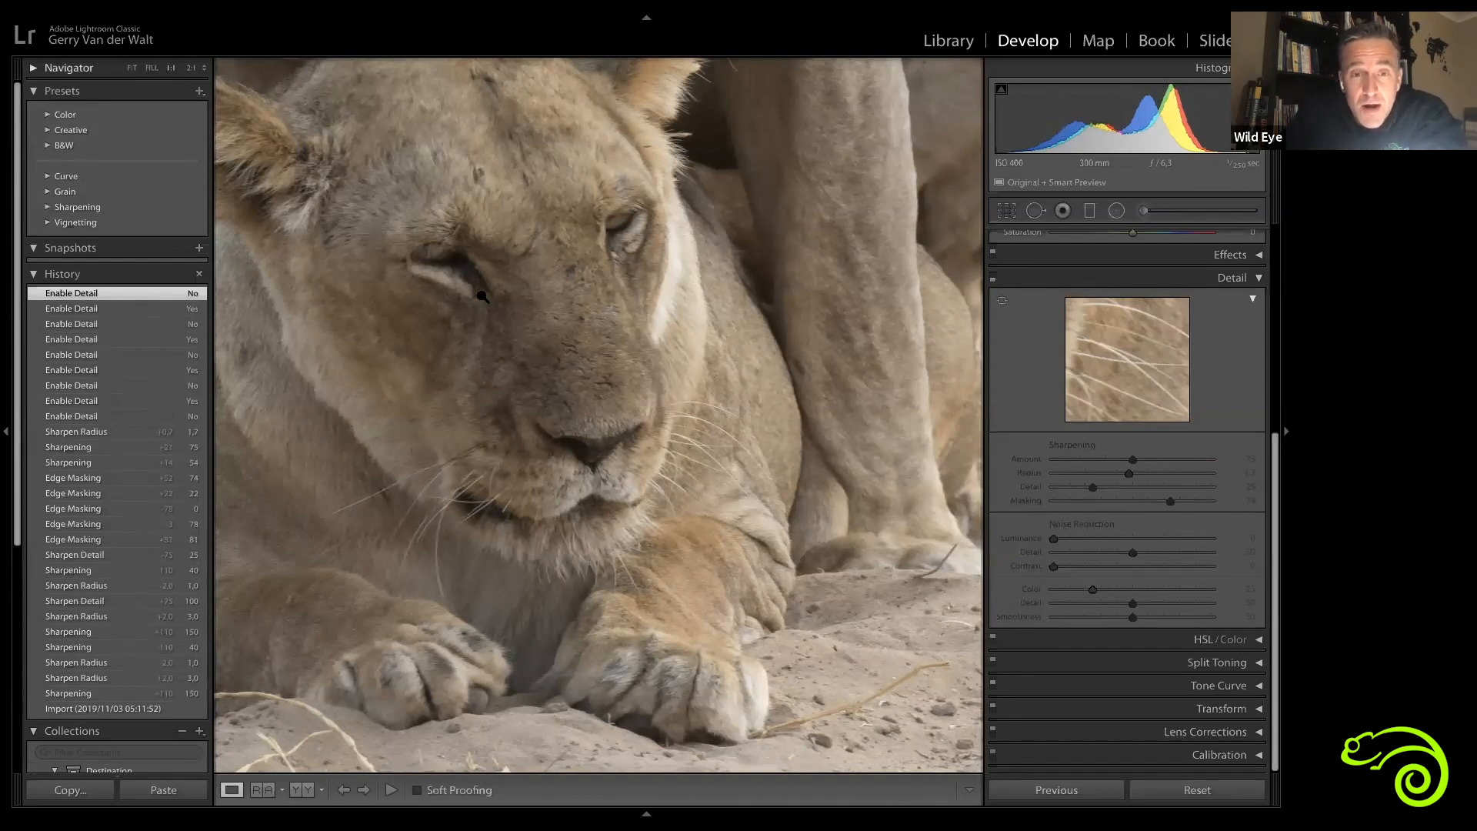
pyautogui.click(482, 296)
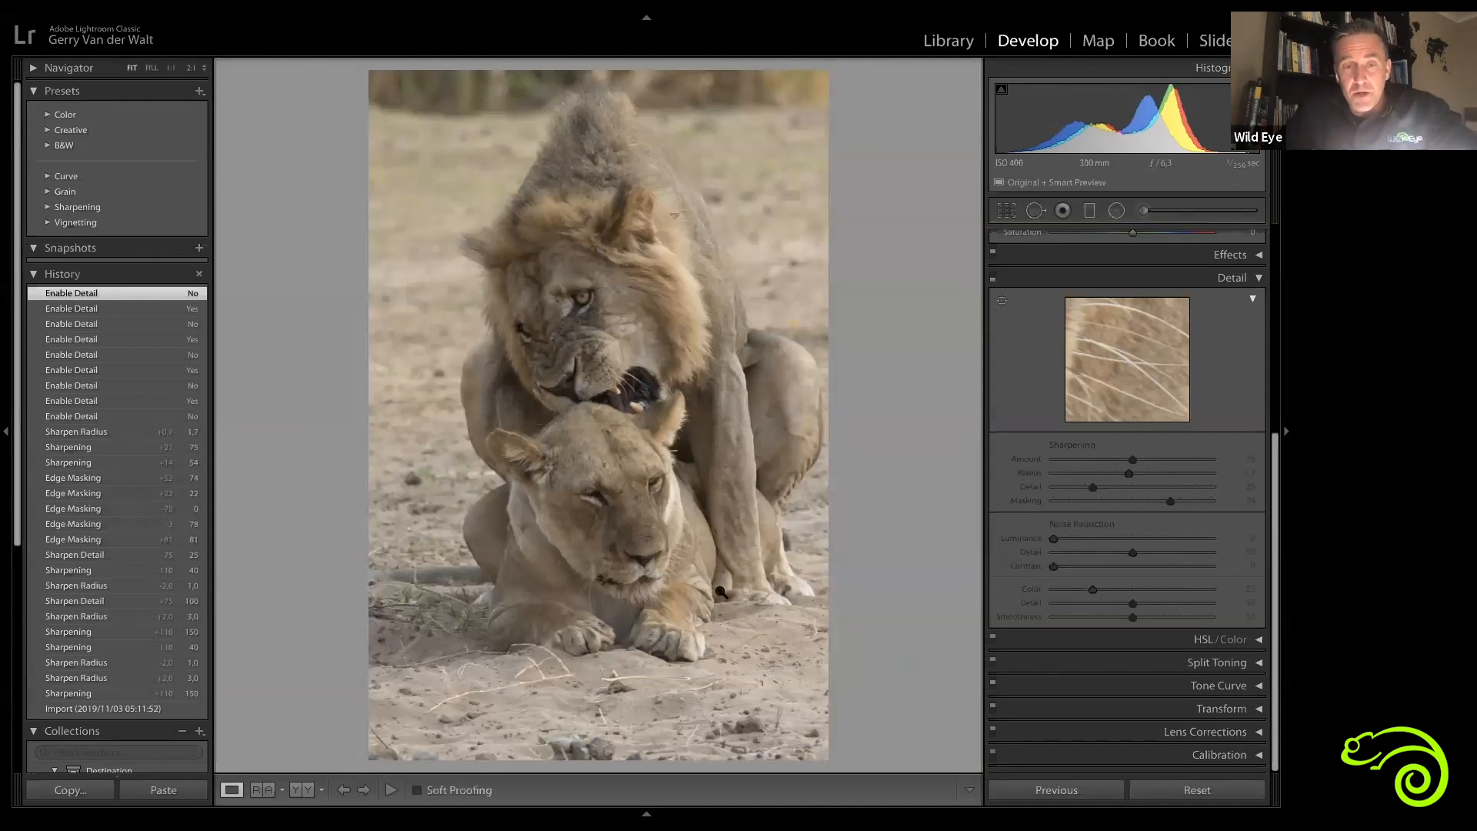
# Step: Open the yawning lioness photo from the grid of the collection
pyautogui.press('g')
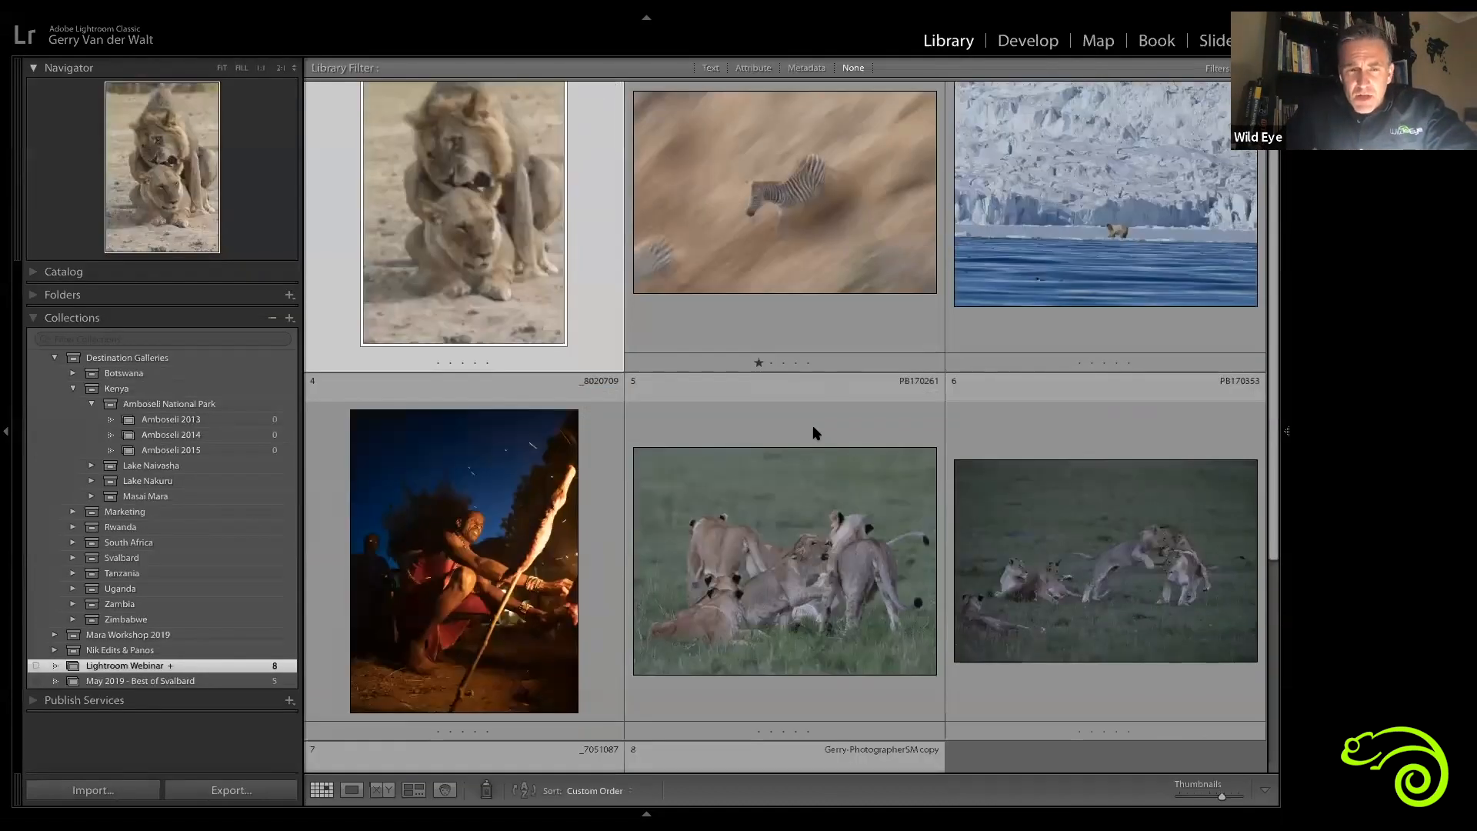
pyautogui.scroll(-4, 816, 433)
pyautogui.press('e')
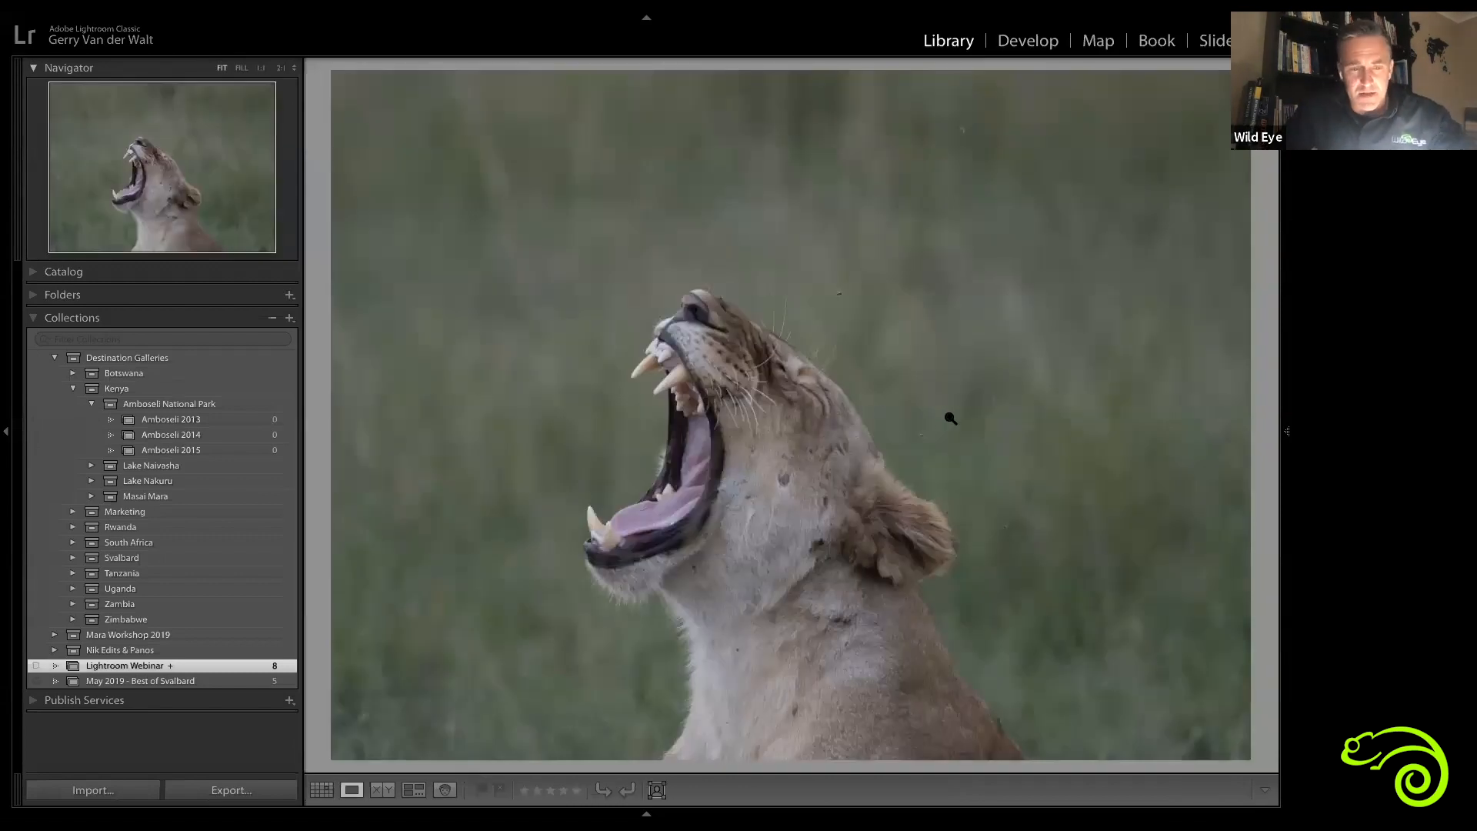
# Step: Crop the yawning lioness photo to a portrait 4 x 5 / 8 x 10 aspect ratio and apply the crop
pyautogui.press('r')
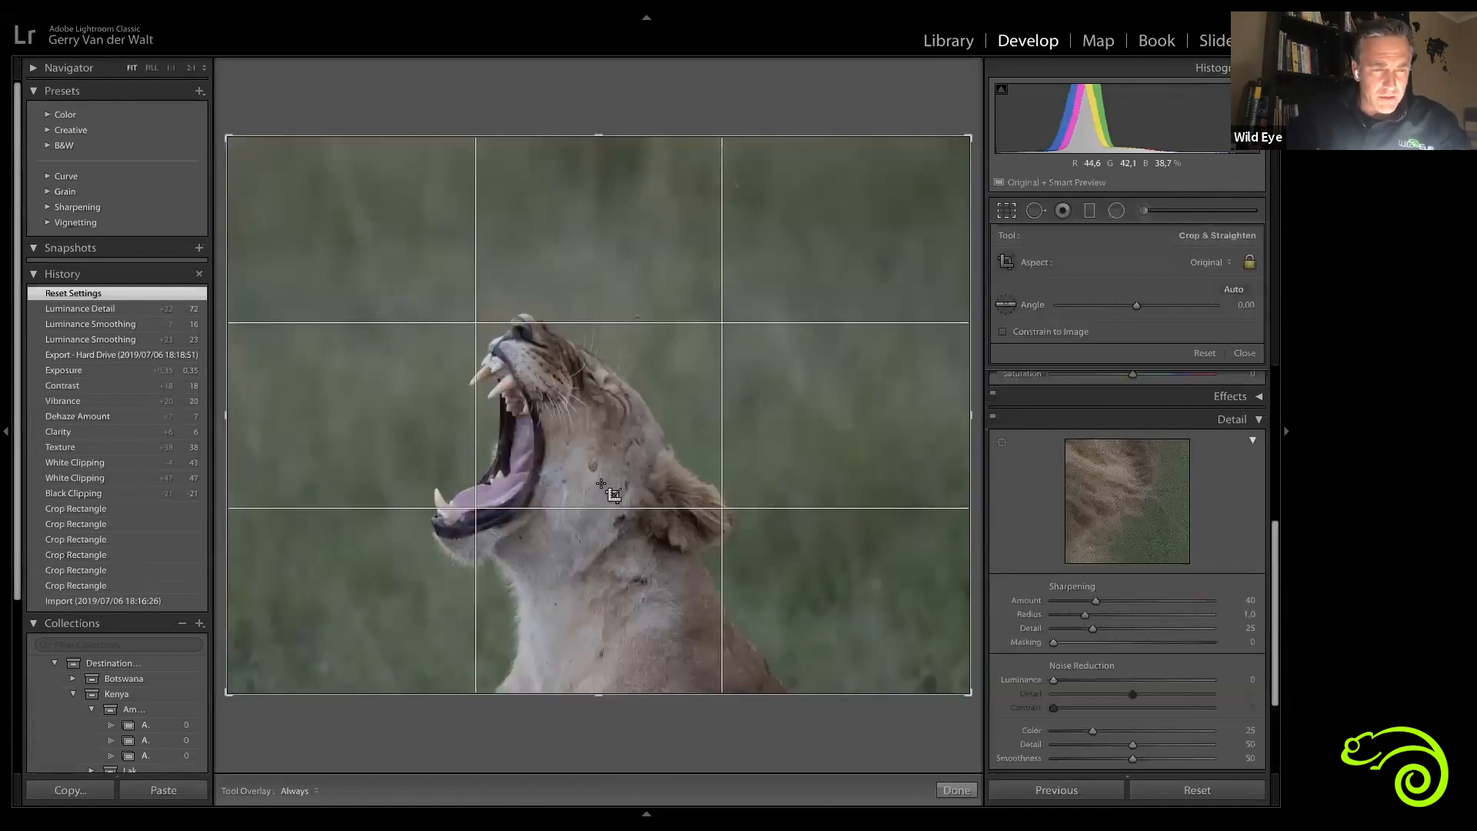
pyautogui.press('x')
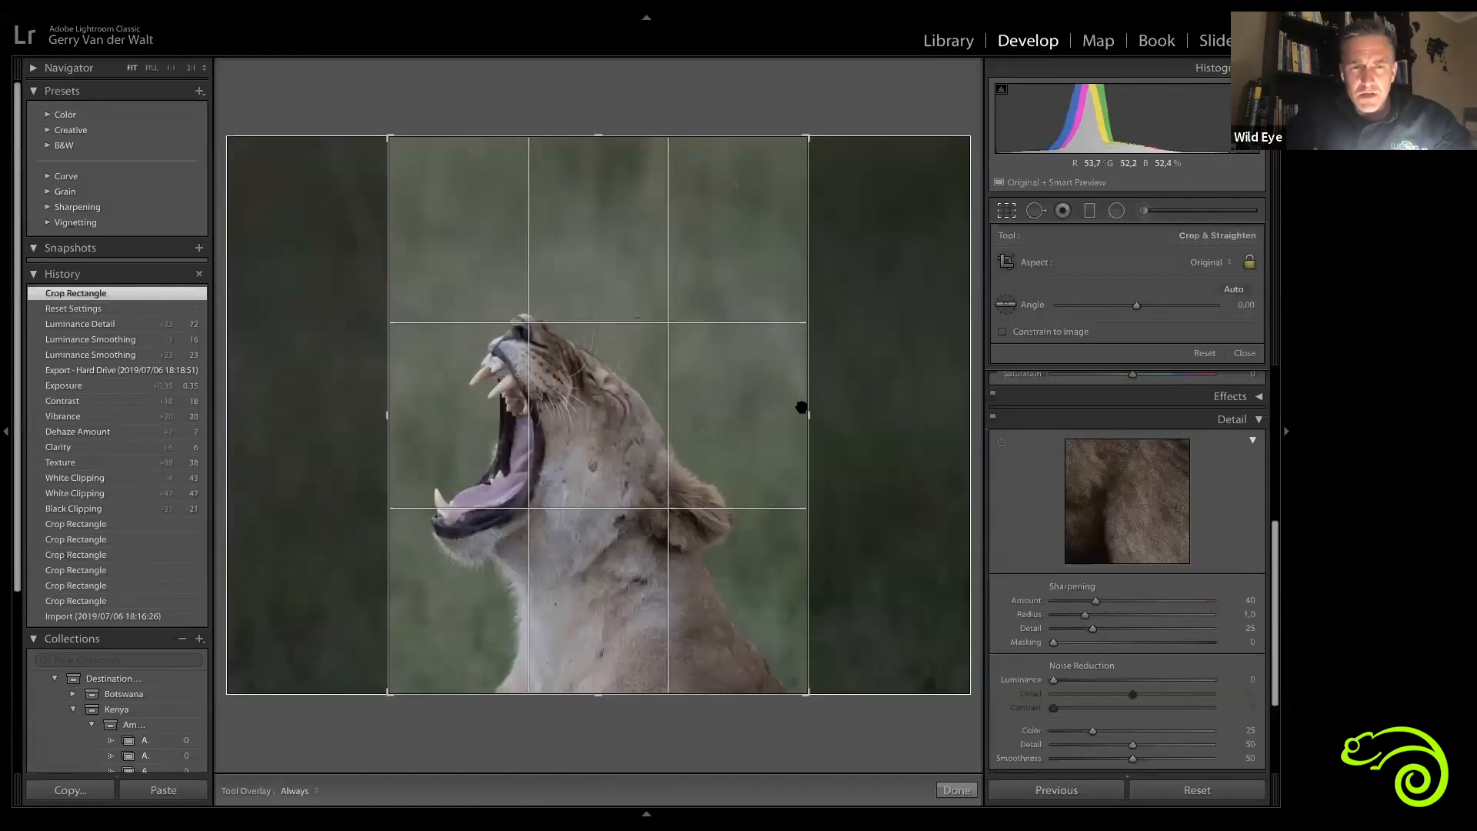
pyautogui.moveTo(685, 412); pyautogui.dragTo(731, 412)
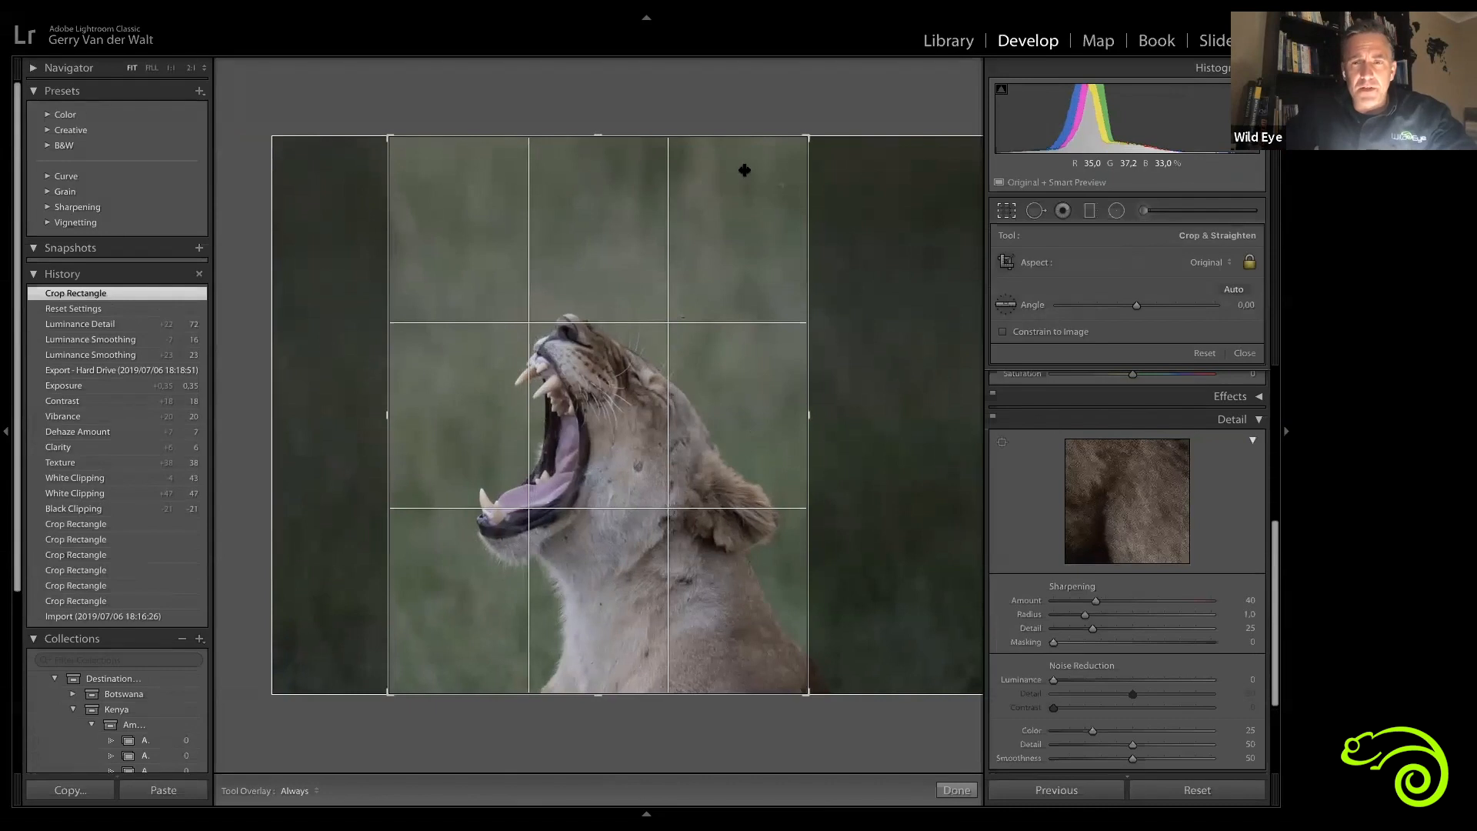
pyautogui.click(1228, 263)
pyautogui.click(1231, 304)
pyautogui.moveTo(621, 158); pyautogui.dragTo(610, 158)
pyautogui.moveTo(603, 156); pyautogui.dragTo(603, 172)
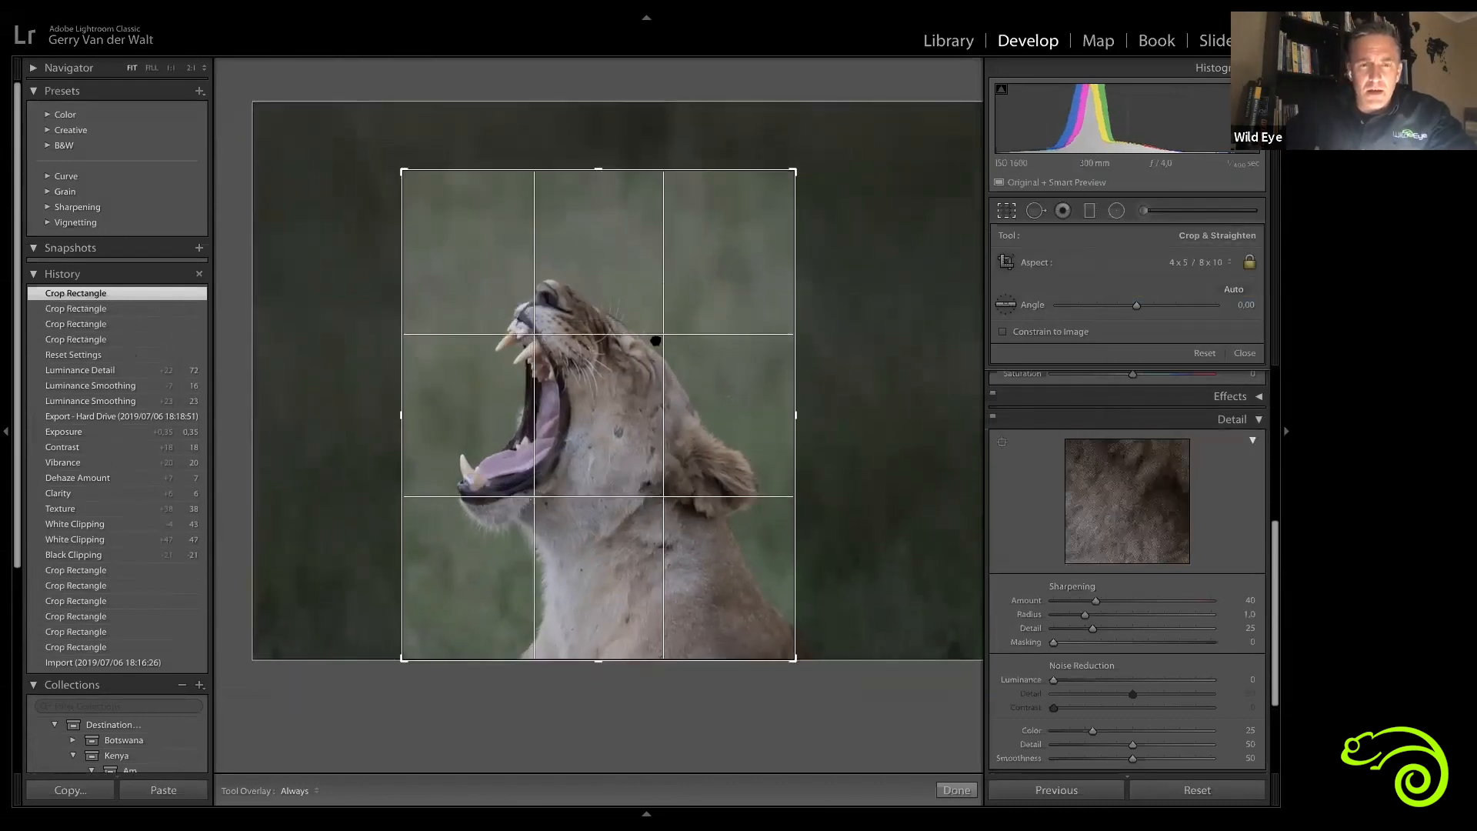
pyautogui.moveTo(656, 340); pyautogui.dragTo(644, 340)
pyautogui.press('Return')
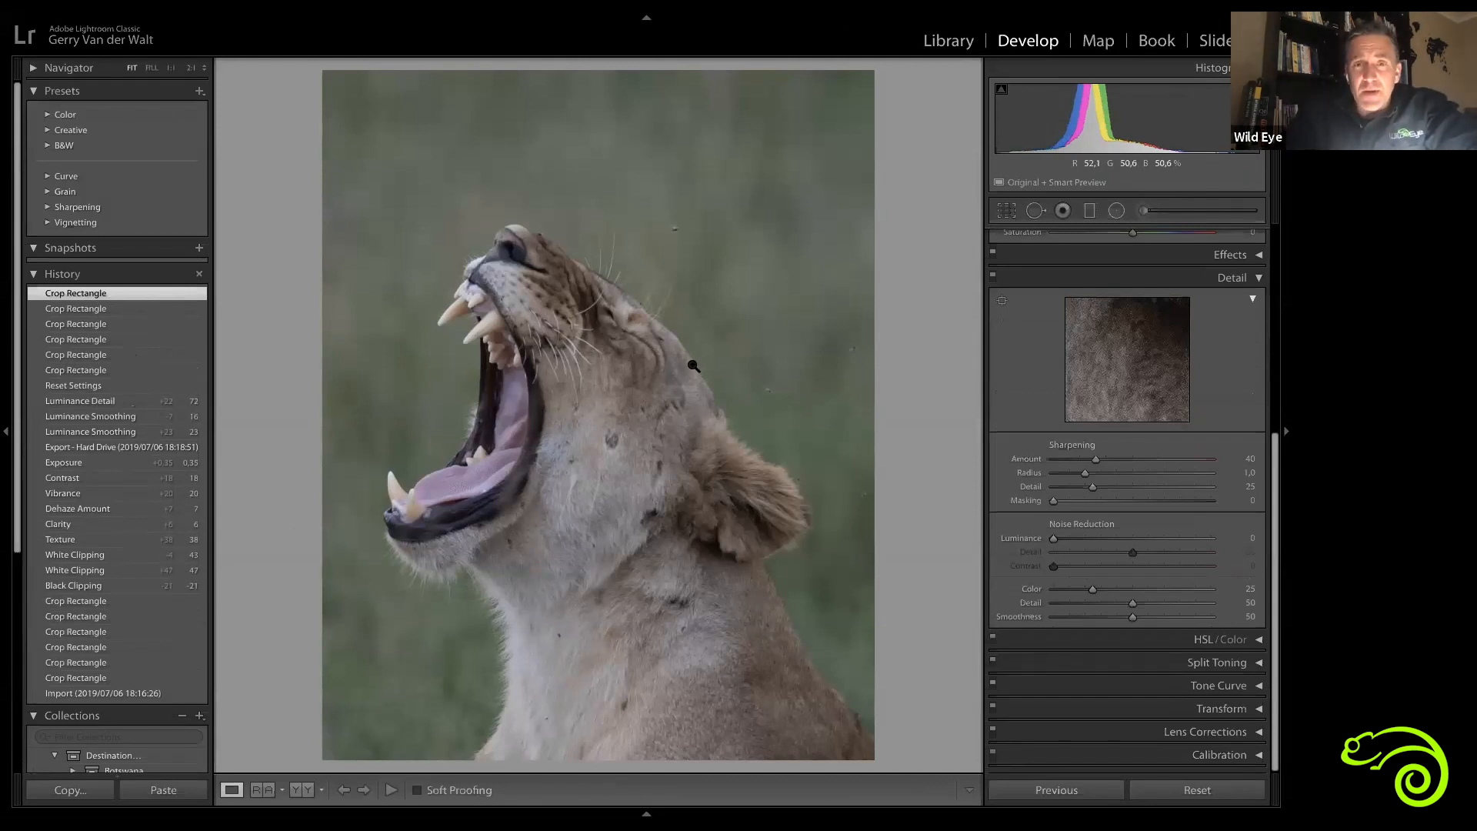
# Step: Zoom to 2:1 on the lioness's whiskers, raise Sharpening Amount to 150 and Radius to 2.8, then reset both sliders
pyautogui.click(703, 333)
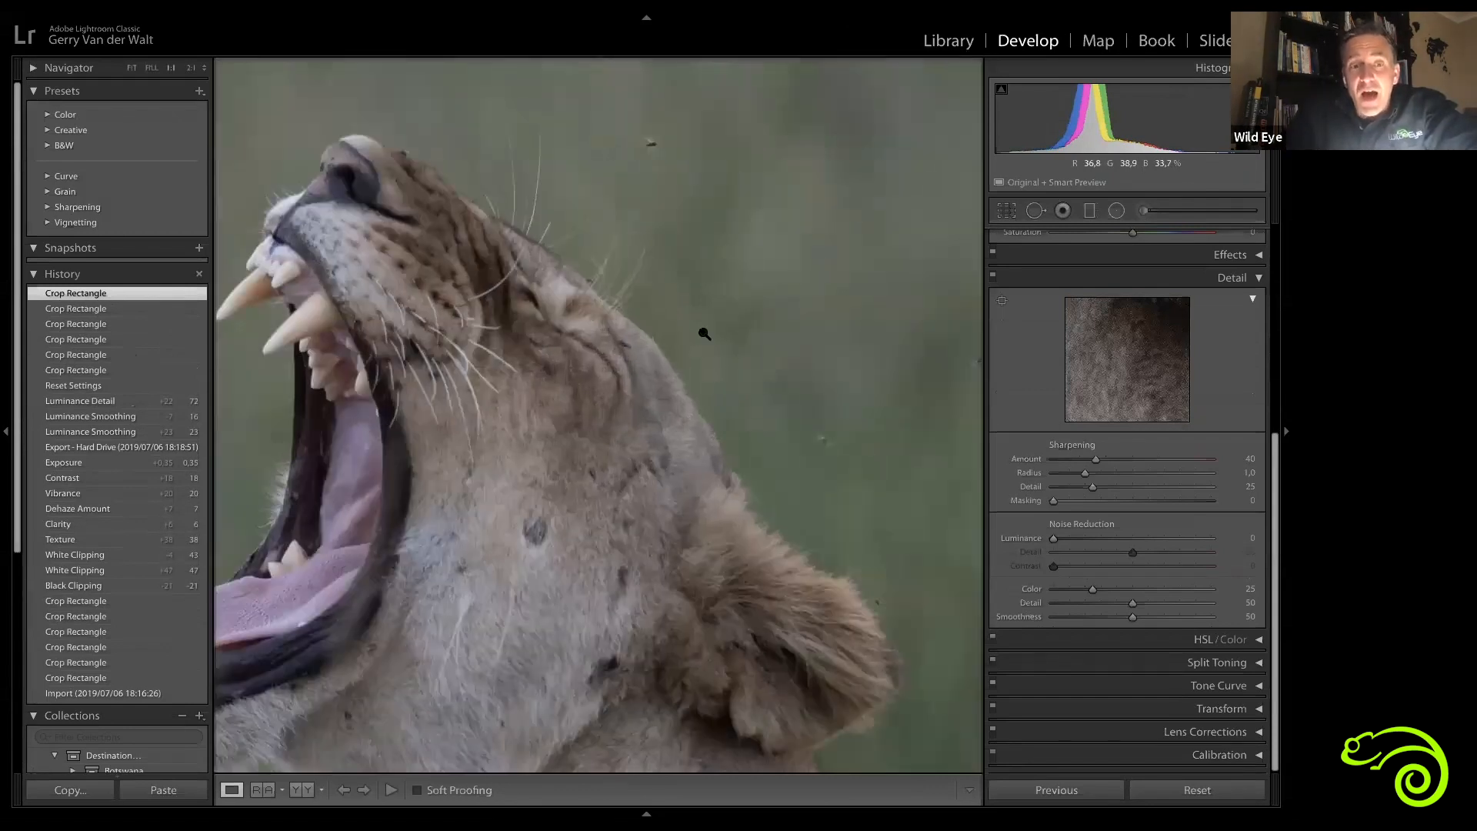
pyautogui.click(590, 460)
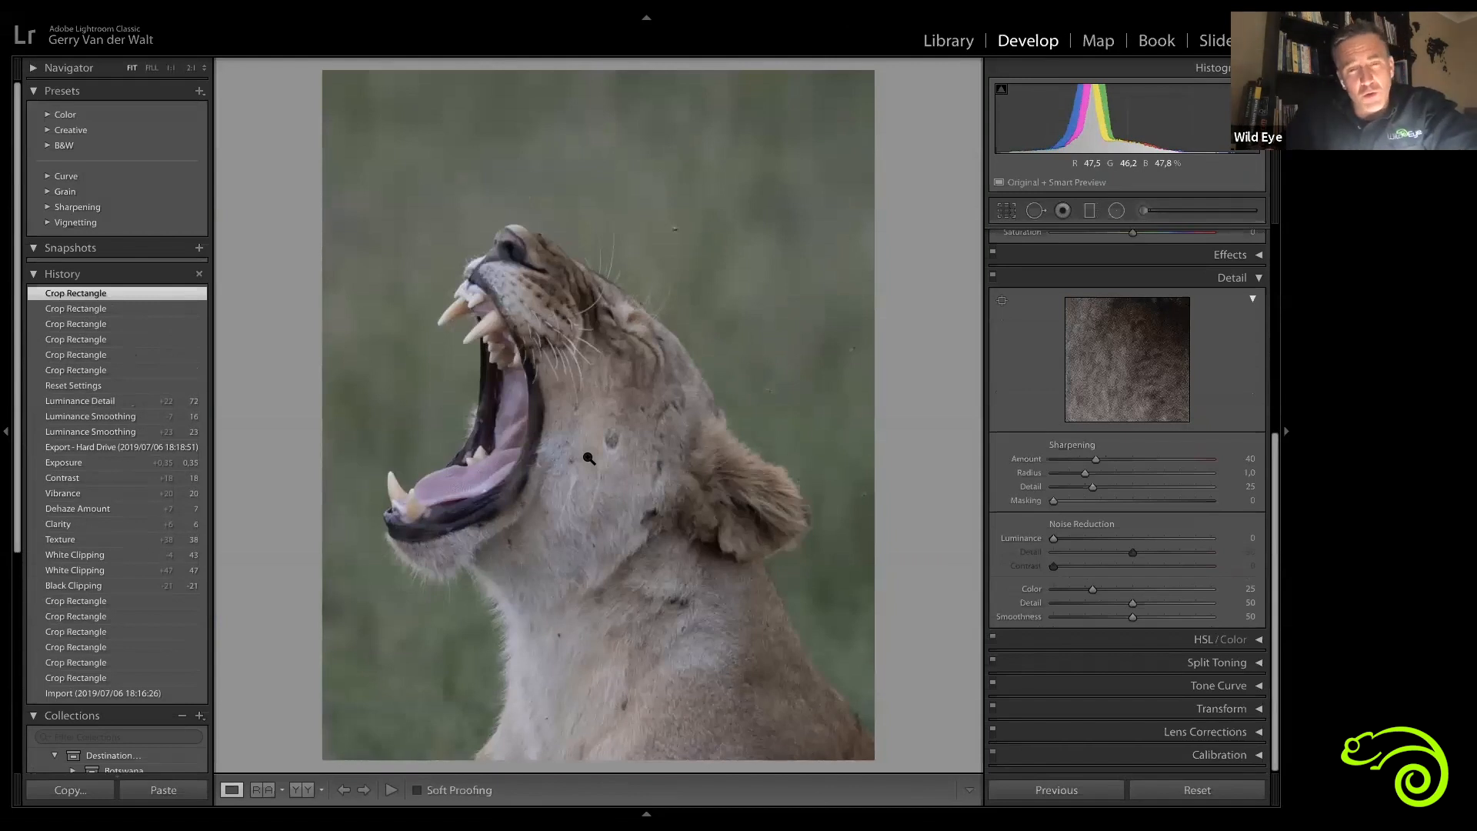
pyautogui.click(624, 344)
pyautogui.moveTo(708, 375); pyautogui.dragTo(695, 172)
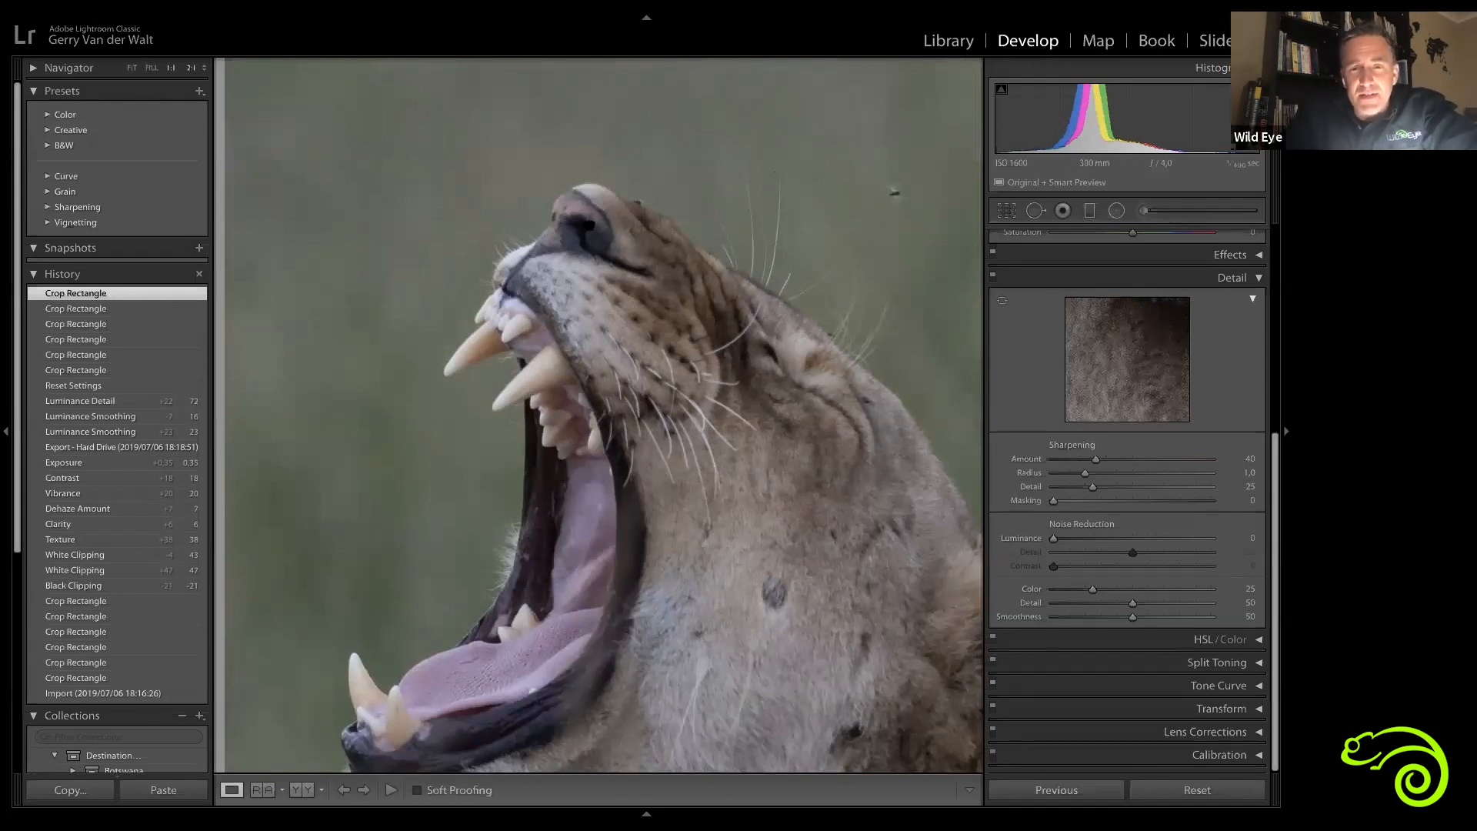
pyautogui.click(772, 359)
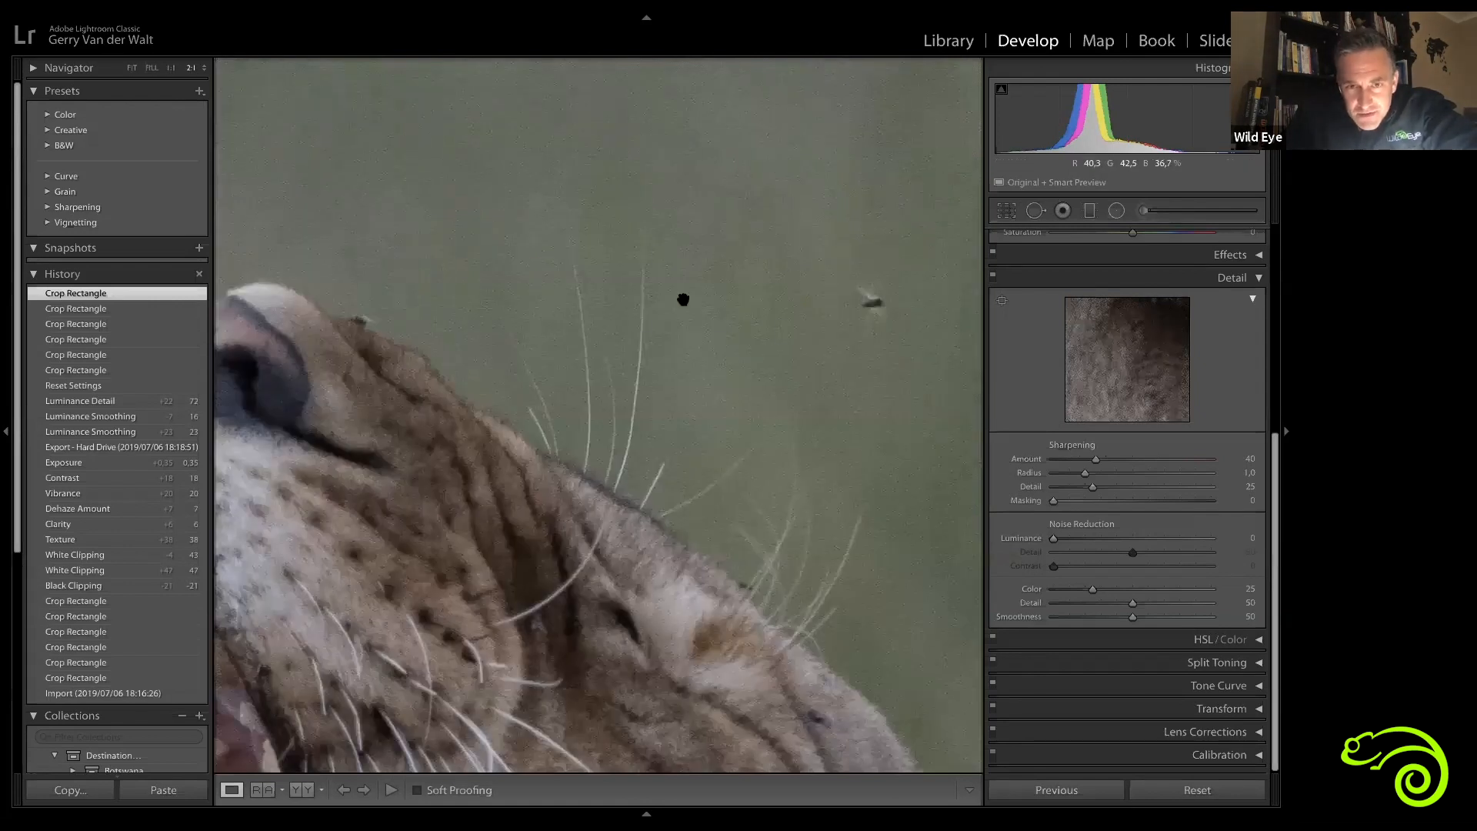
pyautogui.moveTo(656, 278); pyautogui.dragTo(680, 279)
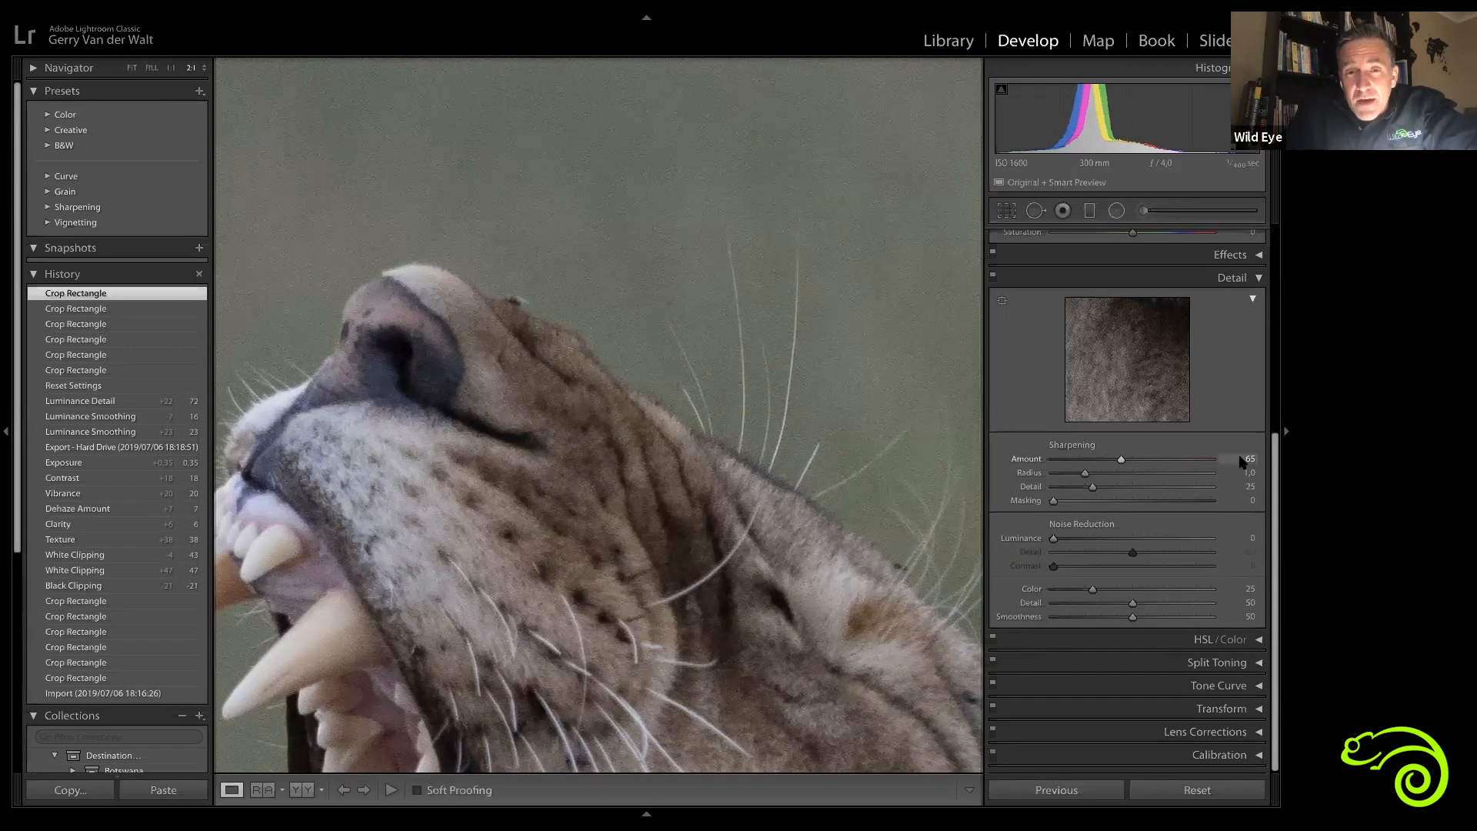
pyautogui.moveTo(1189, 455); pyautogui.dragTo(1215, 458)
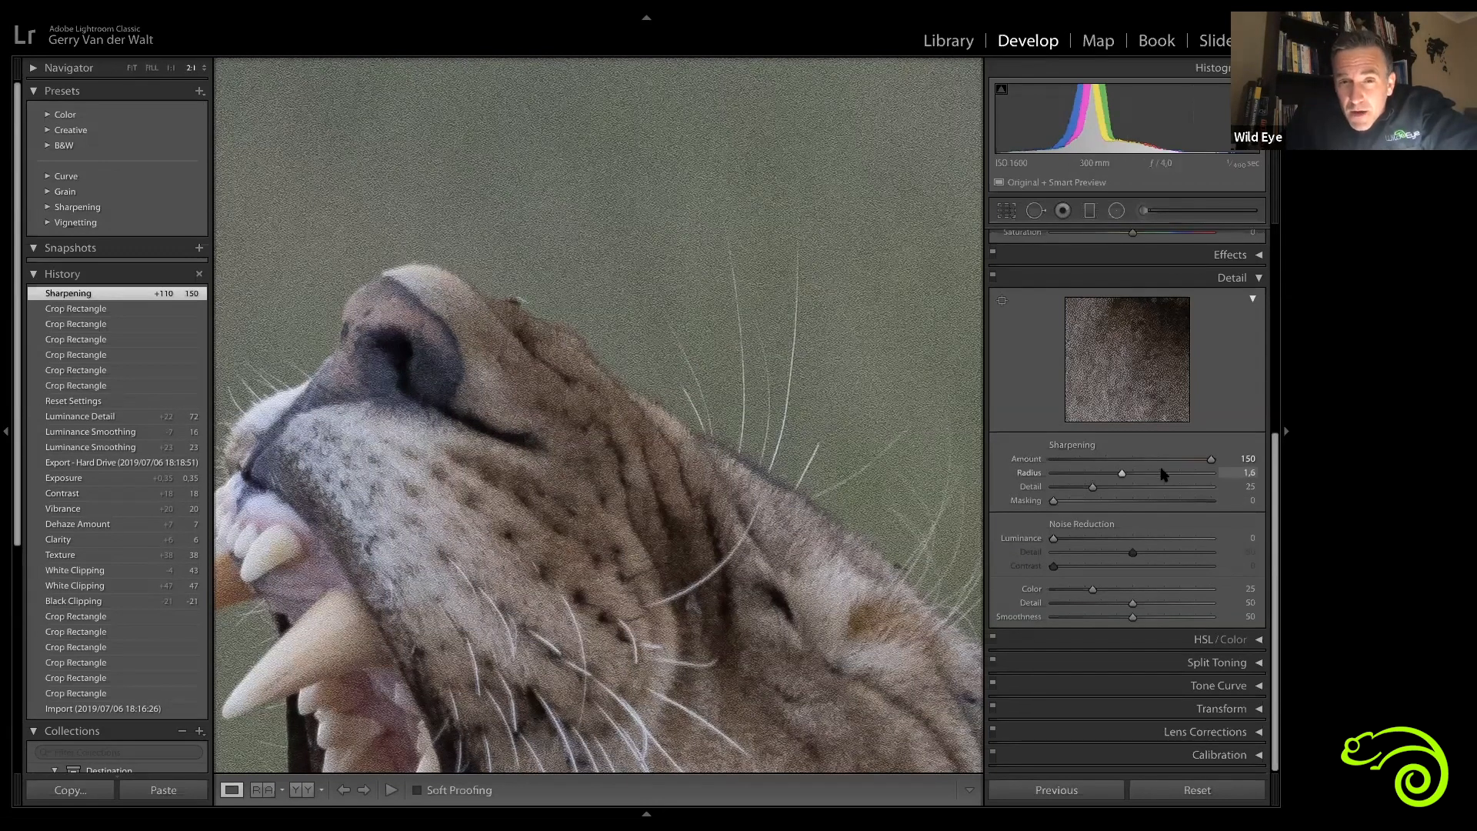
pyautogui.moveTo(1051, 389); pyautogui.dragTo(865, 302)
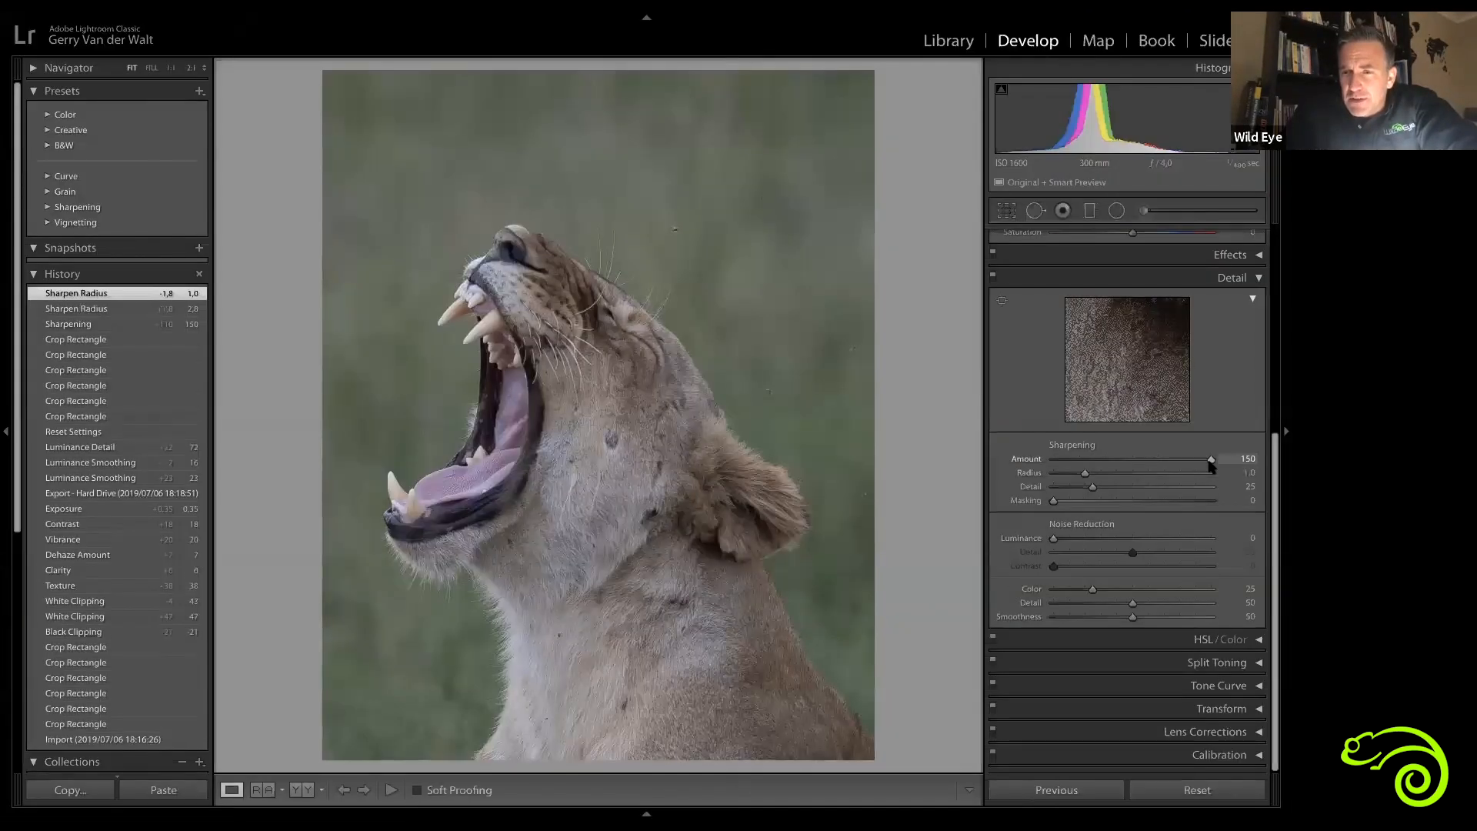
pyautogui.doubleClick(1211, 460)
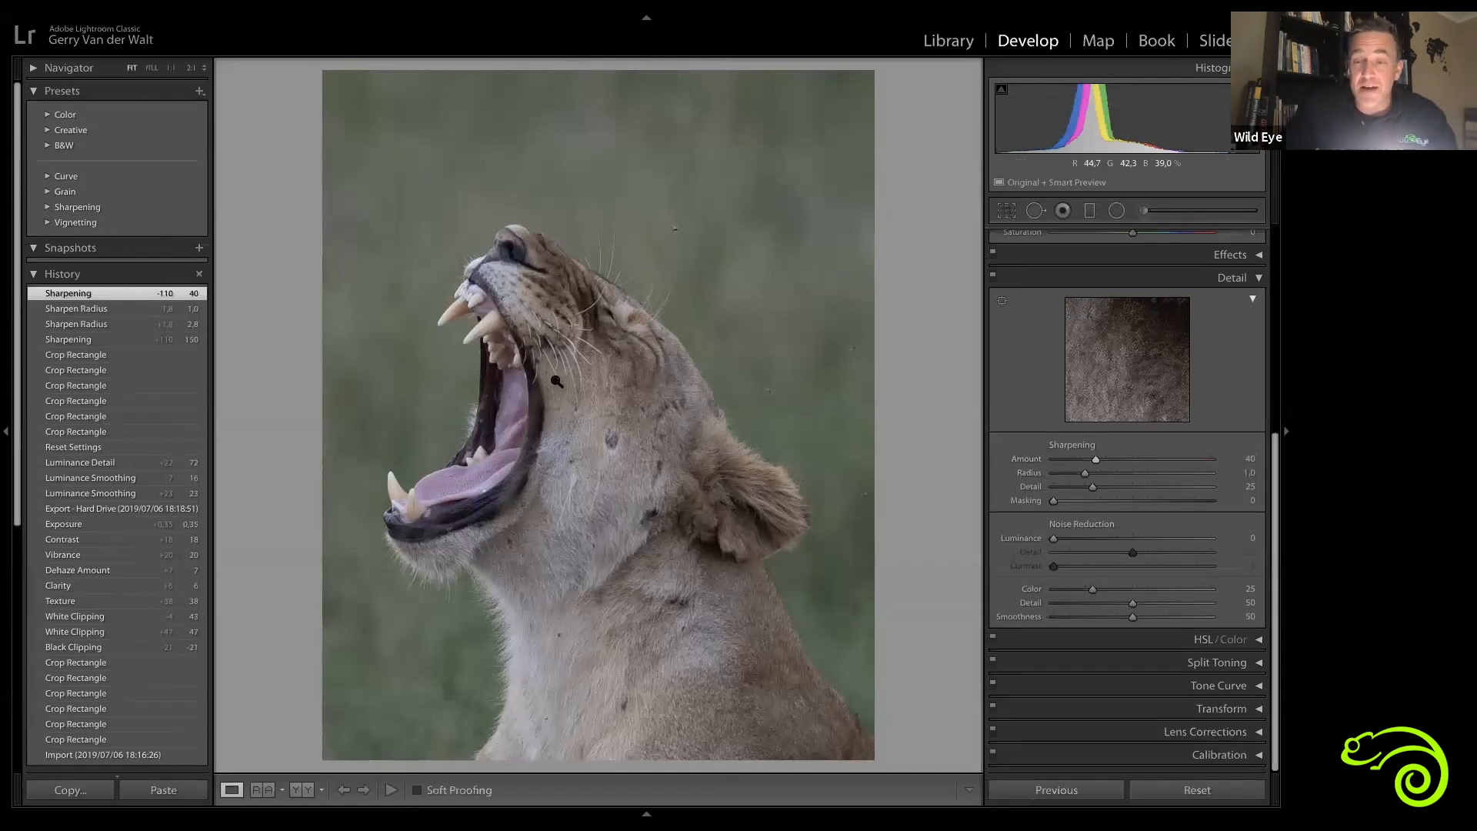
# Step: Preview the edge mask while setting the Sharpening Masking slider to 80
pyautogui.click(568, 261)
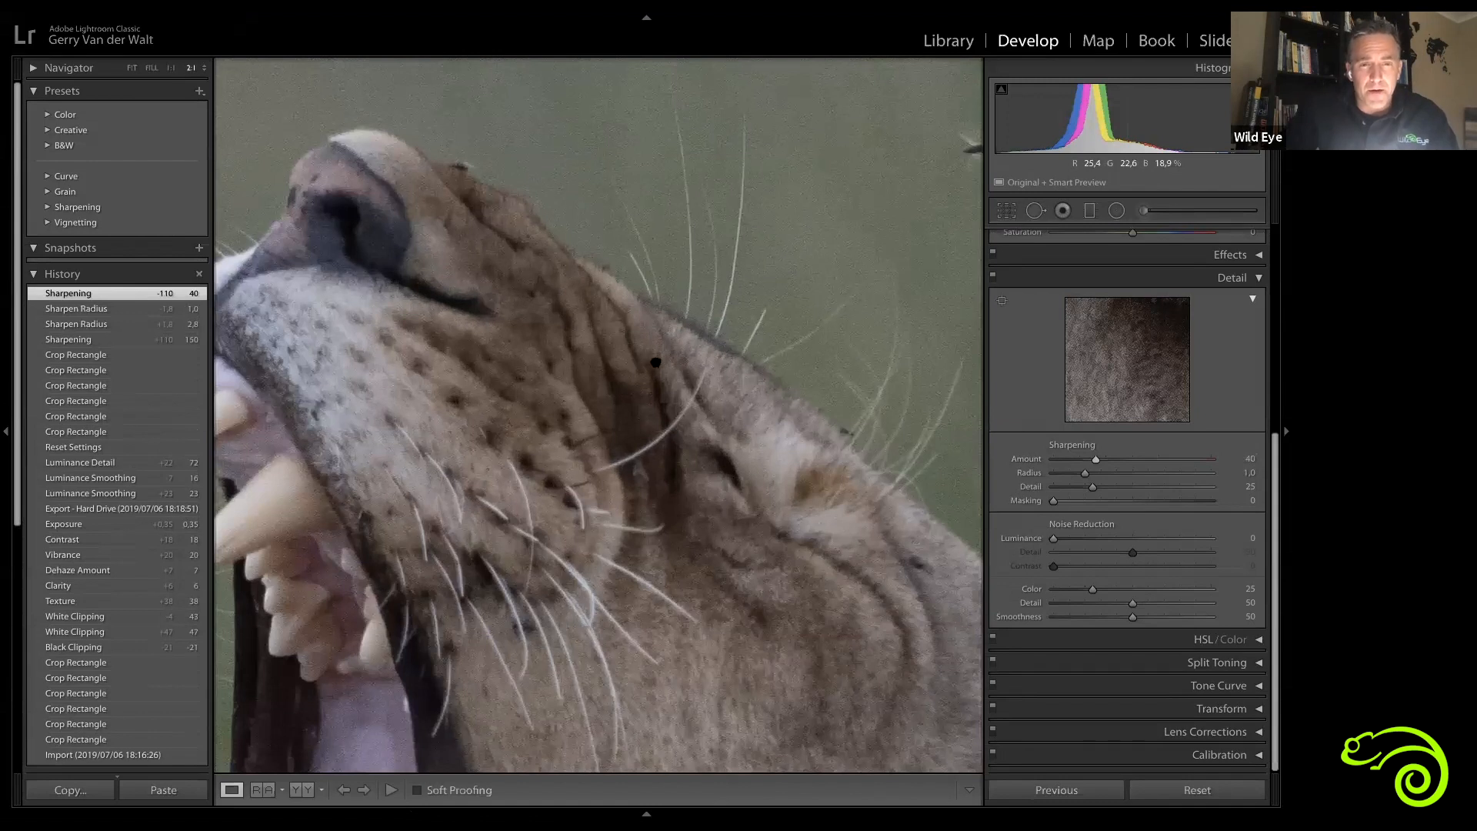
pyautogui.moveTo(656, 361); pyautogui.dragTo(674, 347)
pyautogui.moveTo(687, 398); pyautogui.dragTo(649, 447)
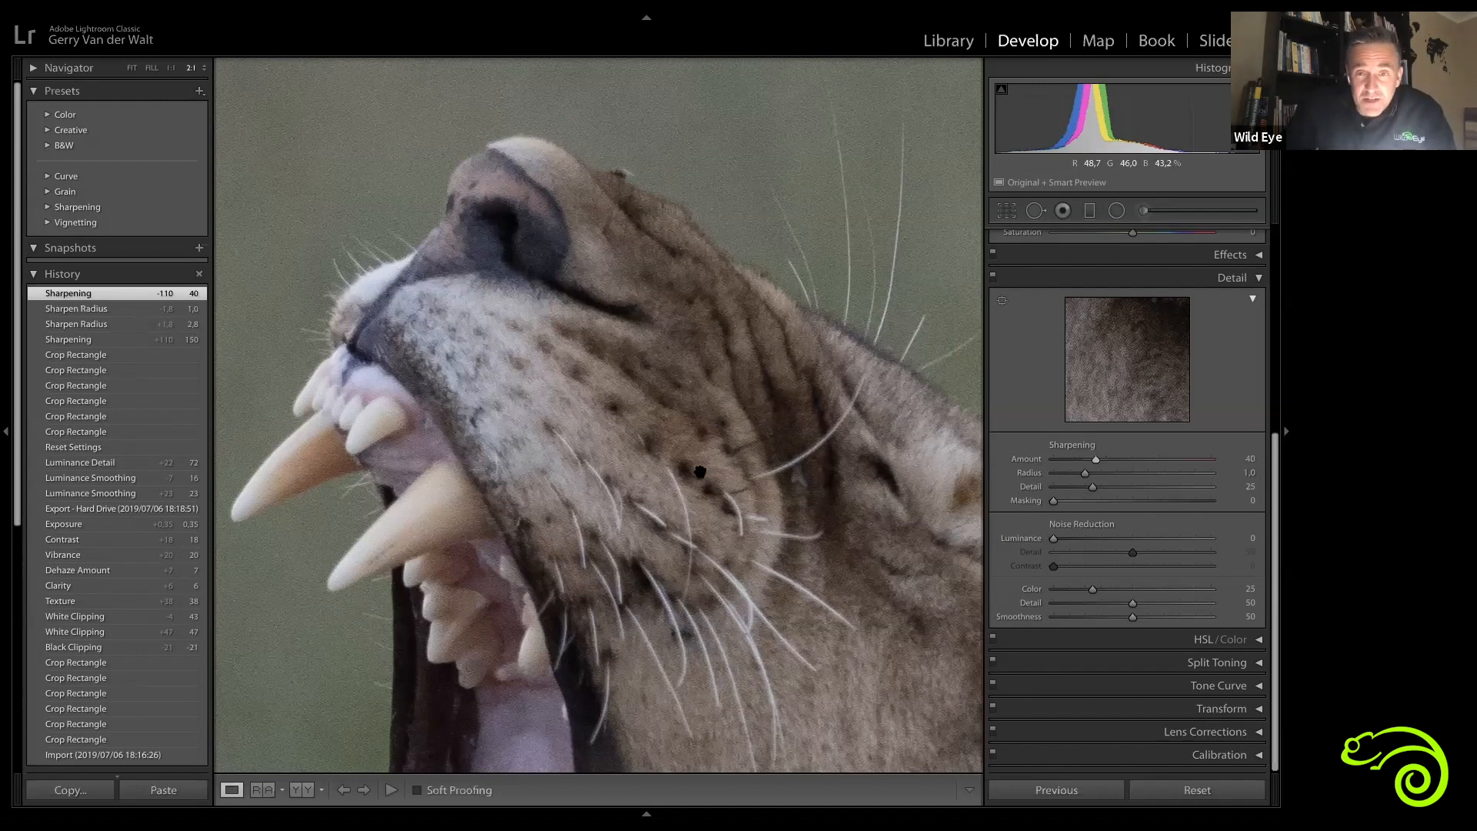
pyautogui.click(746, 398)
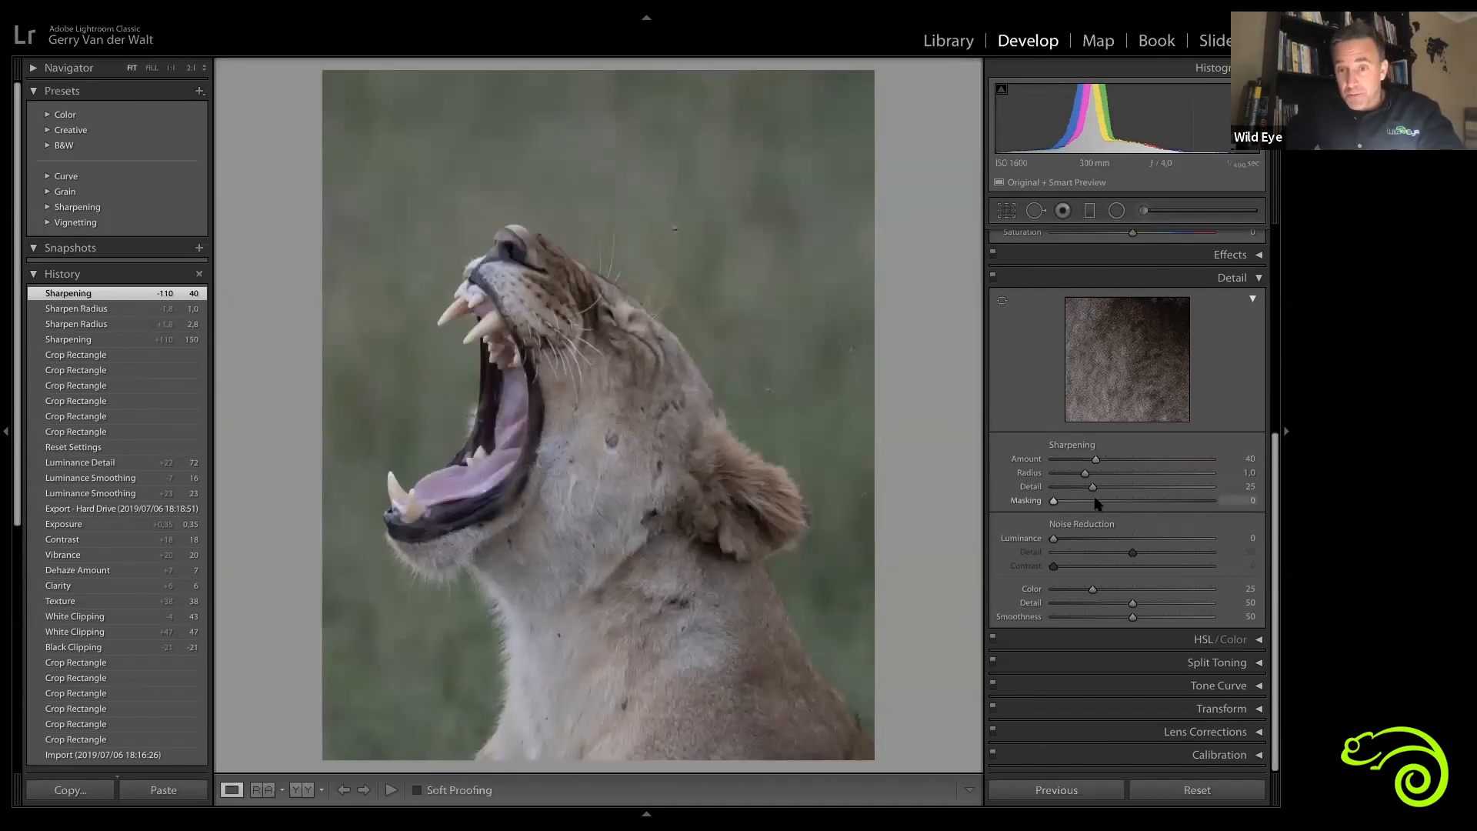
pyautogui.moveTo(1055, 501); pyautogui.dragTo(1119, 506)
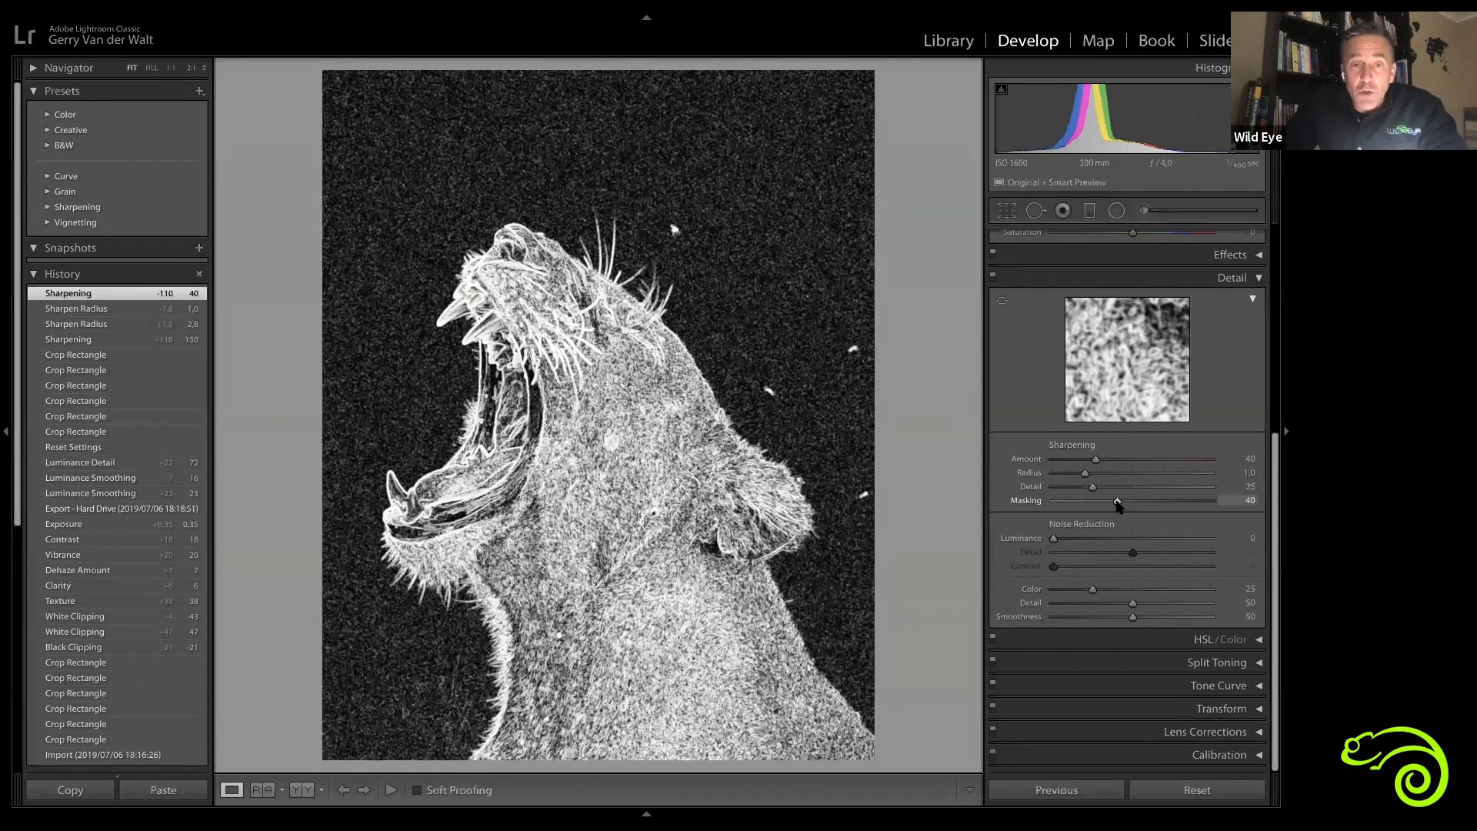
pyautogui.moveTo(1118, 504); pyautogui.dragTo(1181, 504)
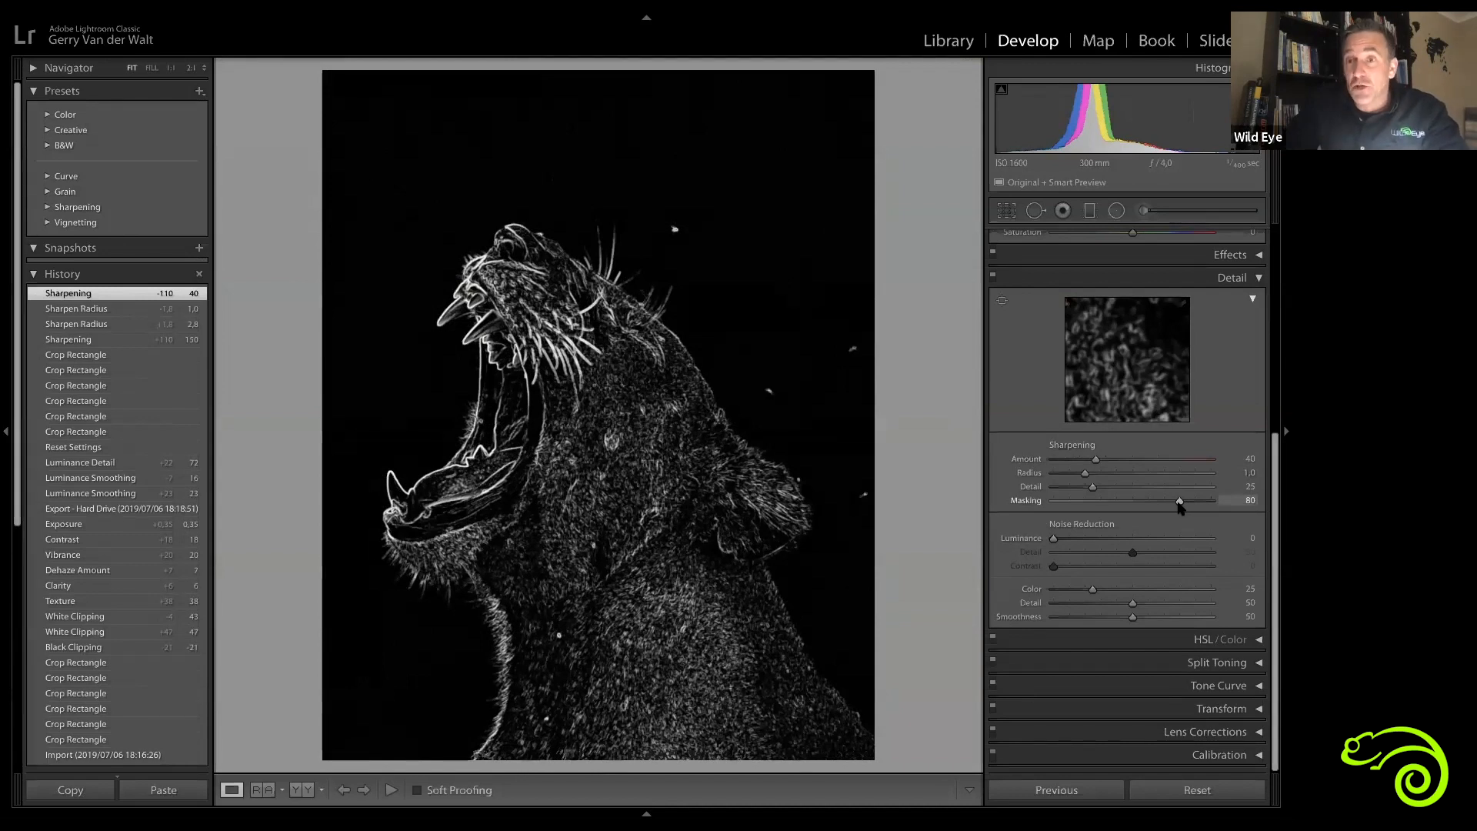
pyautogui.moveTo(1076, 539); pyautogui.dragTo(1075, 539)
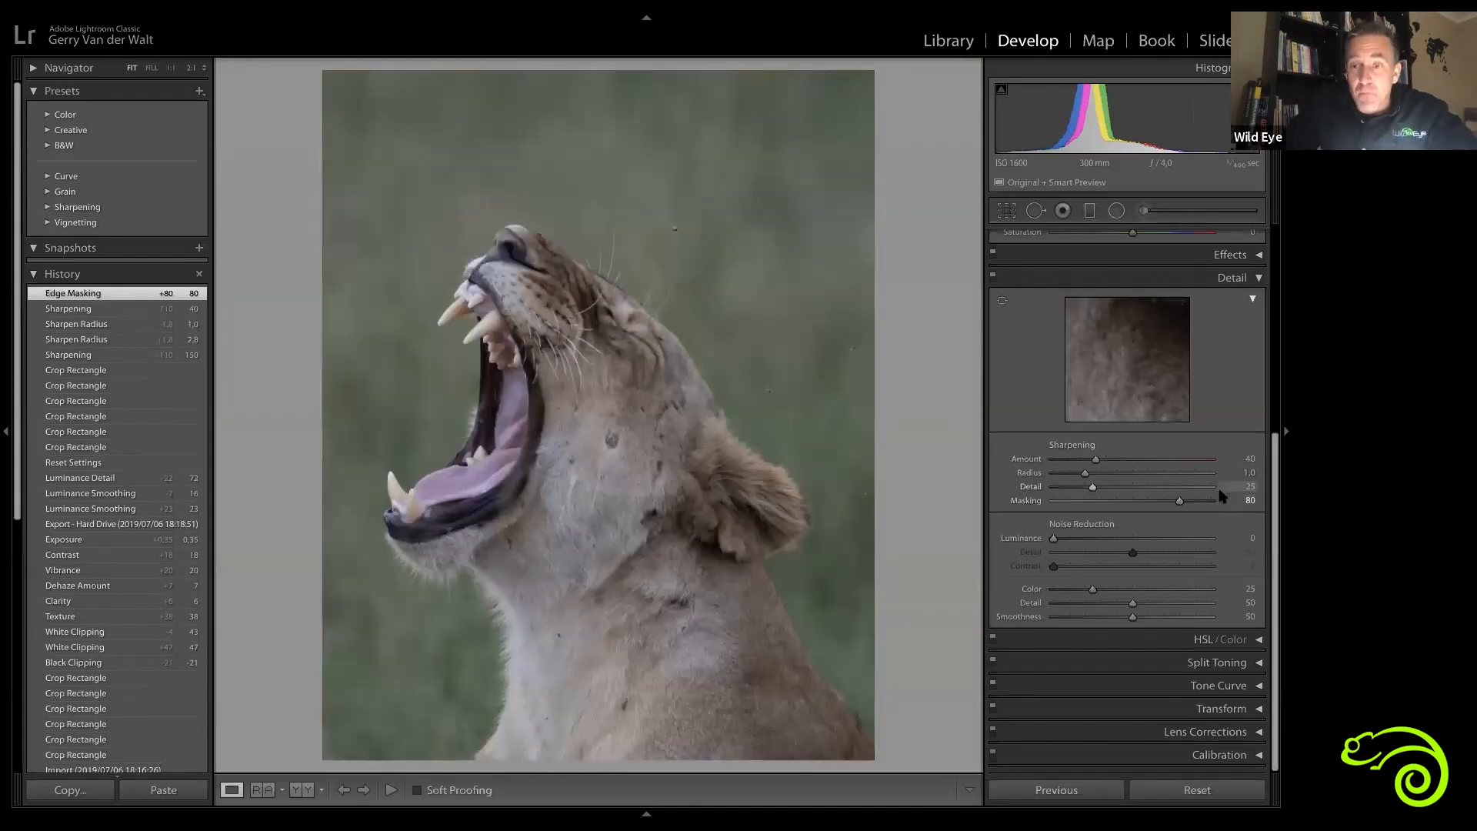
# Step: Zoom into the lioness's muzzle with the left panel hidden to inspect the masked sharpening
pyautogui.click(494, 245)
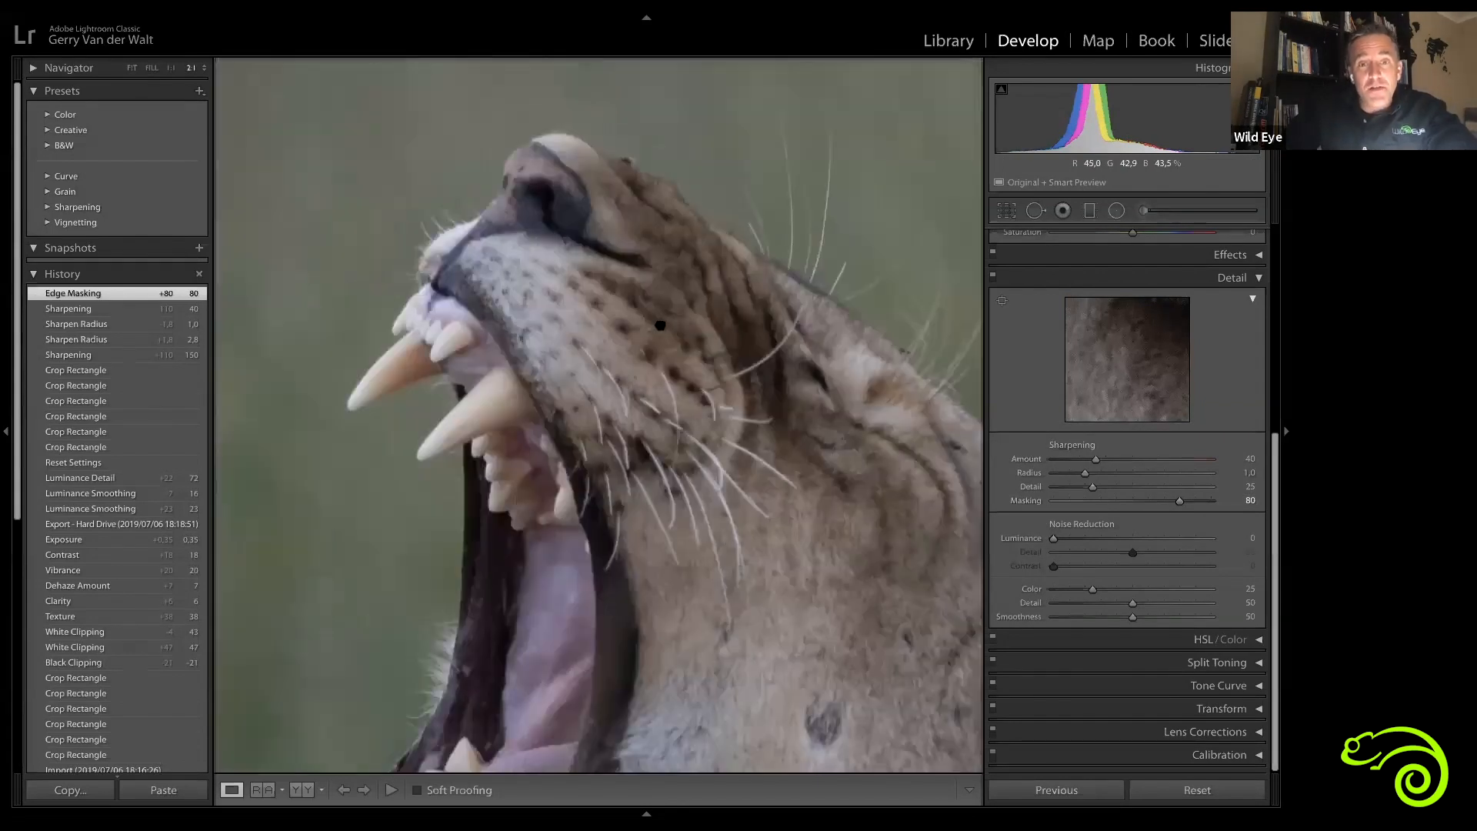
pyautogui.click(13, 462)
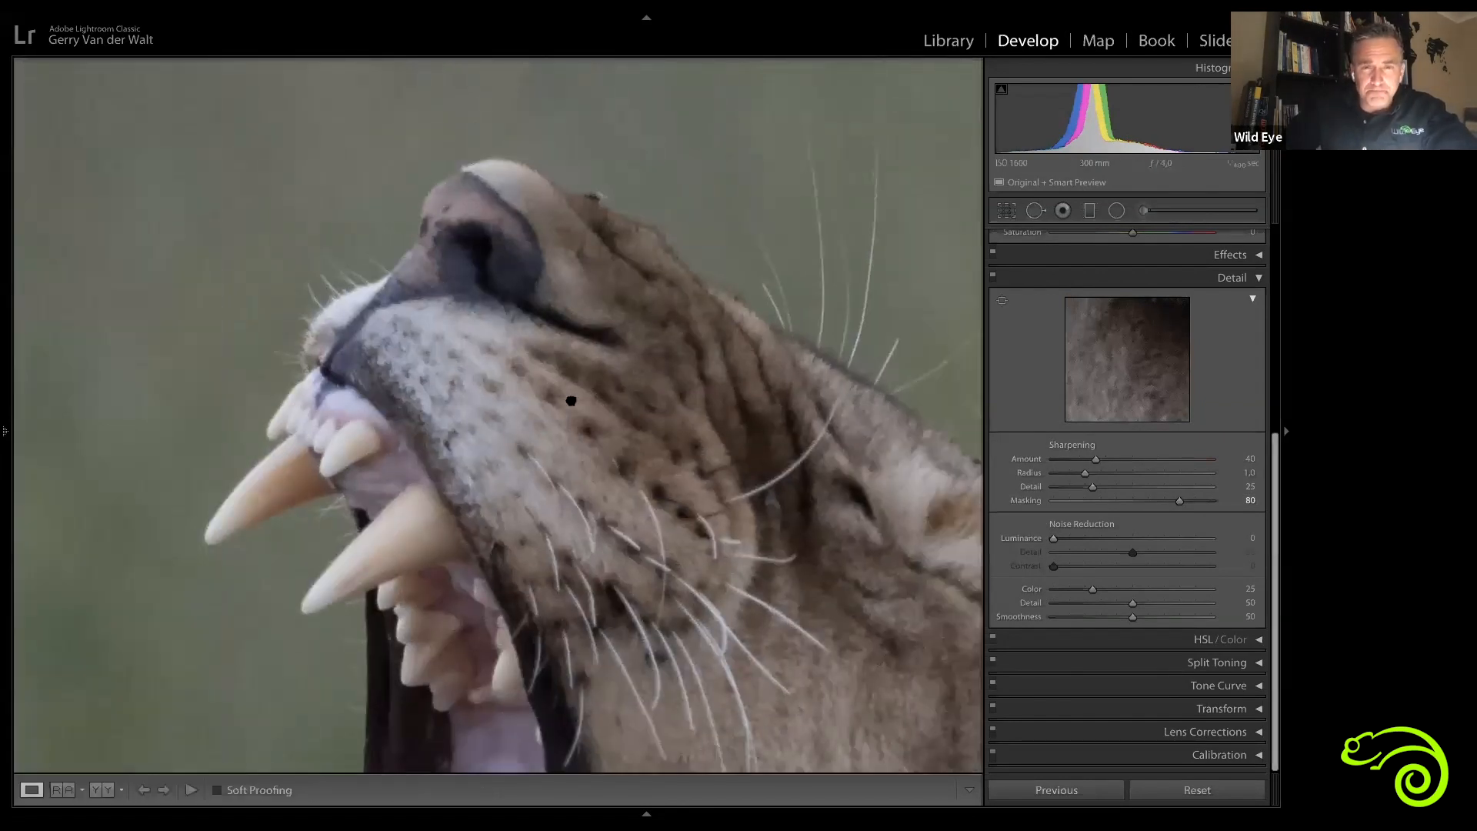
pyautogui.moveTo(554, 381); pyautogui.dragTo(421, 369)
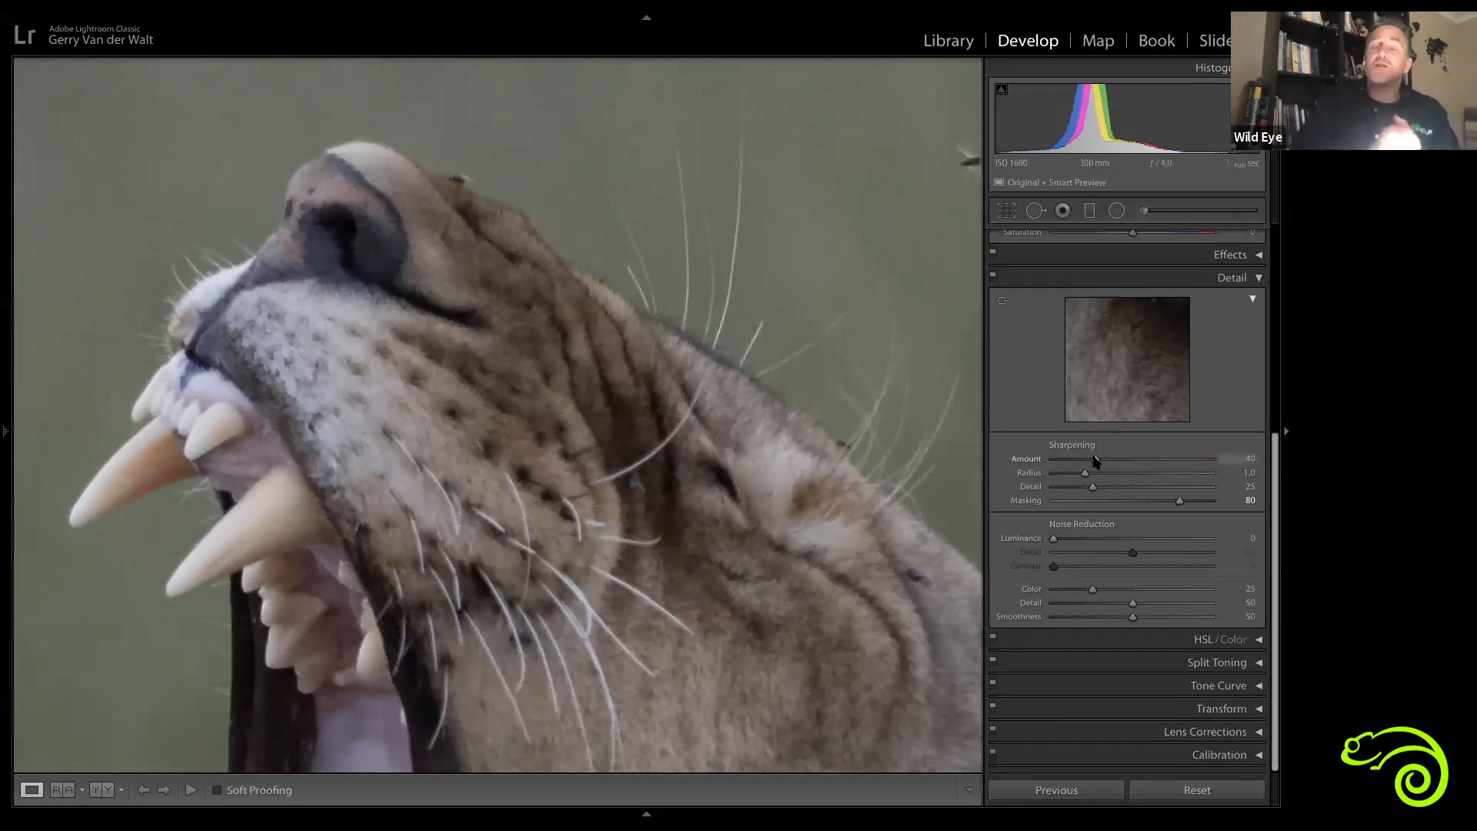
pyautogui.press('alt')
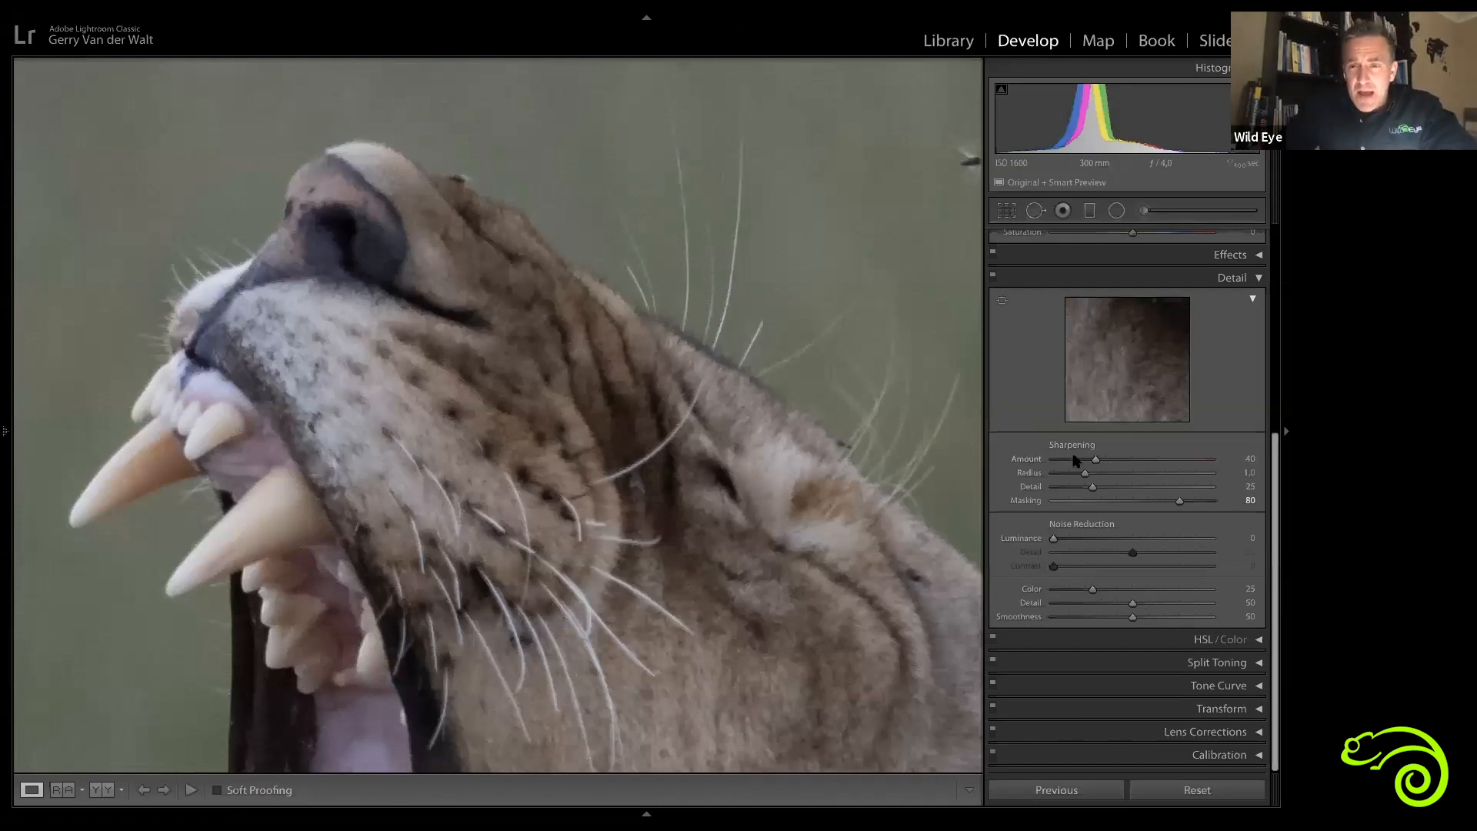
# Step: Preview sharpening in grayscale while setting the Sharpening Amount to 88
pyautogui.press('alt')
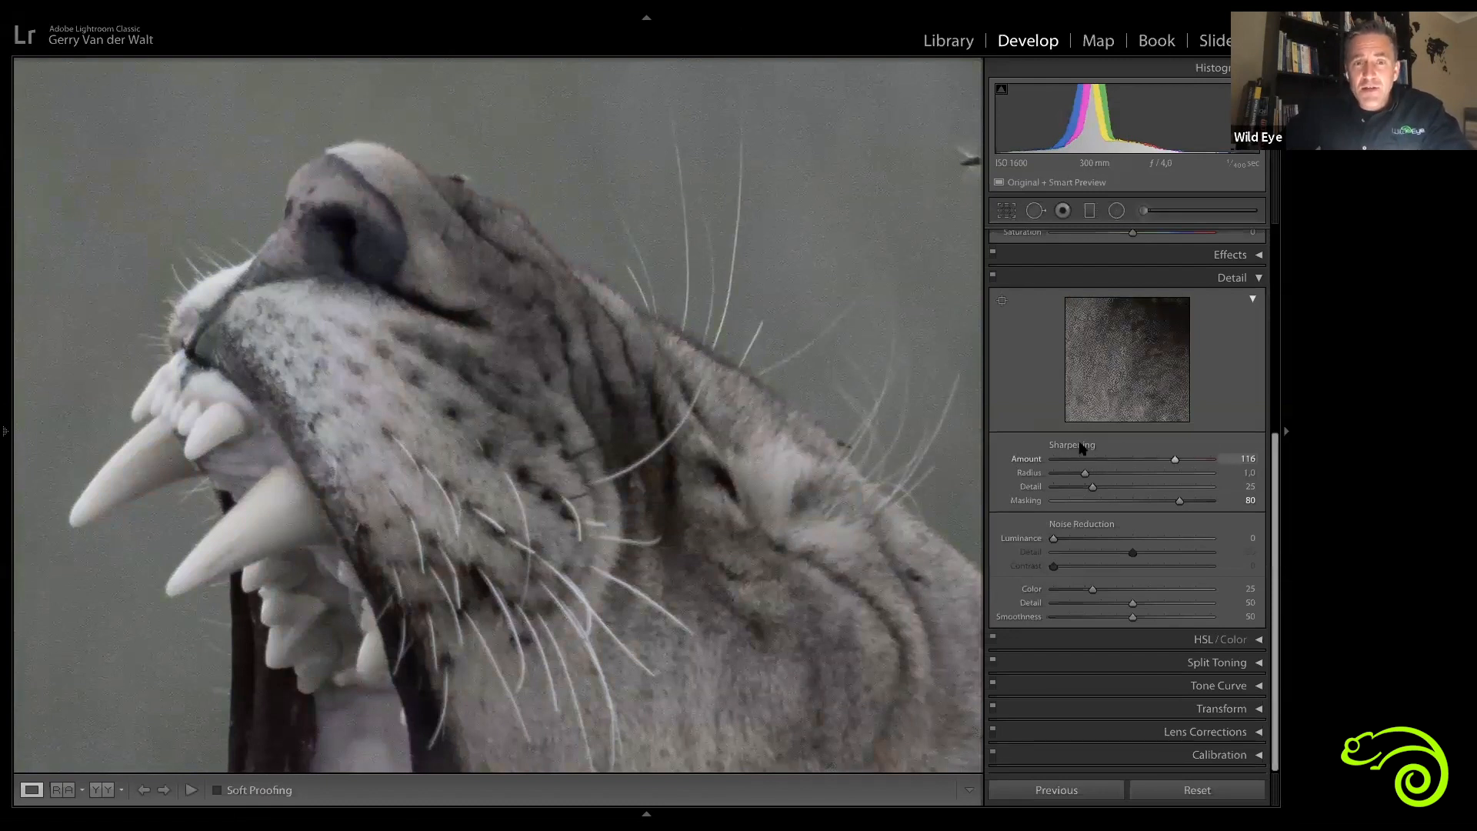
pyautogui.moveTo(1241, 467)
pyautogui.mouseDown()
pyautogui.moveTo(1111, 462)
pyautogui.moveTo(1216, 470)
pyautogui.mouseUp()
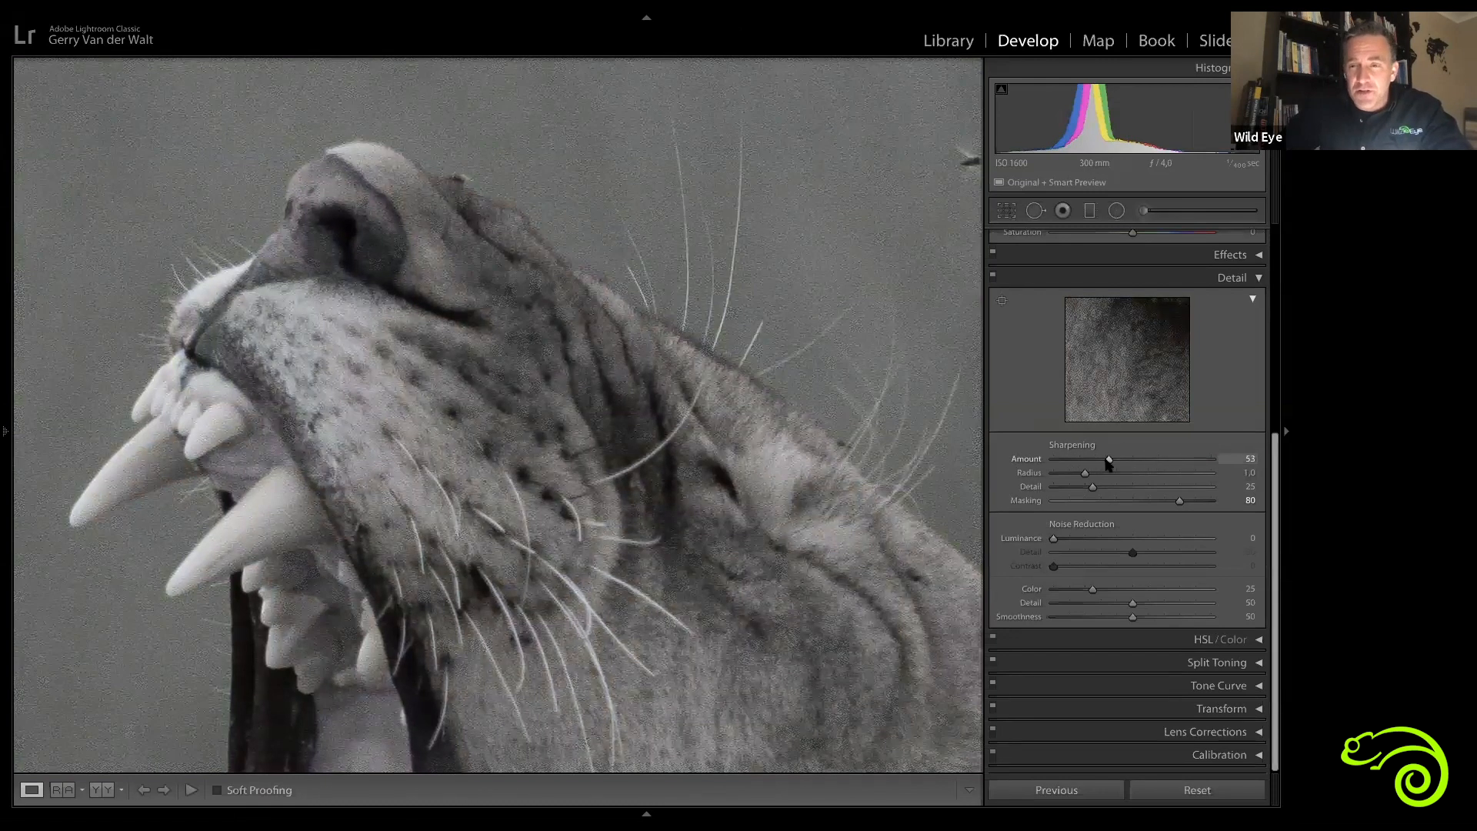
pyautogui.moveTo(1094, 463); pyautogui.dragTo(1108, 464)
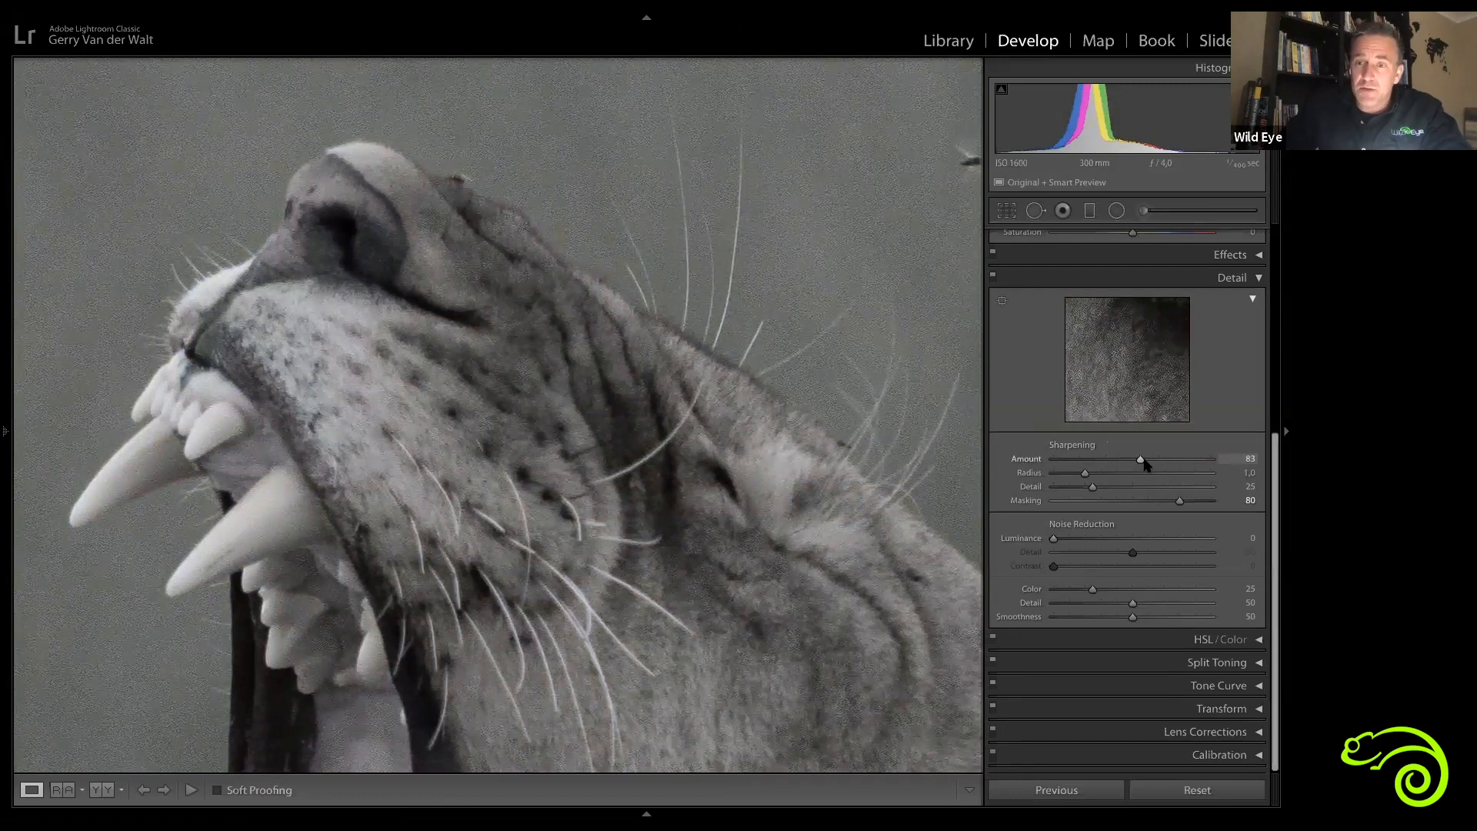
# Step: Switch the Detail panel off and on repeatedly to compare the lioness with and without sharpening
pyautogui.click(993, 277)
pyautogui.click(993, 277)
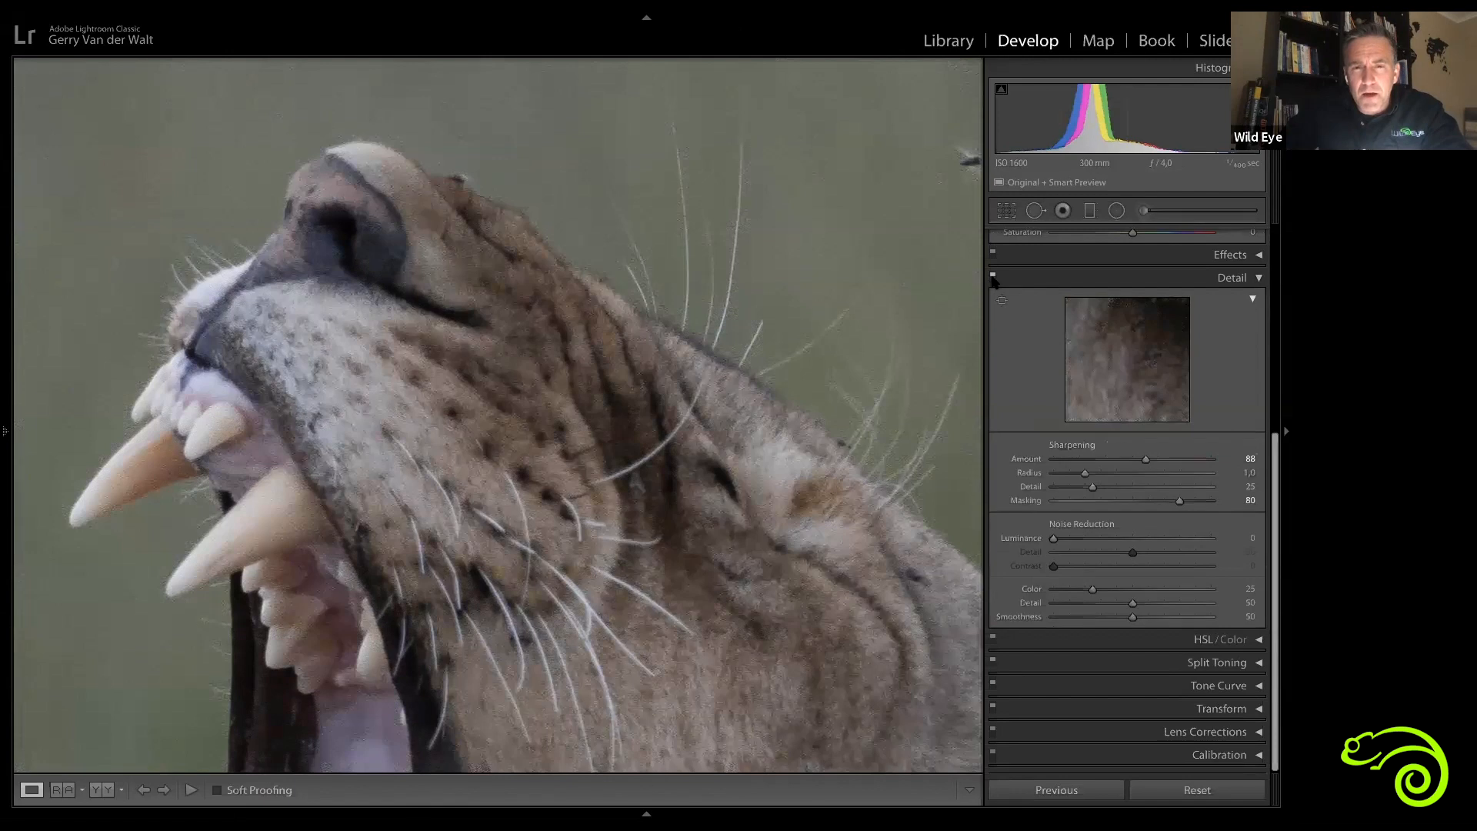
pyautogui.click(993, 277)
pyautogui.click(993, 277)
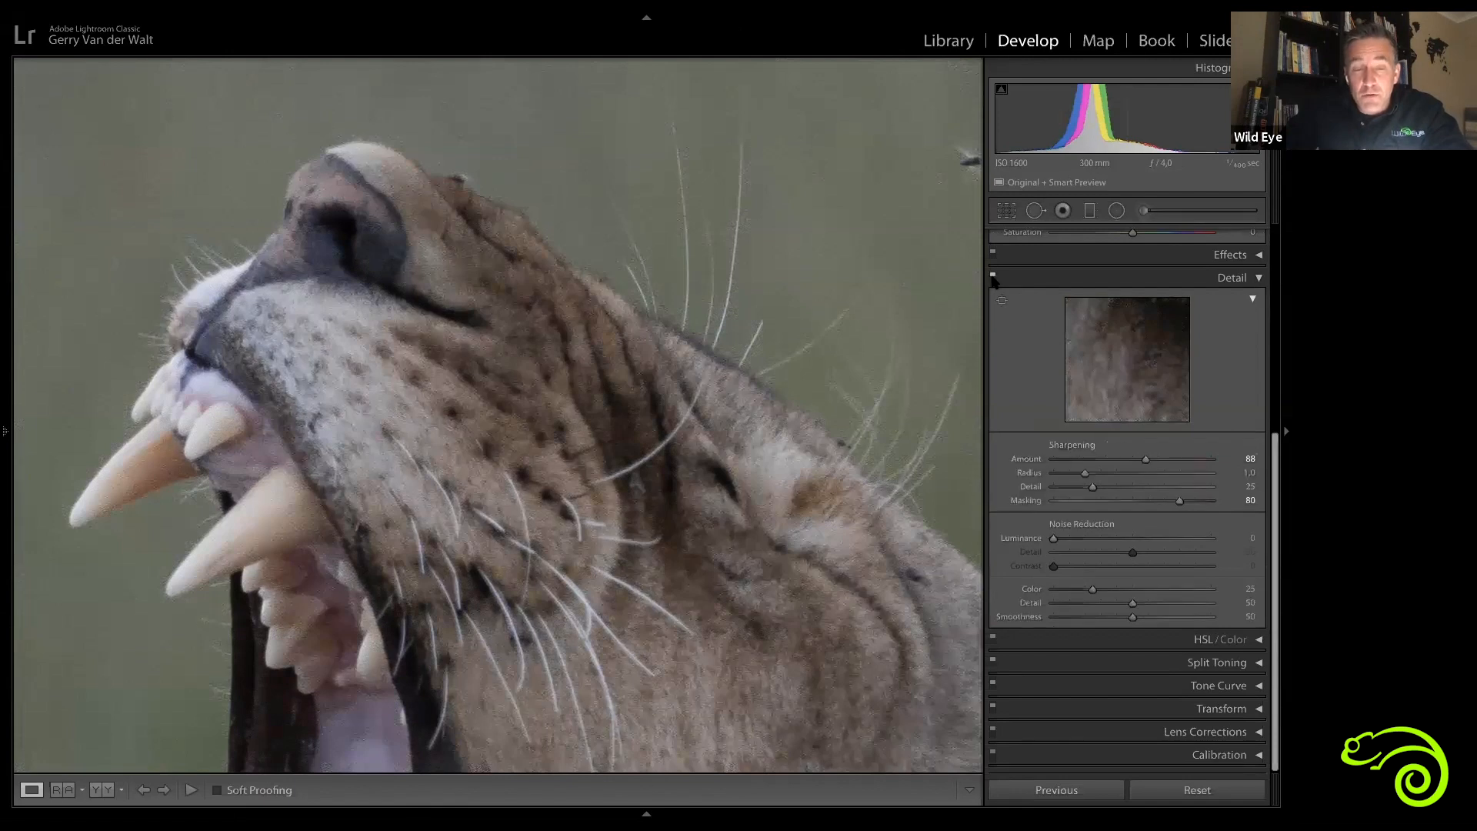
pyautogui.click(993, 277)
pyautogui.click(993, 277)
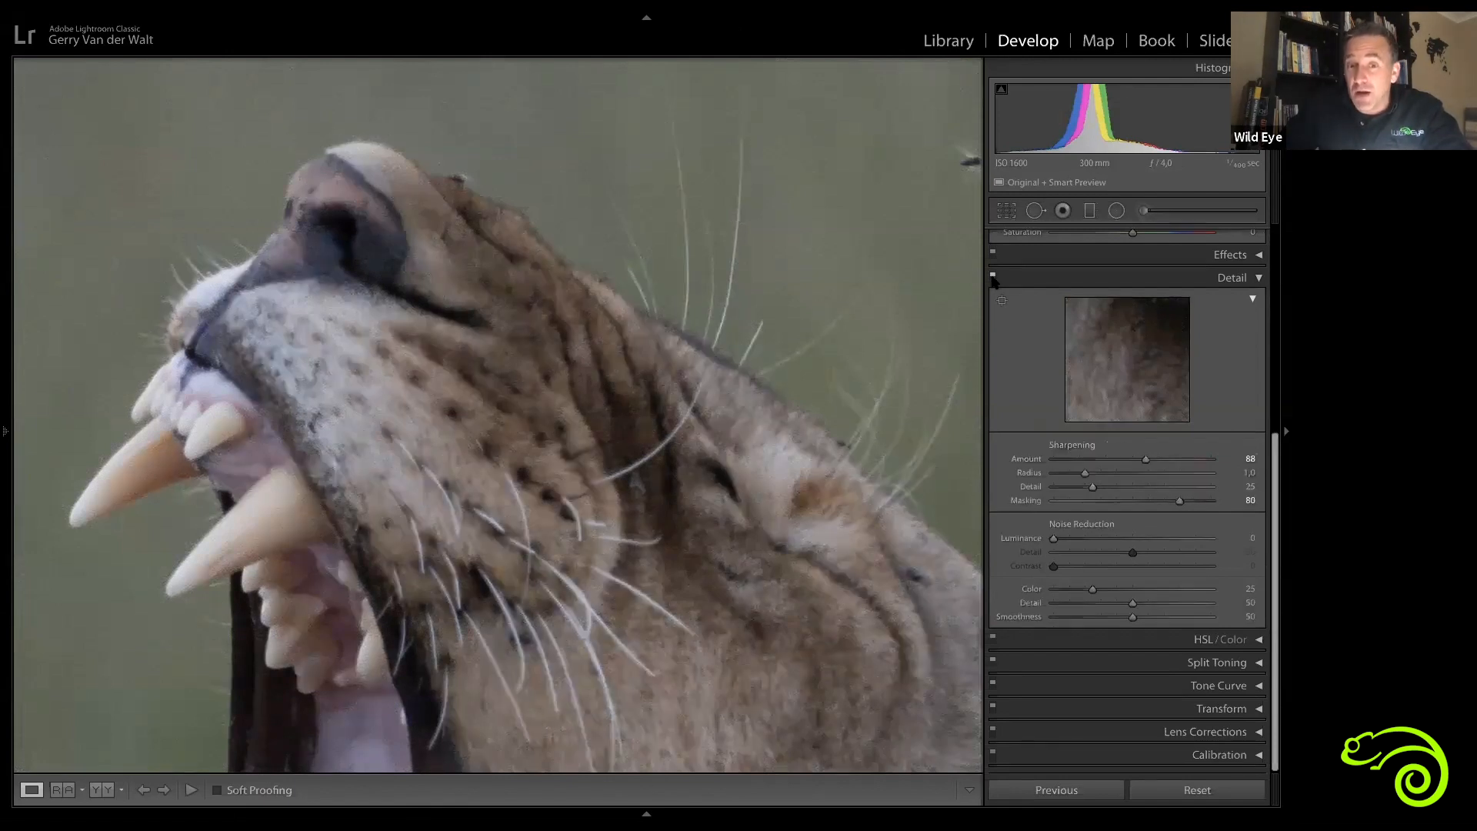
pyautogui.click(993, 277)
pyautogui.click(993, 277)
pyautogui.click(993, 277)
pyautogui.click(992, 277)
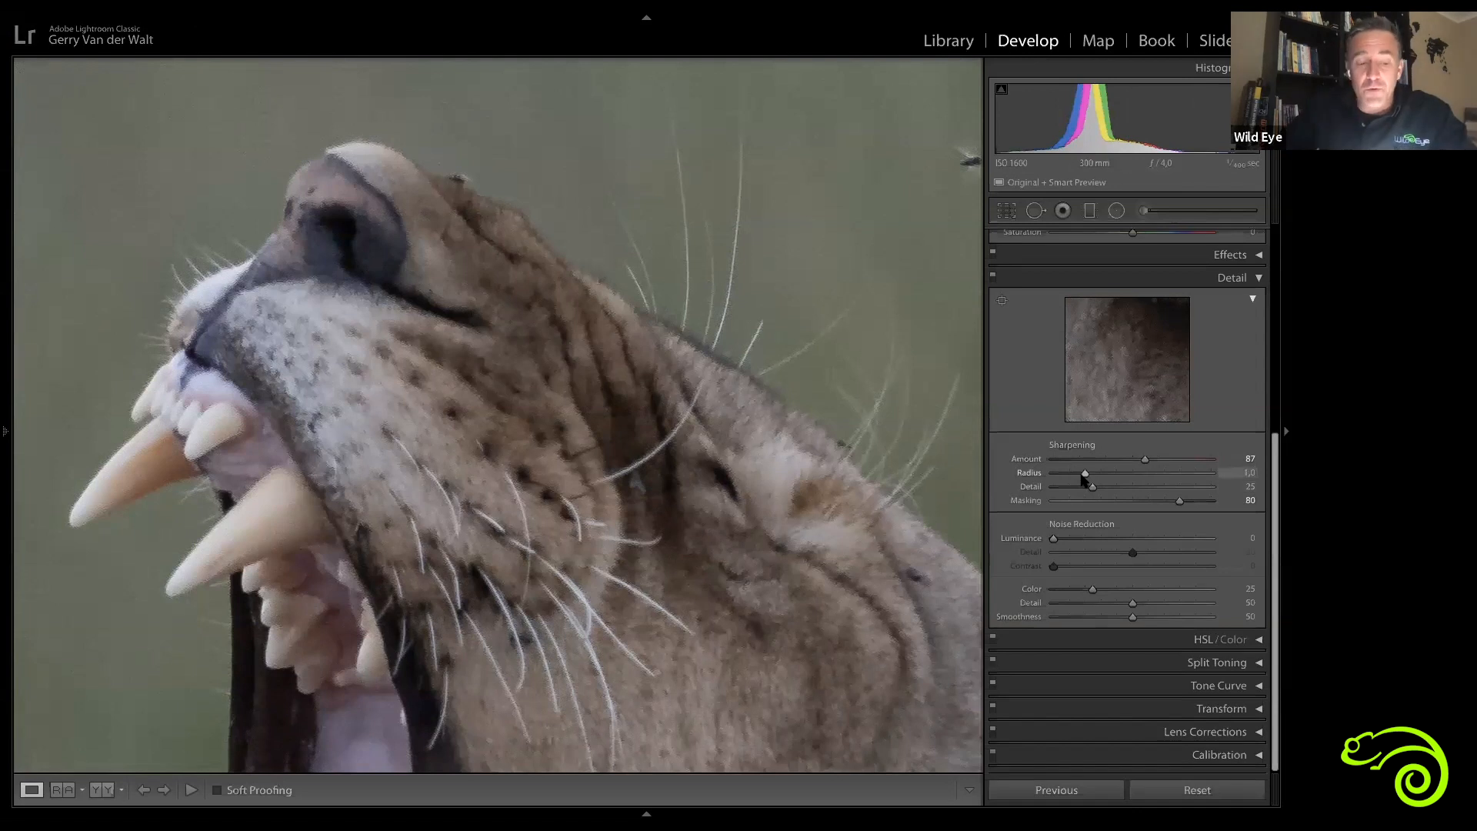
# Step: Preview the Sharpening Radius in grayscale, sweeping it up to 3.0, and set it to 1.4
pyautogui.press('alt')
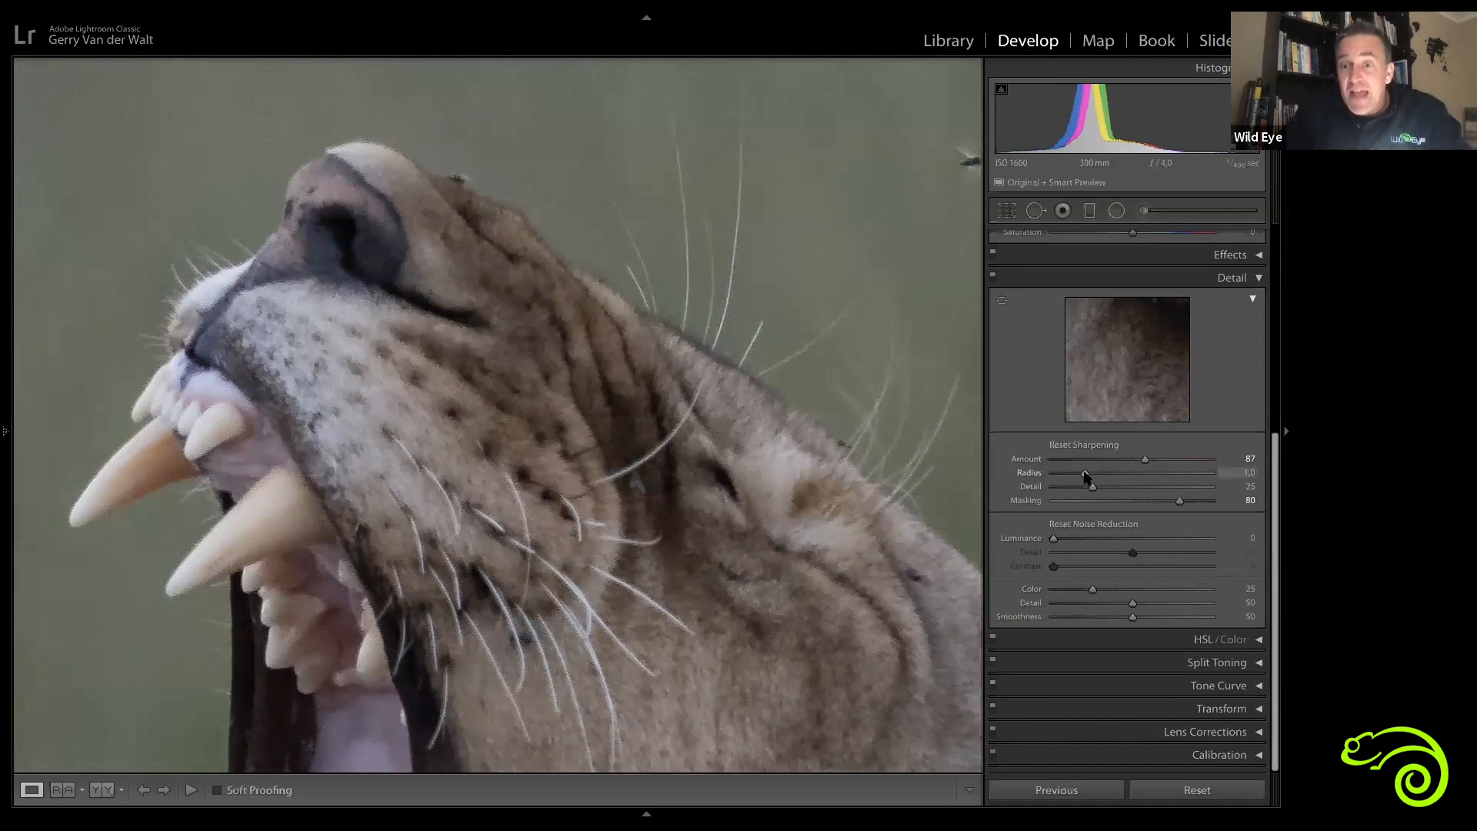
pyautogui.keyDown('alt'); pyautogui.click(1085, 474); pyautogui.keyUp('alt')
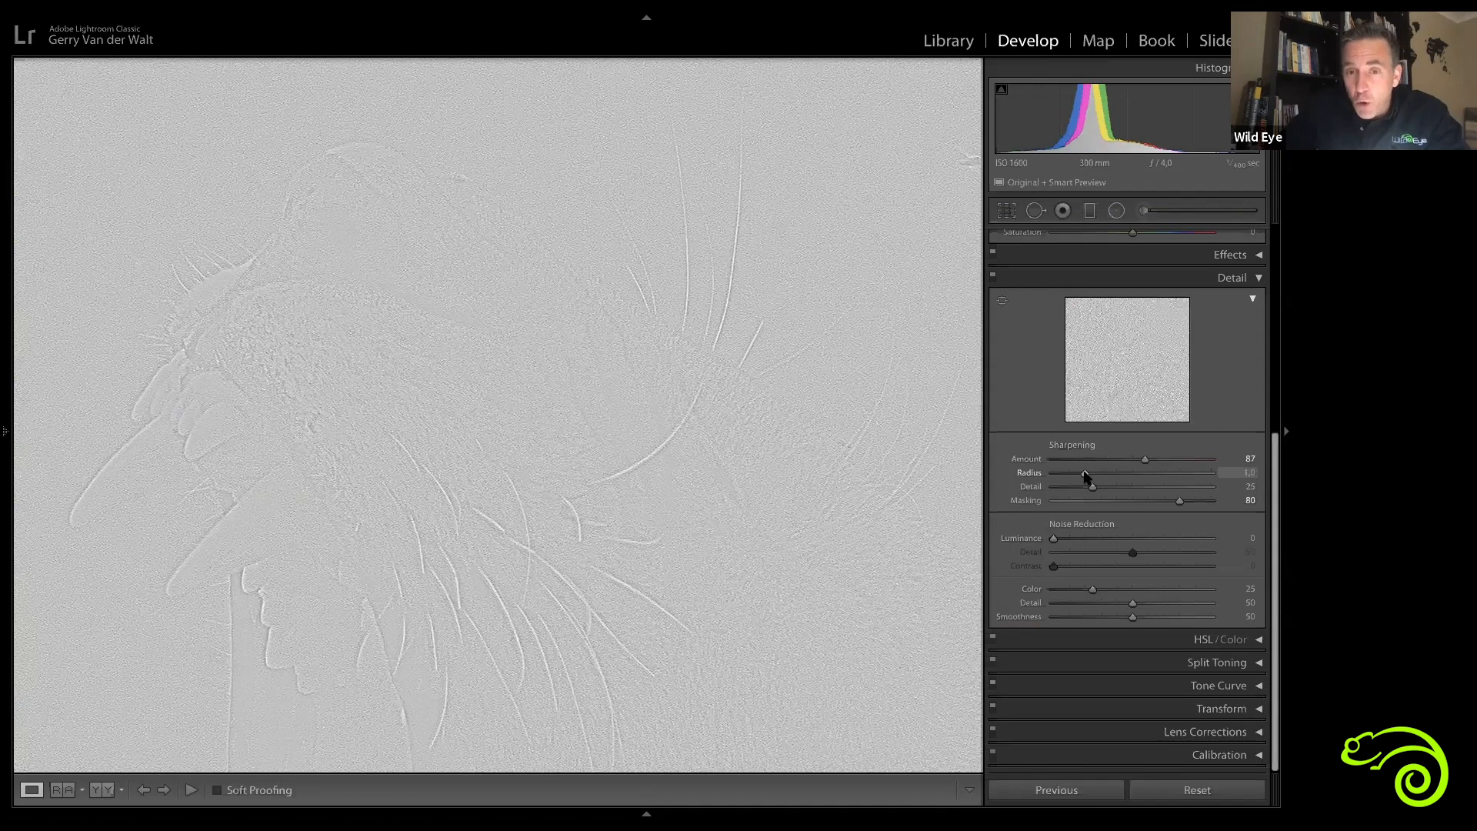
pyautogui.moveTo(1199, 480); pyautogui.dragTo(1215, 478)
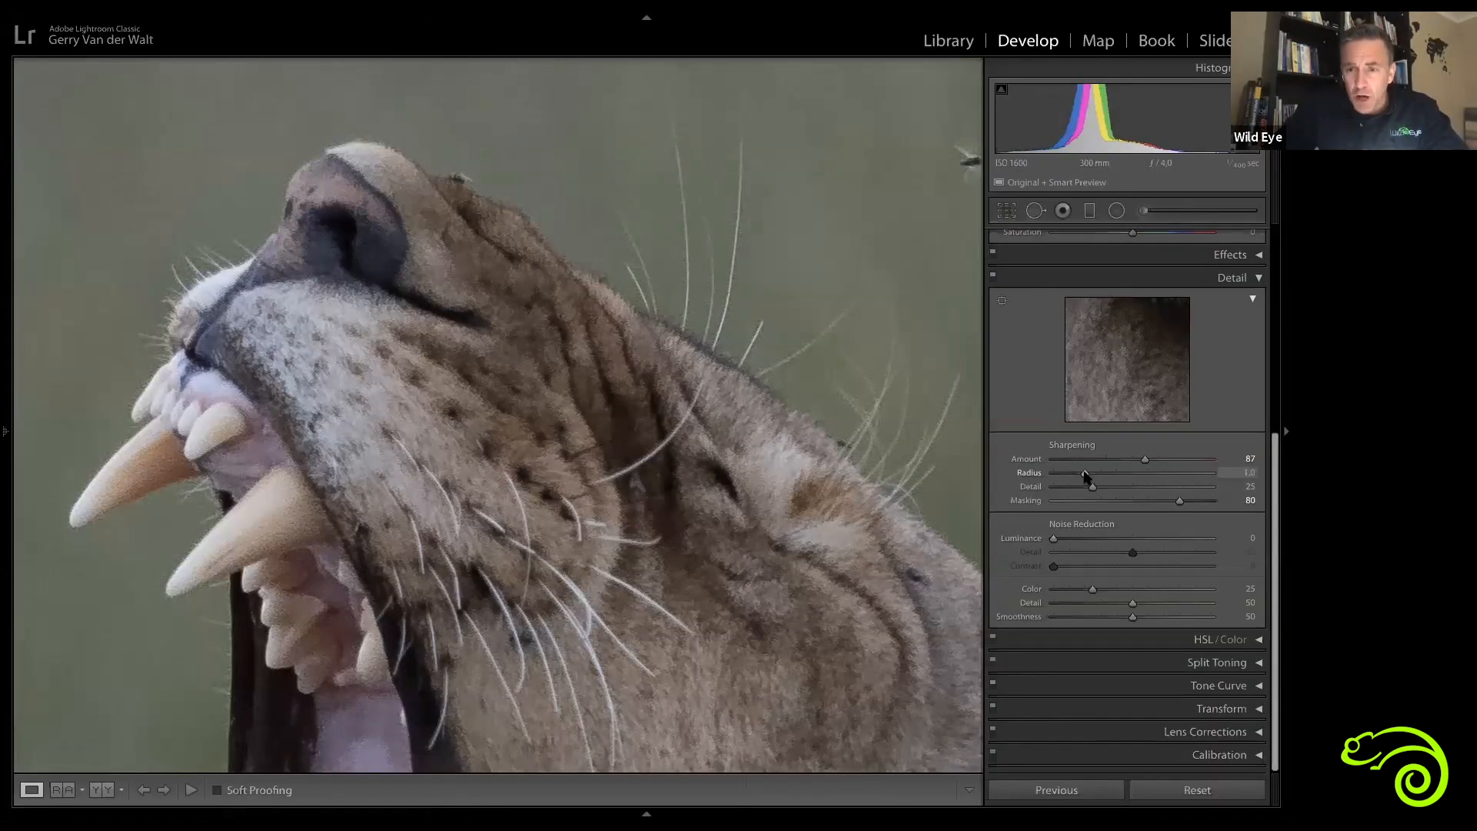
pyautogui.moveTo(1235, 475); pyautogui.dragTo(1235, 476)
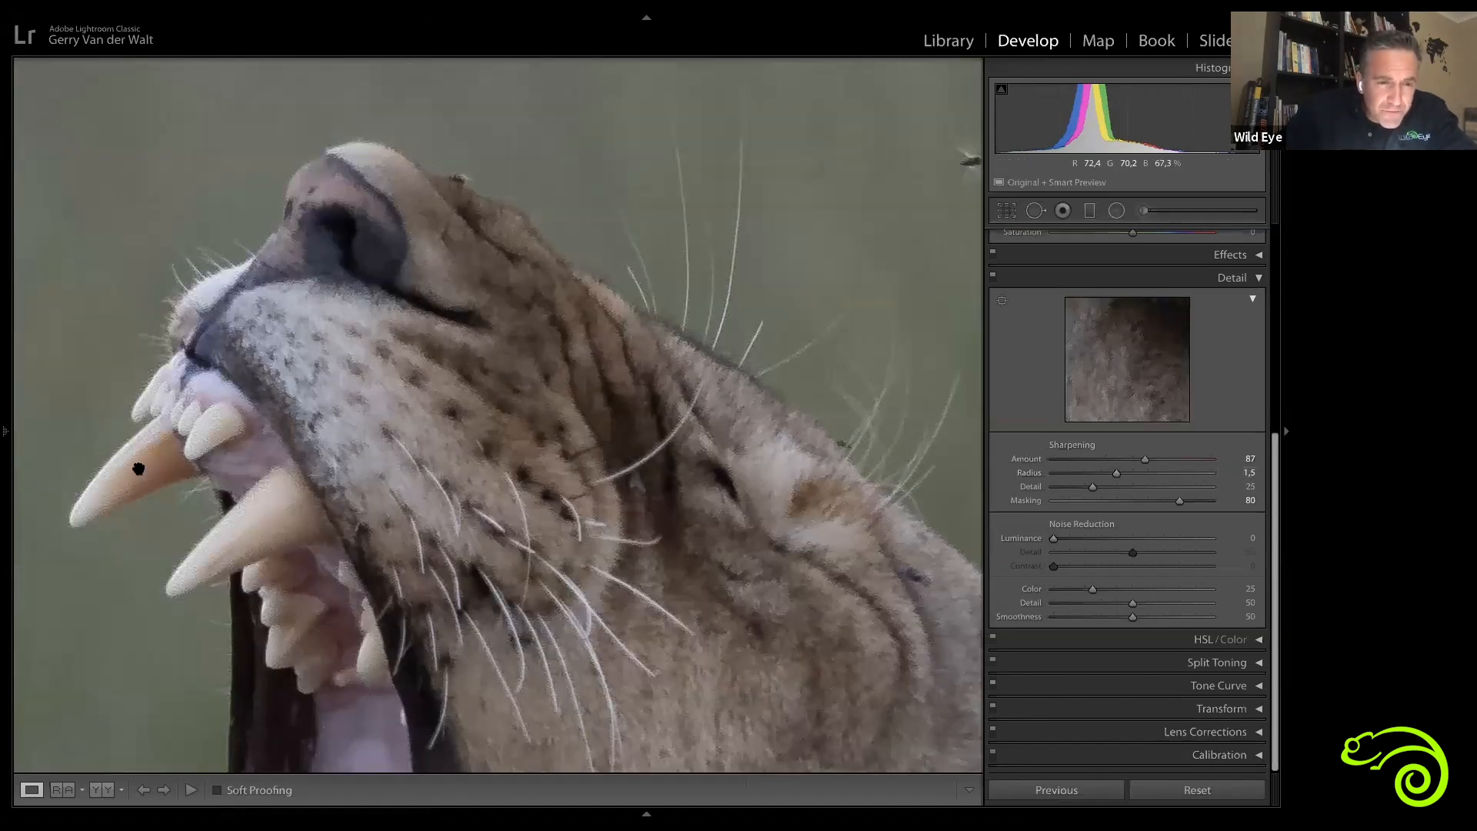
pyautogui.press('alt')
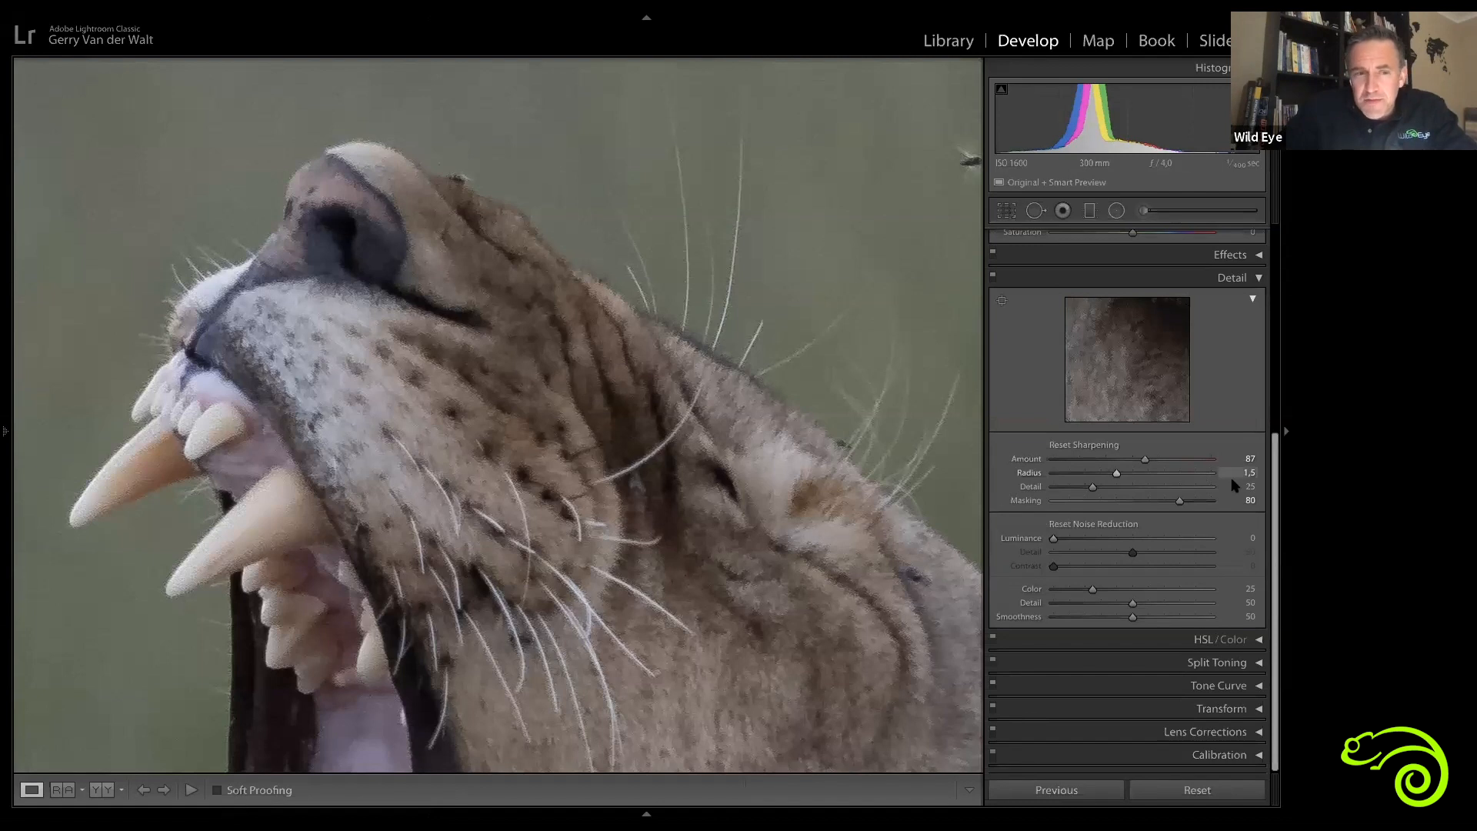
pyautogui.moveTo(1117, 474); pyautogui.dragTo(1232, 480)
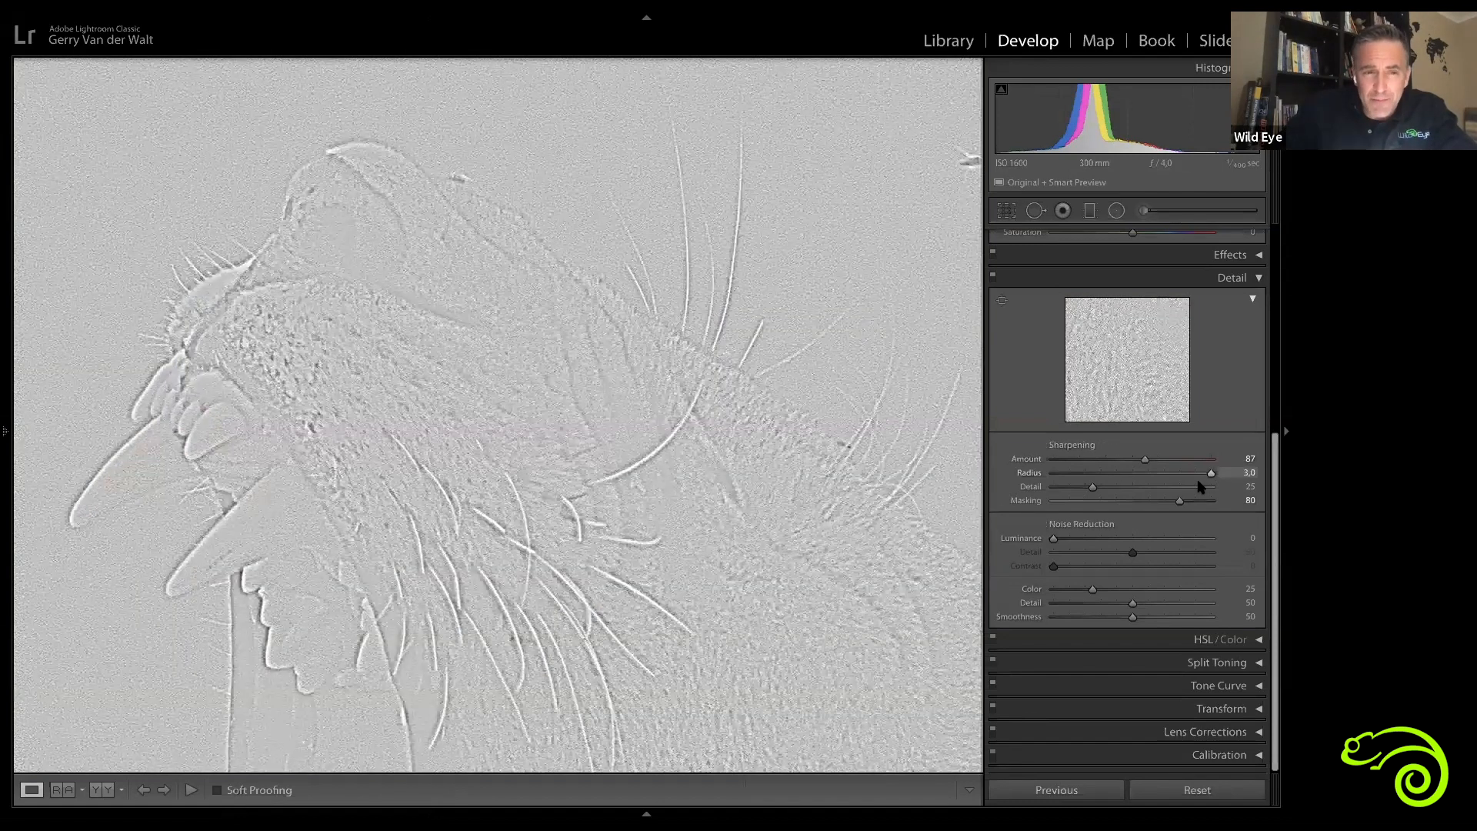
pyautogui.moveTo(1111, 484); pyautogui.dragTo(1110, 483)
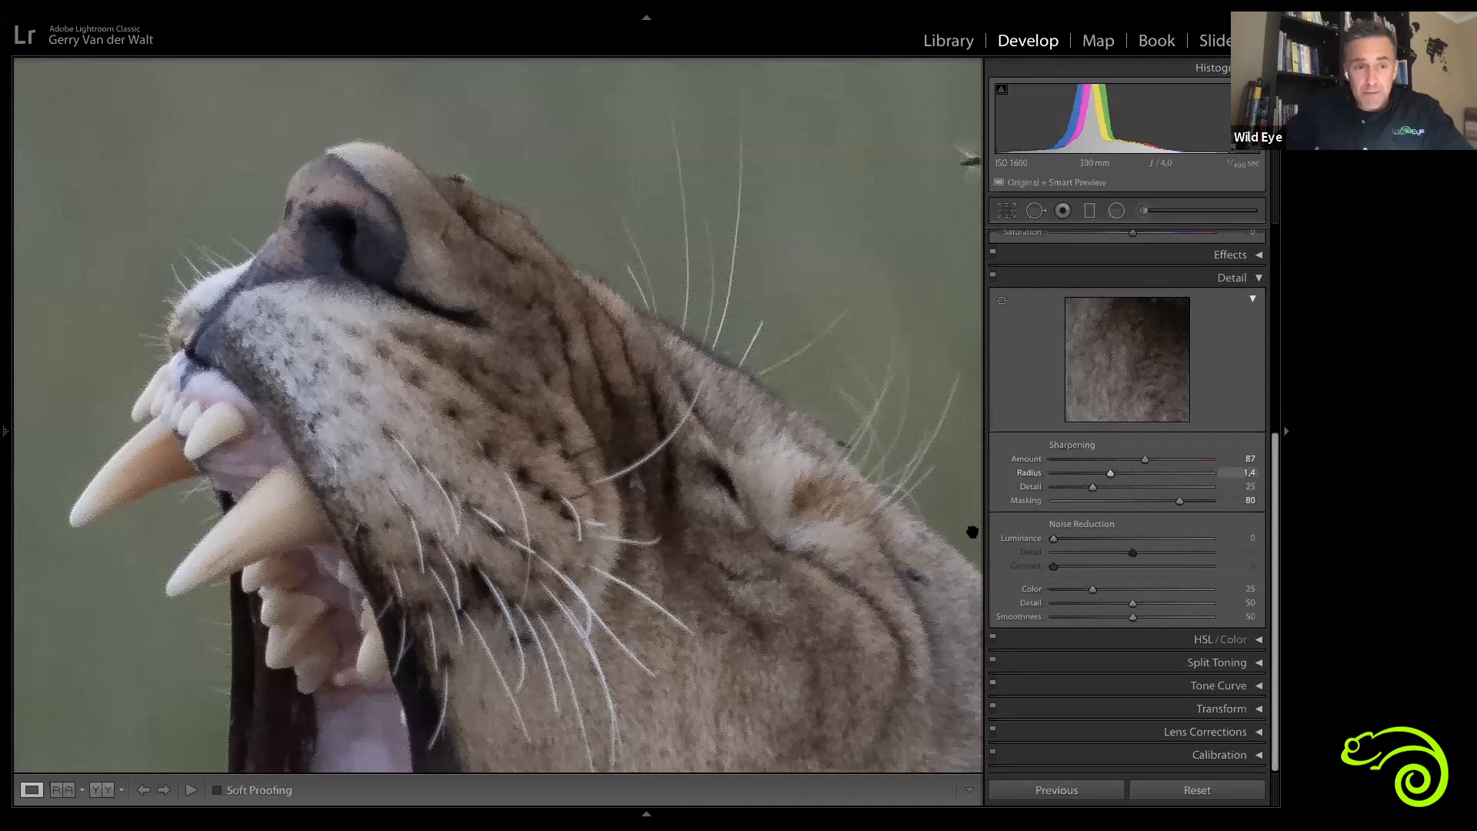
# Step: Toggle the Detail panel to compare sharpening, then pan across the lioness's face and mane to inspect it
pyautogui.click(993, 276)
pyautogui.click(993, 276)
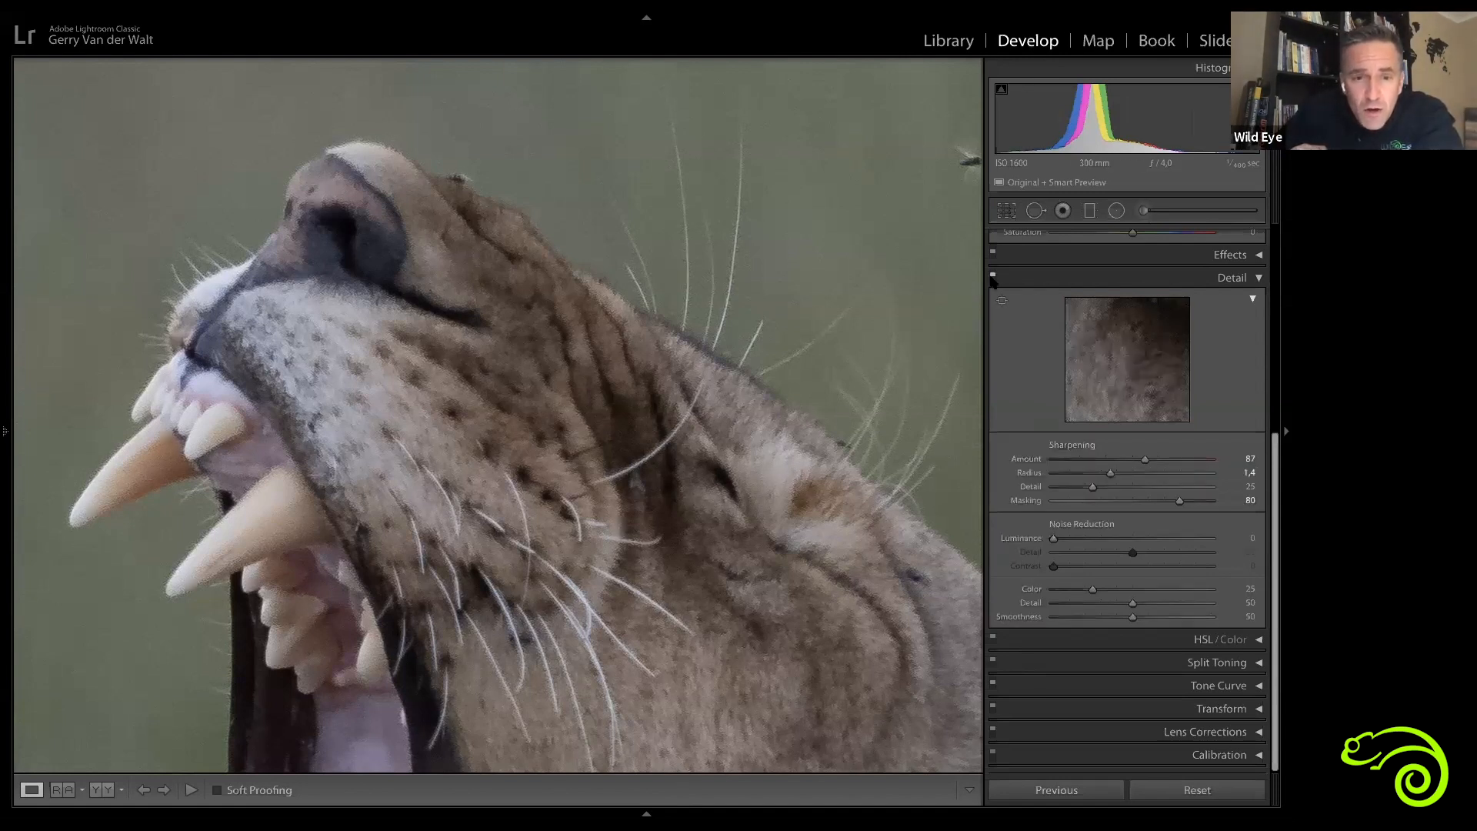
pyautogui.click(993, 276)
pyautogui.click(993, 276)
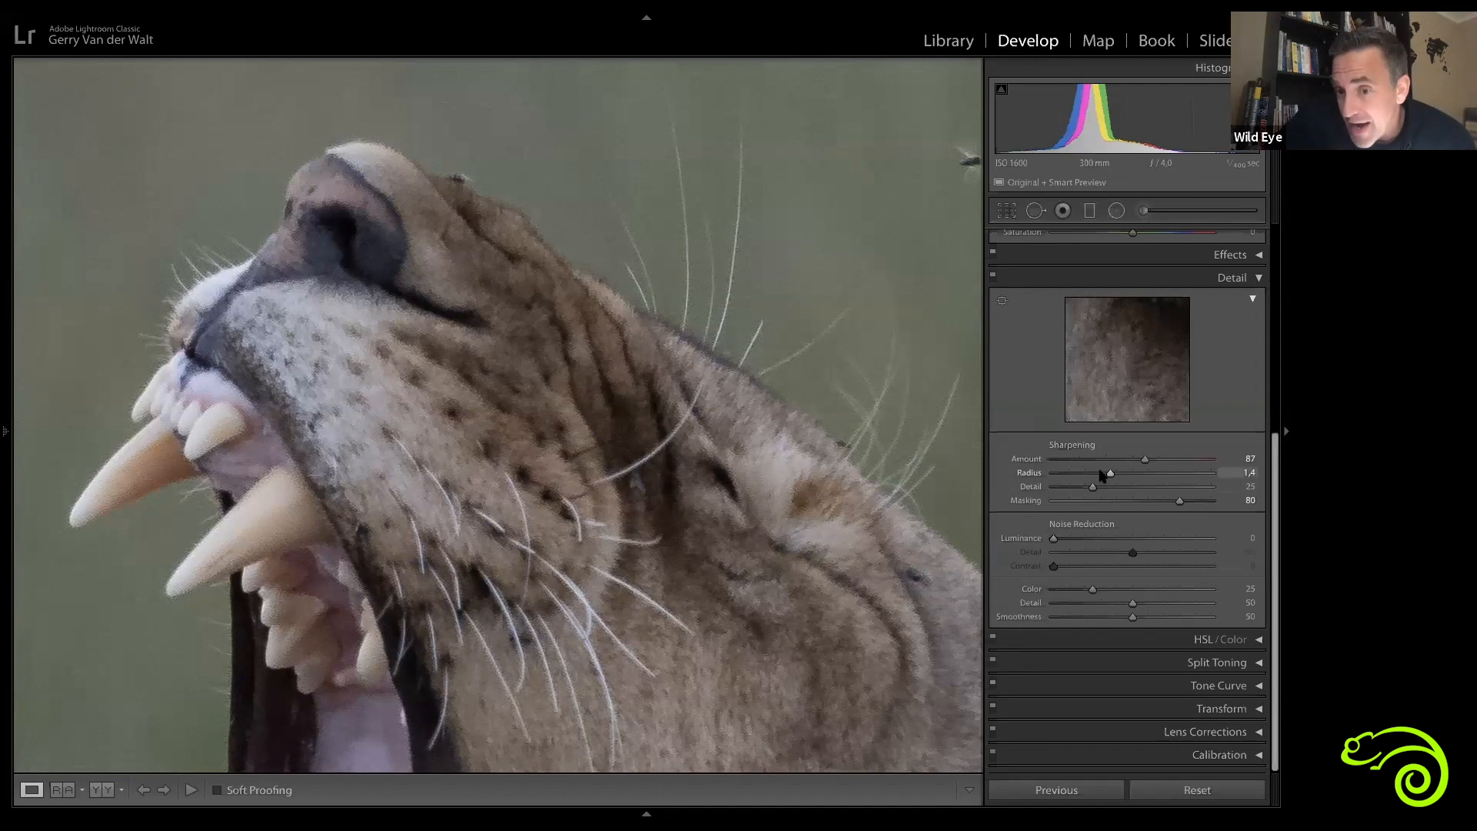
pyautogui.moveTo(763, 574); pyautogui.dragTo(464, 268)
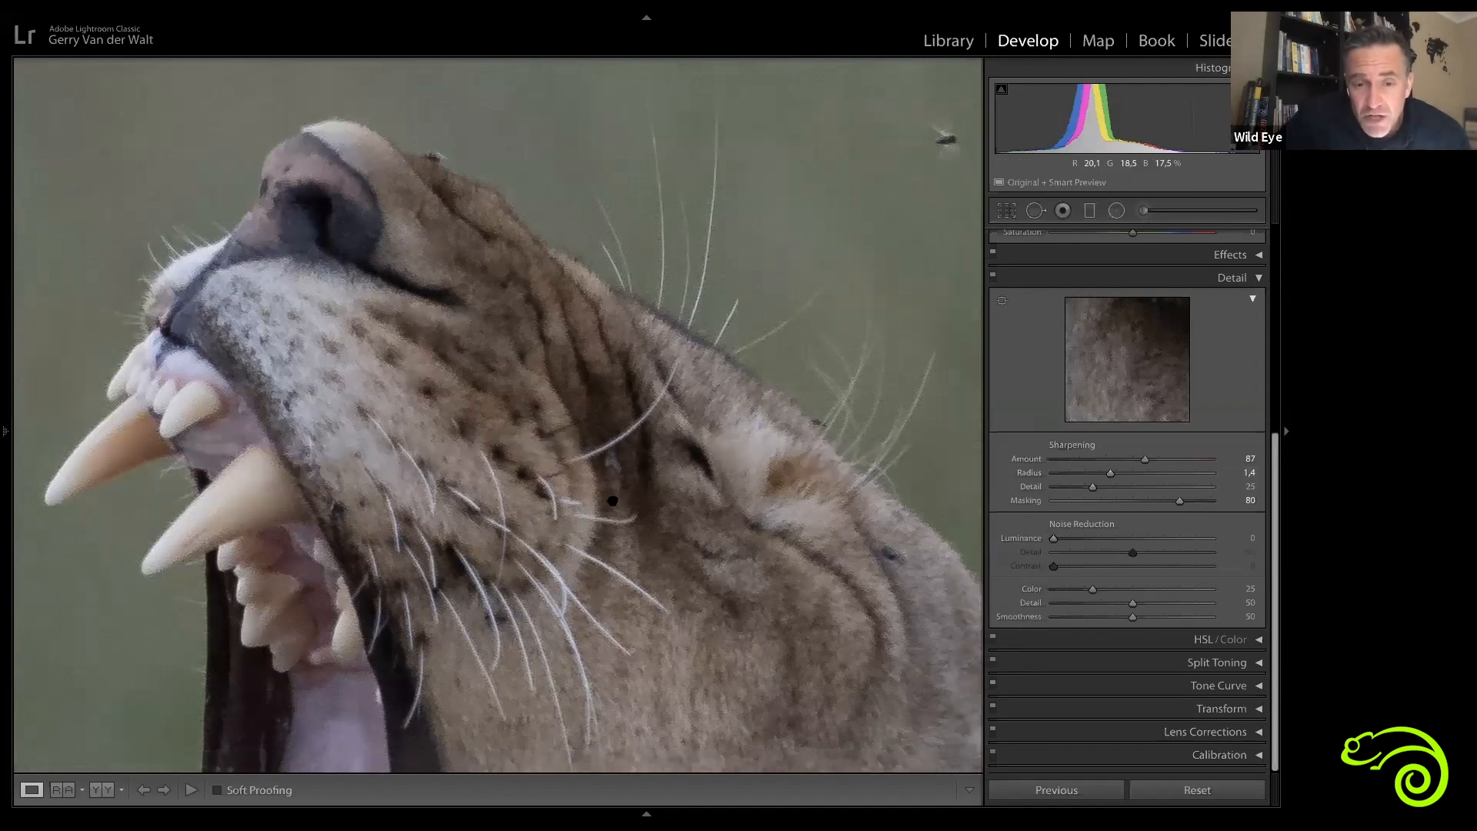
pyautogui.moveTo(612, 501); pyautogui.dragTo(614, 372)
pyautogui.moveTo(838, 487); pyautogui.dragTo(767, 488)
pyautogui.moveTo(874, 513); pyautogui.dragTo(805, 405)
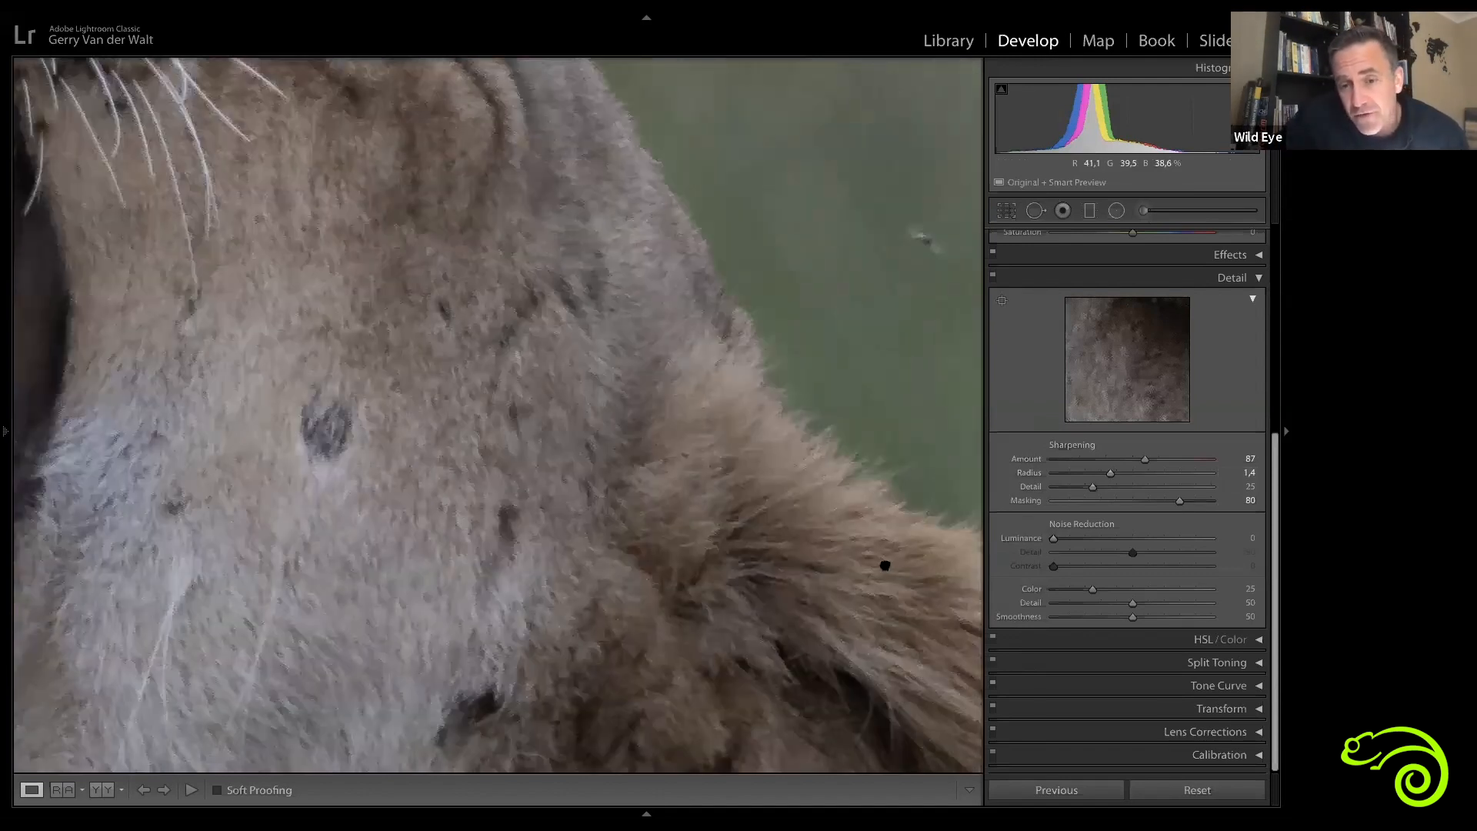
pyautogui.moveTo(878, 635); pyautogui.dragTo(614, 510)
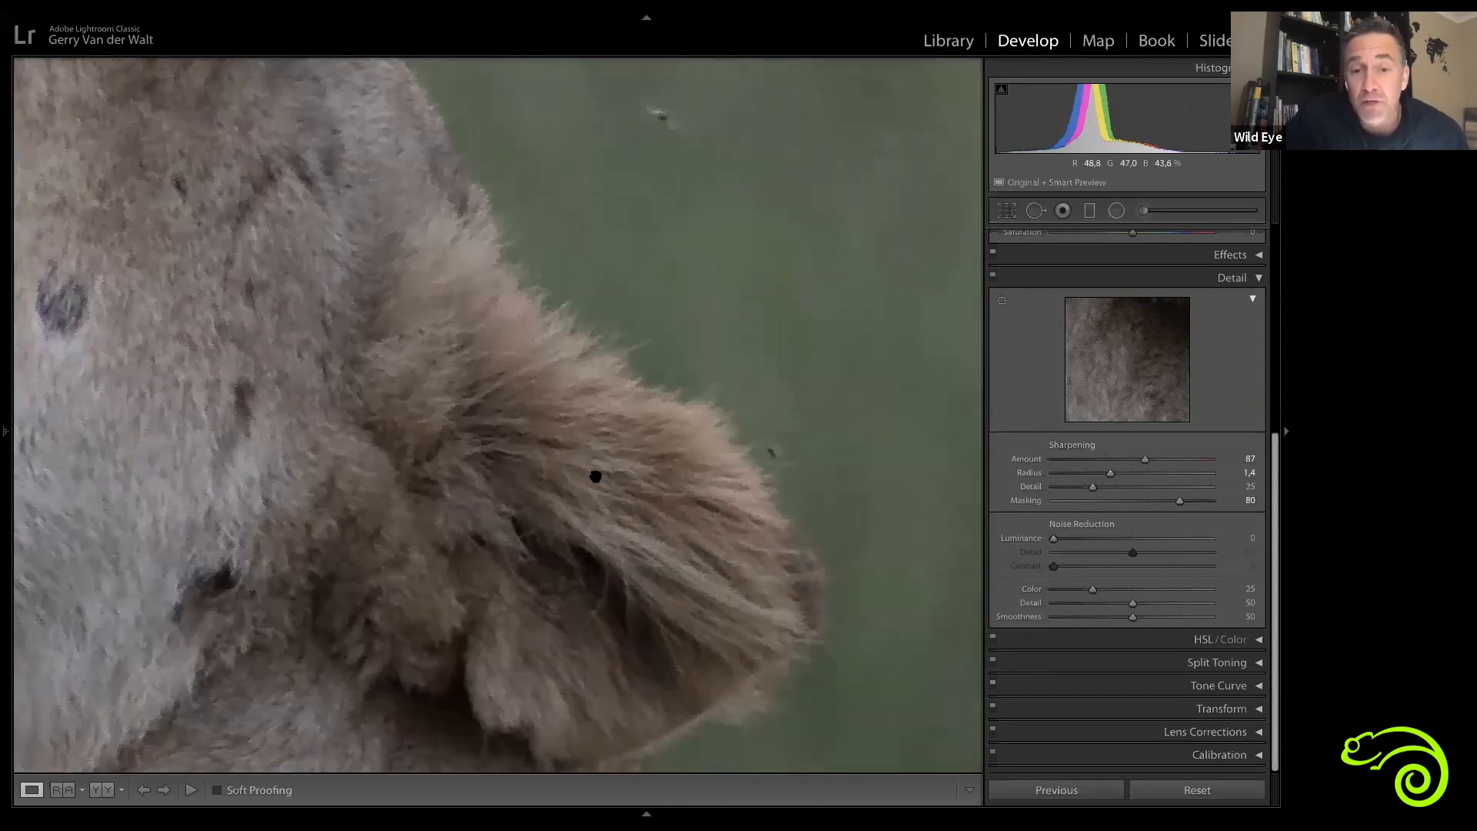
pyautogui.moveTo(509, 625); pyautogui.dragTo(571, 569)
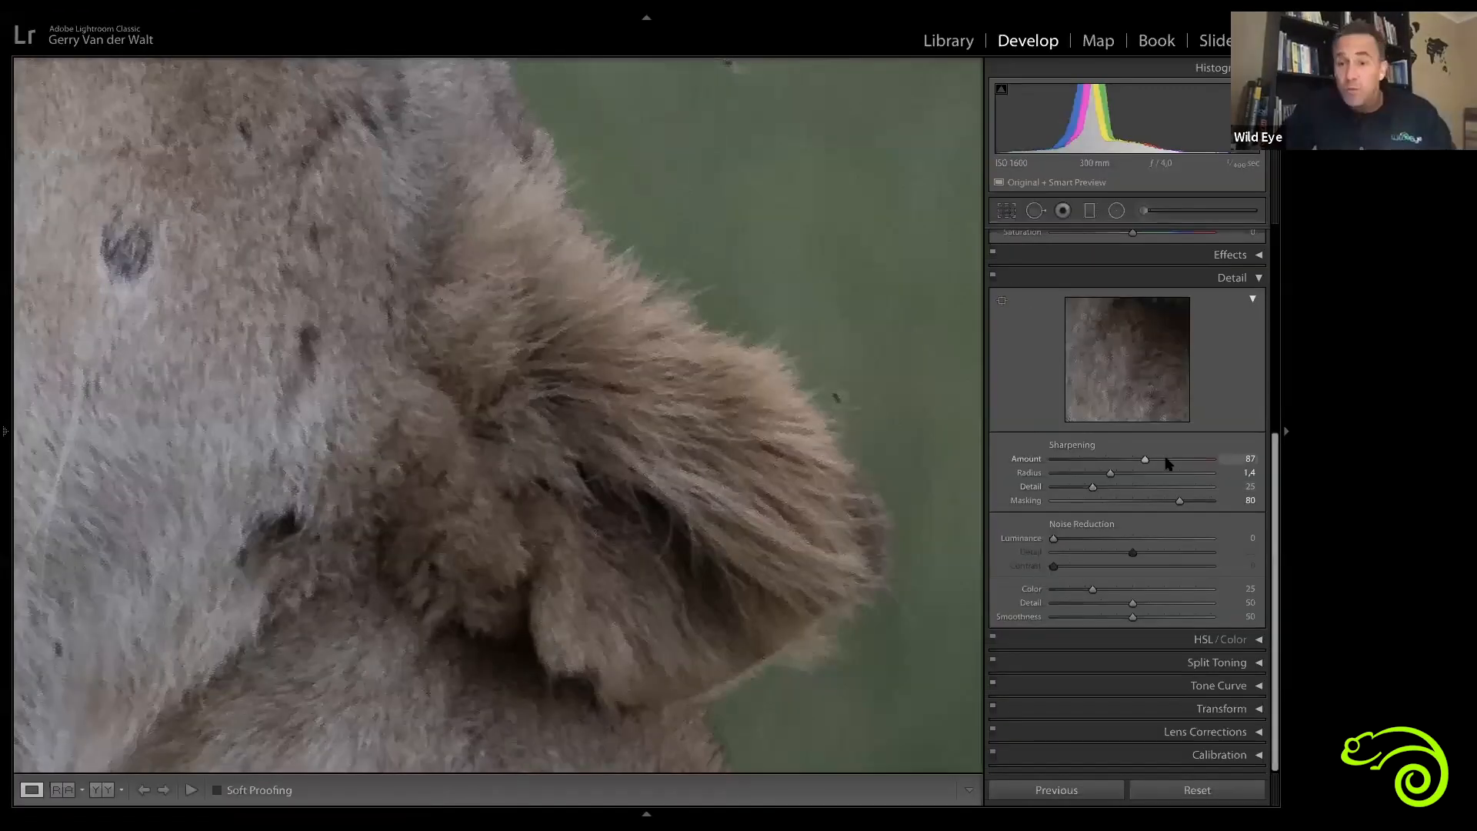
# Step: Preview the Sharpening Detail slider in grayscale while setting Detail to 33
pyautogui.press('alt')
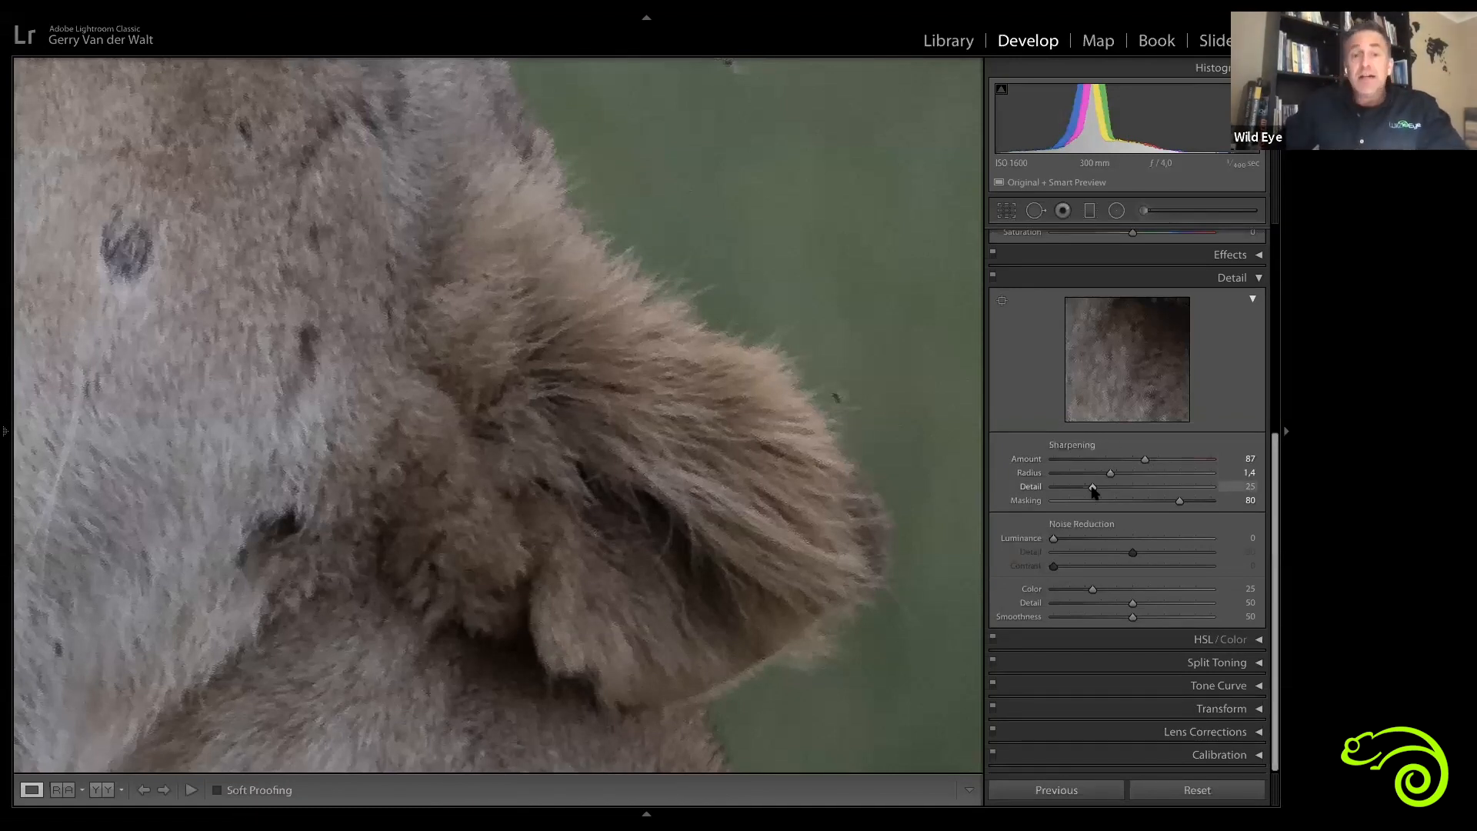
pyautogui.keyDown('alt'); pyautogui.click(1093, 489); pyautogui.keyUp('alt')
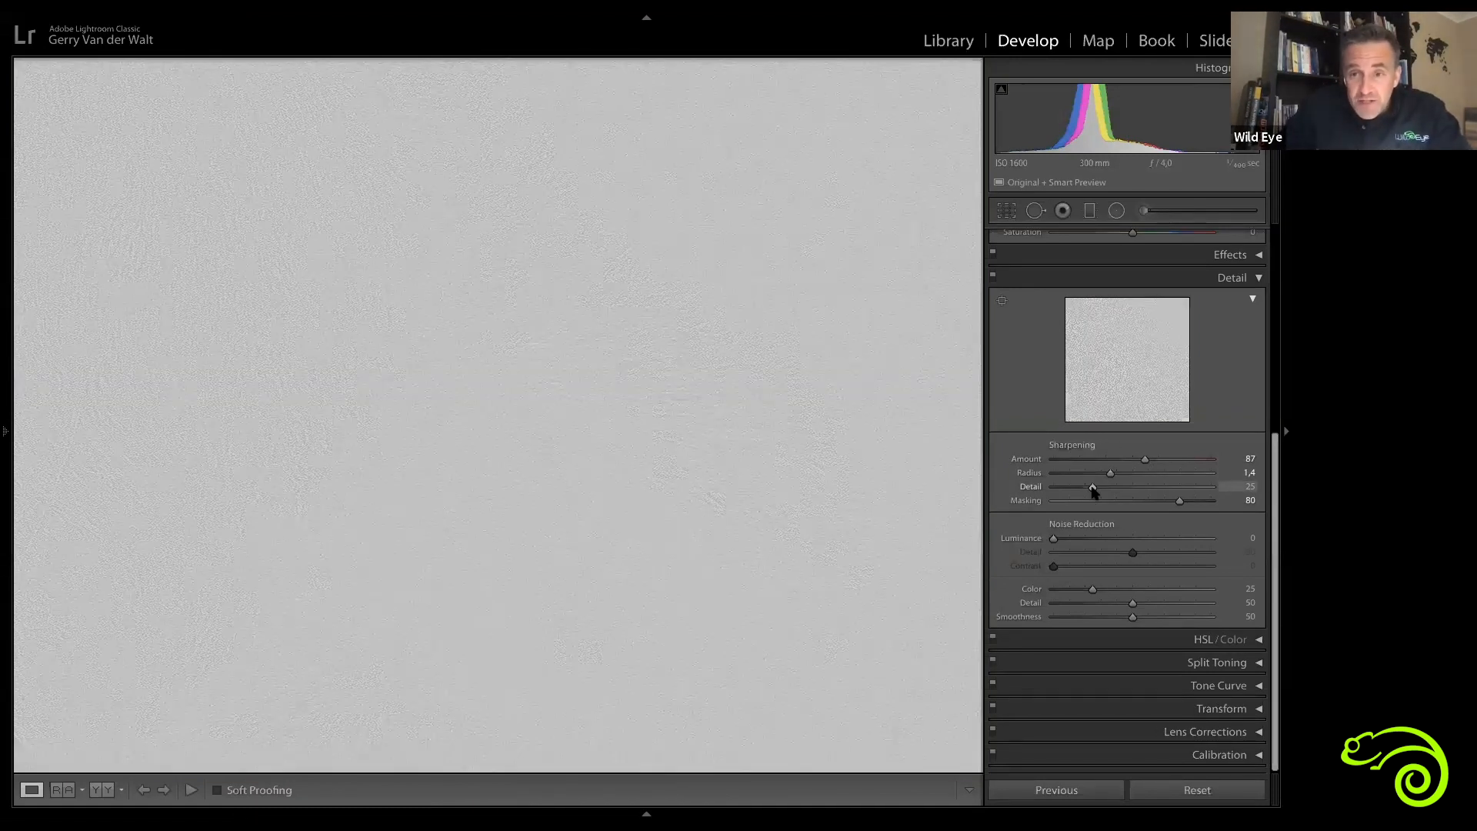
pyautogui.moveTo(1243, 491); pyautogui.dragTo(1079, 485)
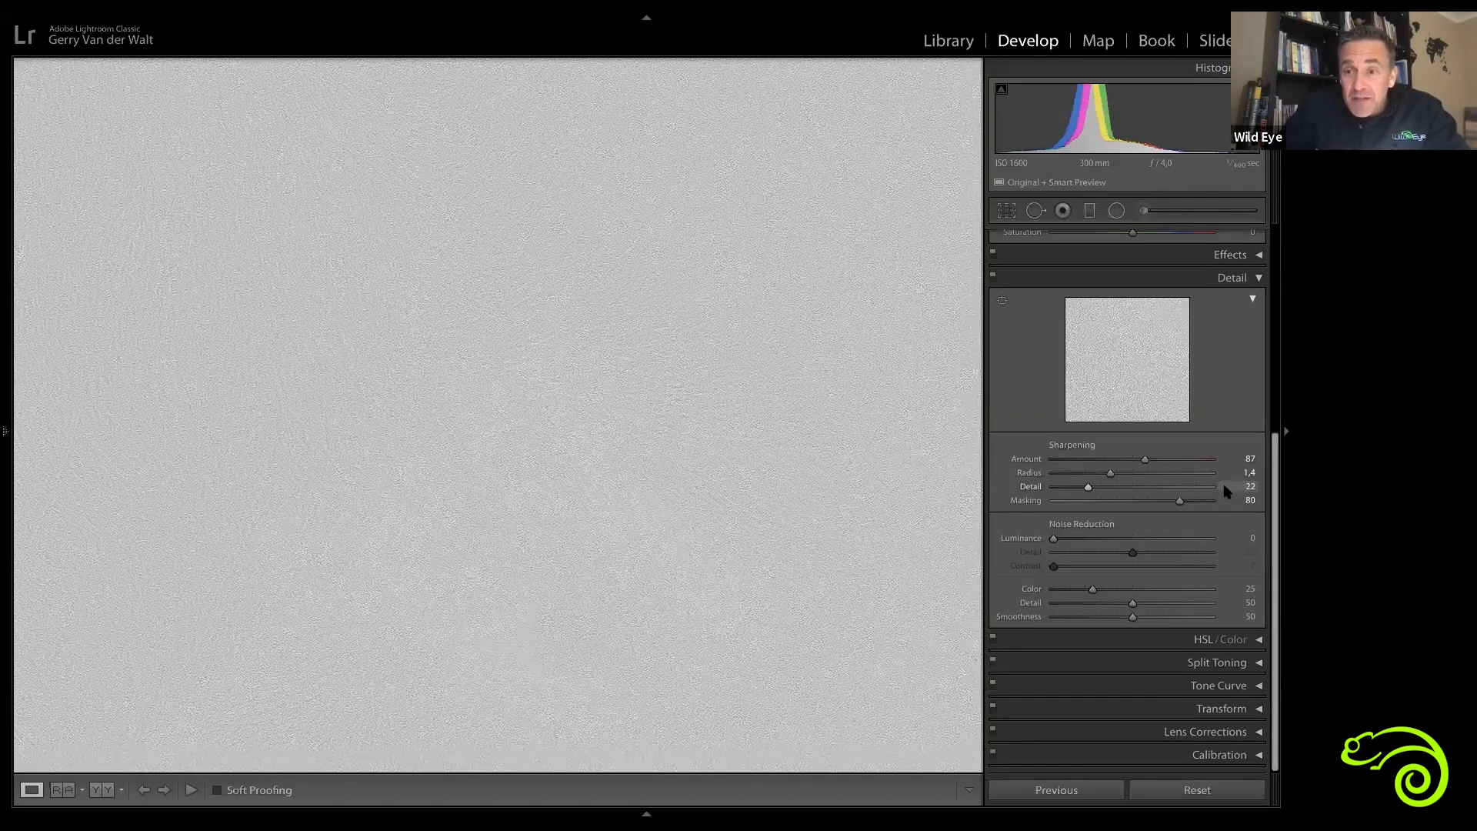
pyautogui.moveTo(1229, 495); pyautogui.dragTo(755, 458)
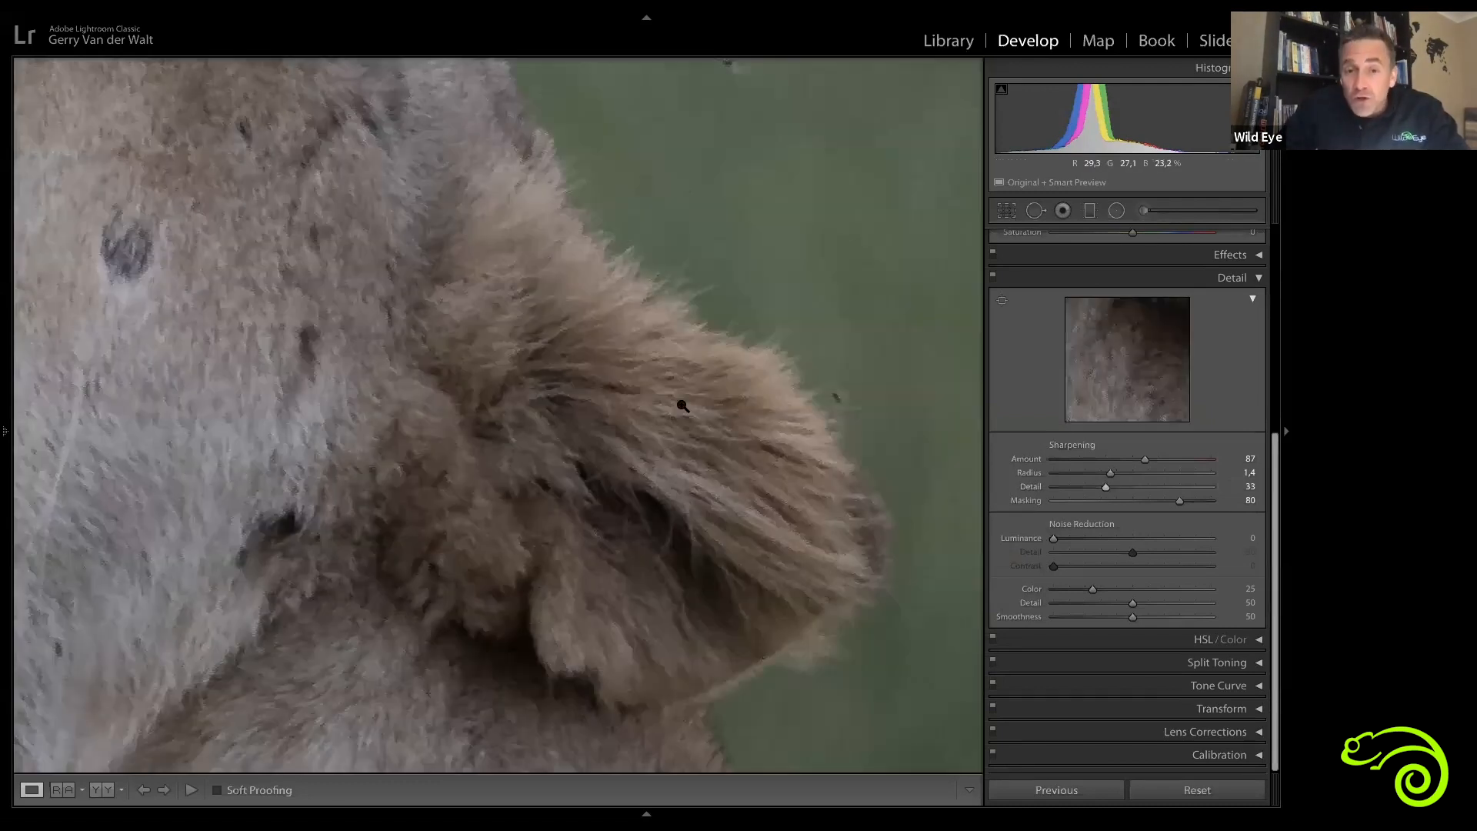
pyautogui.click(681, 406)
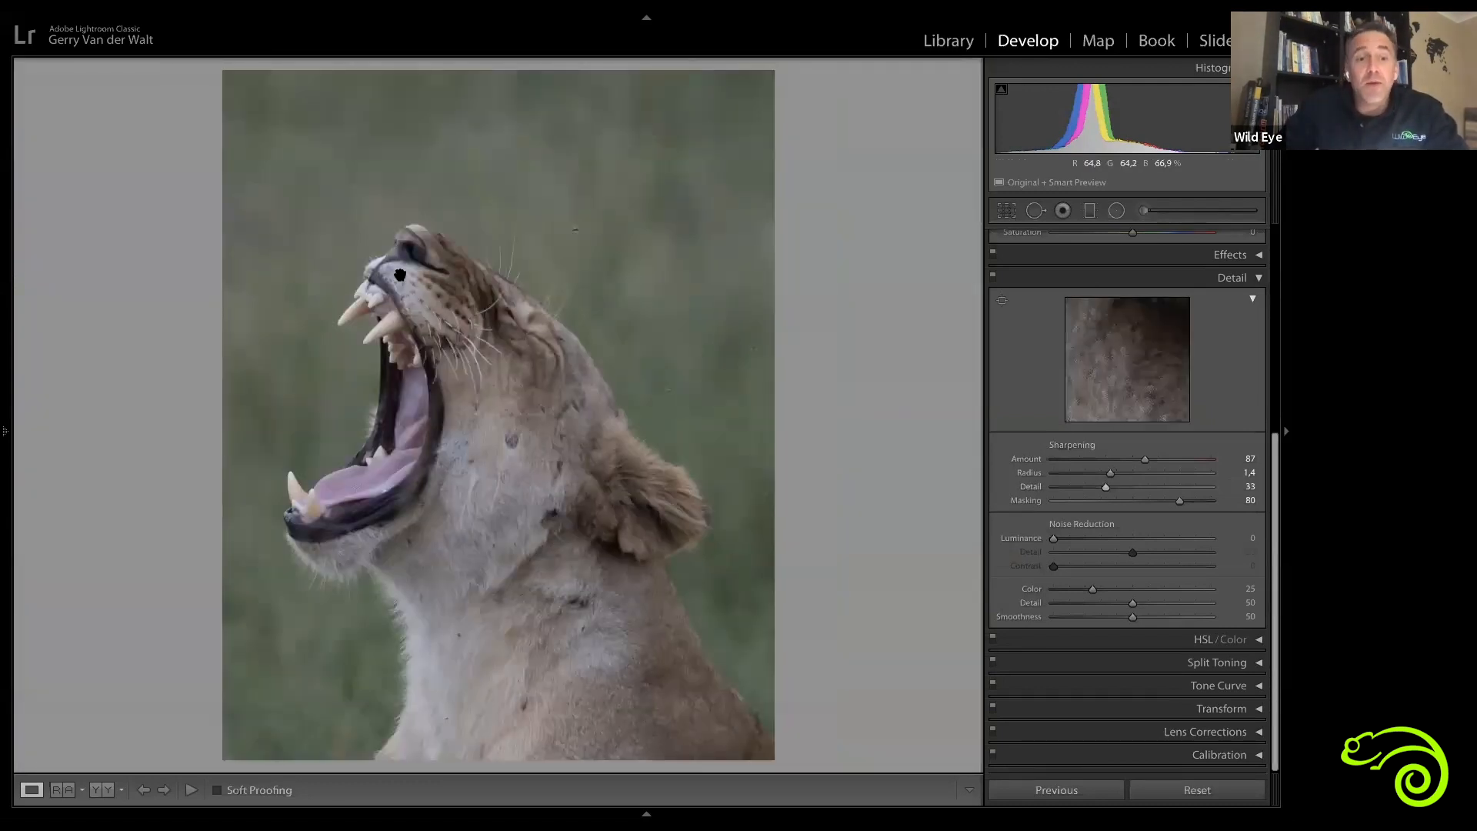
# Step: Zoom back into the lioness's muzzle and adjust Sharpening Detail with the grayscale preview, setting it to 43
pyautogui.click(403, 277)
pyautogui.moveTo(468, 445); pyautogui.dragTo(754, 310)
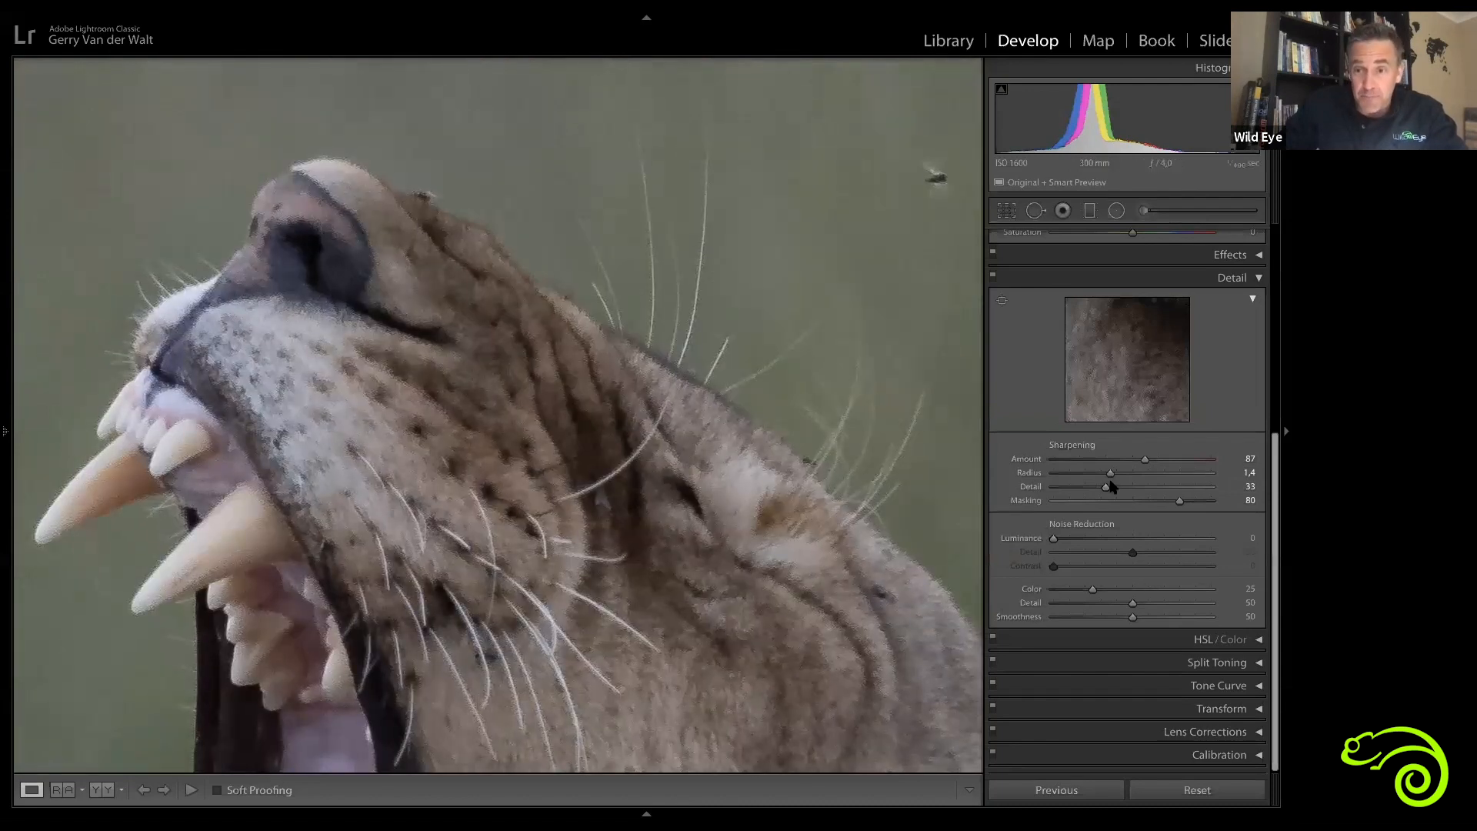
pyautogui.moveTo(1106, 487); pyautogui.dragTo(1094, 496)
pyautogui.press('alt')
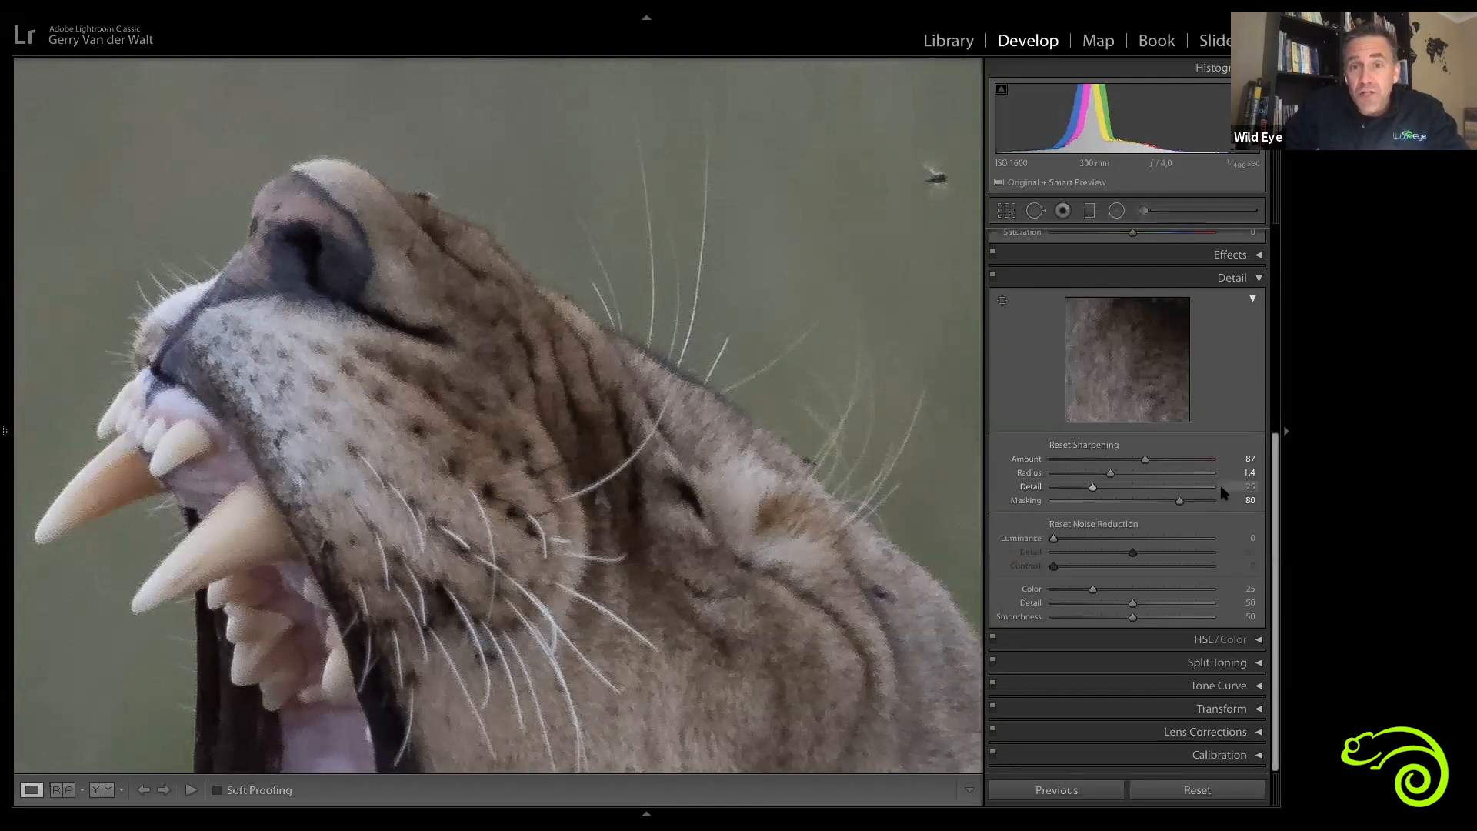
pyautogui.keyDown('alt'); pyautogui.click(1139, 491); pyautogui.keyUp('alt')
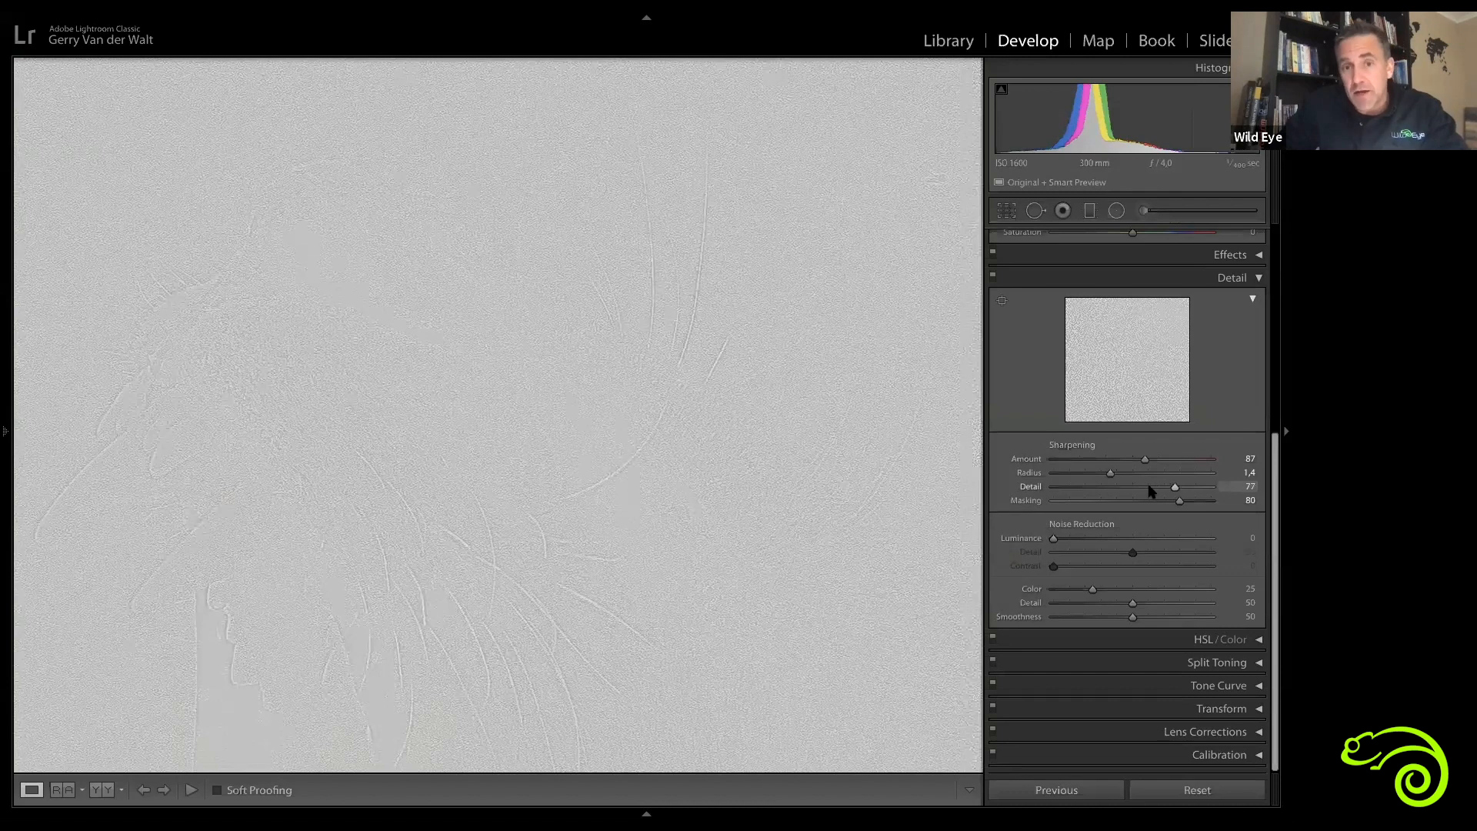
pyautogui.moveTo(1085, 488); pyautogui.dragTo(1094, 489)
pyautogui.press('alt')
pyautogui.moveTo(1096, 491); pyautogui.dragTo(1125, 496)
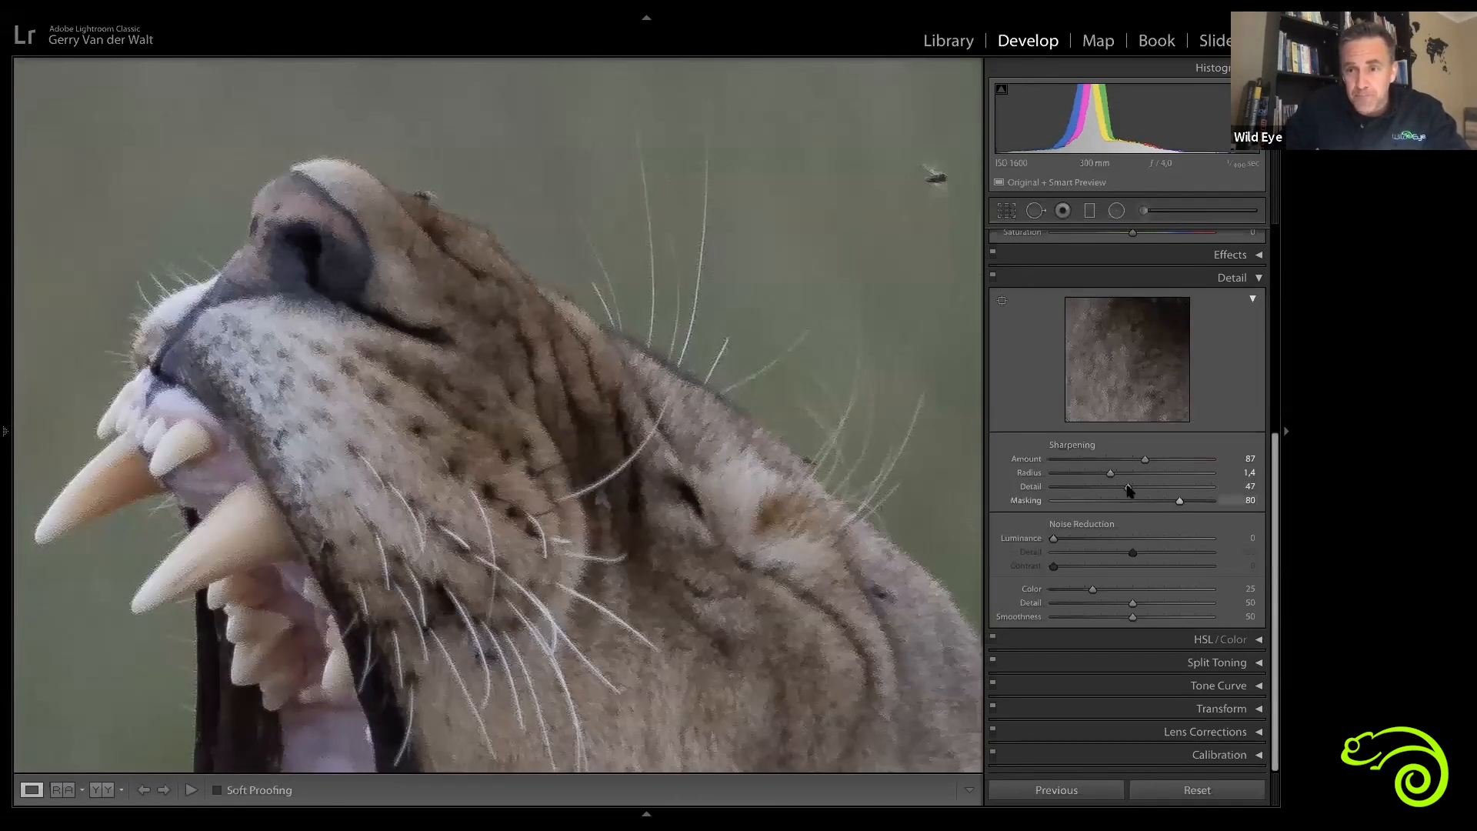
pyautogui.keyDown('alt'); pyautogui.click(1129, 488); pyautogui.keyUp('alt')
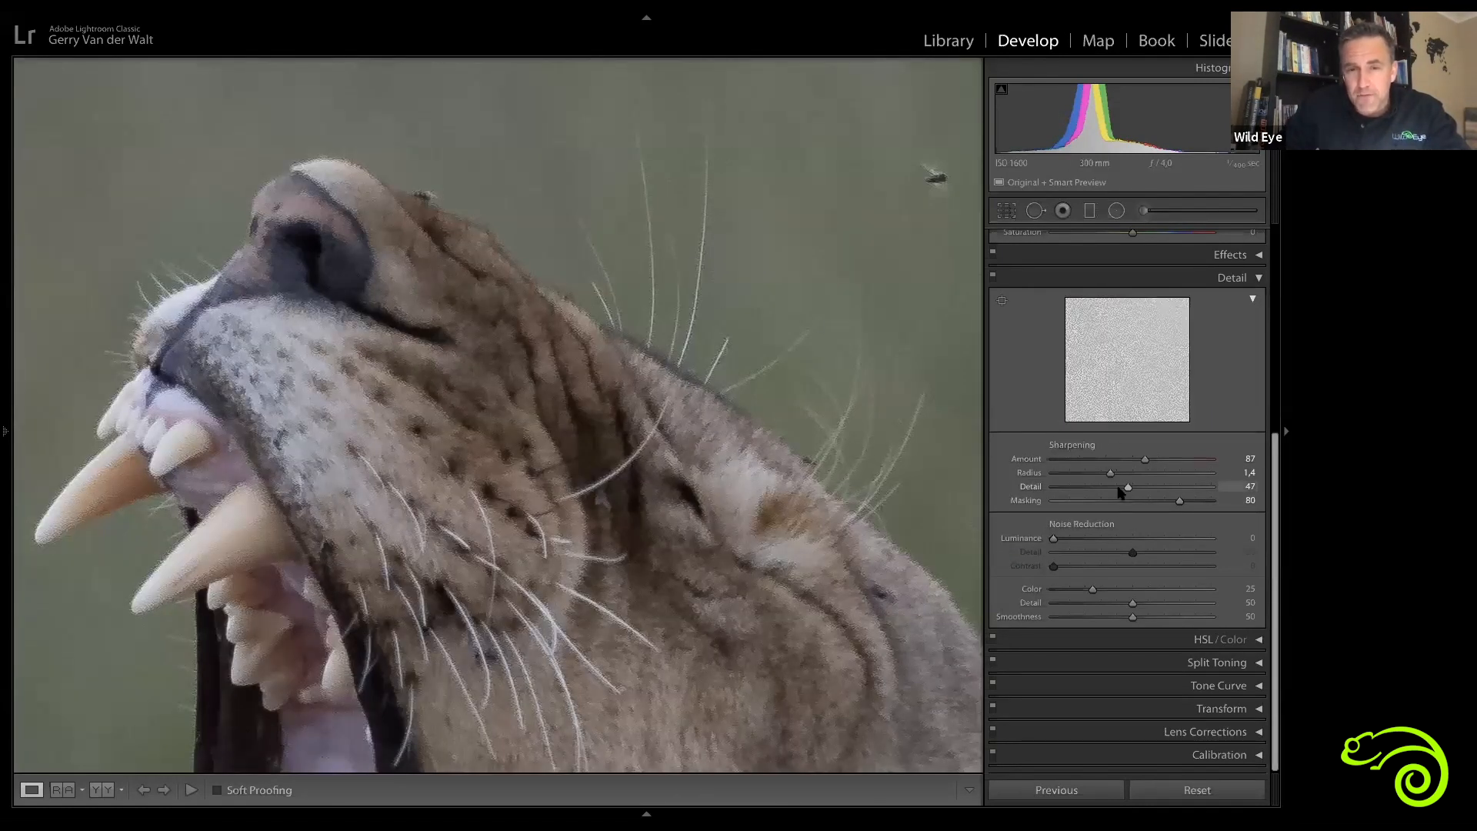
pyautogui.keyDown('alt'); pyautogui.click(1123, 494); pyautogui.keyUp('alt')
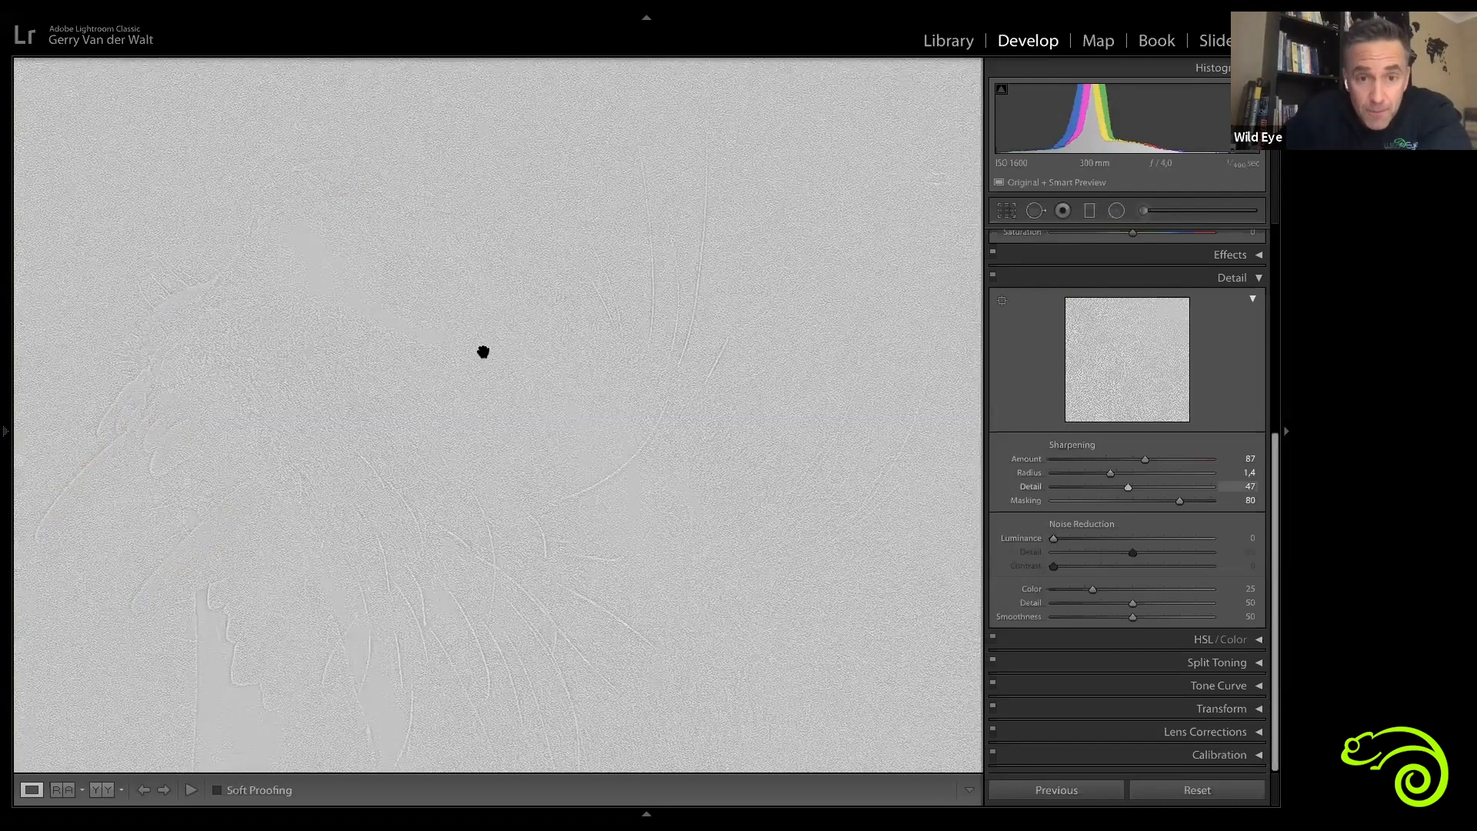
pyautogui.moveTo(1128, 488); pyautogui.dragTo(1118, 487)
# Step: Show the left panel, view the lioness at 1:1, and switch off the Detail panel to compare
pyautogui.click(5, 262)
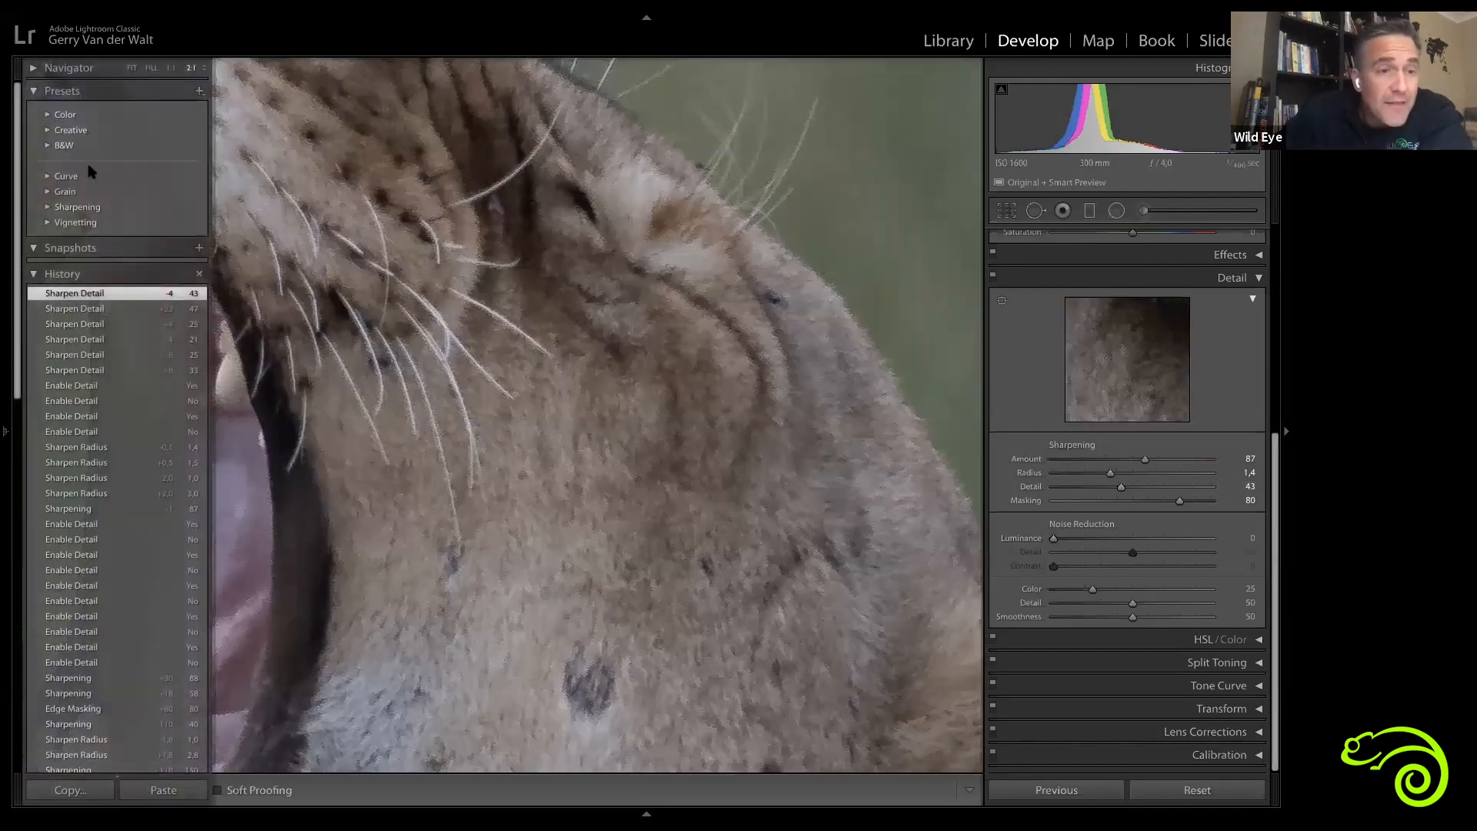
pyautogui.click(171, 68)
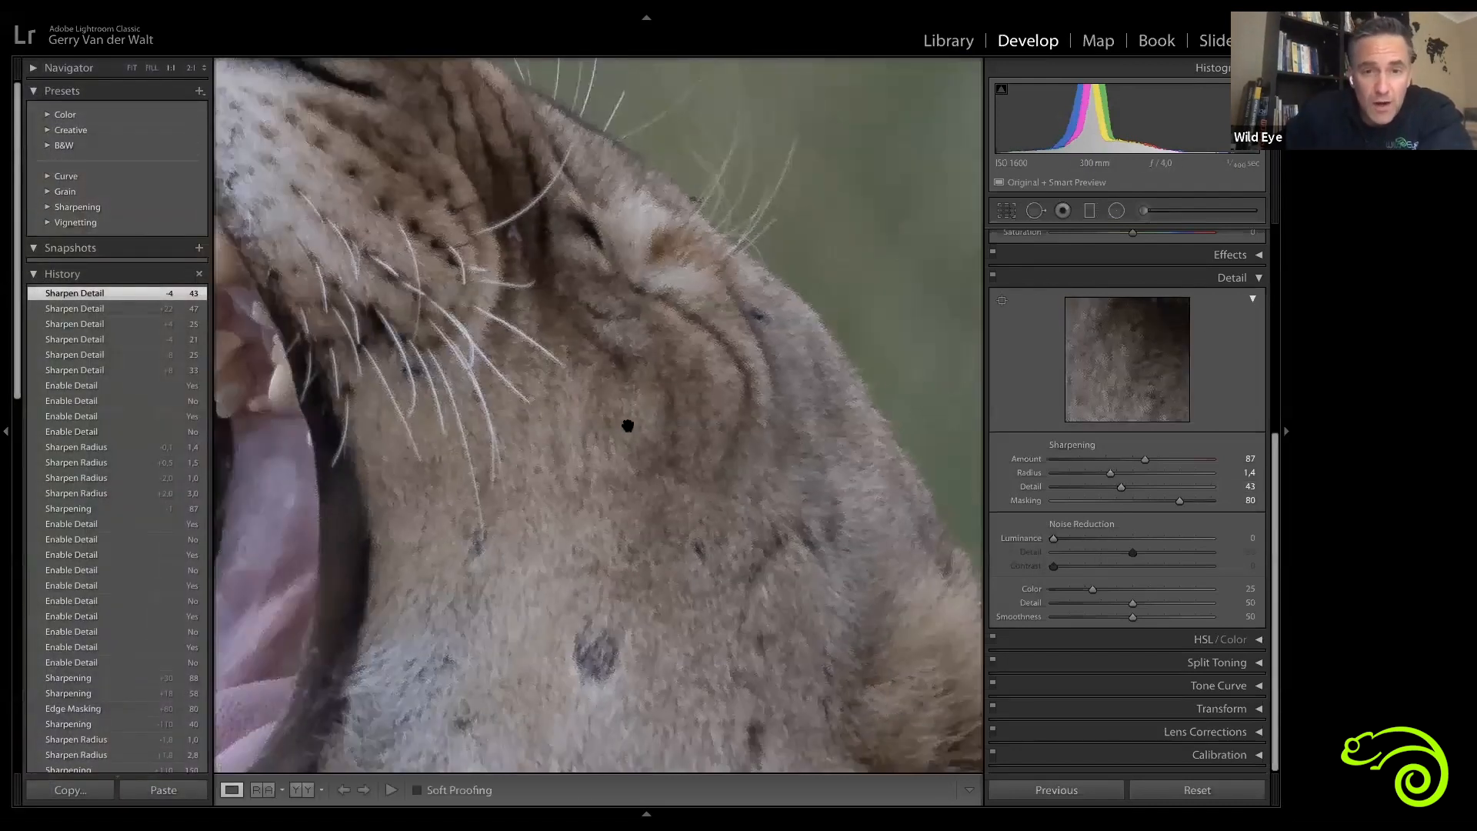
pyautogui.moveTo(645, 368); pyautogui.dragTo(671, 391)
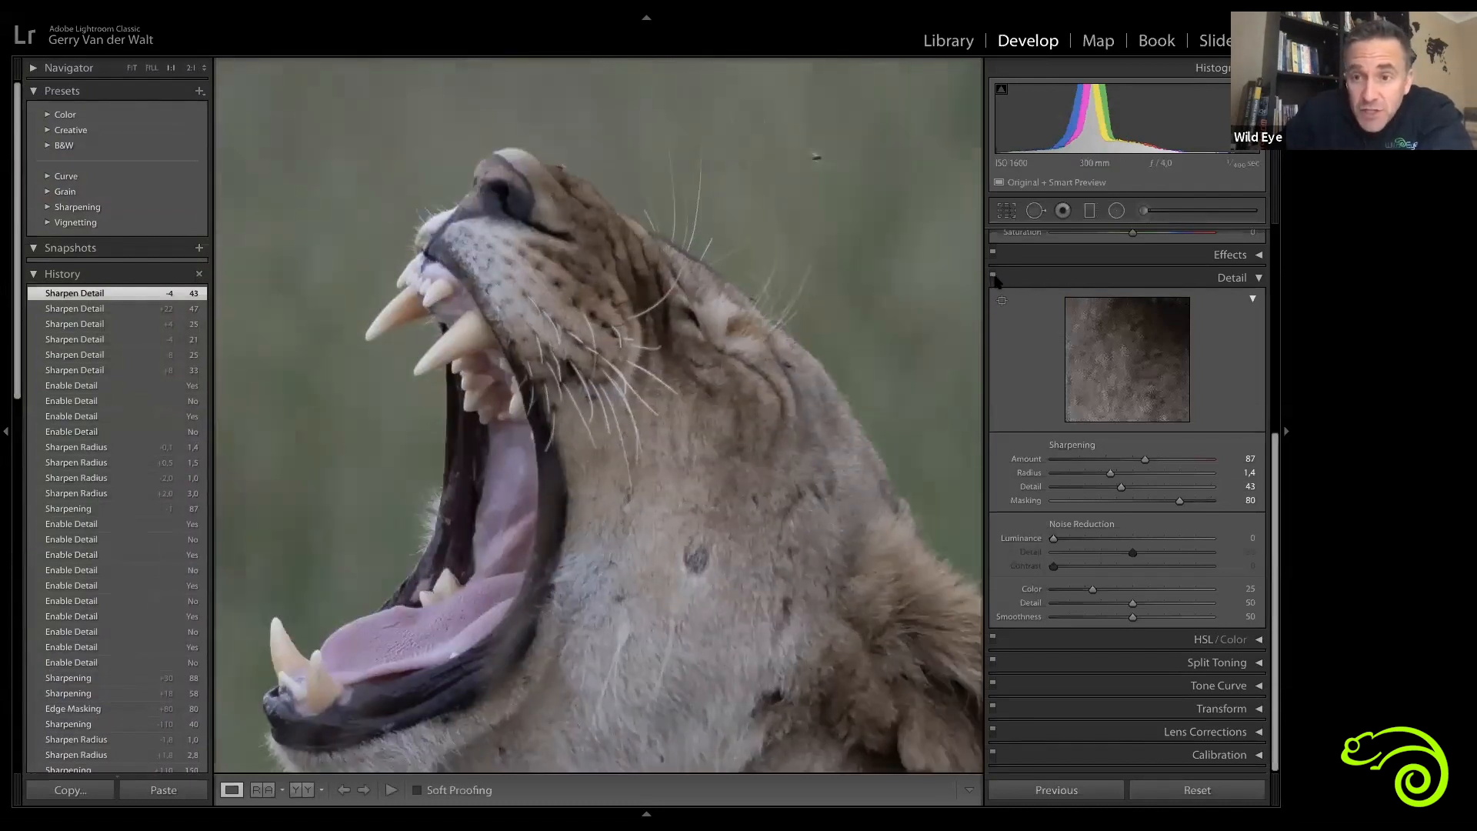
pyautogui.click(993, 277)
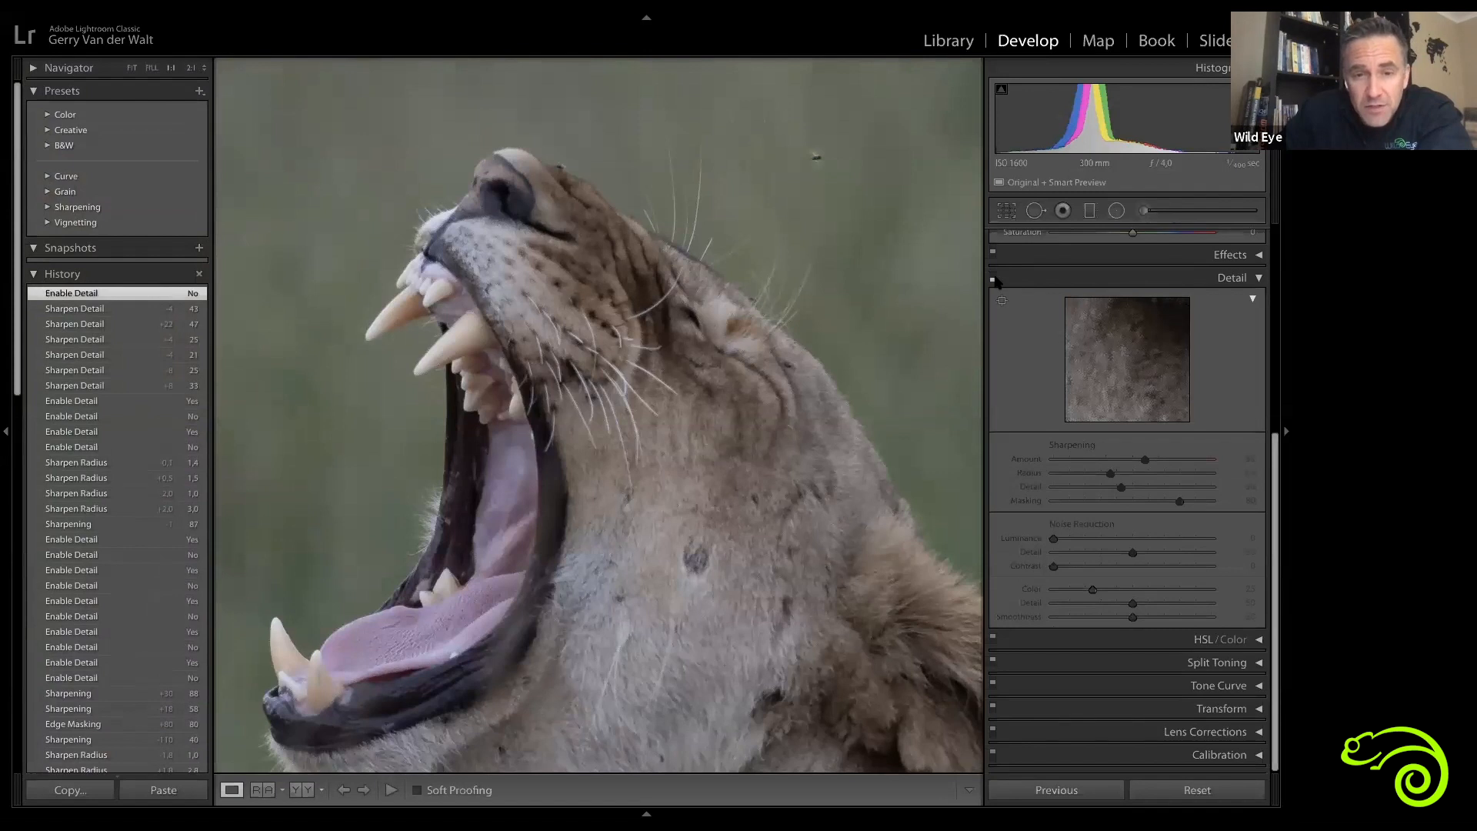
# Step: Toggle the Detail panel's sharpening on and off repeatedly to compare the lioness's fur with and without it
pyautogui.click(994, 278)
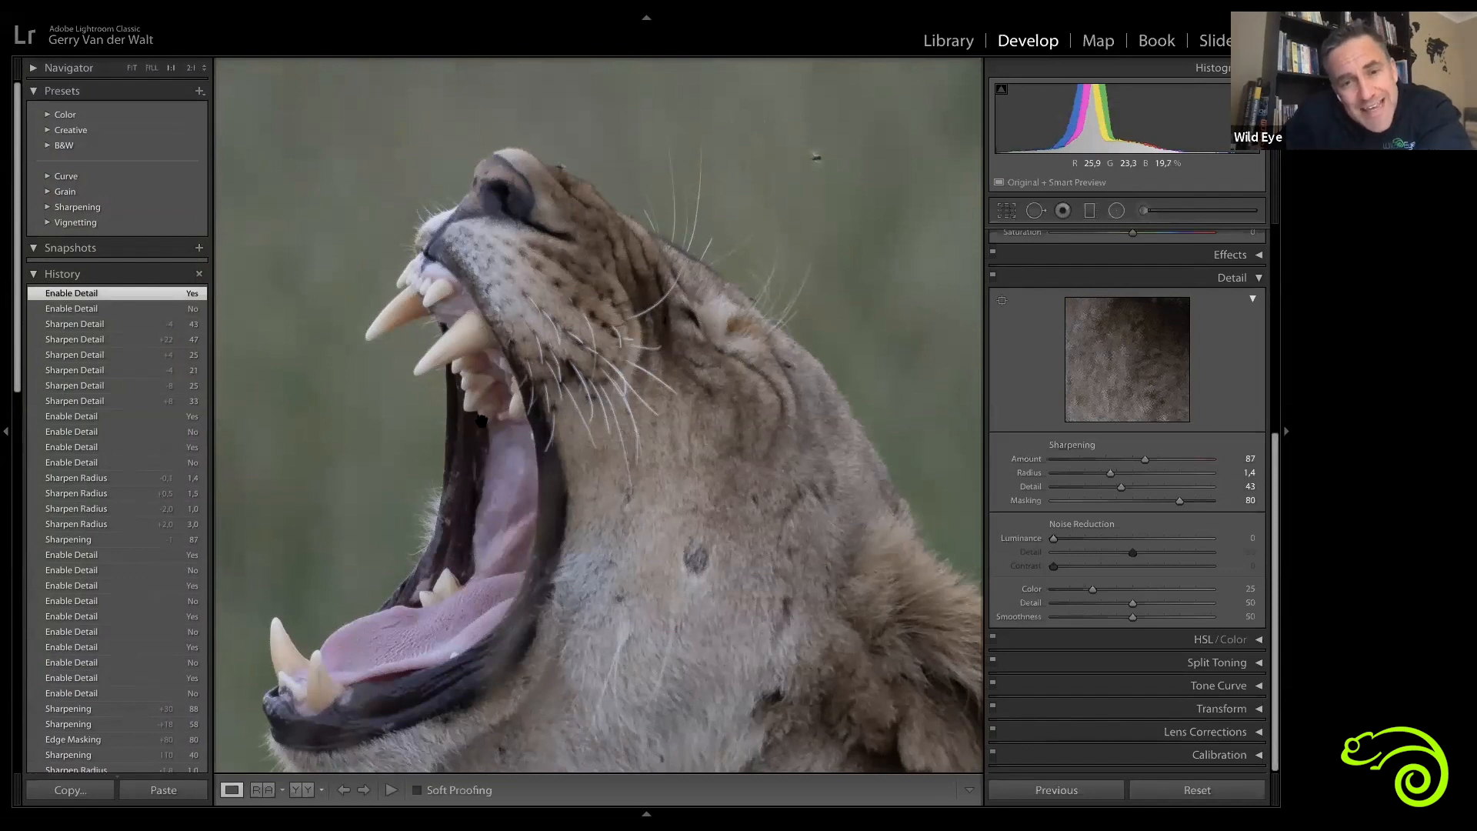
pyautogui.click(992, 276)
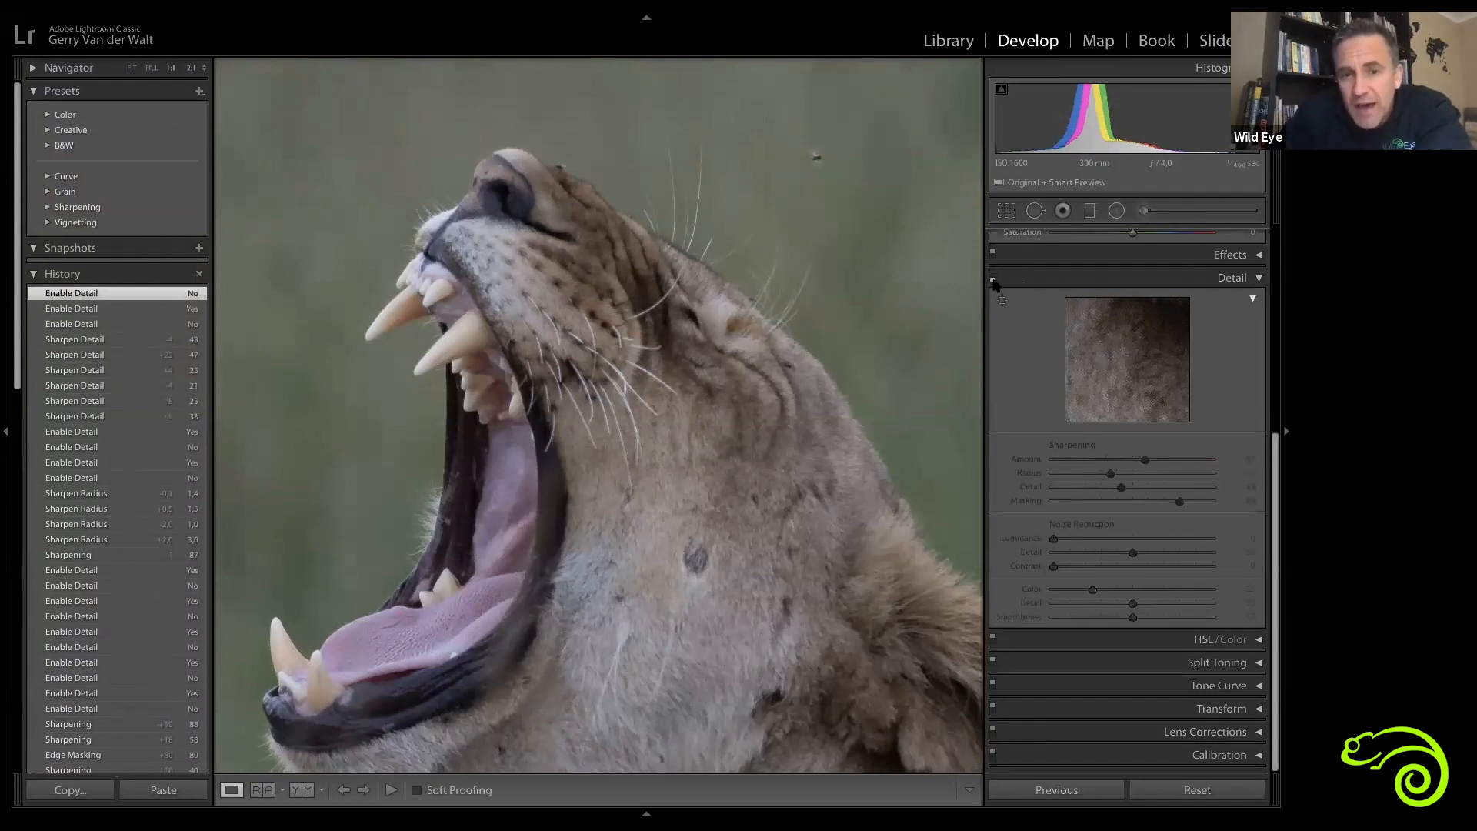
pyautogui.click(993, 280)
pyautogui.click(993, 279)
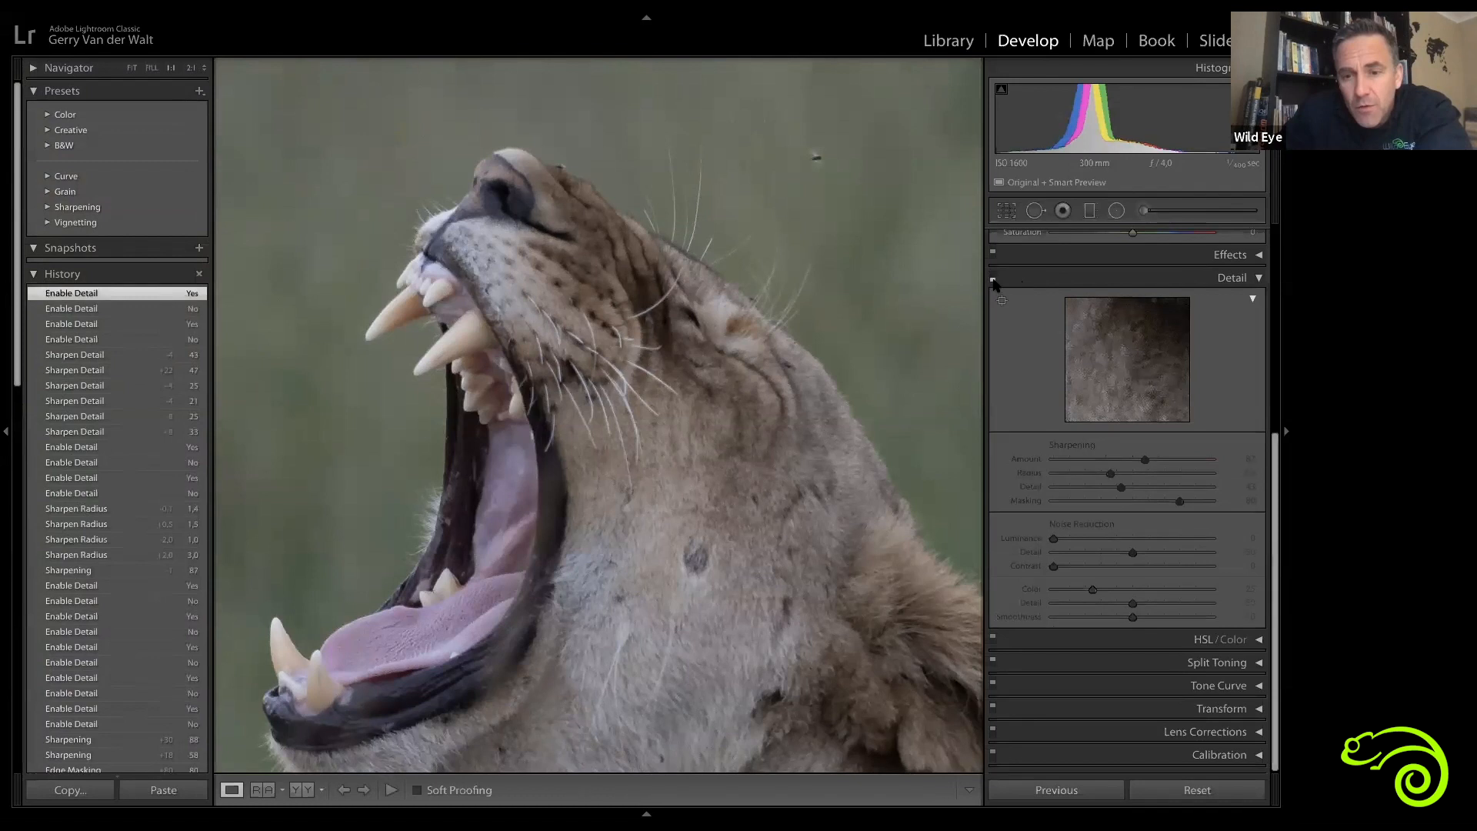
pyautogui.click(992, 279)
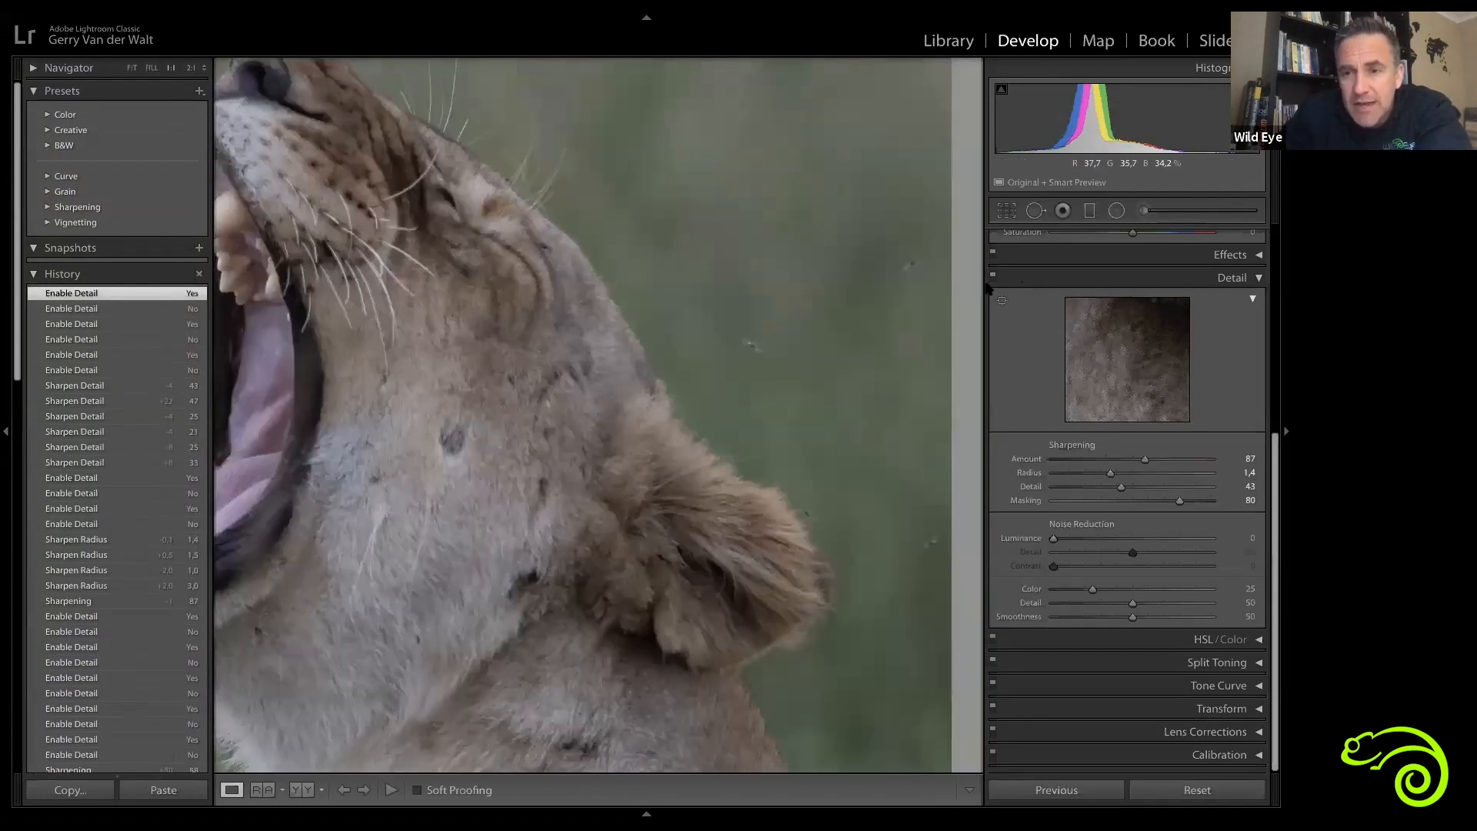
pyautogui.click(993, 280)
pyautogui.click(993, 279)
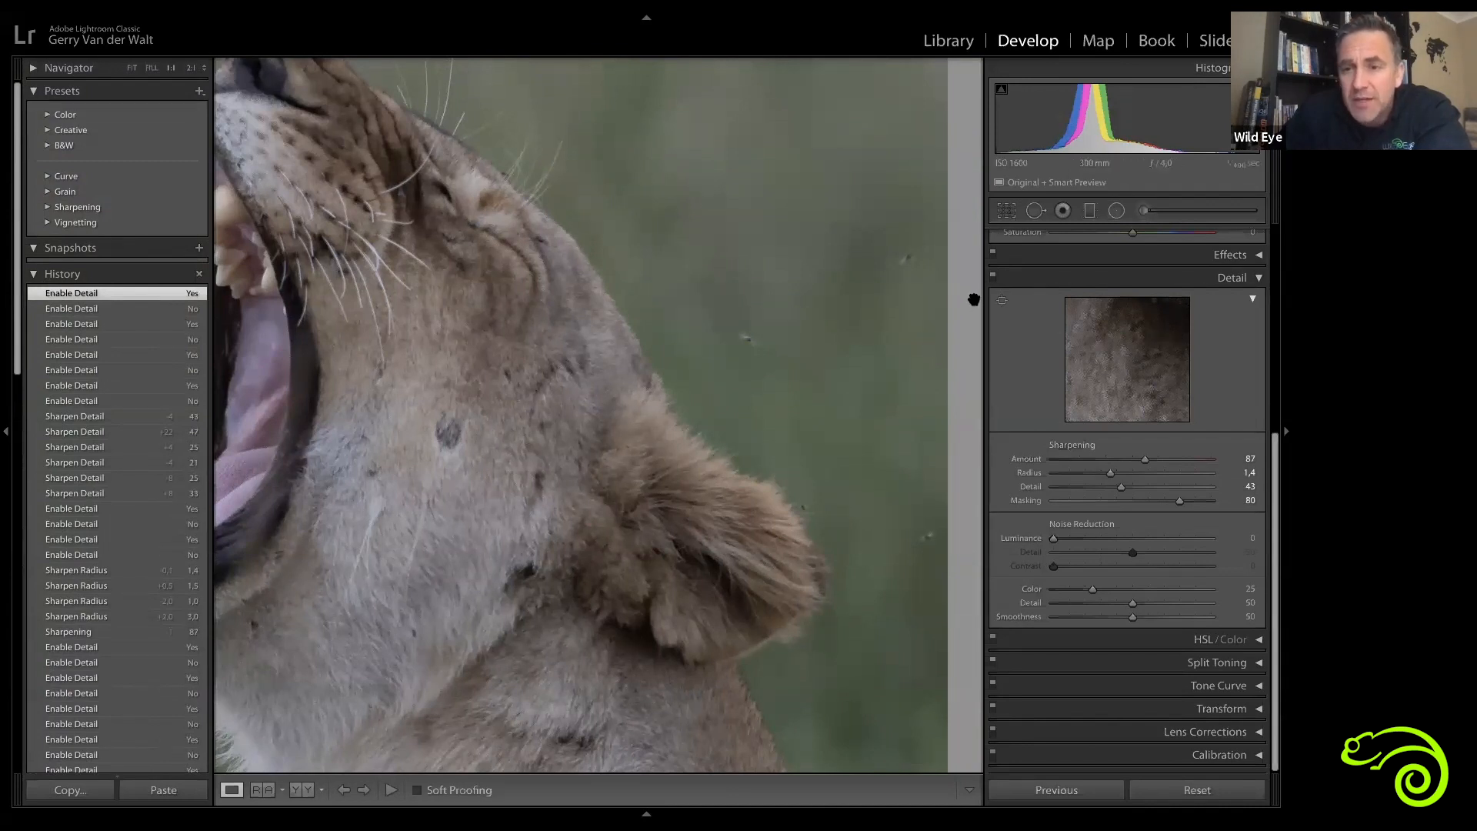
pyautogui.click(993, 277)
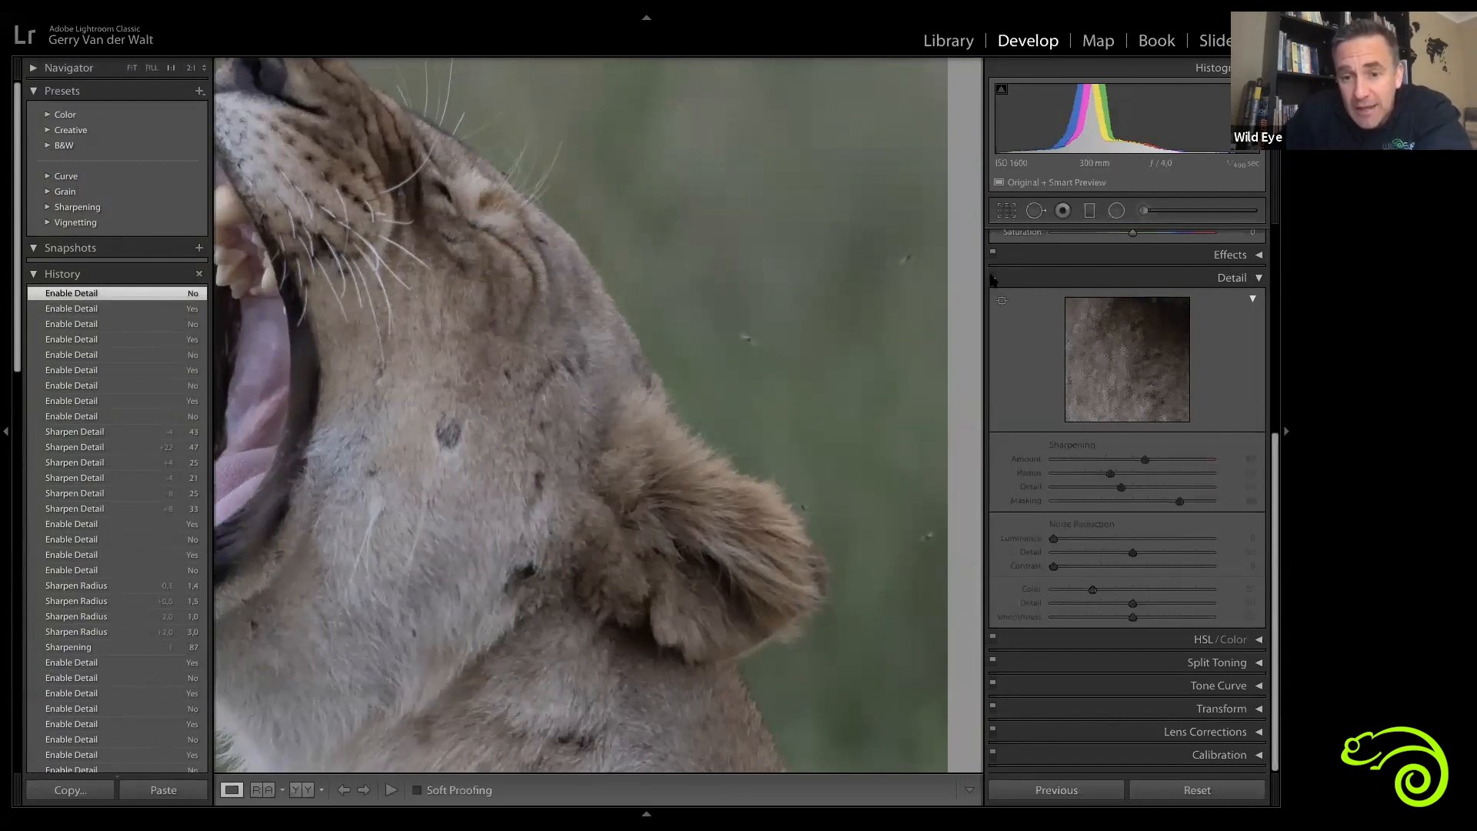
pyautogui.click(992, 279)
# Step: Switch the lioness image between fit and 1:1 zoom views, zooming in around her muzzle and whiskers
pyautogui.click(591, 348)
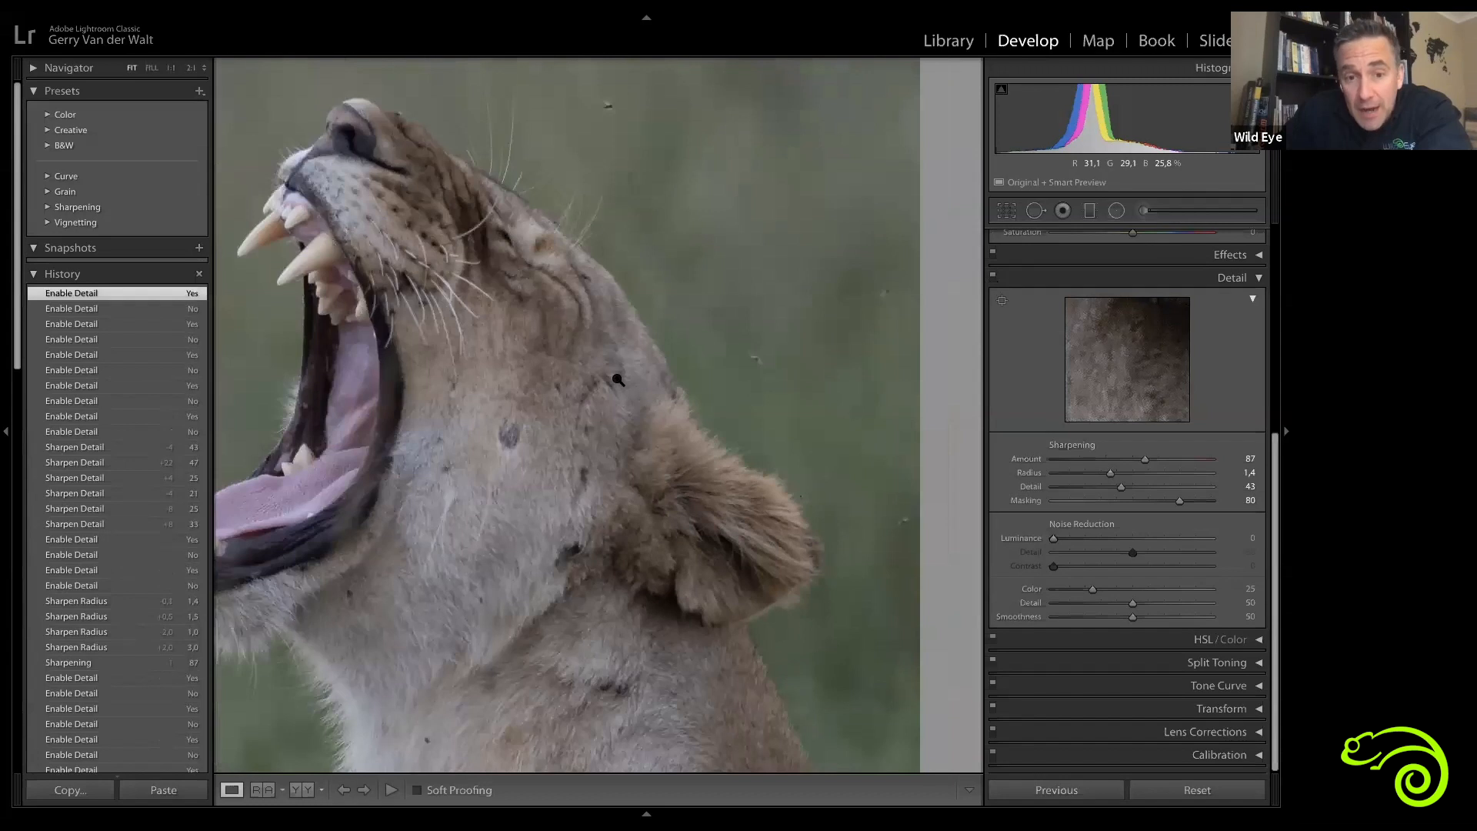
pyautogui.click(591, 348)
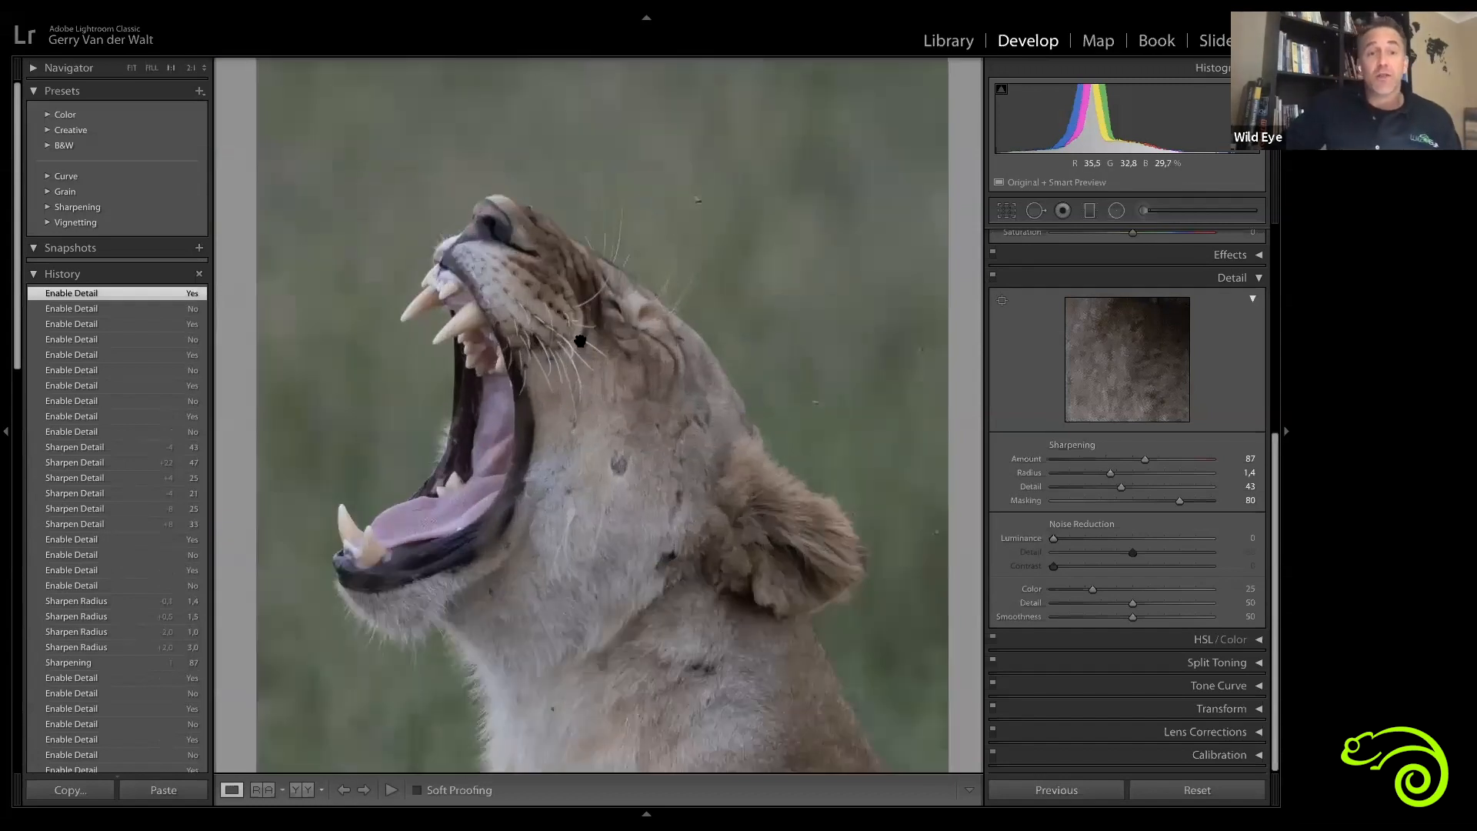
pyautogui.click(696, 383)
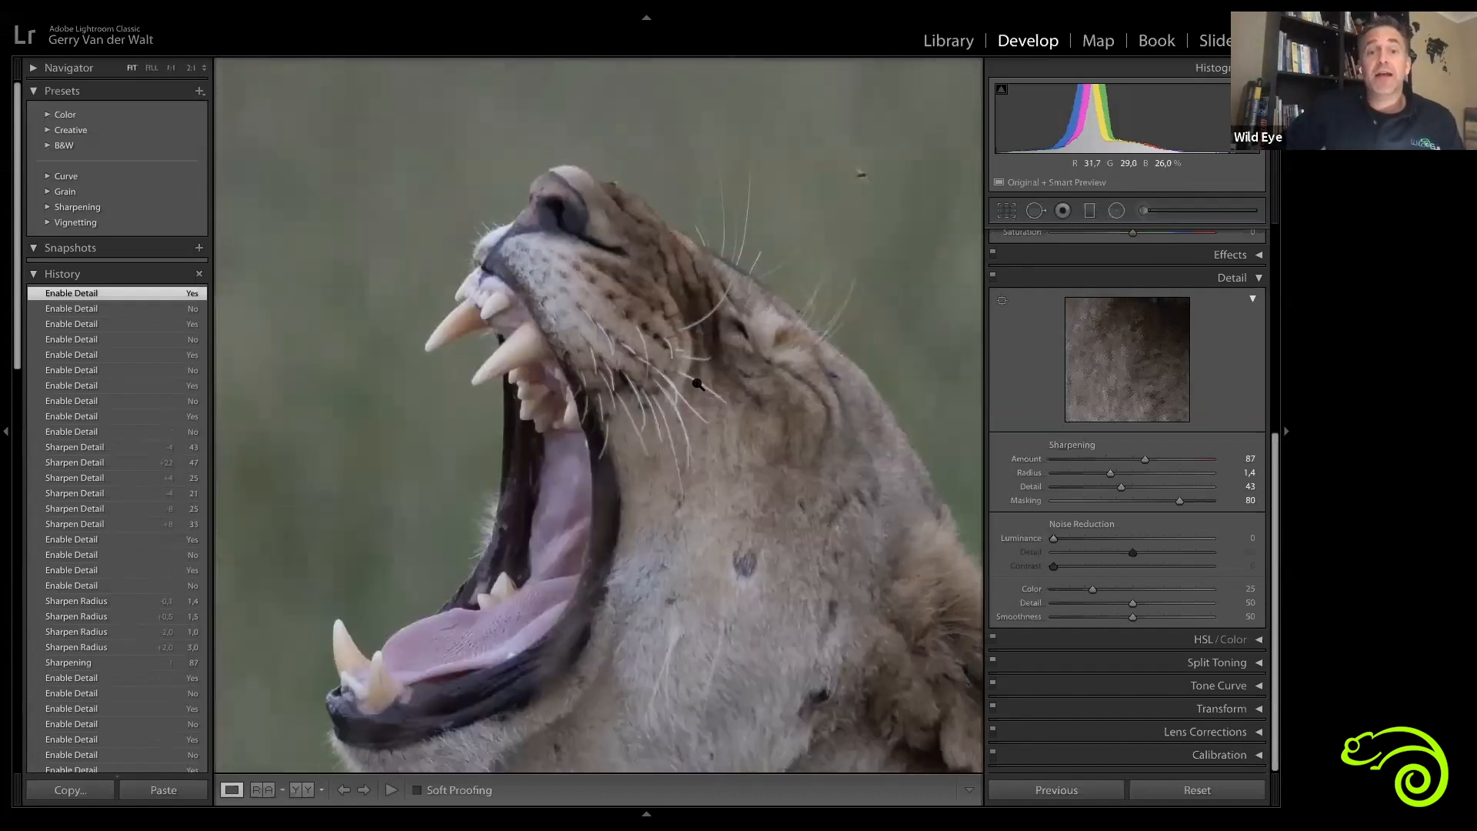
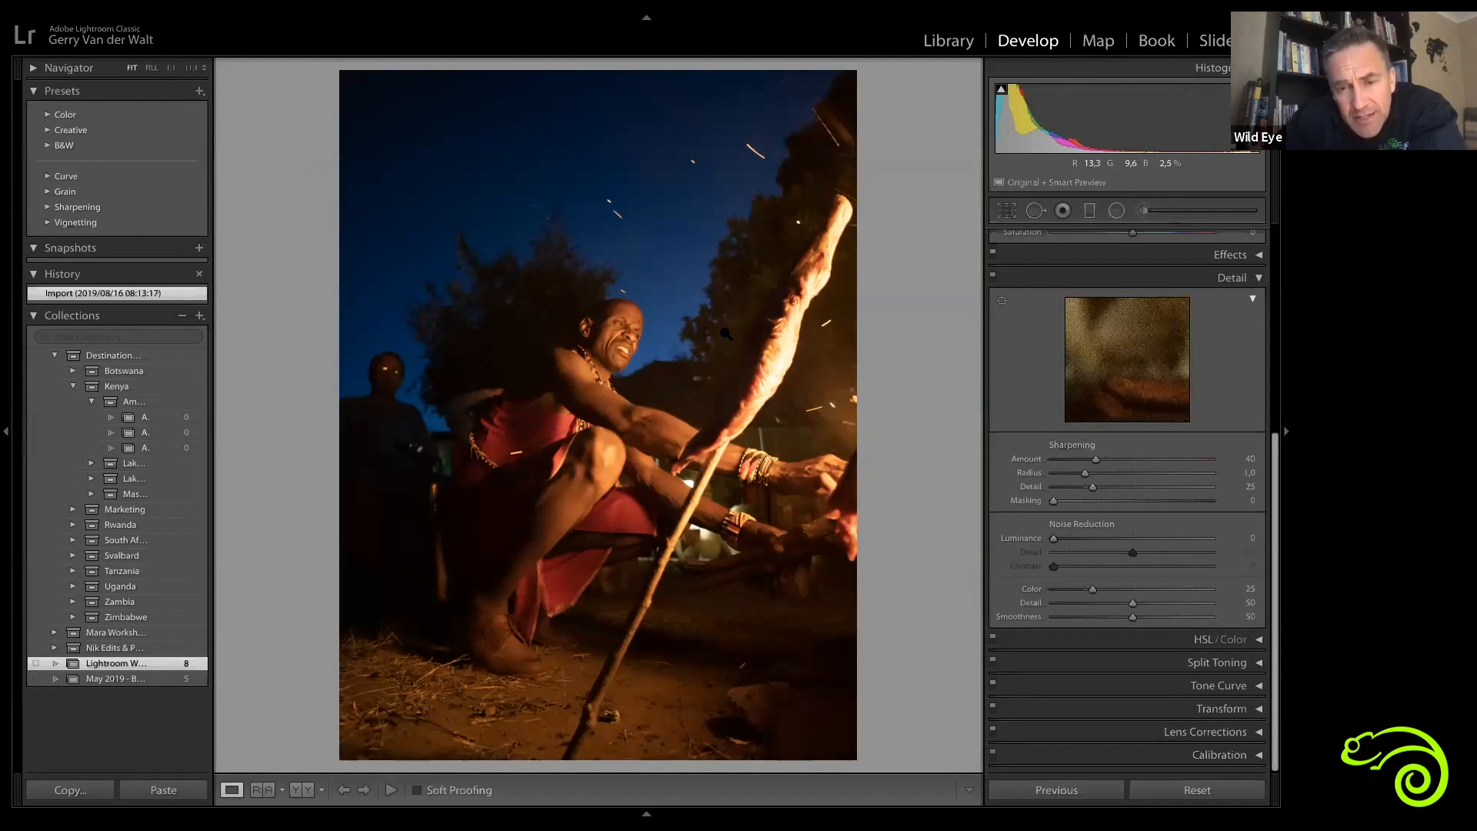
# Step: Set the Navigator zoom ratio to 2:1 on the night fireside photo
pyautogui.click(192, 67)
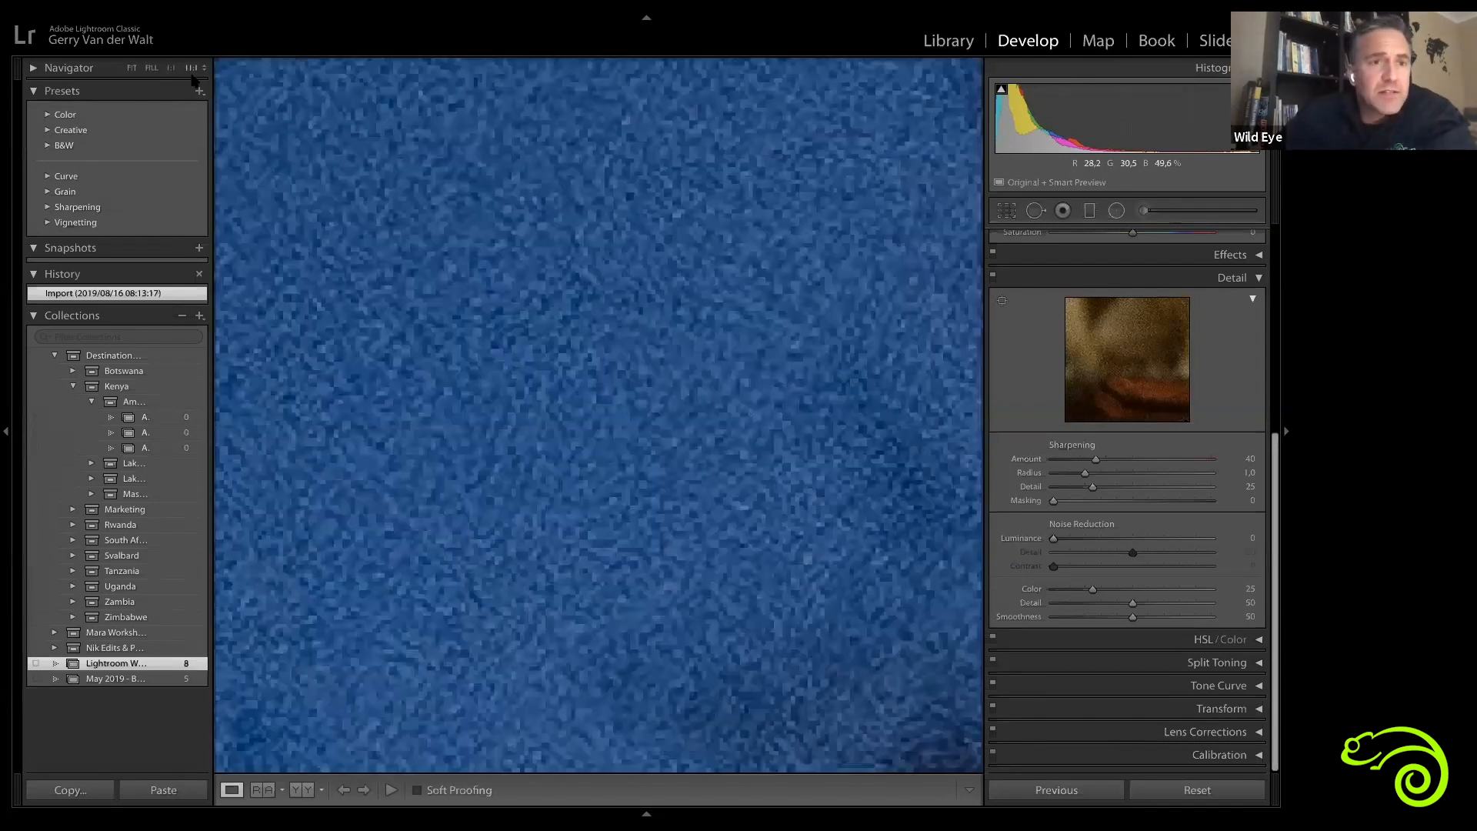
pyautogui.click(192, 69)
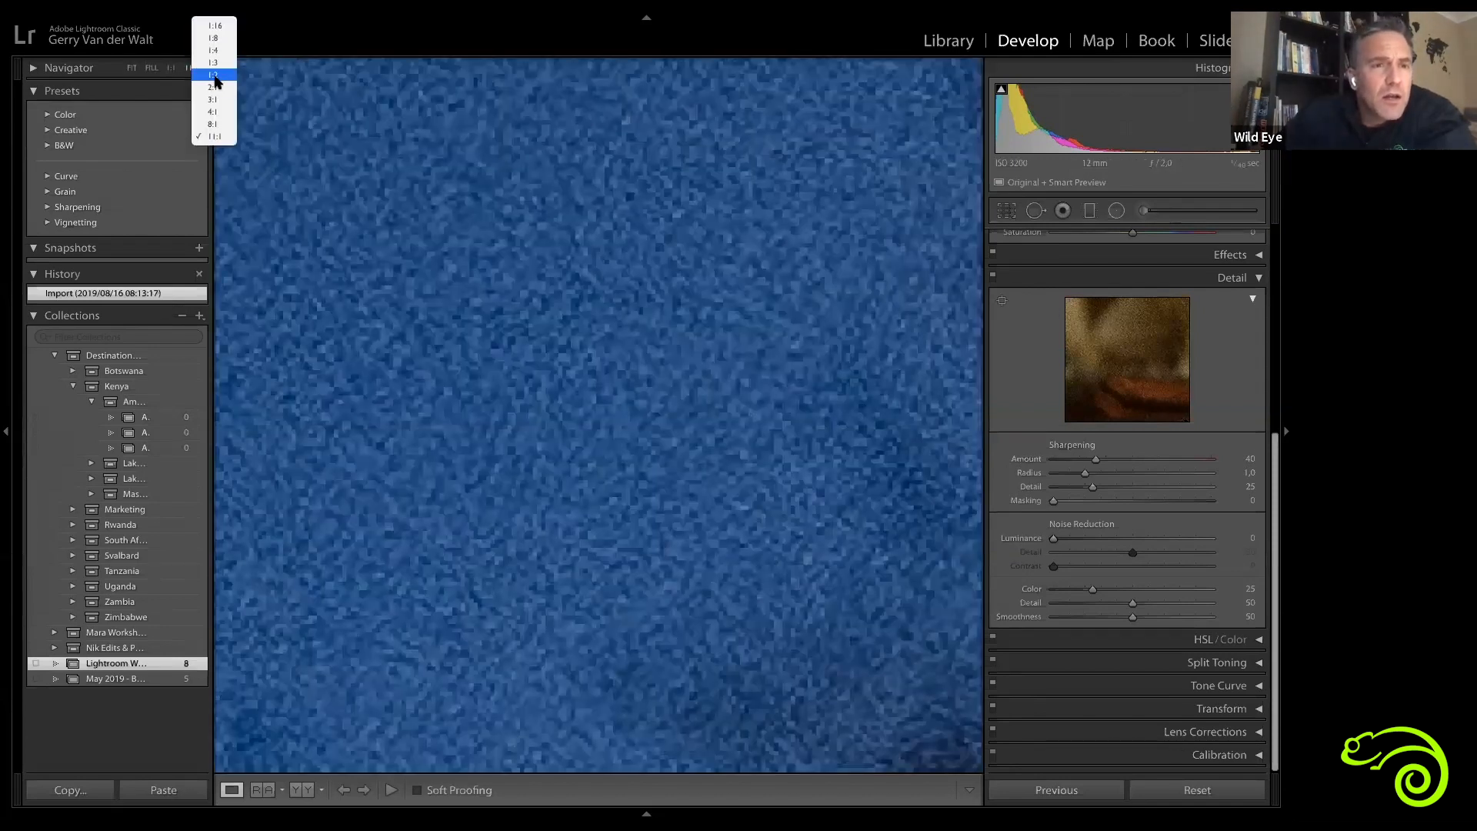
pyautogui.click(214, 87)
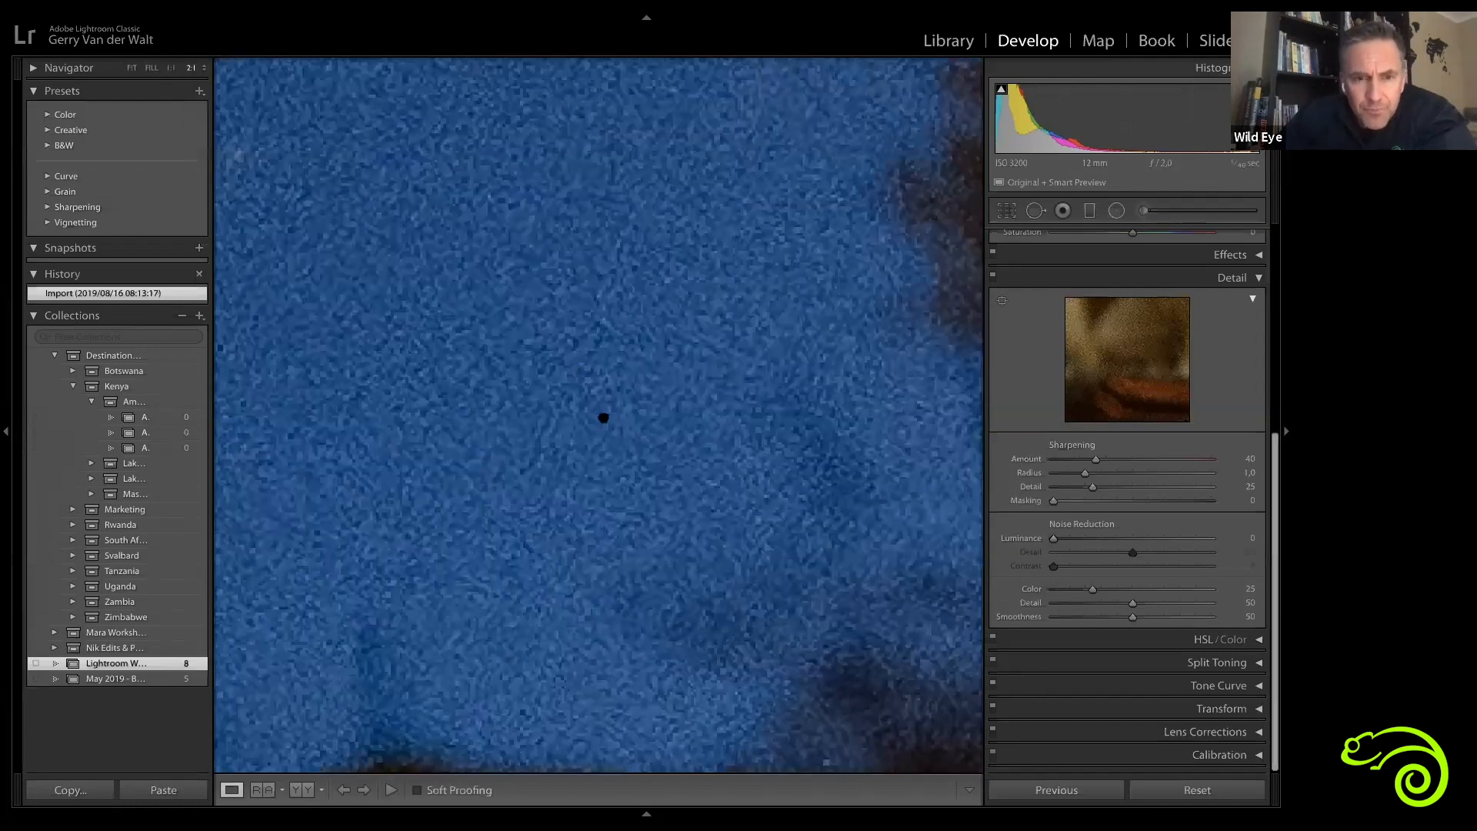
pyautogui.scroll(-2, 423, 346)
pyautogui.scroll(1, 423, 347)
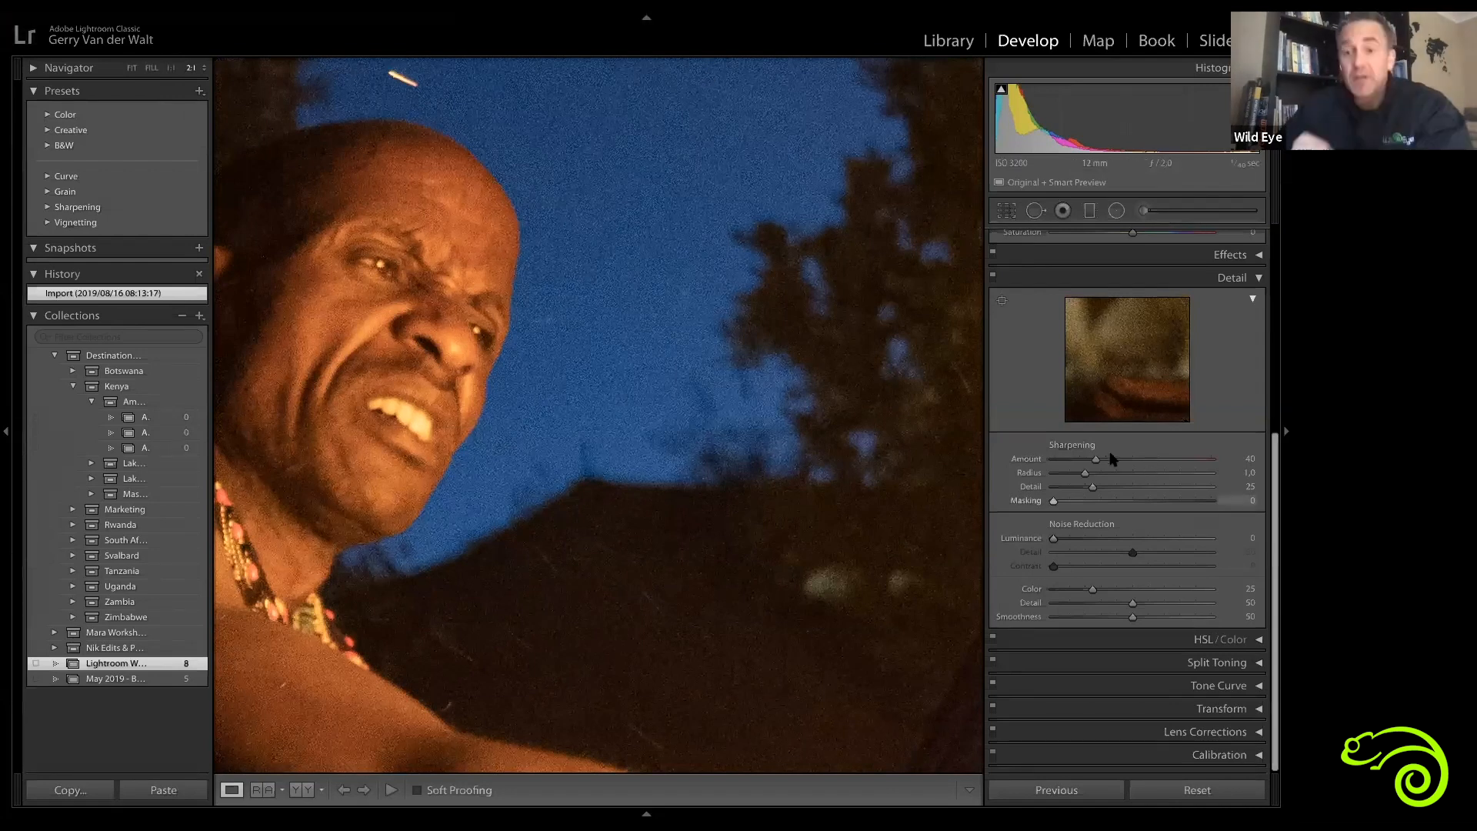
# Step: Return to the fit view and set Sharpening Masking to 71 while previewing the mask
pyautogui.click(664, 537)
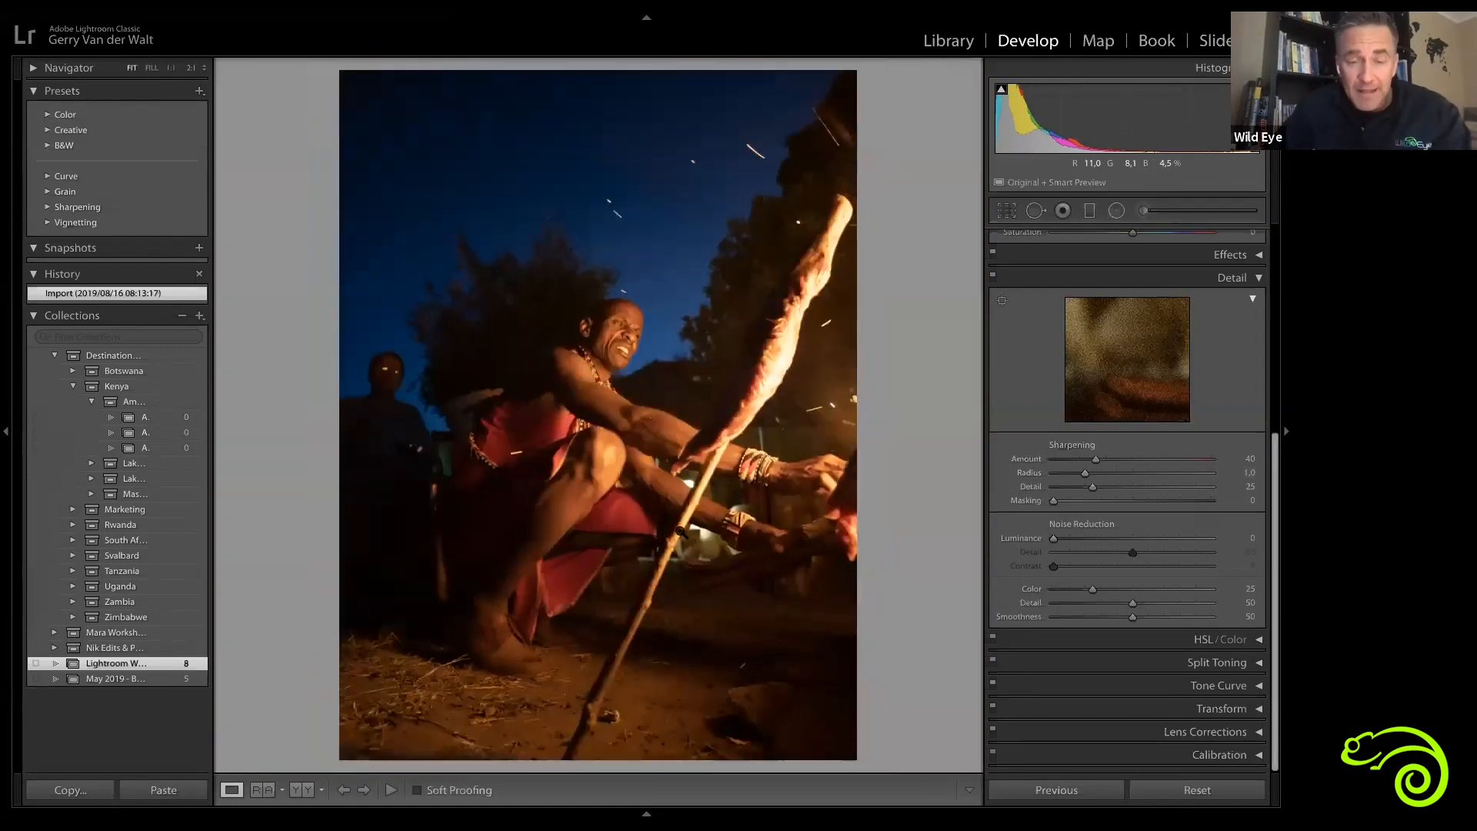
pyautogui.keyDown('alt'); pyautogui.click(1054, 501); pyautogui.keyUp('alt')
pyautogui.moveTo(1057, 503); pyautogui.dragTo(1165, 509)
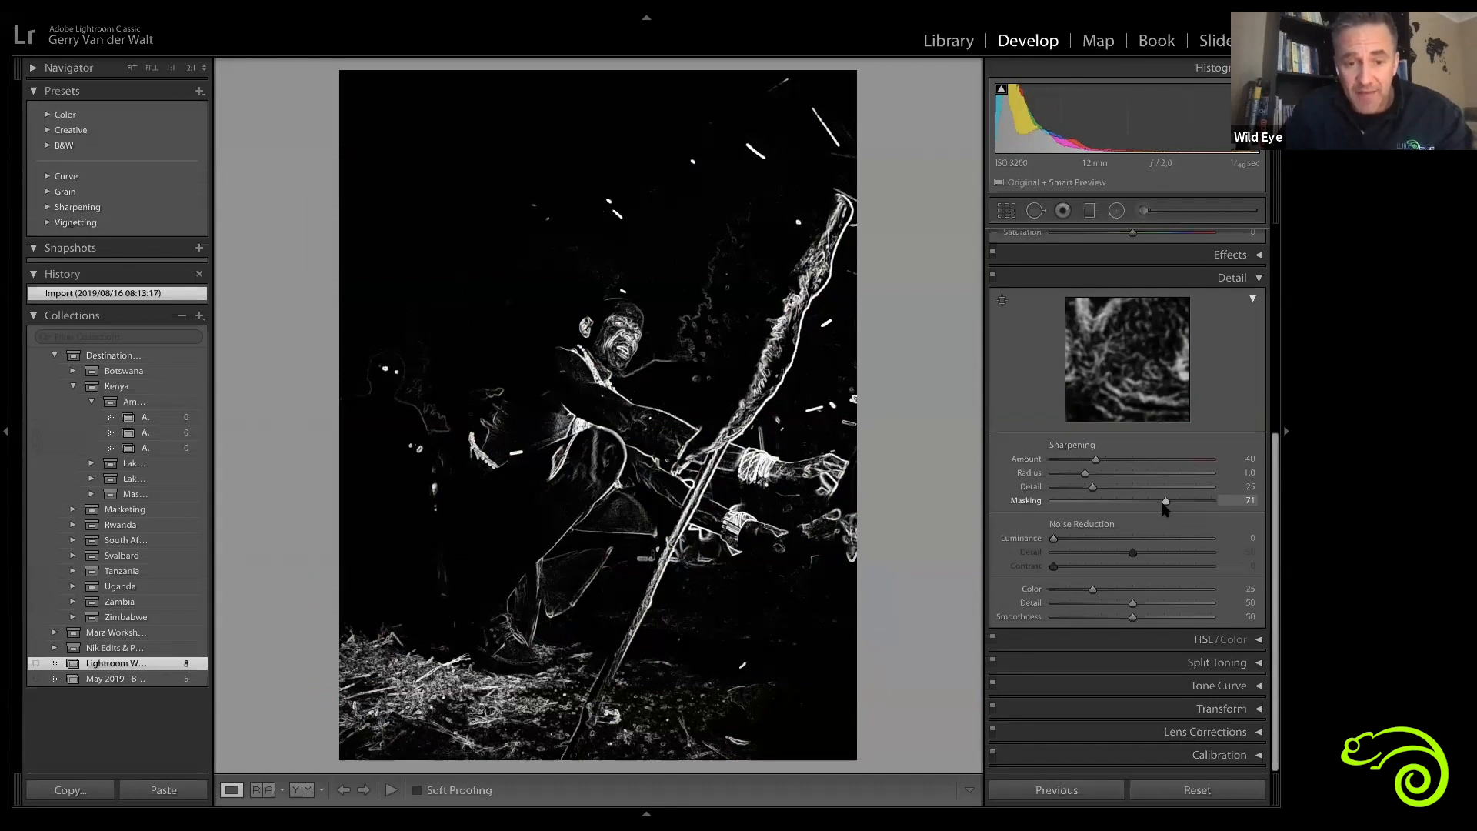
pyautogui.moveTo(1165, 508); pyautogui.dragTo(1166, 508)
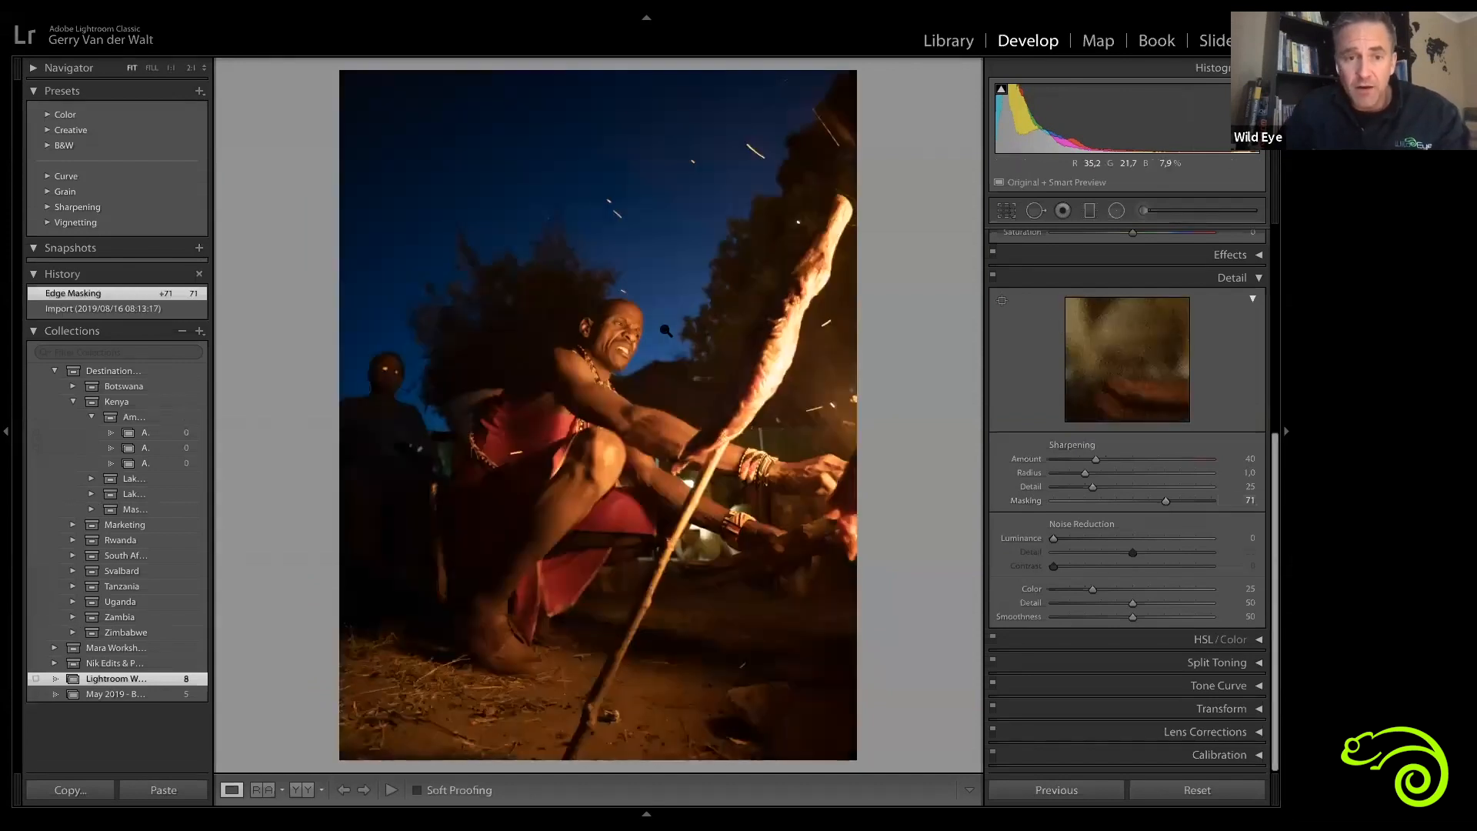
# Step: Zoom into the man's face and raise Sharpening Amount to 61
pyautogui.click(566, 441)
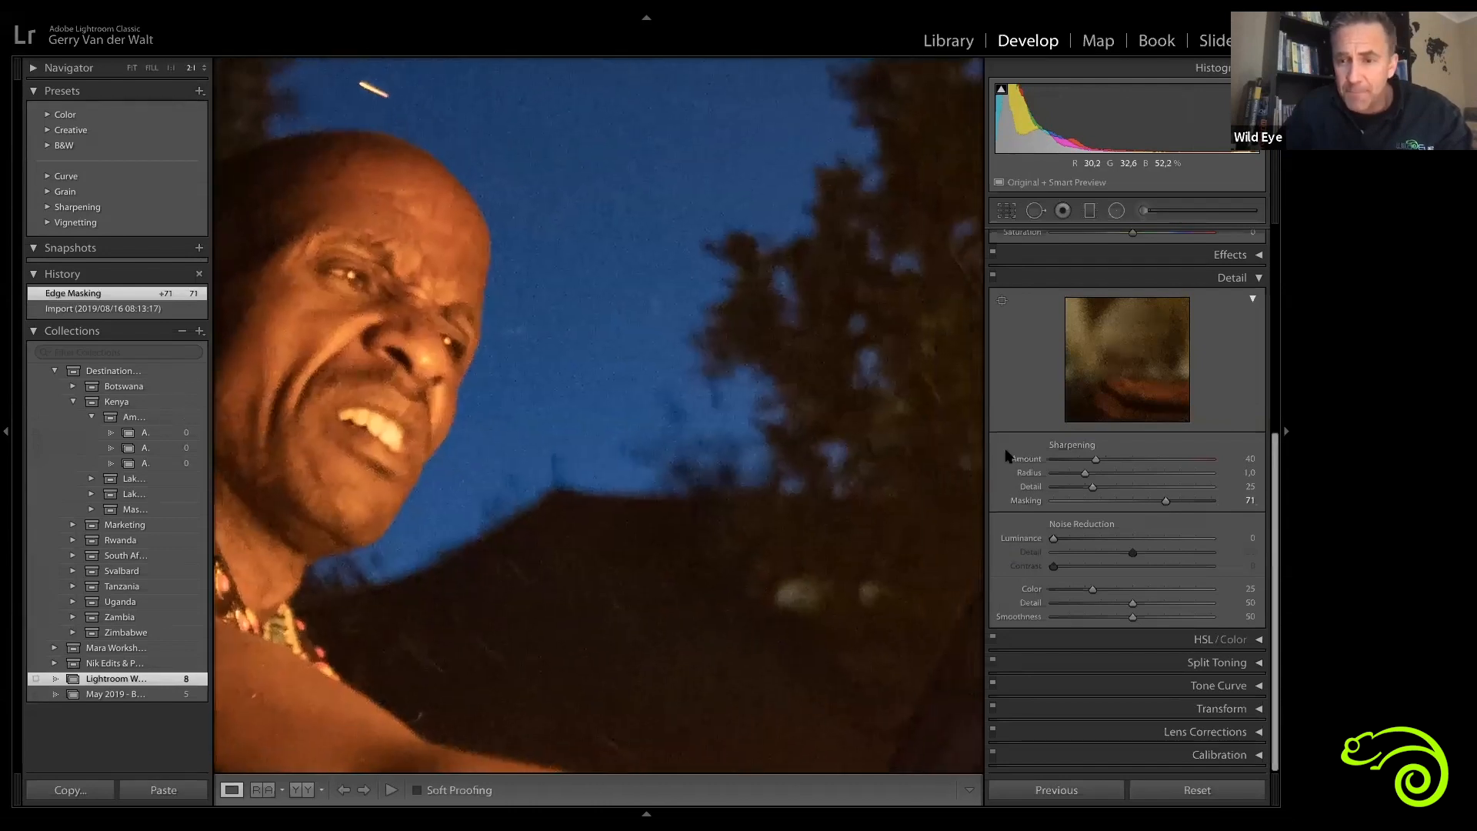
pyautogui.moveTo(1096, 460)
pyautogui.mouseDown()
pyautogui.moveTo(1167, 448)
pyautogui.moveTo(1179, 460)
pyautogui.moveTo(1093, 460)
pyautogui.moveTo(1115, 463)
pyautogui.mouseUp()
pyautogui.doubleClick(1098, 460)
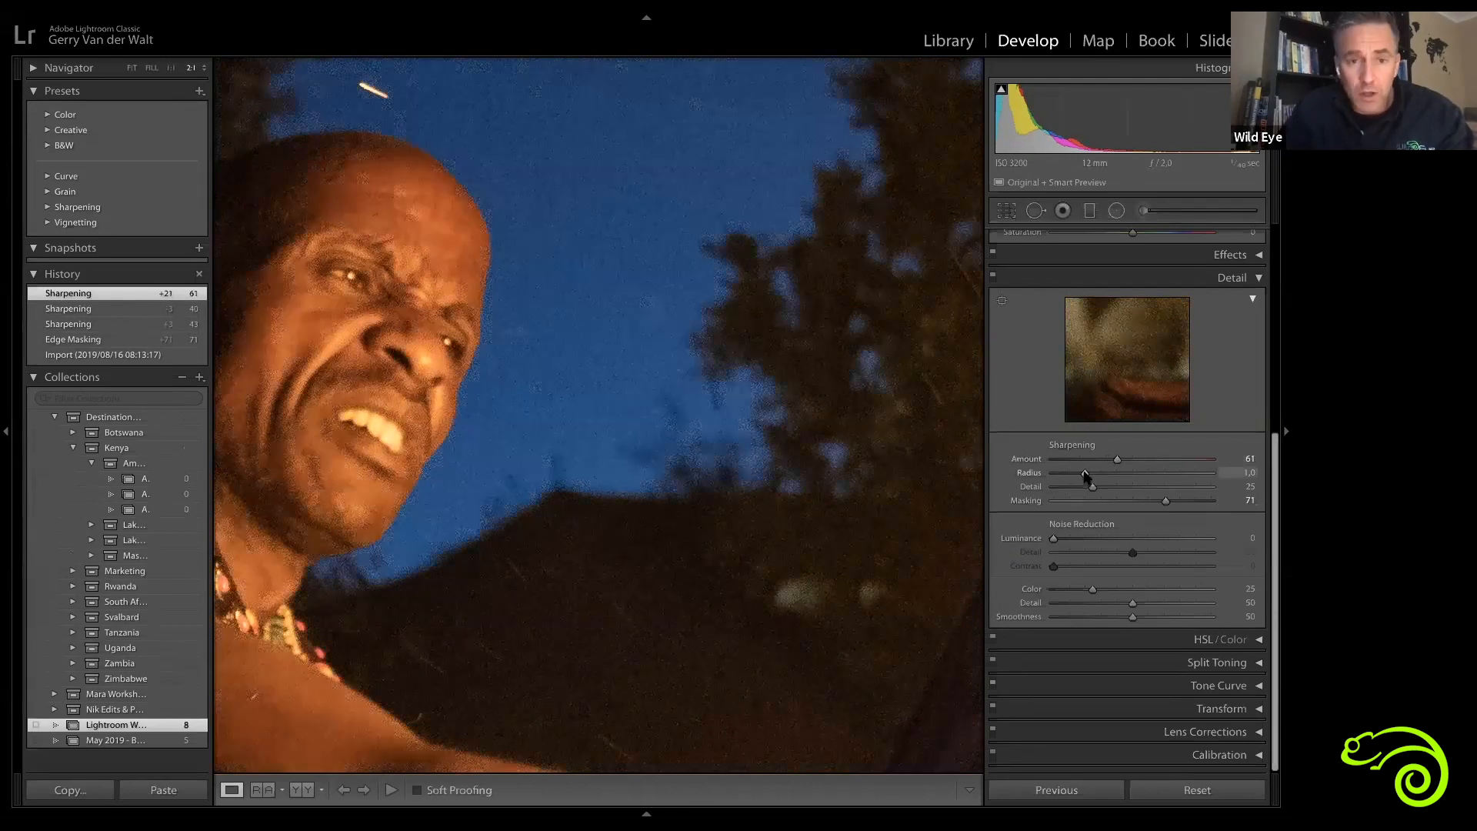
# Step: Preview Sharpening Radius at 3.0 in grayscale and set it to 1.2
pyautogui.moveTo(1214, 473)
pyautogui.mouseDown()
pyautogui.moveTo(1192, 477)
pyautogui.moveTo(1205, 475)
pyautogui.mouseUp()
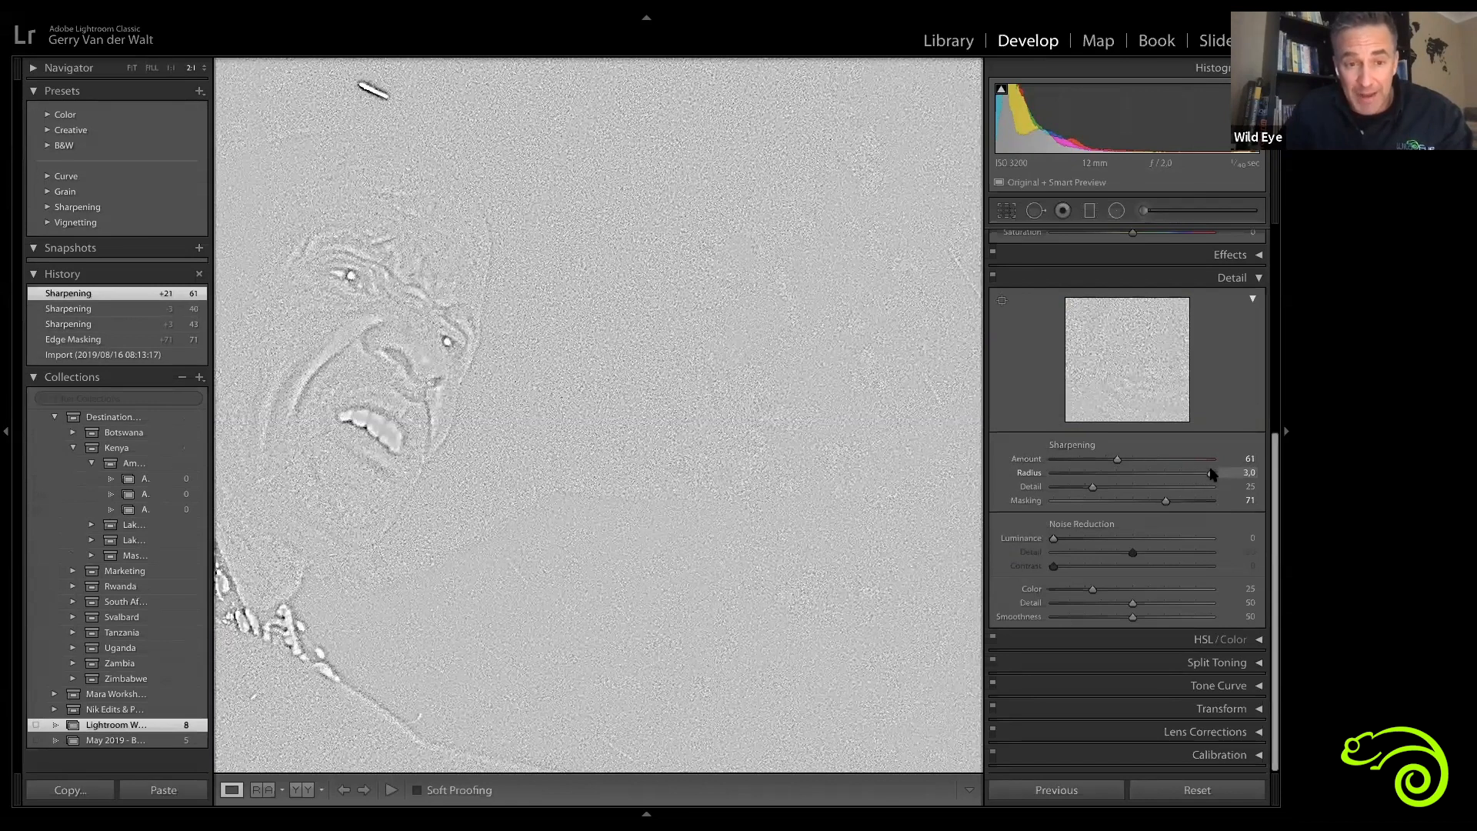
pyautogui.moveTo(1146, 480); pyautogui.dragTo(1096, 483)
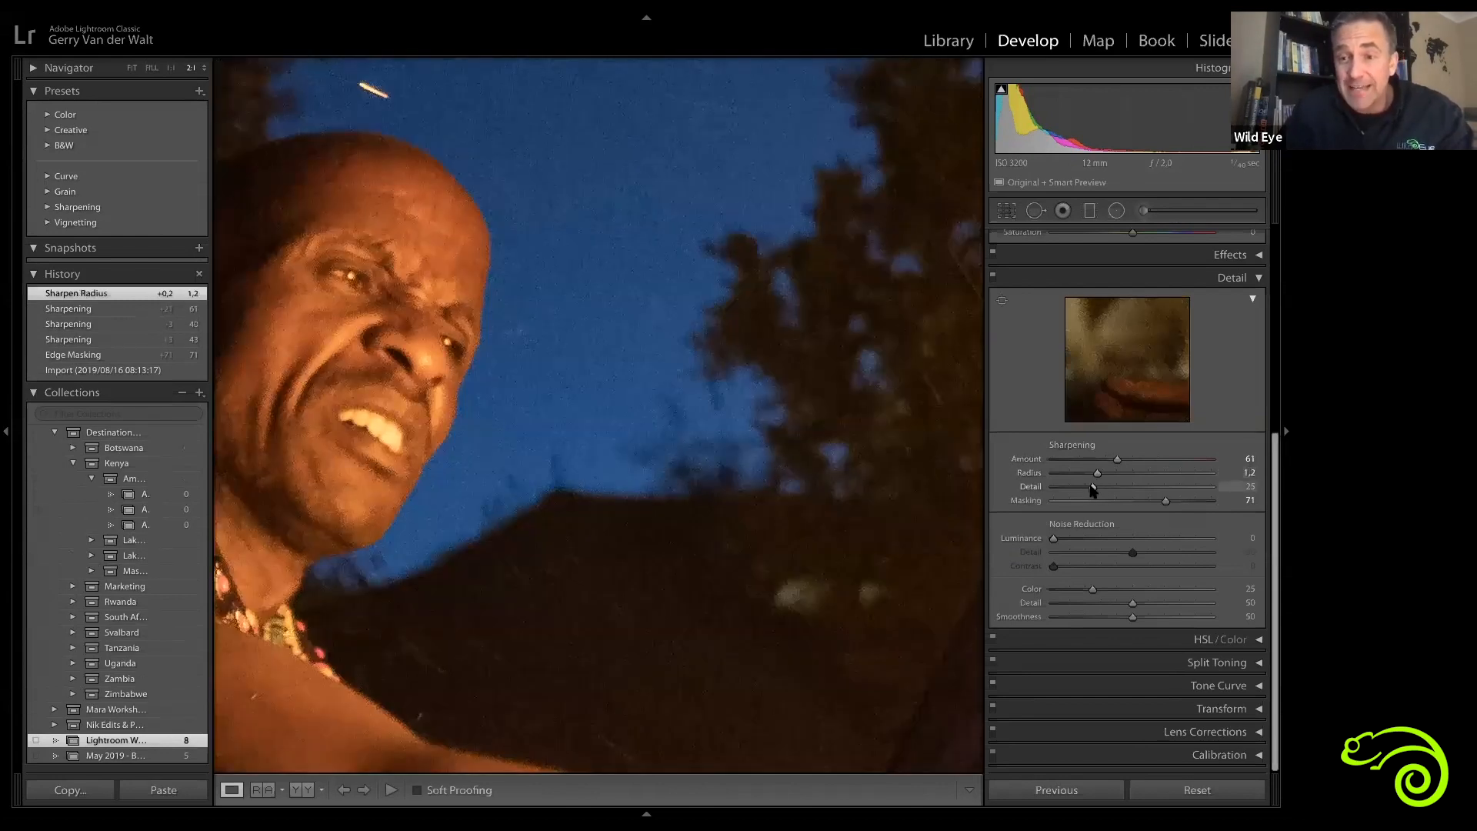
# Step: Zoom back into the man's face and try Sharpening Detail at 32 with the grayscale preview, returning it to 25
pyautogui.click(622, 554)
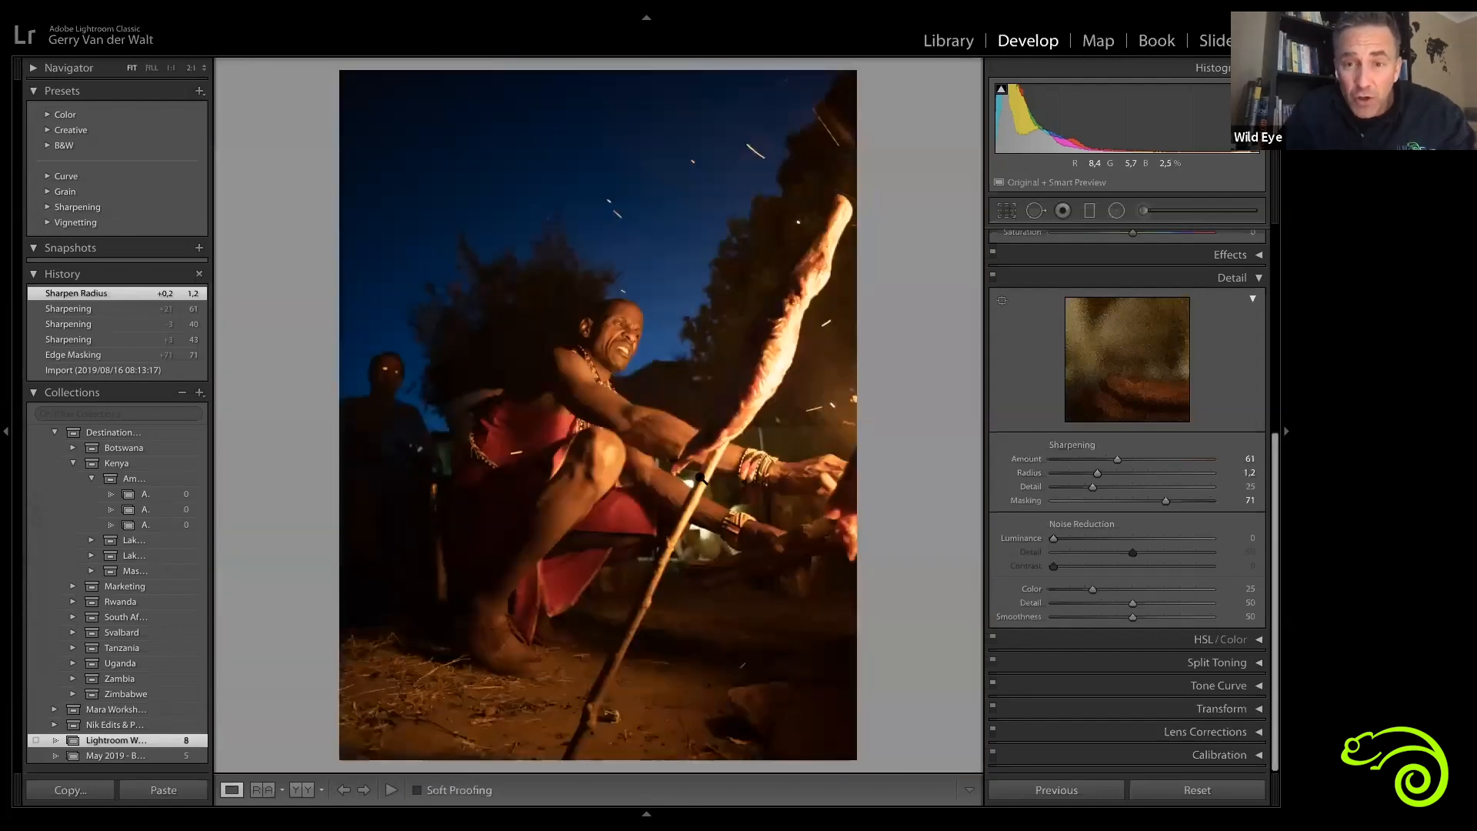
pyautogui.click(611, 362)
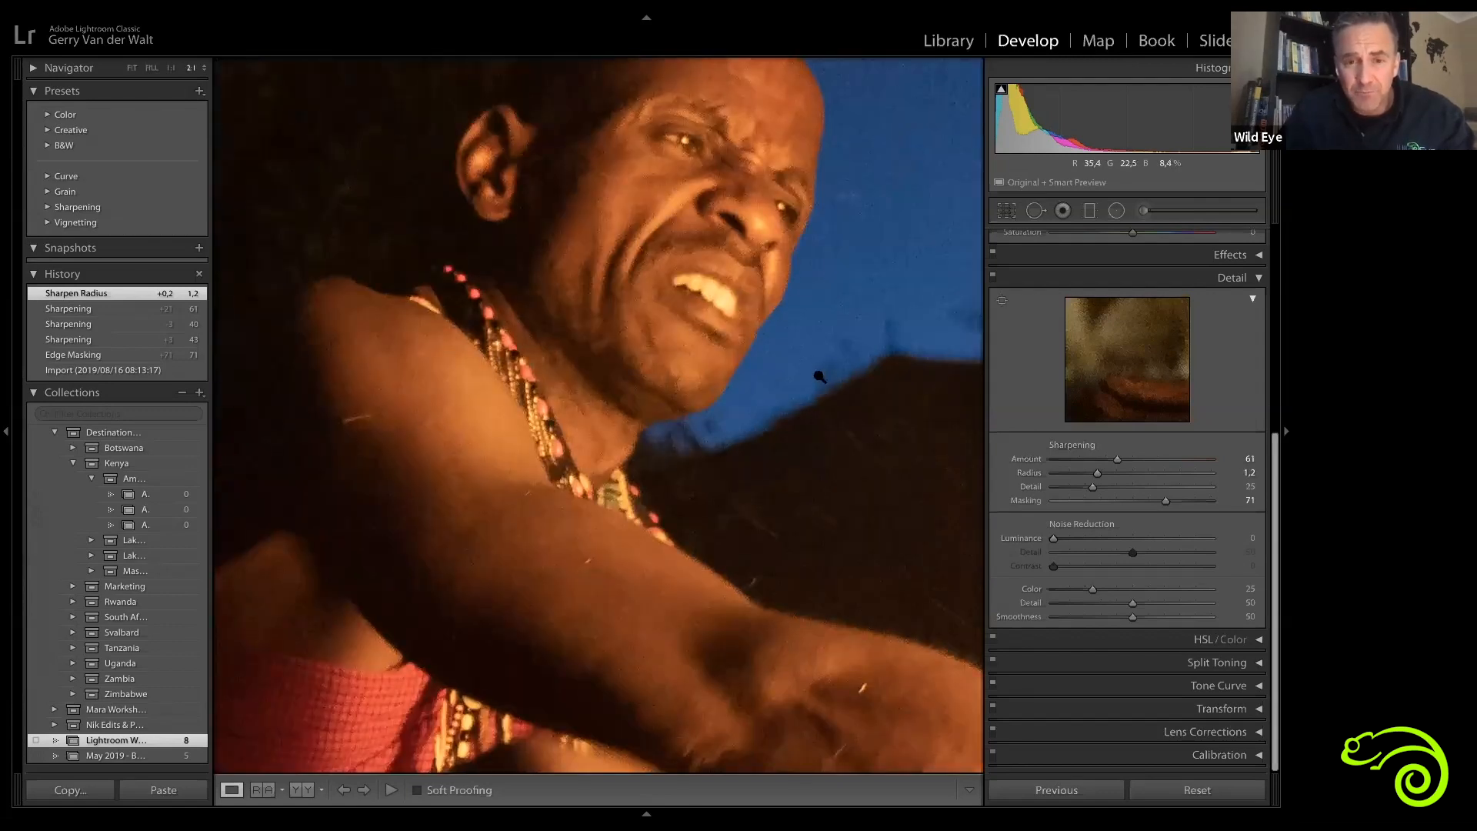
pyautogui.click(792, 385)
pyautogui.click(673, 407)
pyautogui.moveTo(643, 493); pyautogui.dragTo(711, 683)
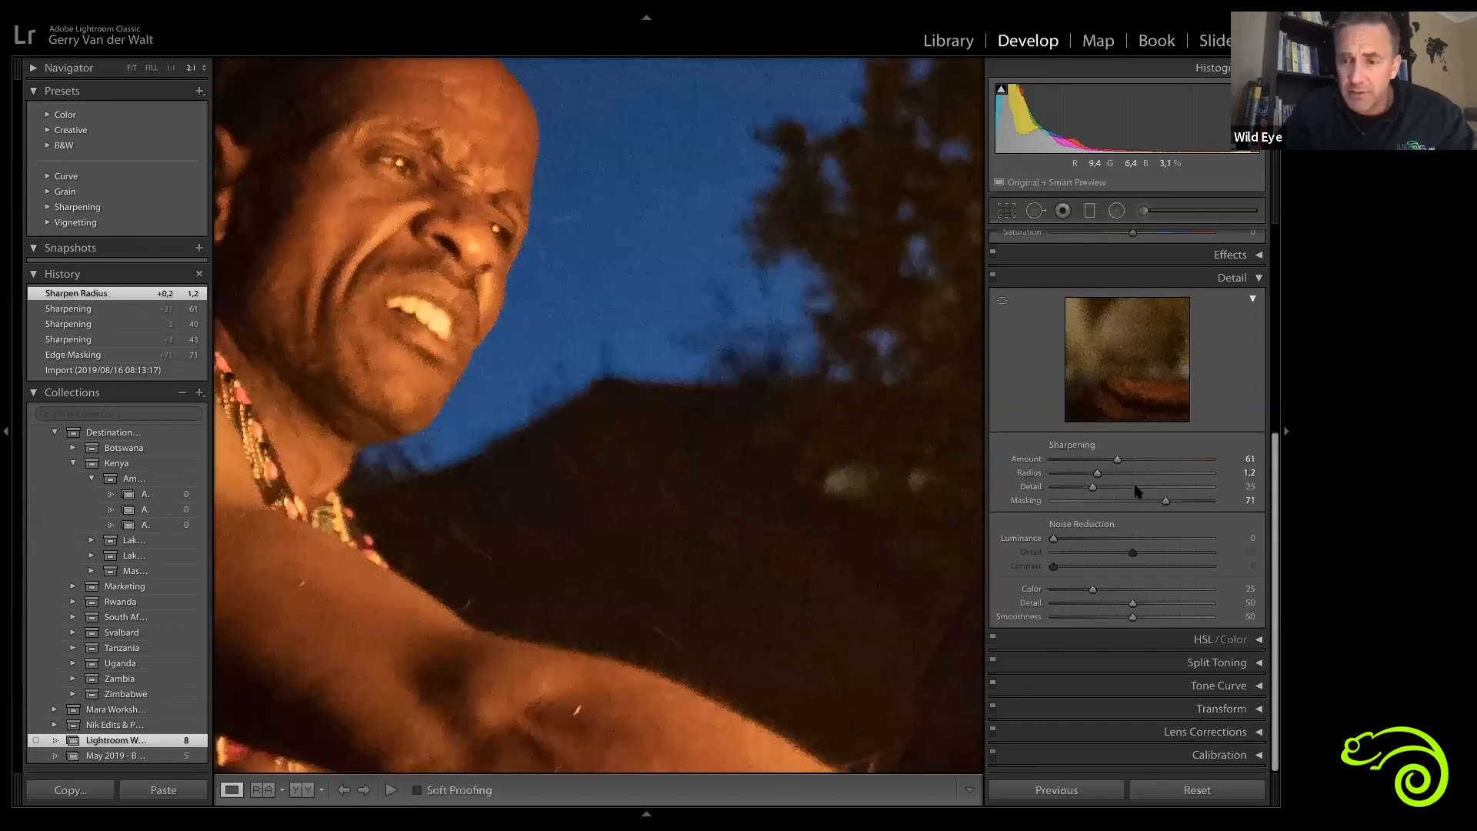
pyautogui.press('alt')
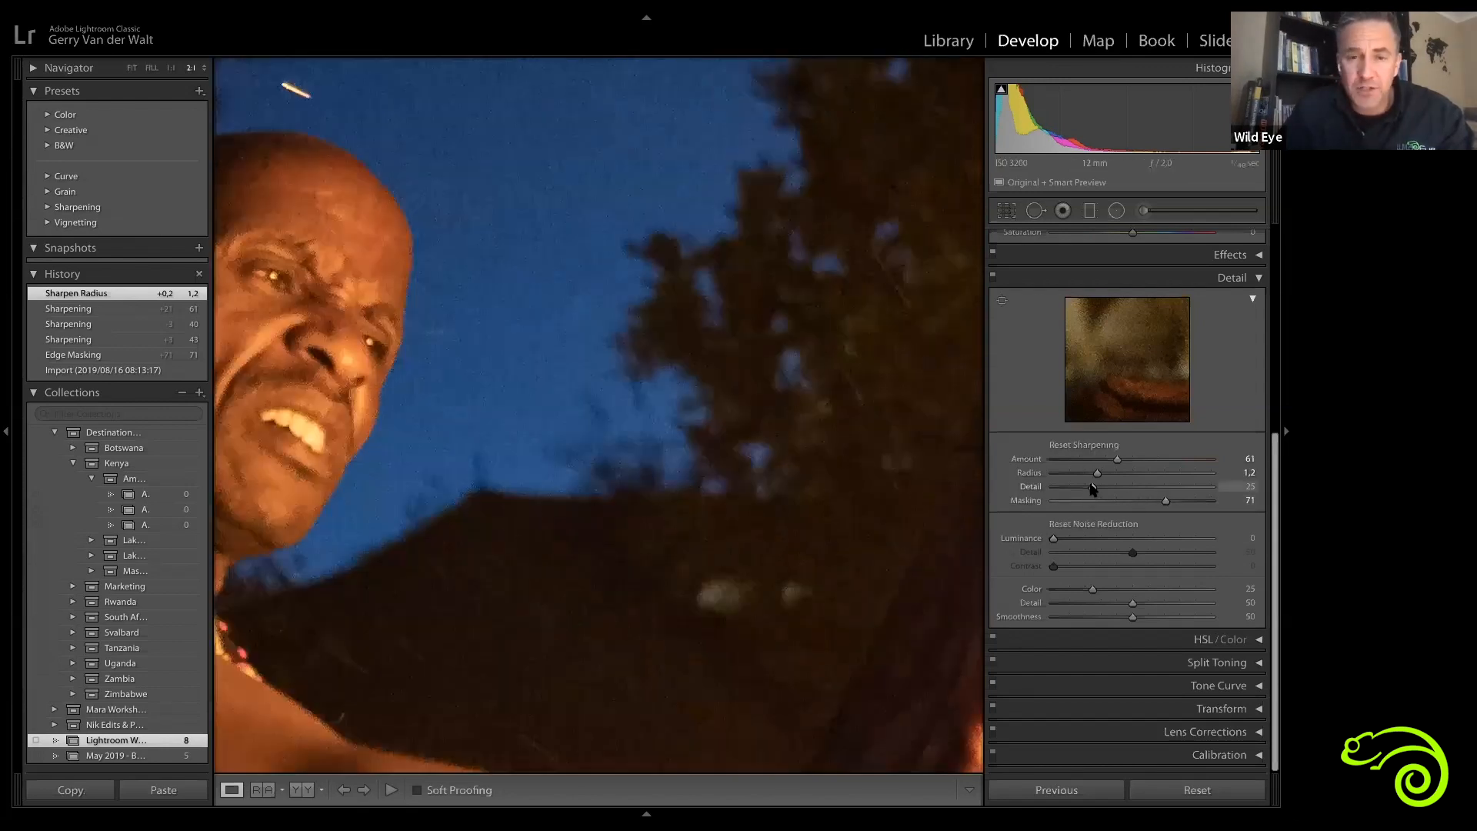
pyautogui.moveTo(1094, 489); pyautogui.dragTo(1118, 493)
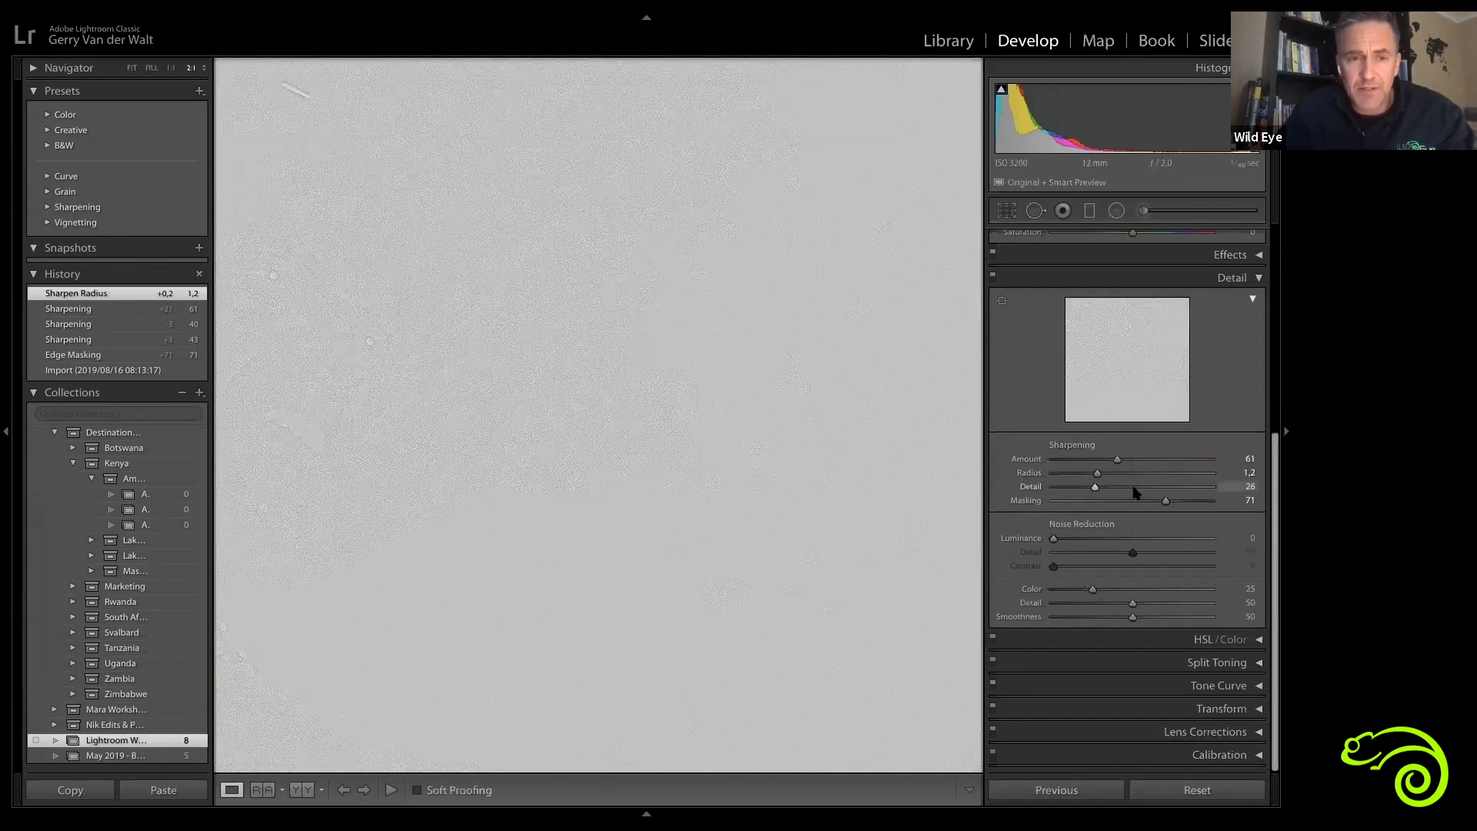
pyautogui.moveTo(1117, 501); pyautogui.dragTo(1234, 509)
pyautogui.moveTo(1110, 501); pyautogui.dragTo(1109, 501)
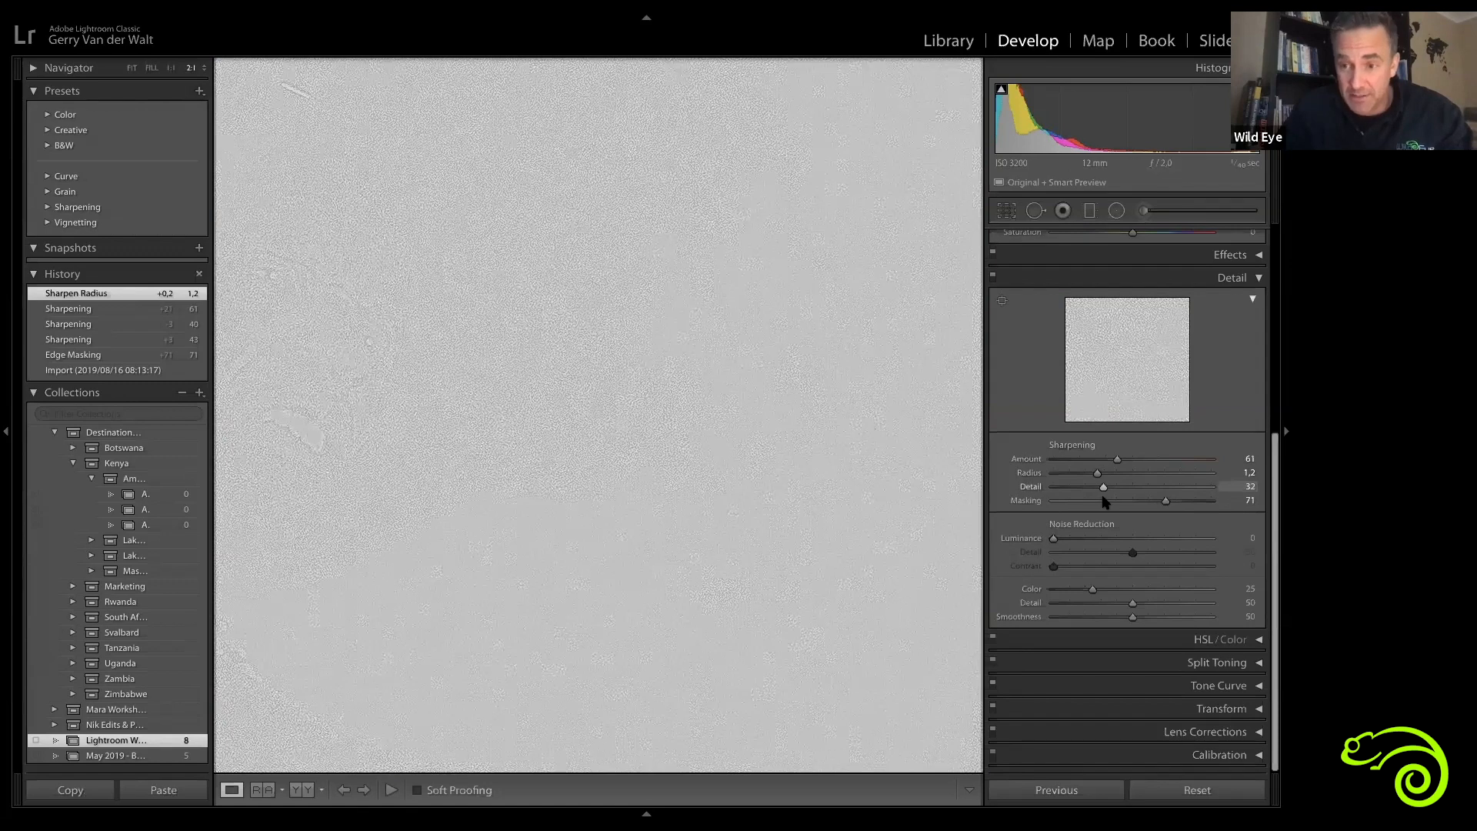
pyautogui.moveTo(1106, 502); pyautogui.dragTo(1105, 501)
pyautogui.doubleClick(1105, 495)
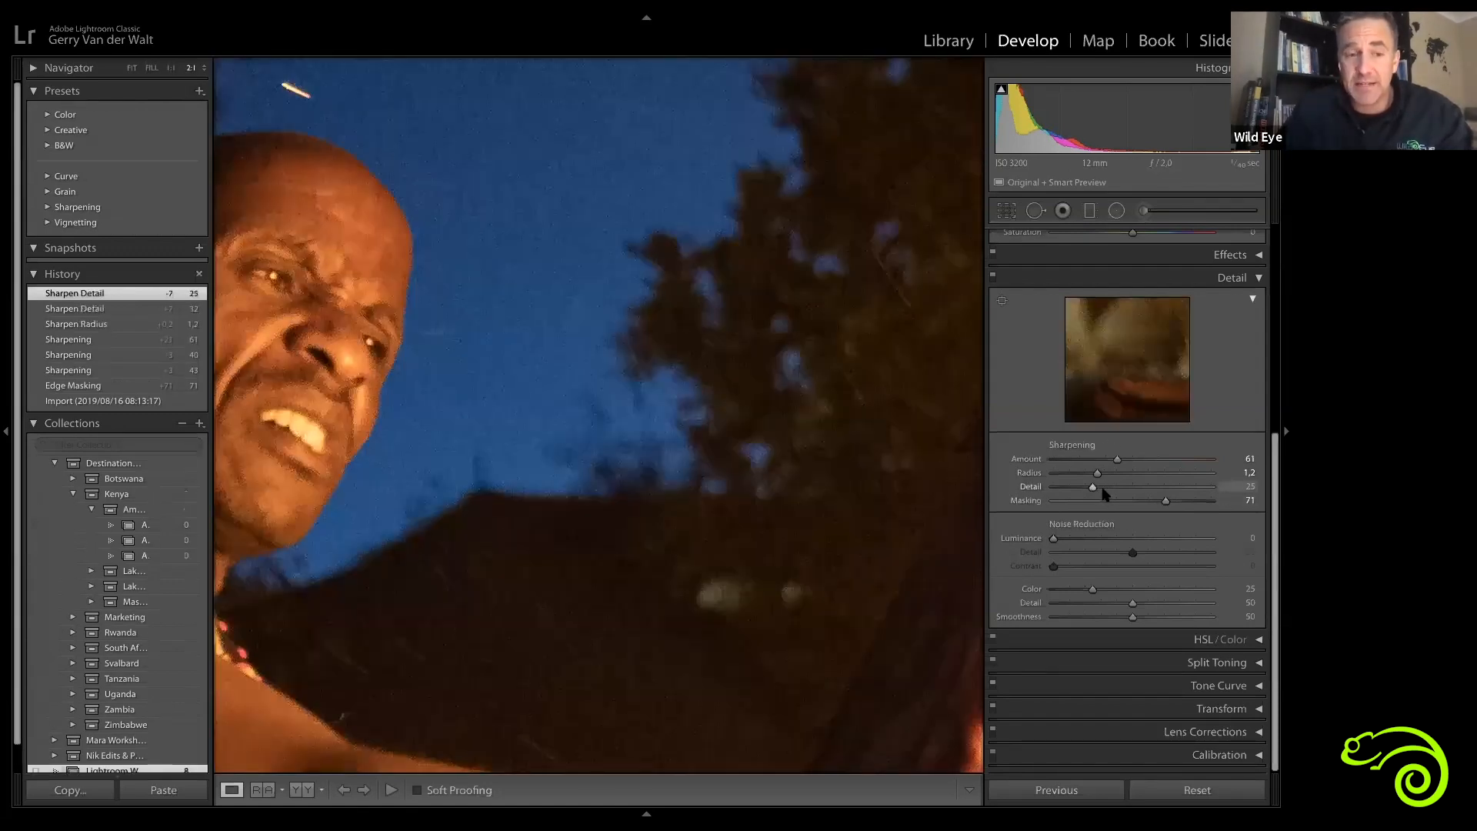
# Step: Toggle the Detail panel on and off repeatedly to compare the man's face with and without it
pyautogui.moveTo(481, 380); pyautogui.dragTo(626, 438)
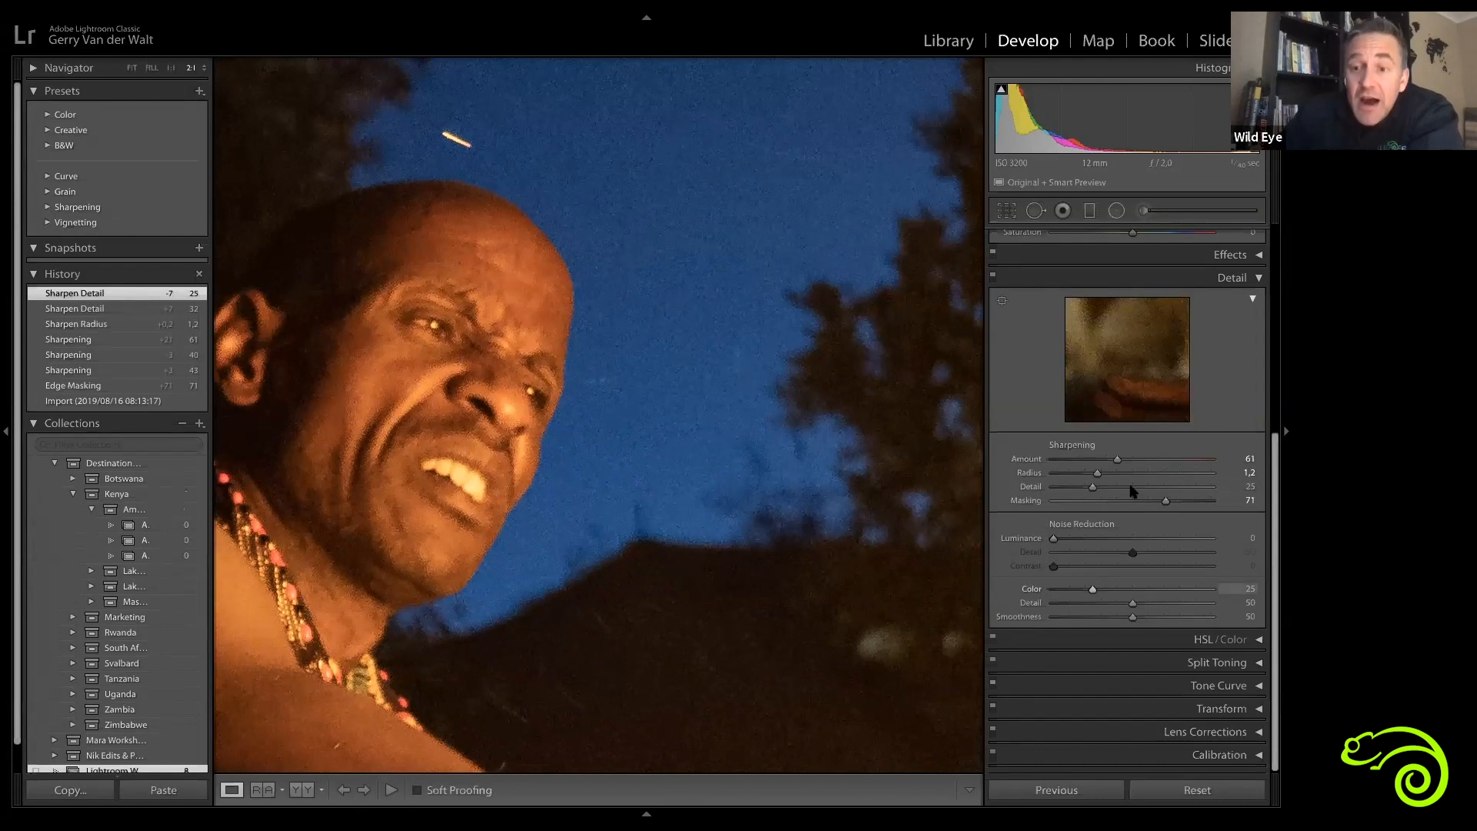
pyautogui.click(993, 275)
pyautogui.click(993, 276)
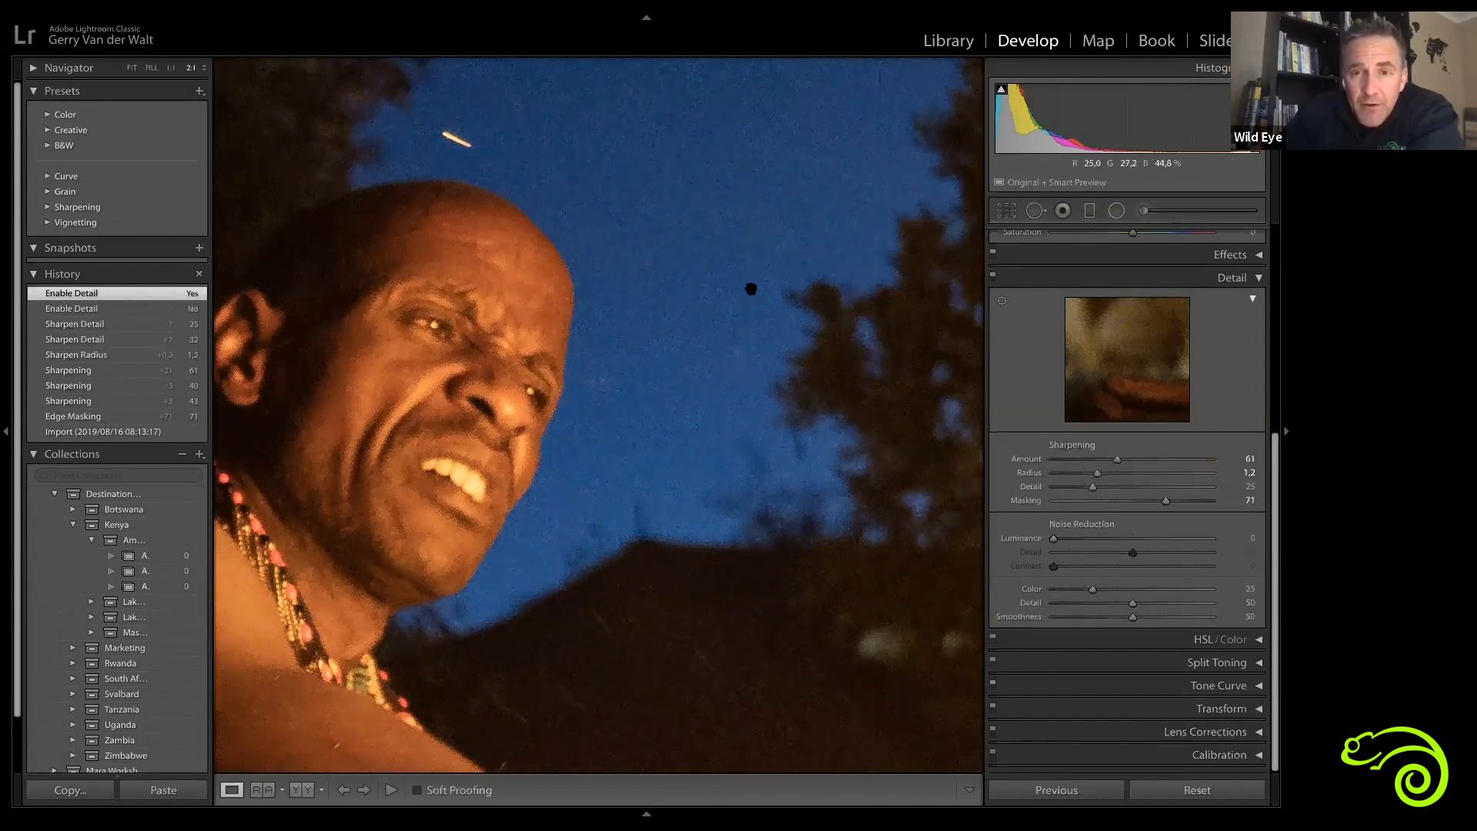
pyautogui.click(992, 275)
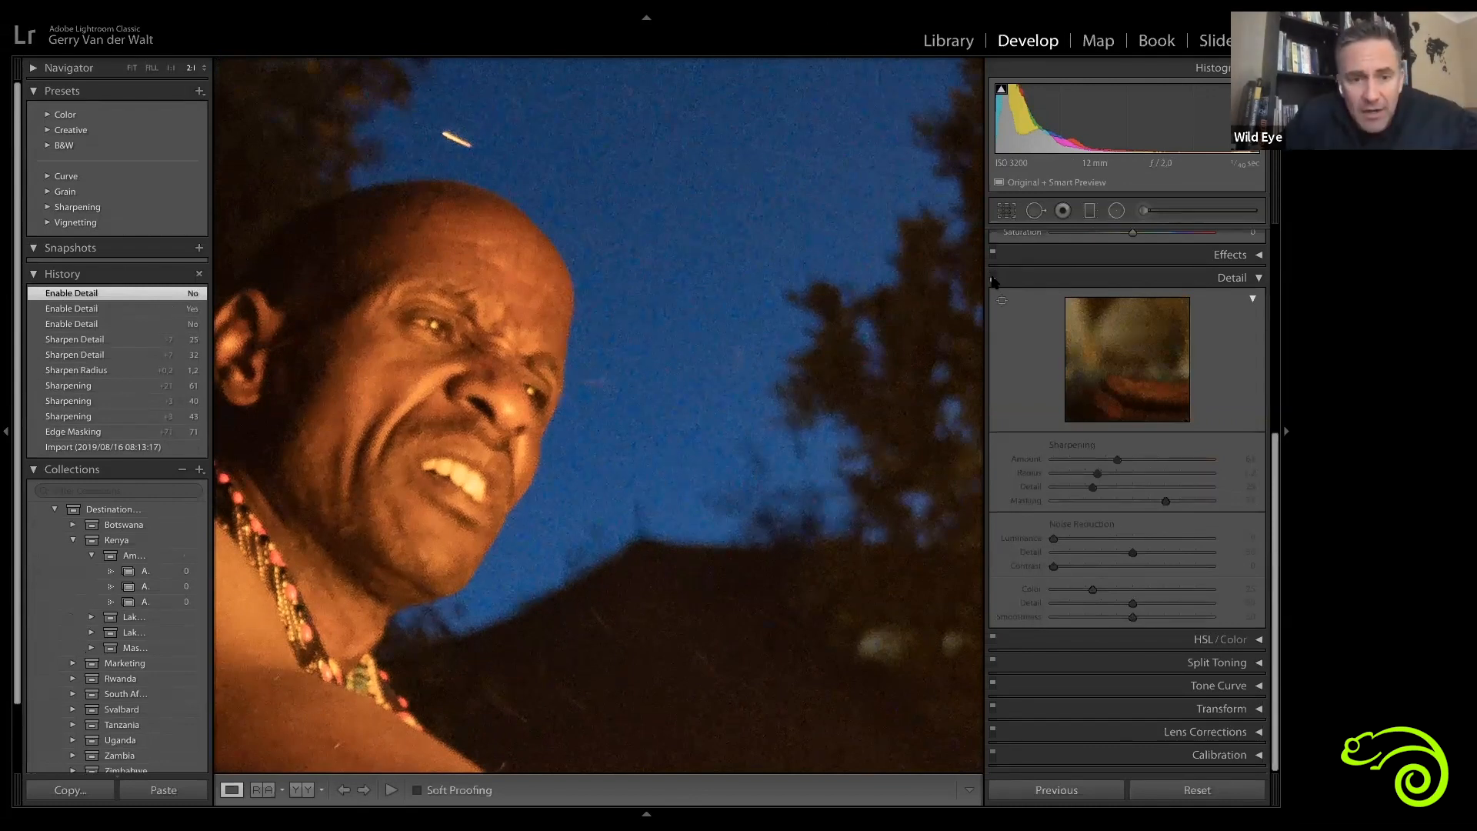
pyautogui.click(992, 278)
pyautogui.click(993, 278)
pyautogui.click(993, 278)
pyautogui.click(992, 278)
pyautogui.click(993, 278)
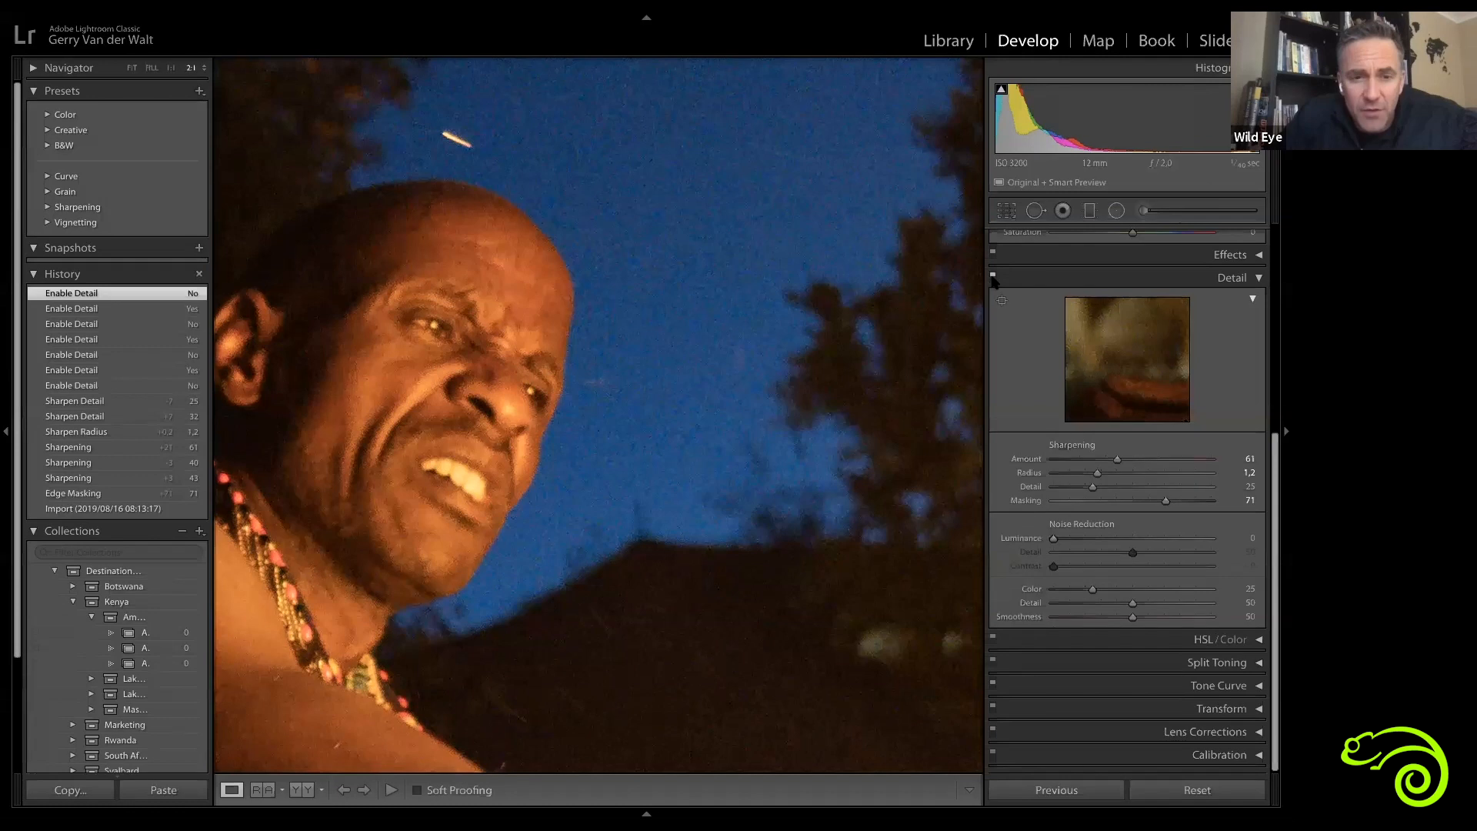
pyautogui.click(993, 278)
pyautogui.click(993, 278)
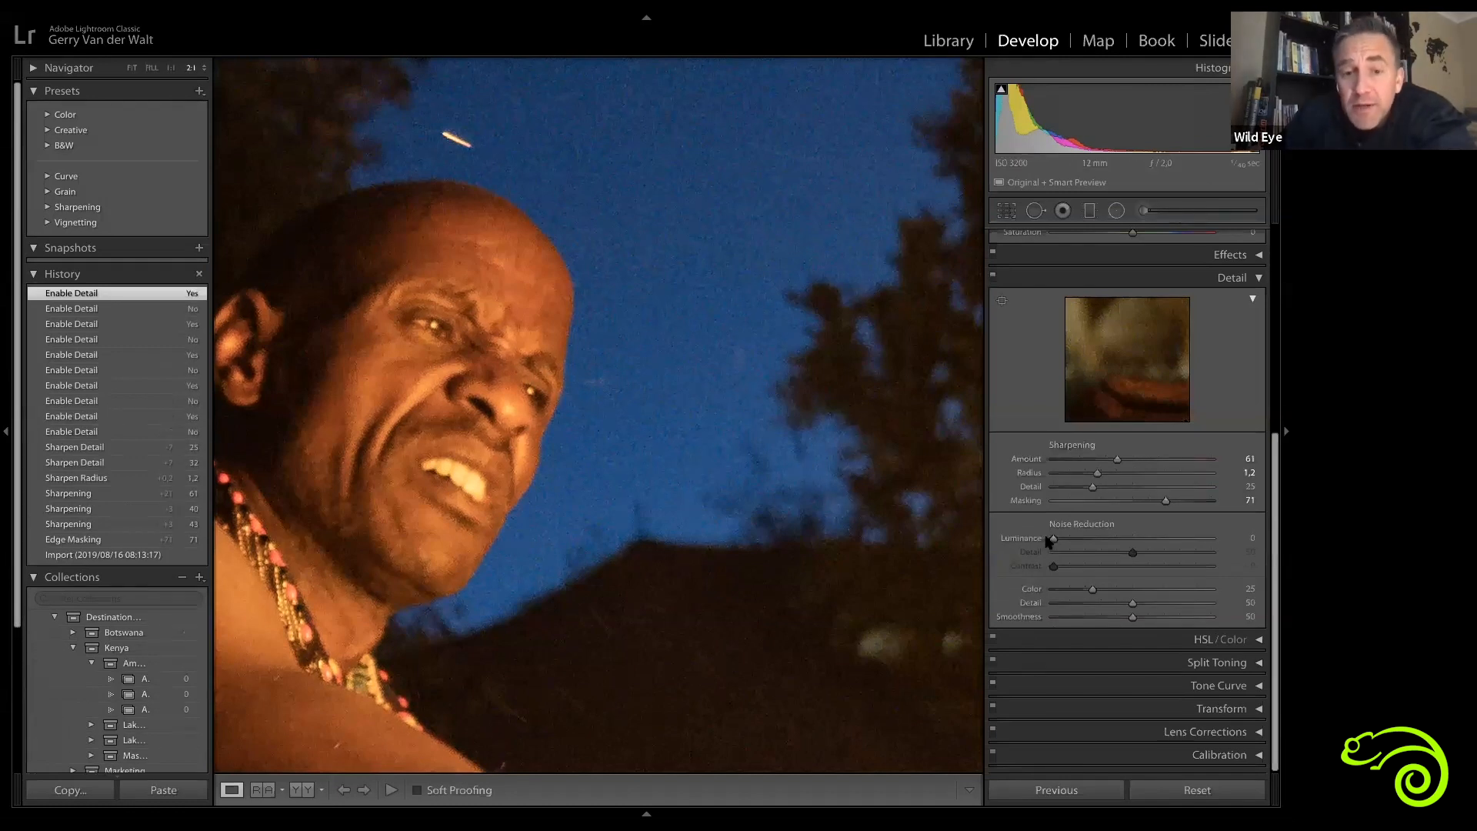
# Step: Switch between fit and 2:1 views to inspect the beaded bracelets and the man's face
pyautogui.click(710, 327)
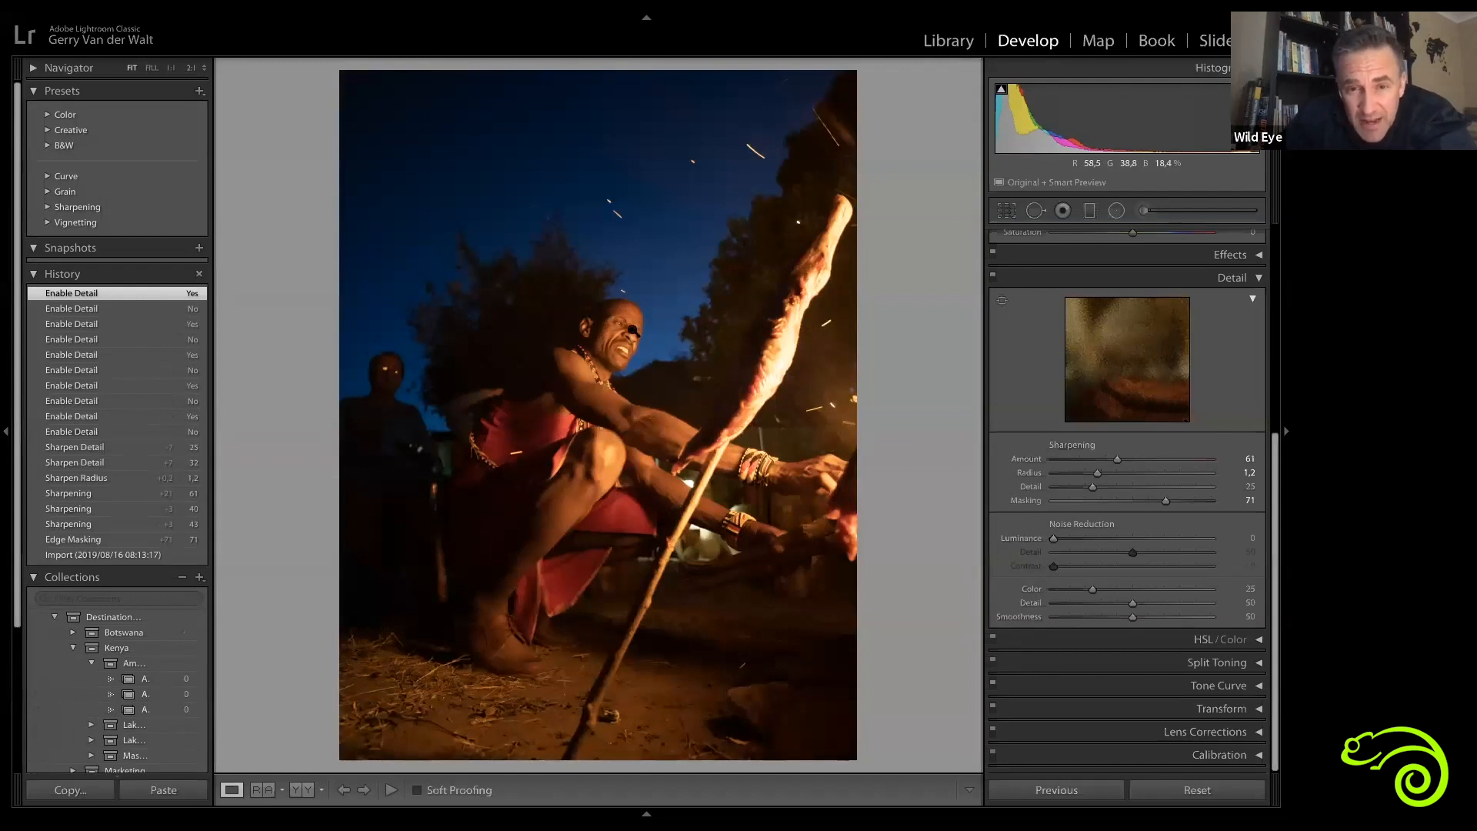
pyautogui.click(757, 452)
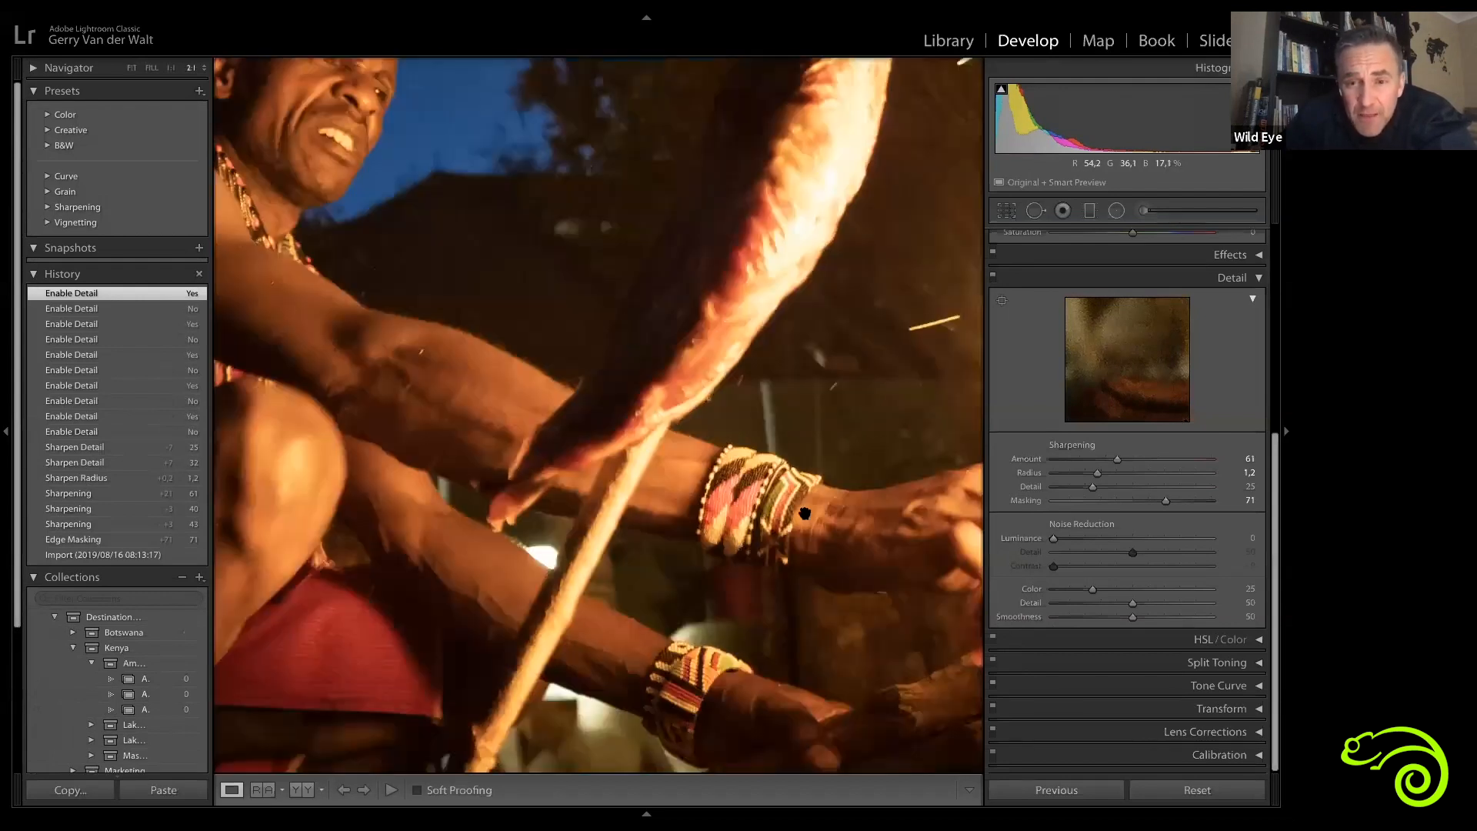
pyautogui.moveTo(718, 570); pyautogui.dragTo(709, 573)
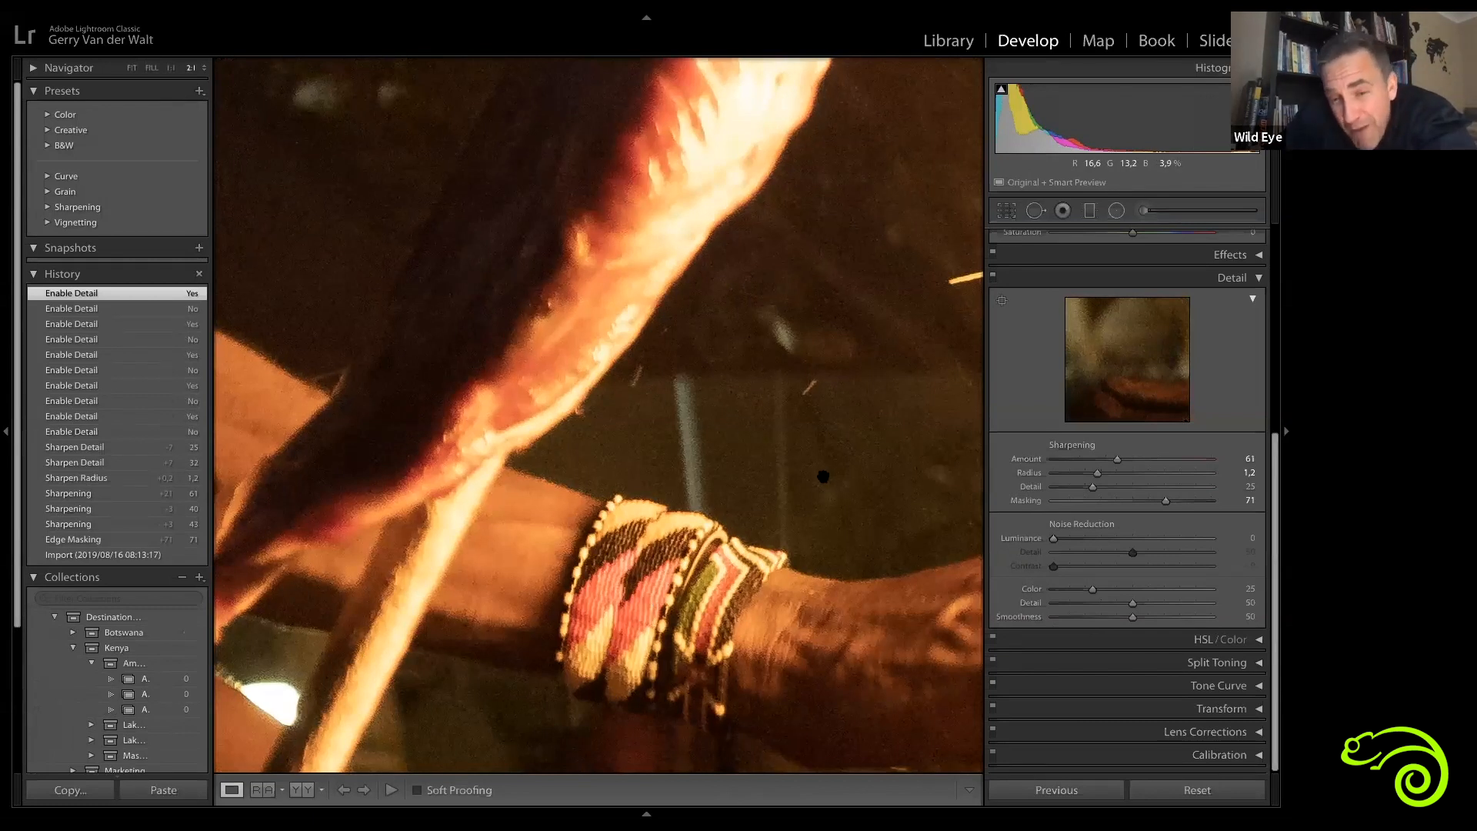
pyautogui.click(710, 564)
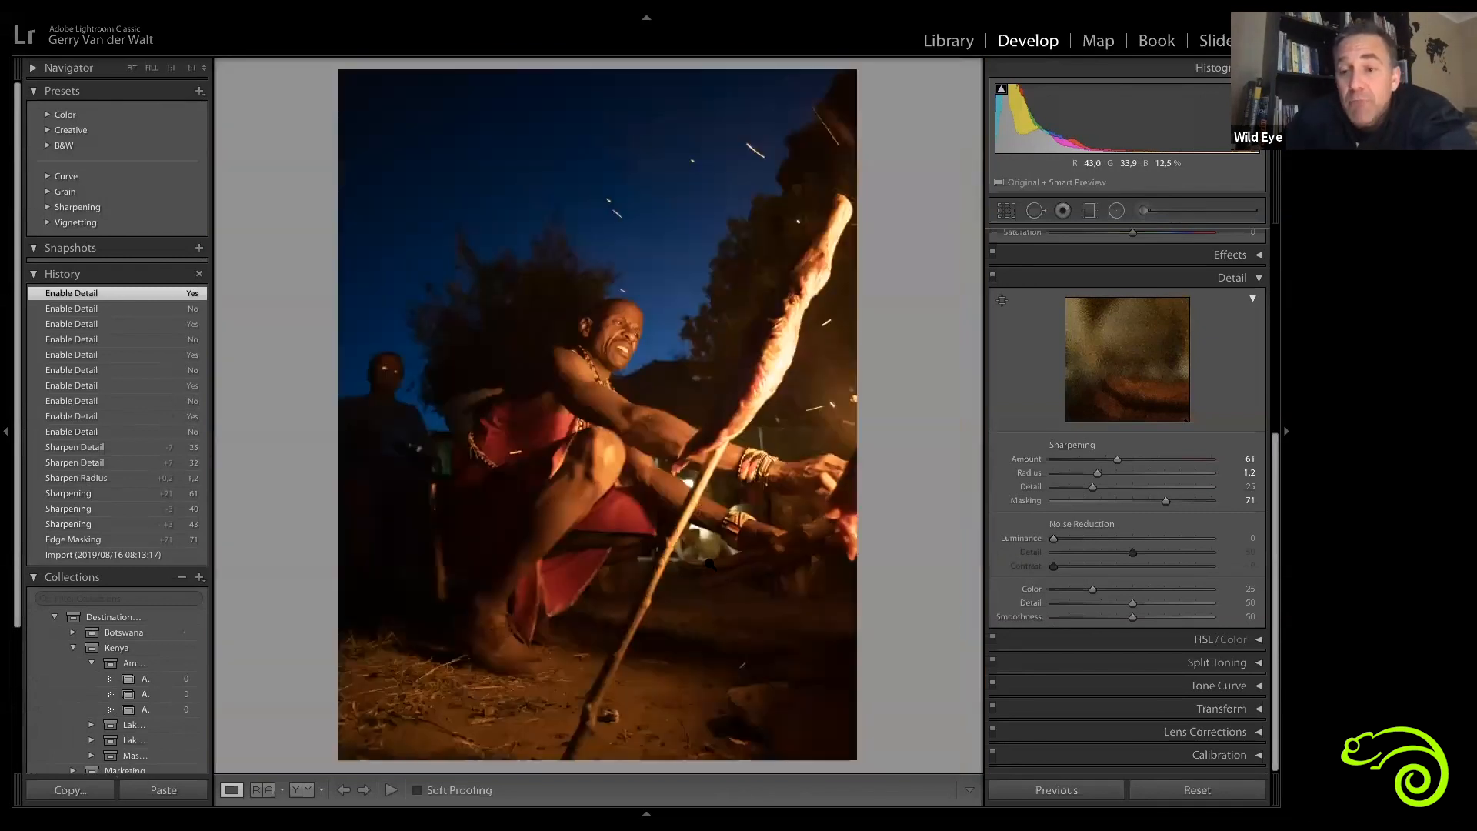
pyautogui.click(679, 327)
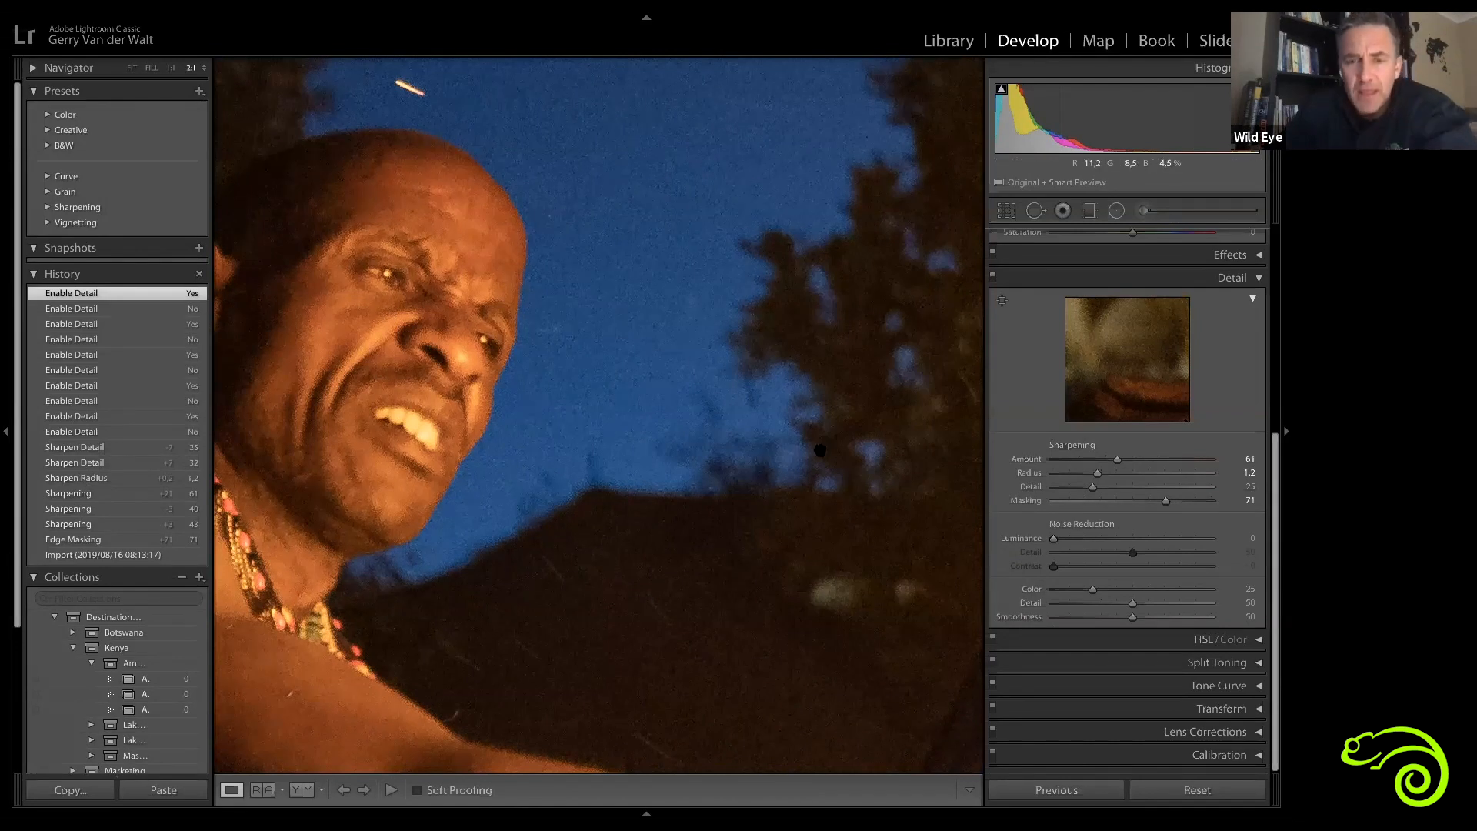
# Step: Try Luminance noise reduction at 5 and 100, then set it to 33
pyautogui.moveTo(1054, 541); pyautogui.dragTo(1055, 541)
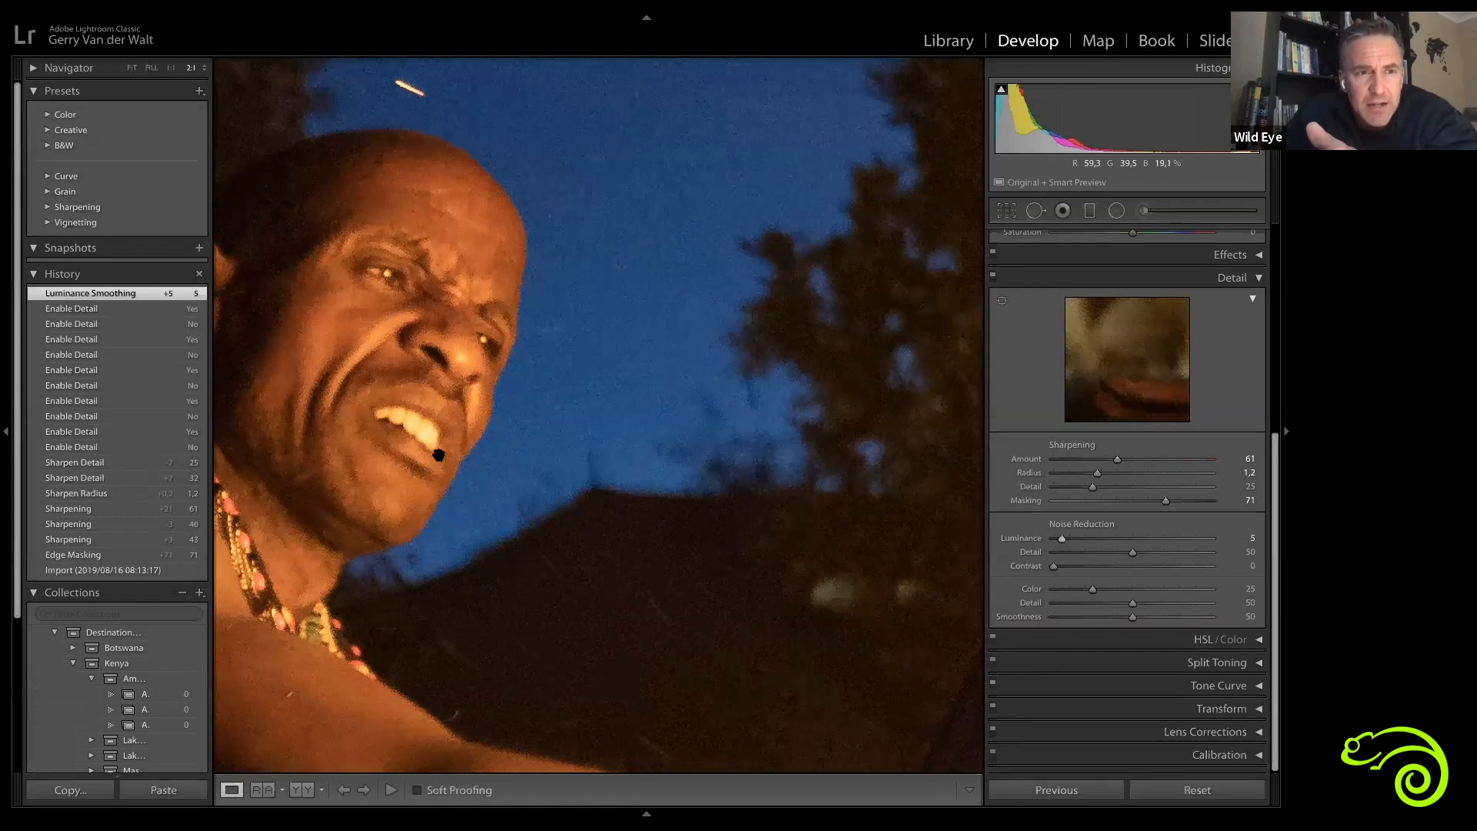
pyautogui.moveTo(1065, 542); pyautogui.dragTo(1254, 542)
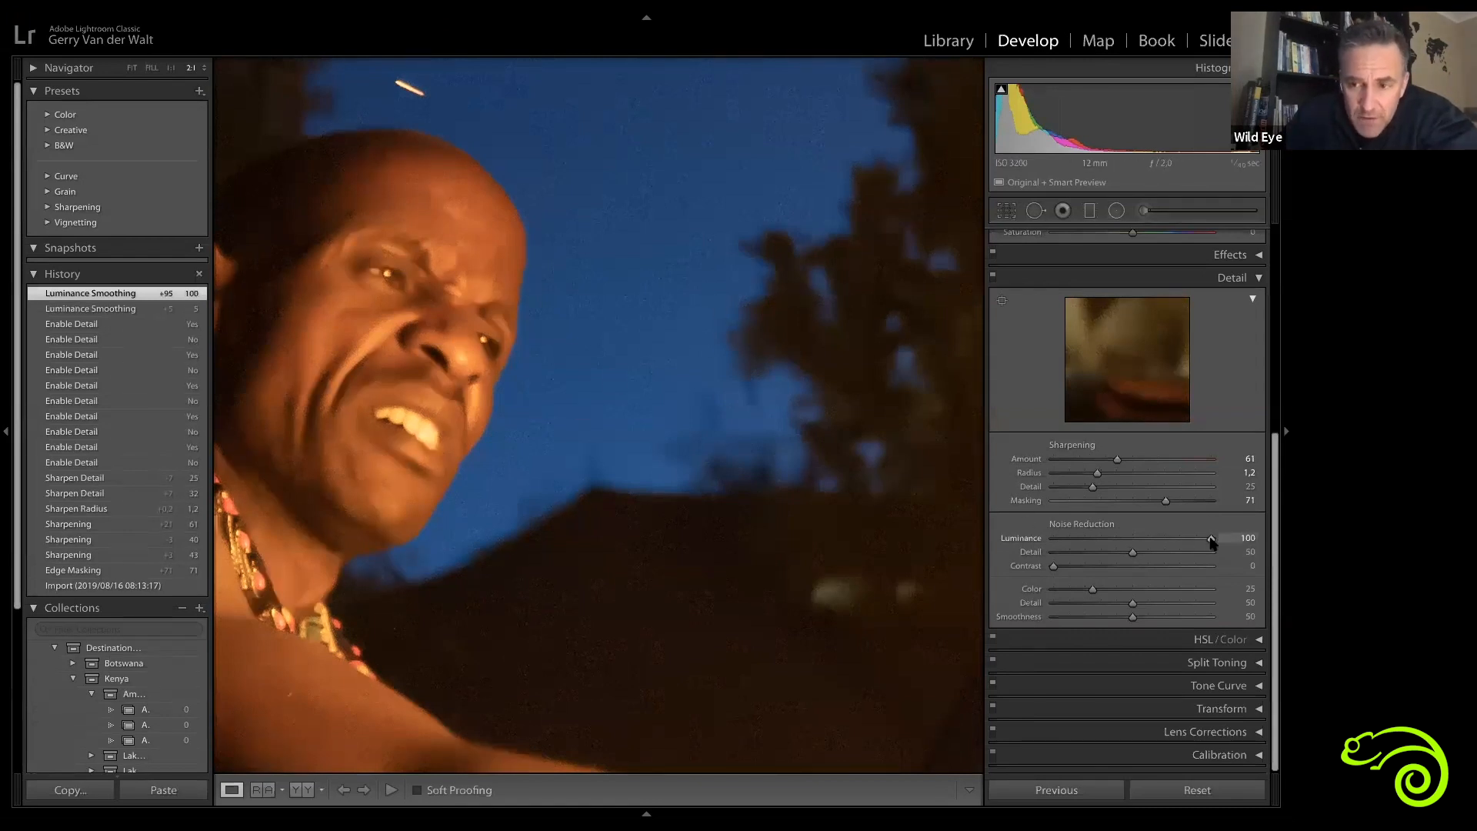
pyautogui.moveTo(1209, 541); pyautogui.dragTo(1106, 543)
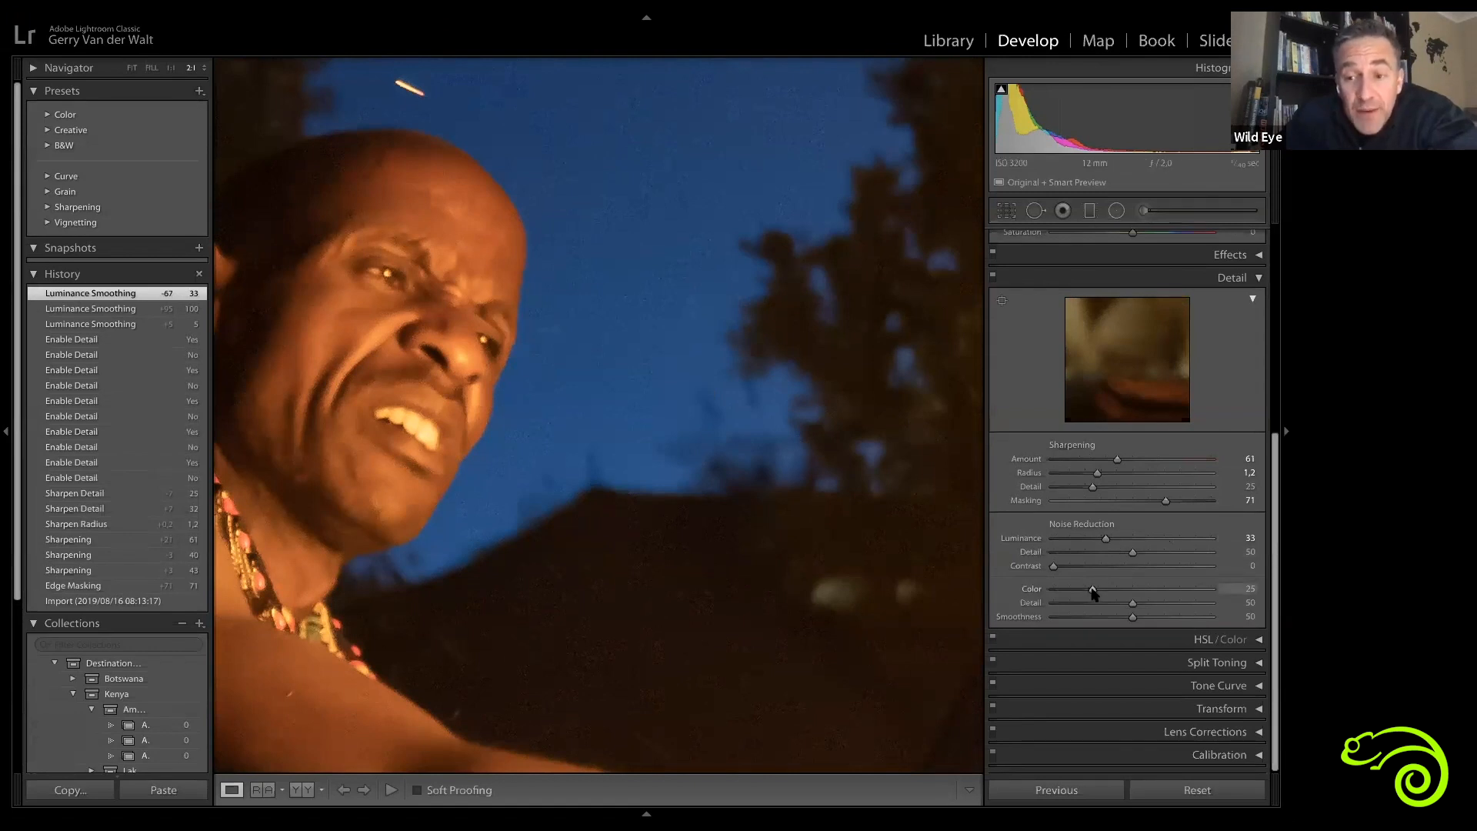
# Step: Try setting Color noise reduction to 0, then reset it to 25
pyautogui.moveTo(1093, 591); pyautogui.dragTo(1005, 610)
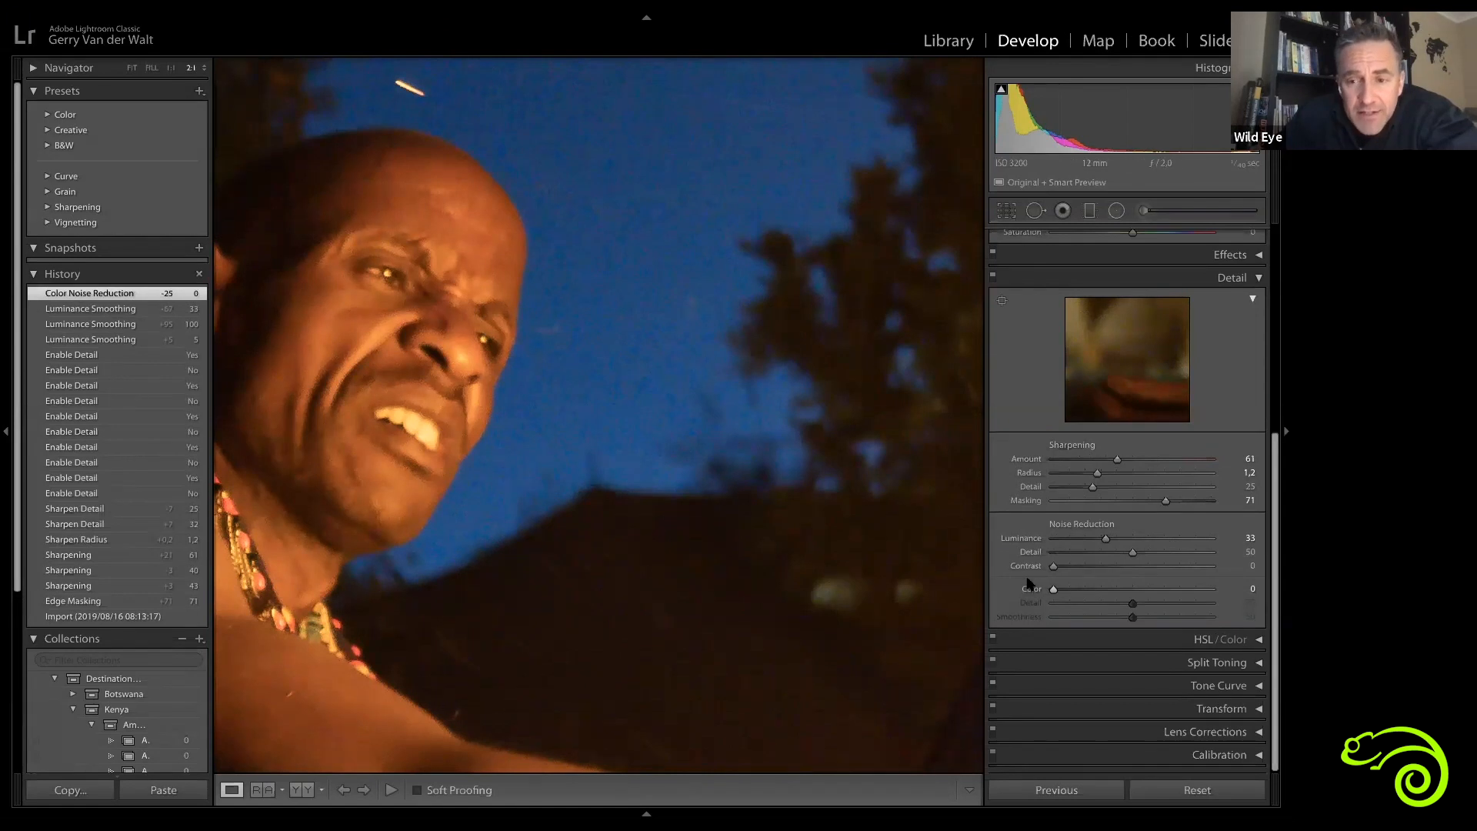
pyautogui.doubleClick(1055, 591)
# Step: Zoom and pan around the man's face to compare the noise reduction result
pyautogui.click(663, 307)
pyautogui.click(645, 275)
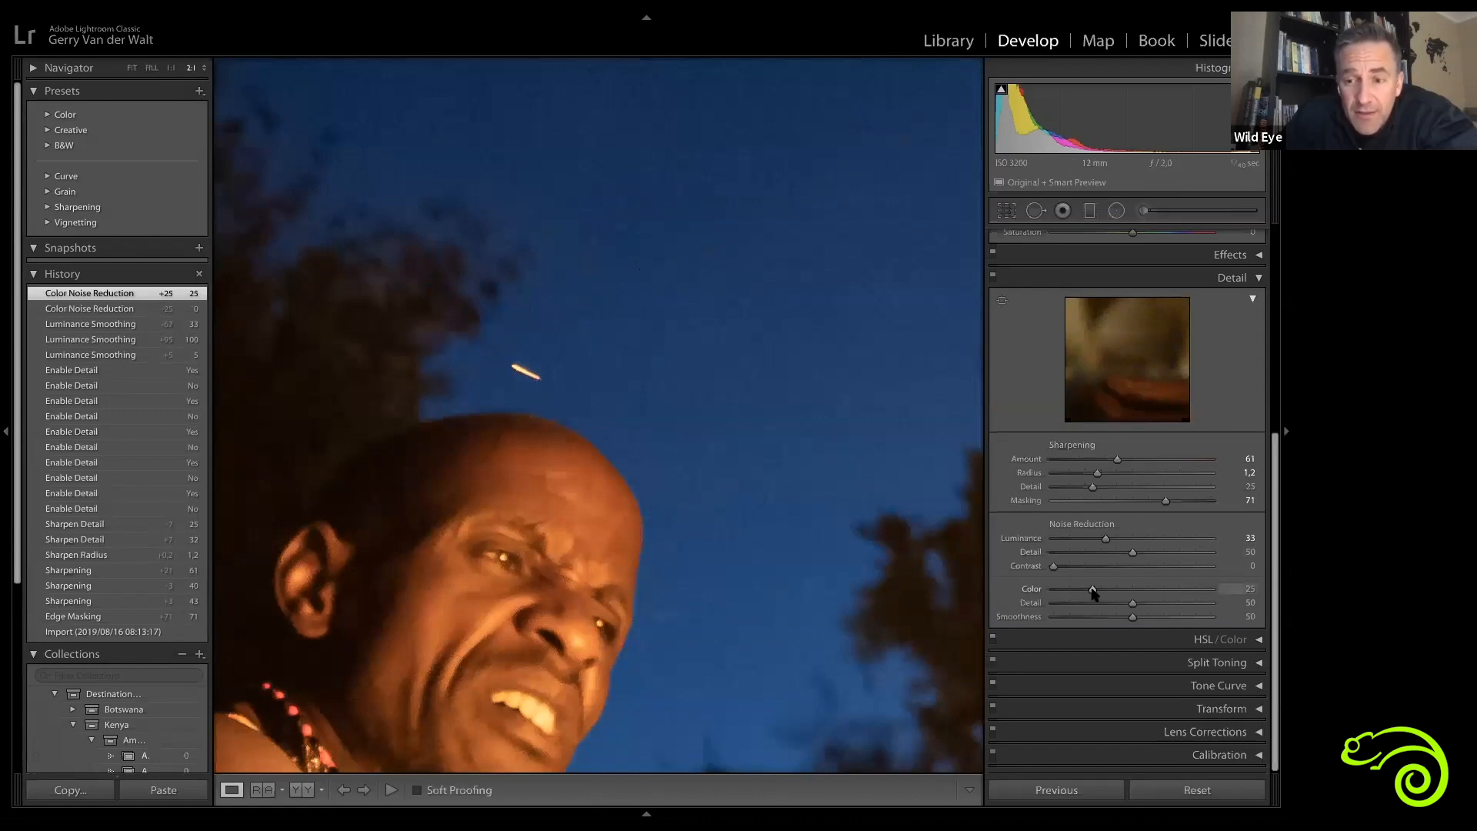
pyautogui.moveTo(583, 428); pyautogui.dragTo(664, 218)
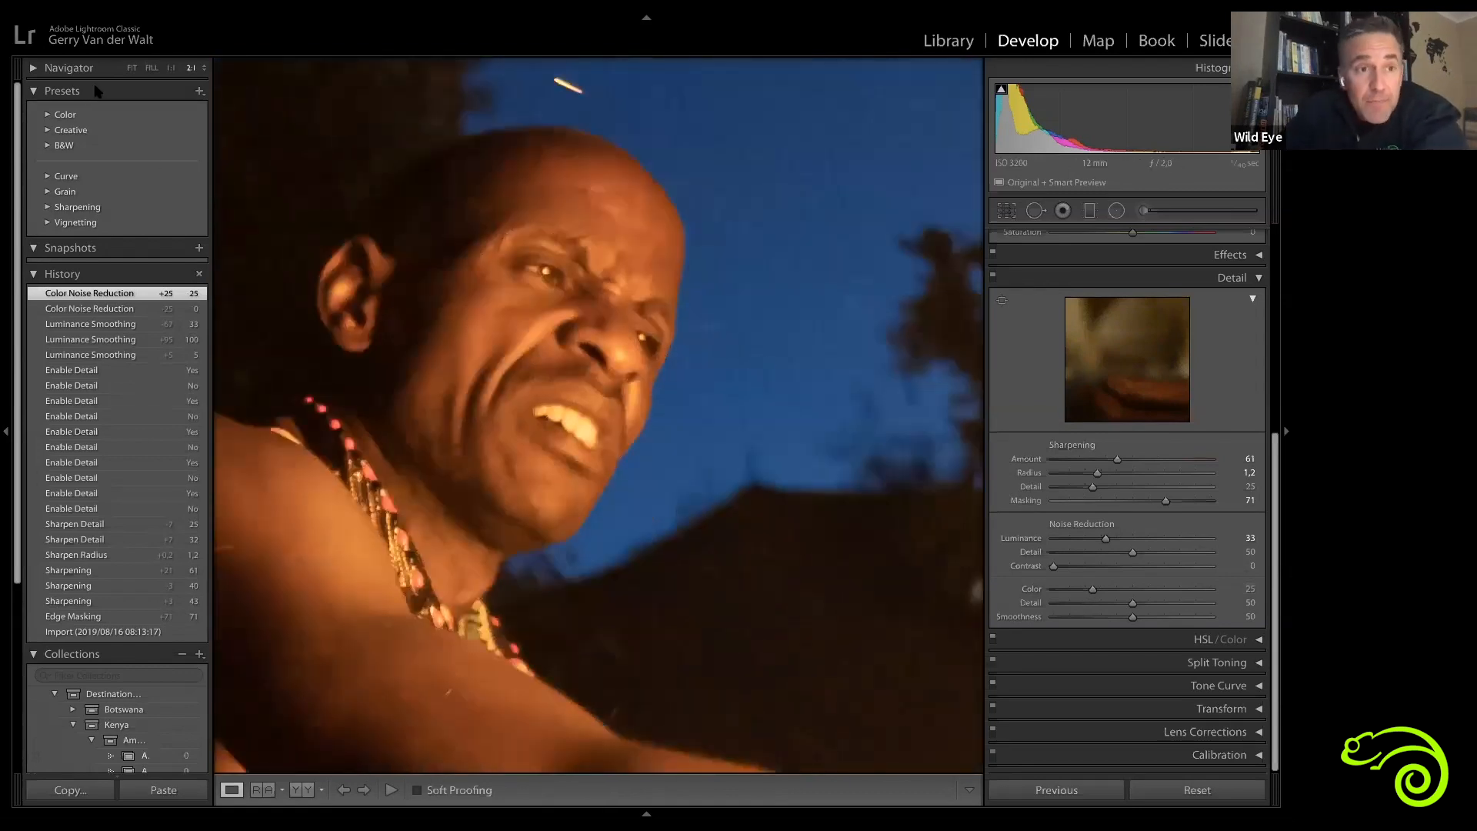
pyautogui.moveTo(659, 405); pyautogui.dragTo(600, 501)
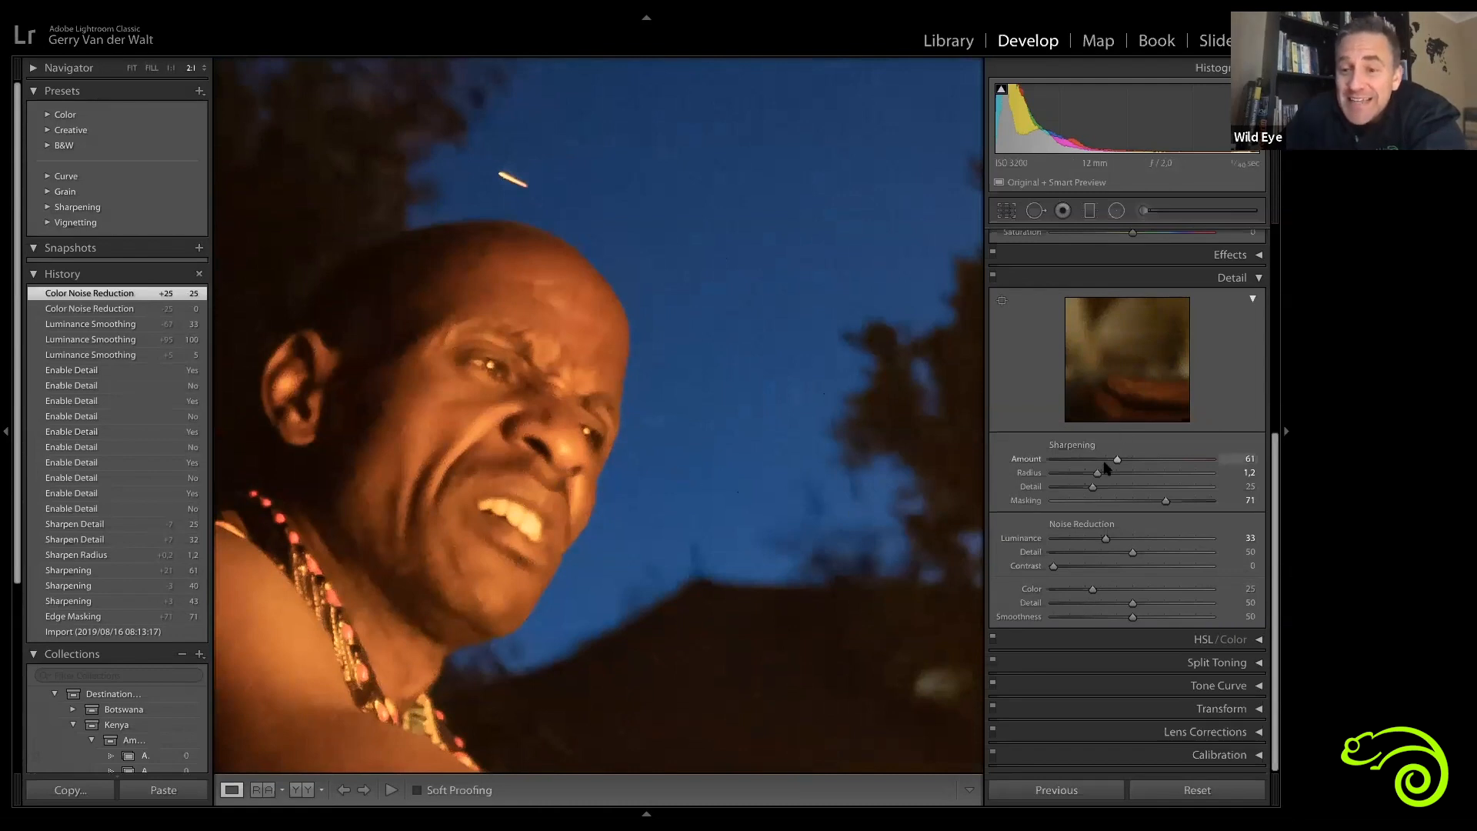
# Step: Pan around the fire portrait at 1:1 to inspect noise on the face, arms and flames, then return to fit view
pyautogui.click(170, 68)
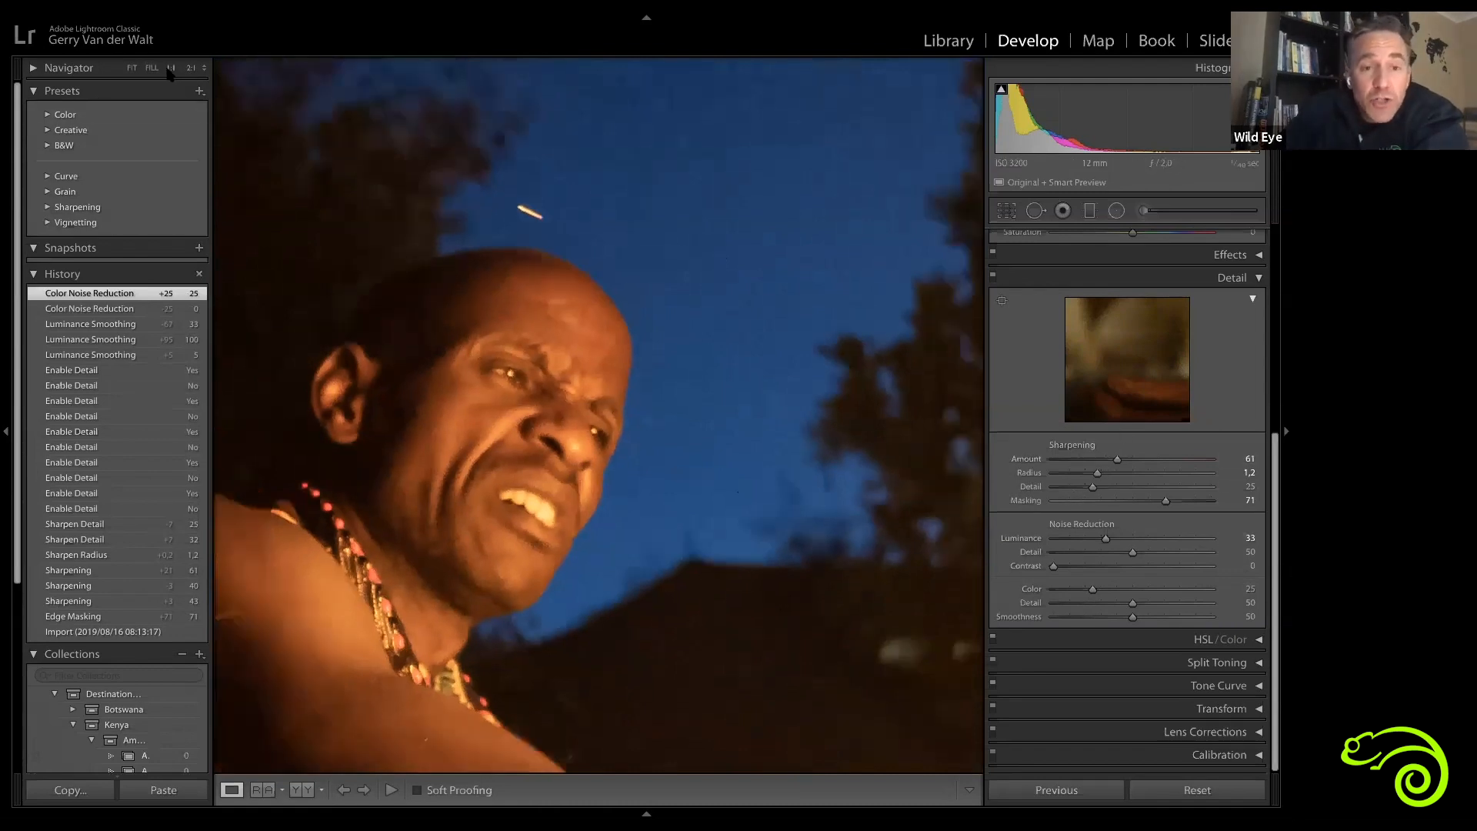
pyautogui.moveTo(883, 653)
pyautogui.mouseDown()
pyautogui.moveTo(709, 465)
pyautogui.moveTo(668, 376)
pyautogui.mouseUp()
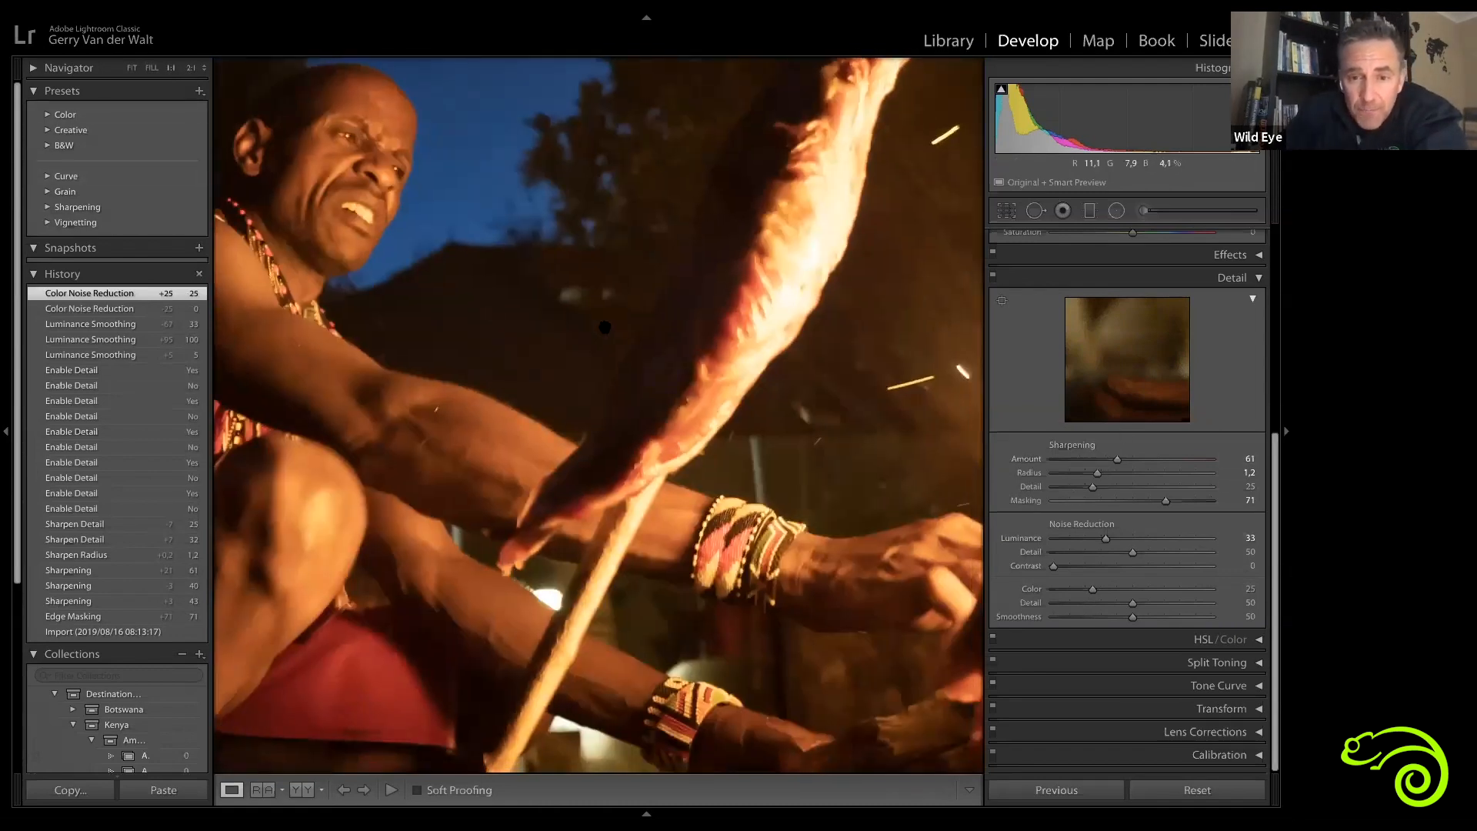
pyautogui.moveTo(854, 631); pyautogui.dragTo(722, 470)
pyautogui.moveTo(508, 535)
pyautogui.mouseDown()
pyautogui.moveTo(623, 587)
pyautogui.moveTo(848, 616)
pyautogui.mouseUp()
pyautogui.moveTo(594, 316); pyautogui.dragTo(847, 517)
pyautogui.moveTo(531, 246)
pyautogui.mouseDown()
pyautogui.moveTo(614, 293)
pyautogui.moveTo(431, 504)
pyautogui.mouseUp()
pyautogui.moveTo(931, 512)
pyautogui.mouseDown()
pyautogui.moveTo(601, 521)
pyautogui.moveTo(568, 396)
pyautogui.moveTo(686, 227)
pyautogui.mouseUp()
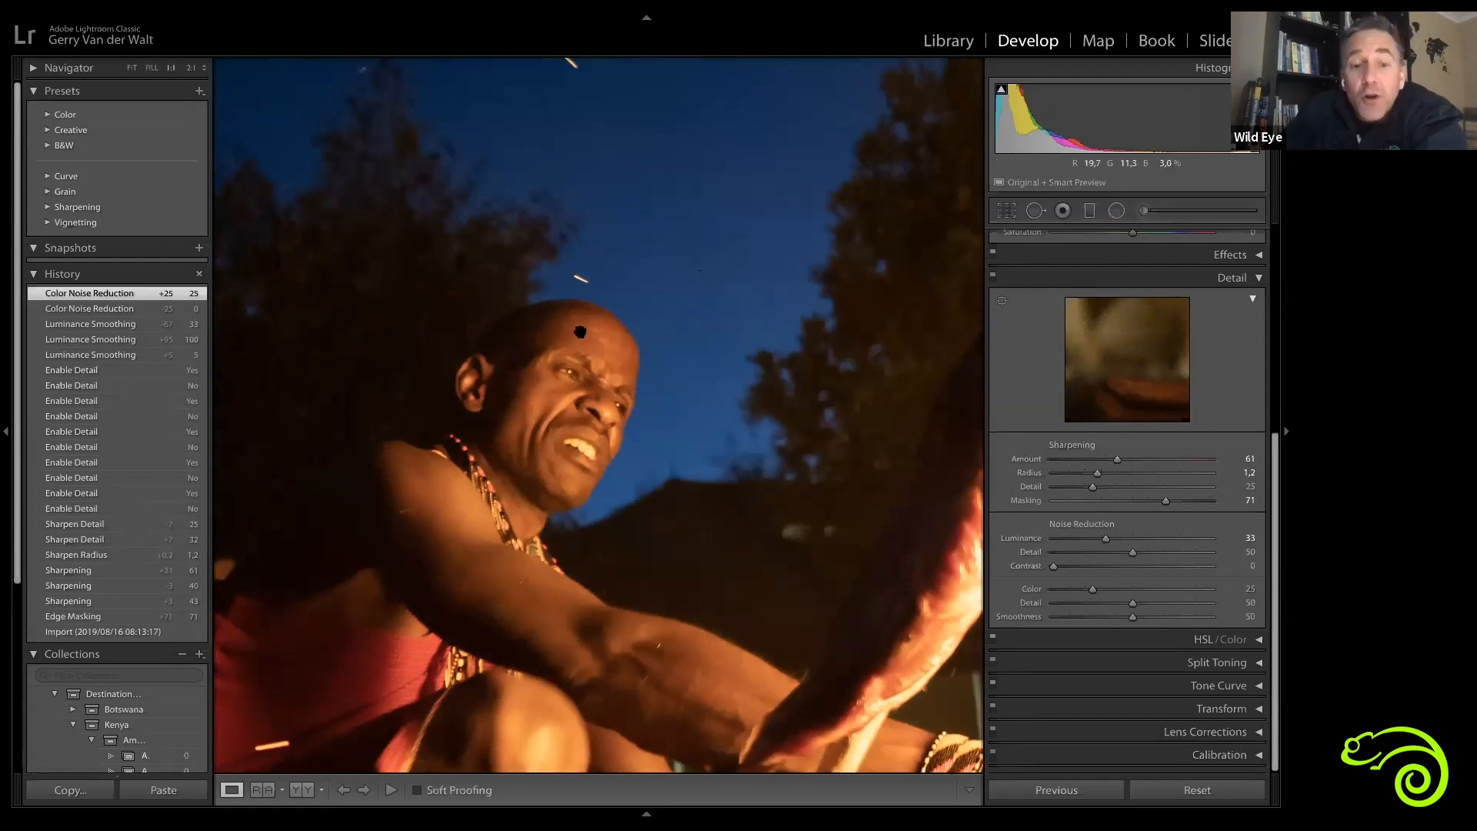
pyautogui.click(602, 426)
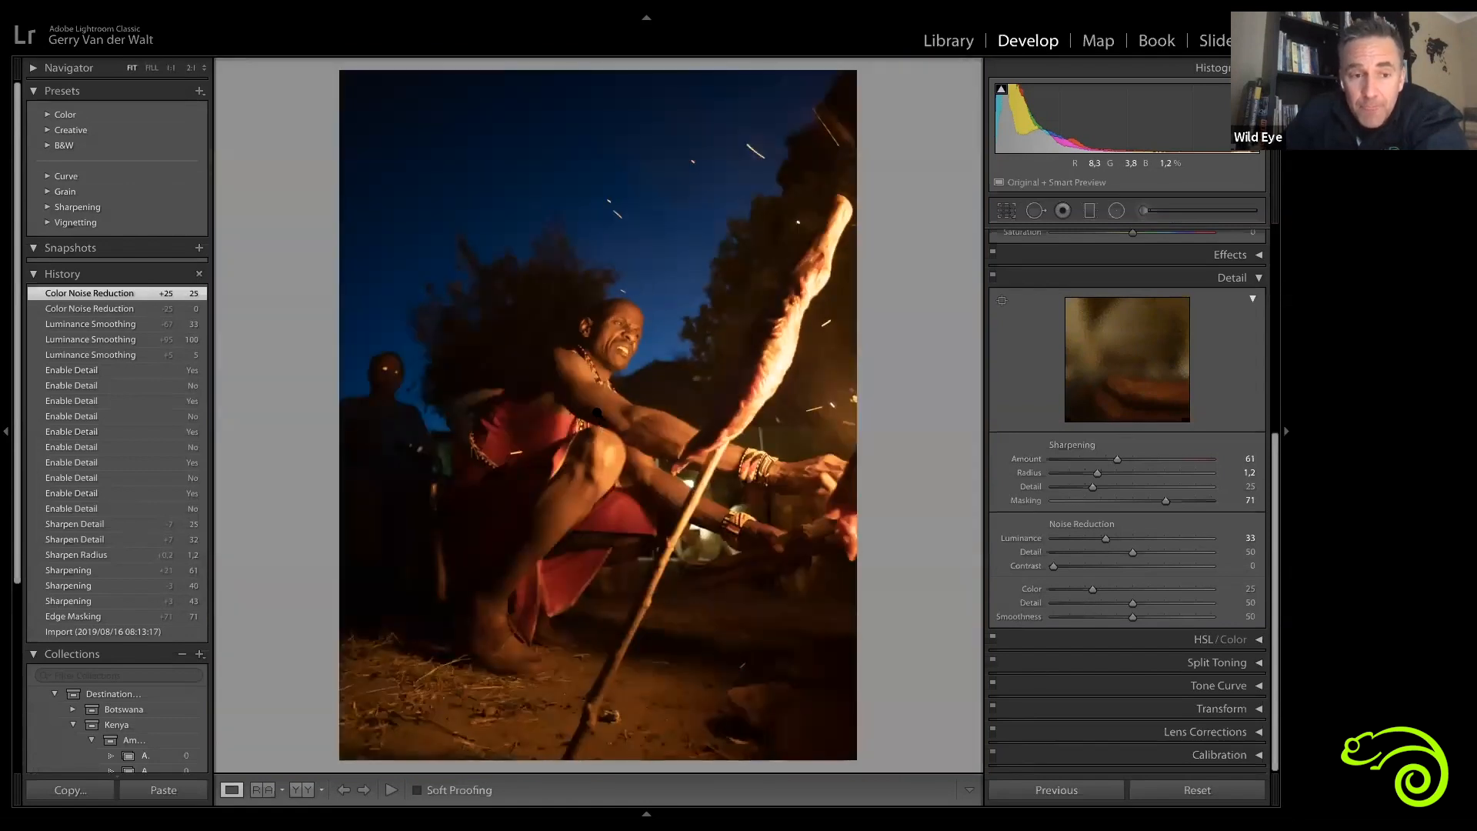
# Step: Cycle through the 2:1, 1:1, Fill and Fit zoom views of the fire portrait
pyautogui.click(193, 69)
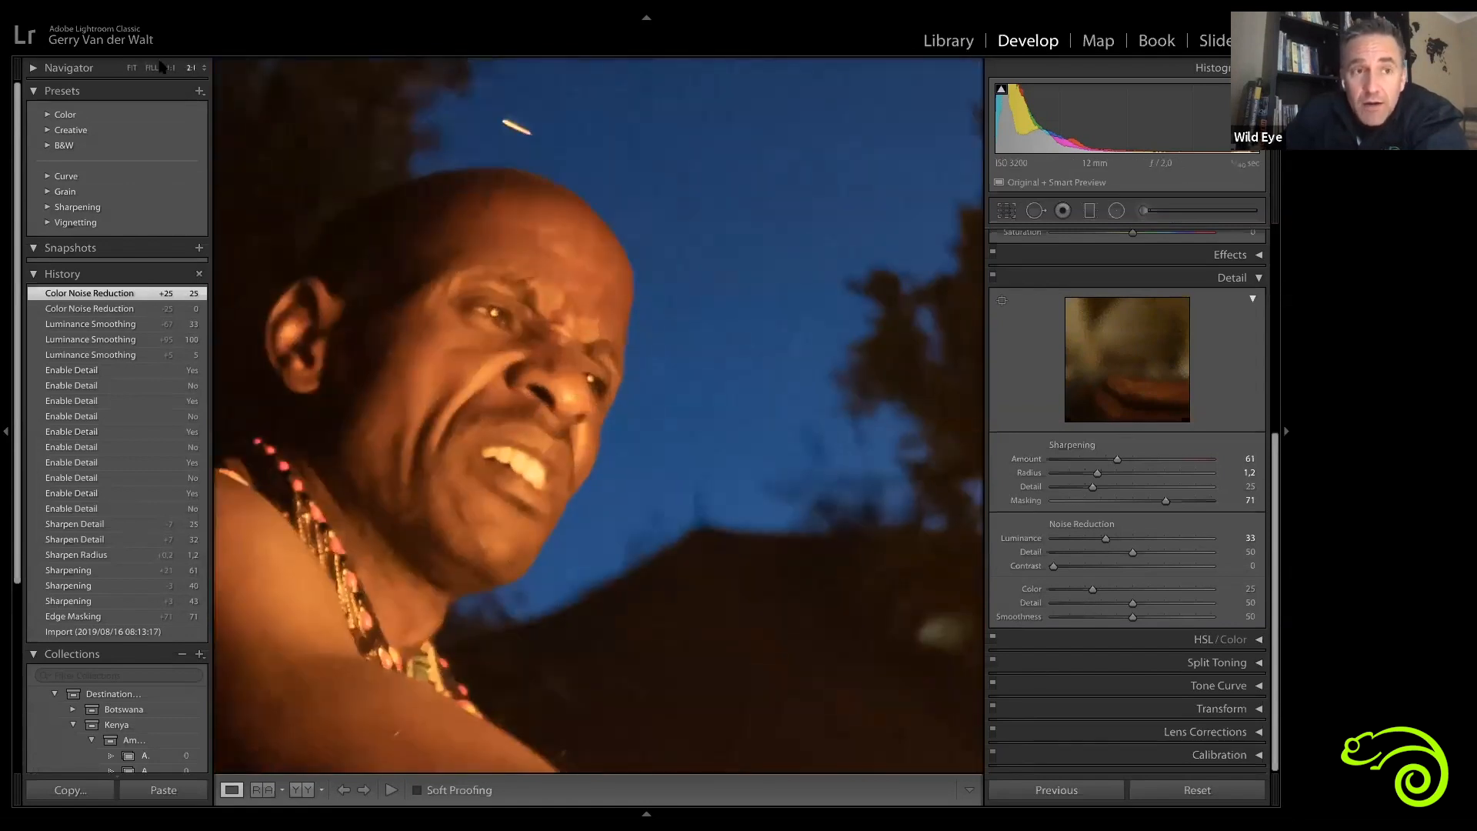
pyautogui.click(172, 69)
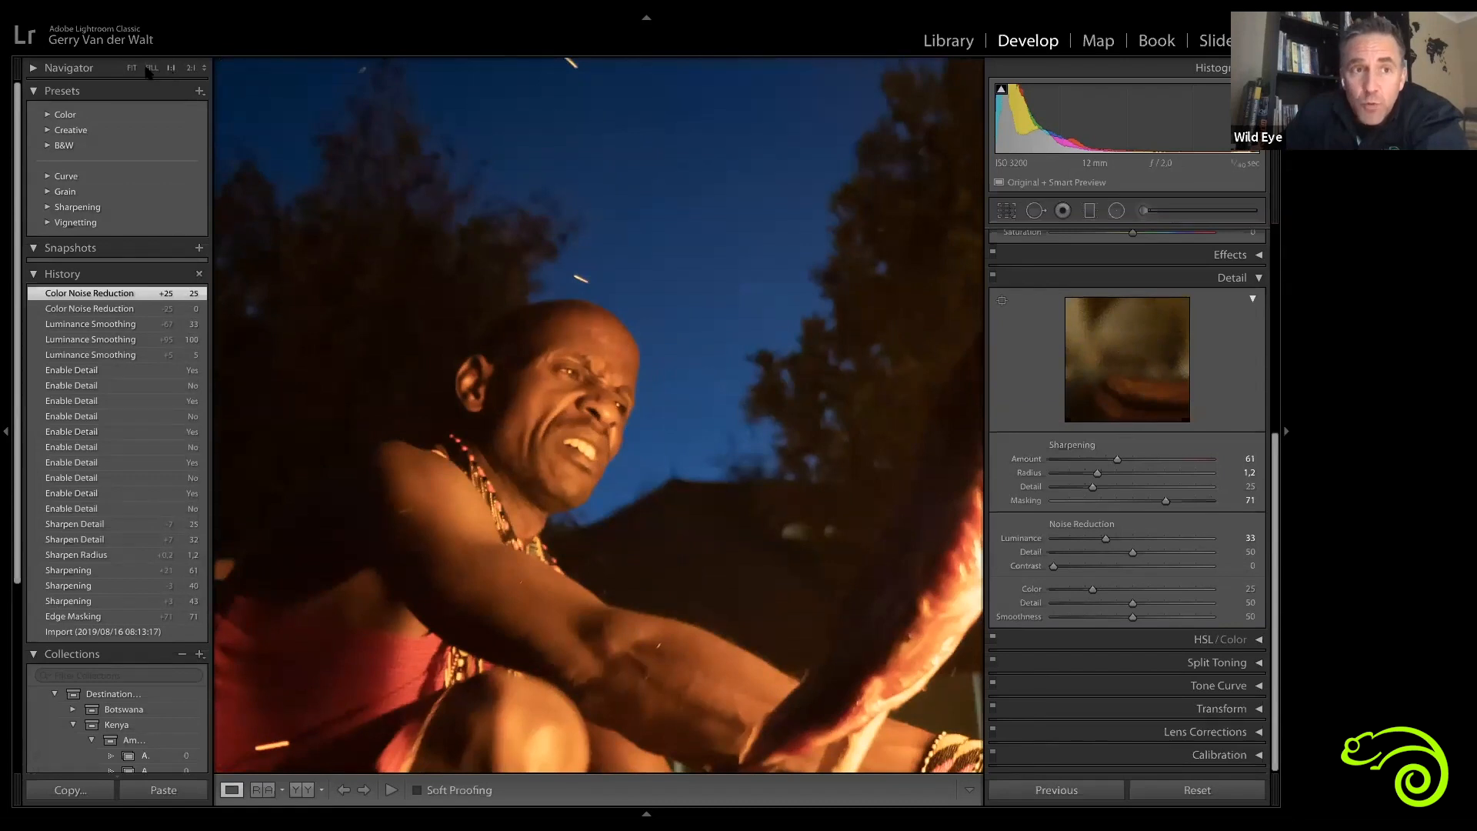
pyautogui.click(151, 70)
pyautogui.click(127, 70)
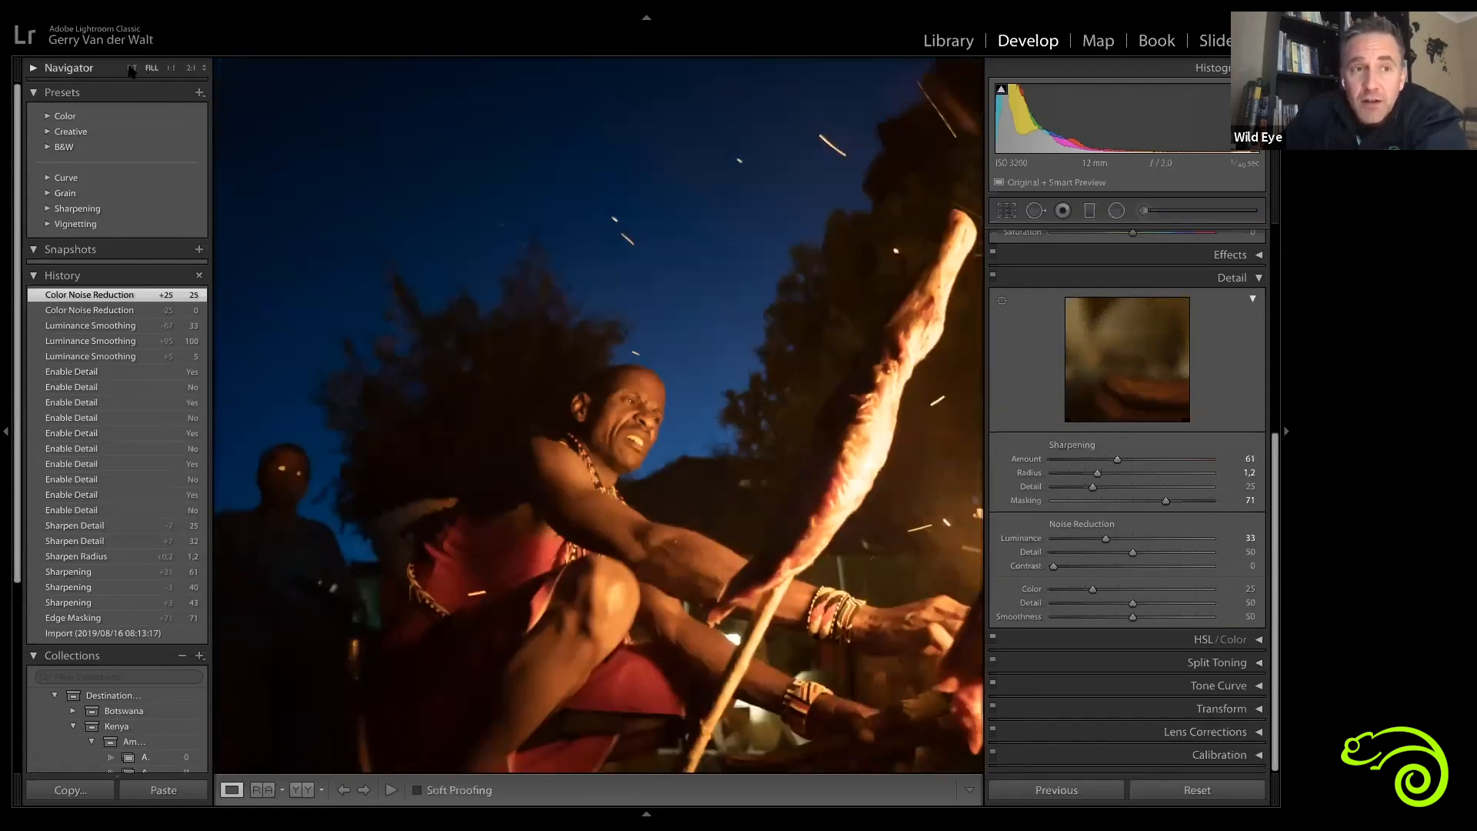
pyautogui.click(132, 70)
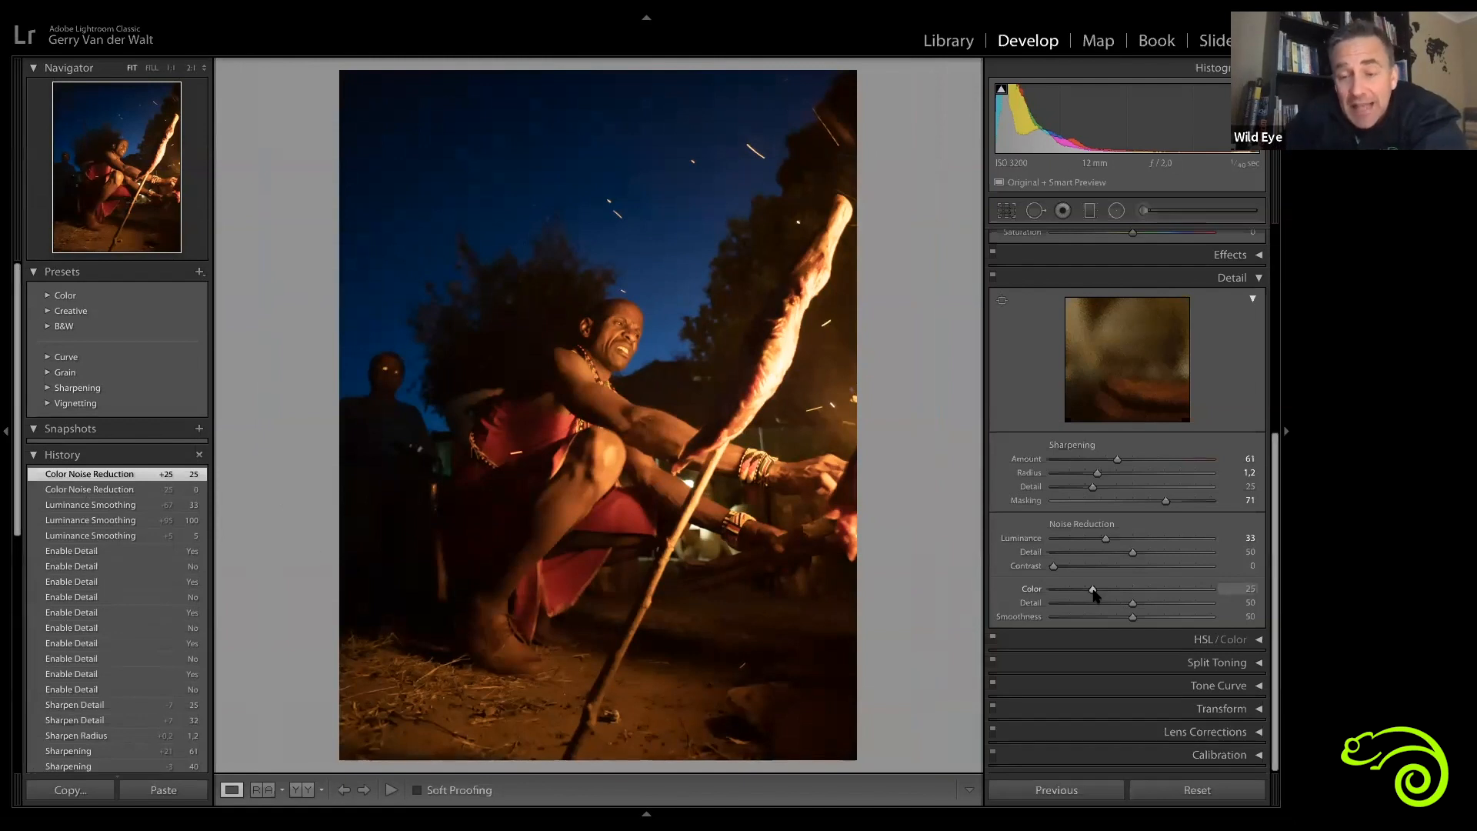
# Step: Set Color noise reduction to 0, then restore its default of 25
pyautogui.moveTo(1081, 598); pyautogui.dragTo(950, 600)
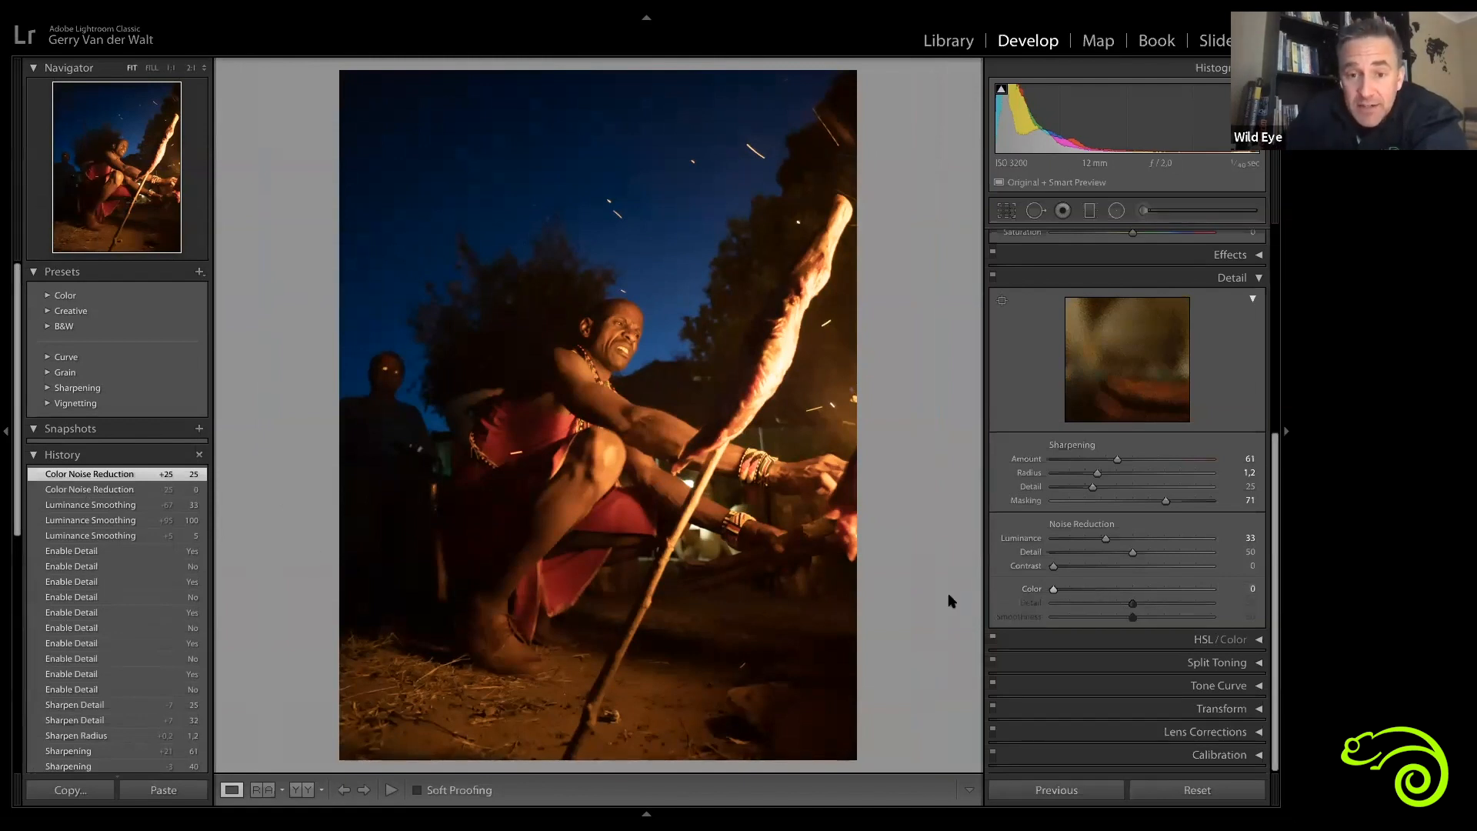
pyautogui.doubleClick(1052, 596)
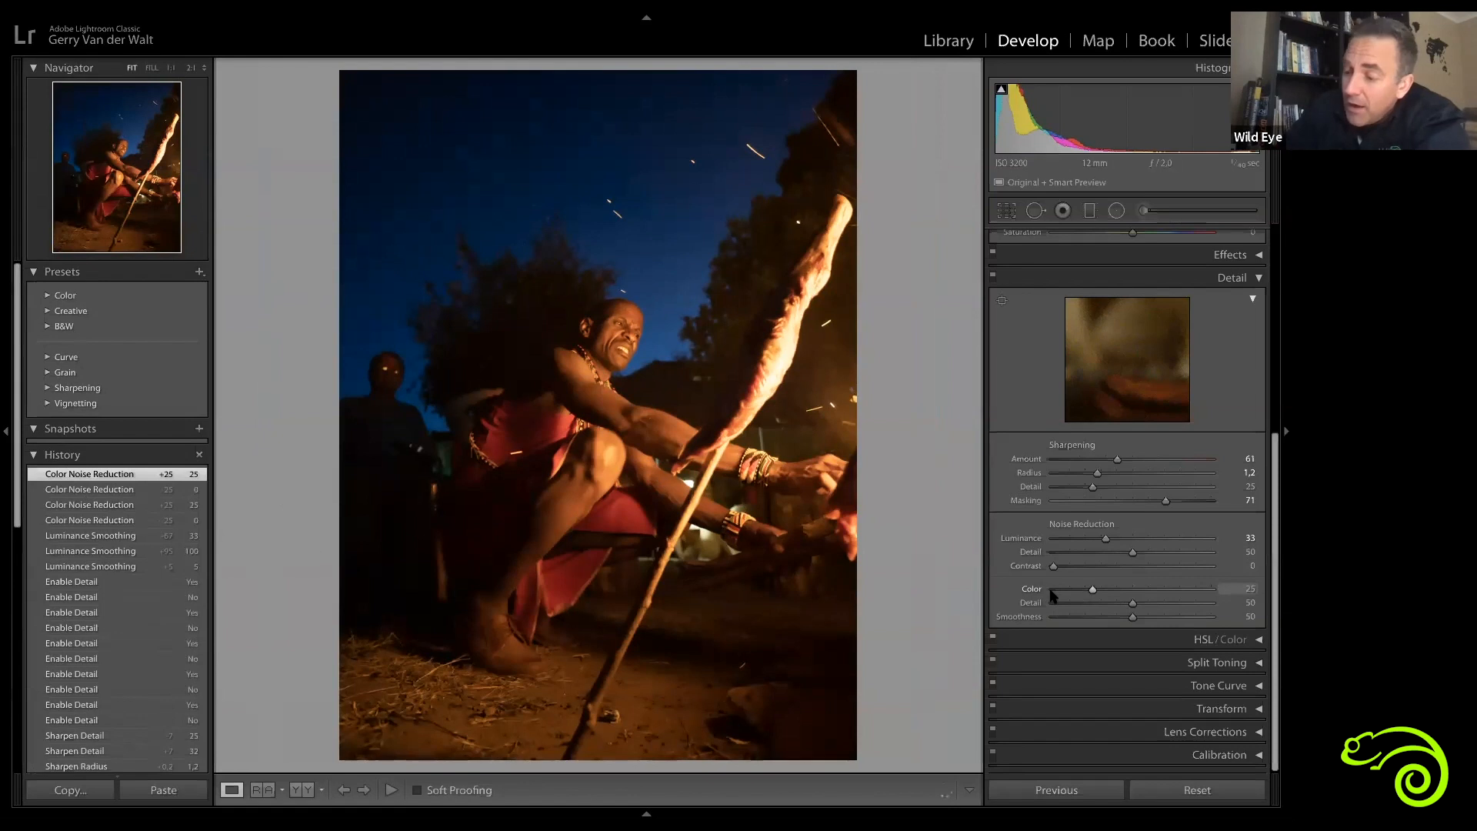